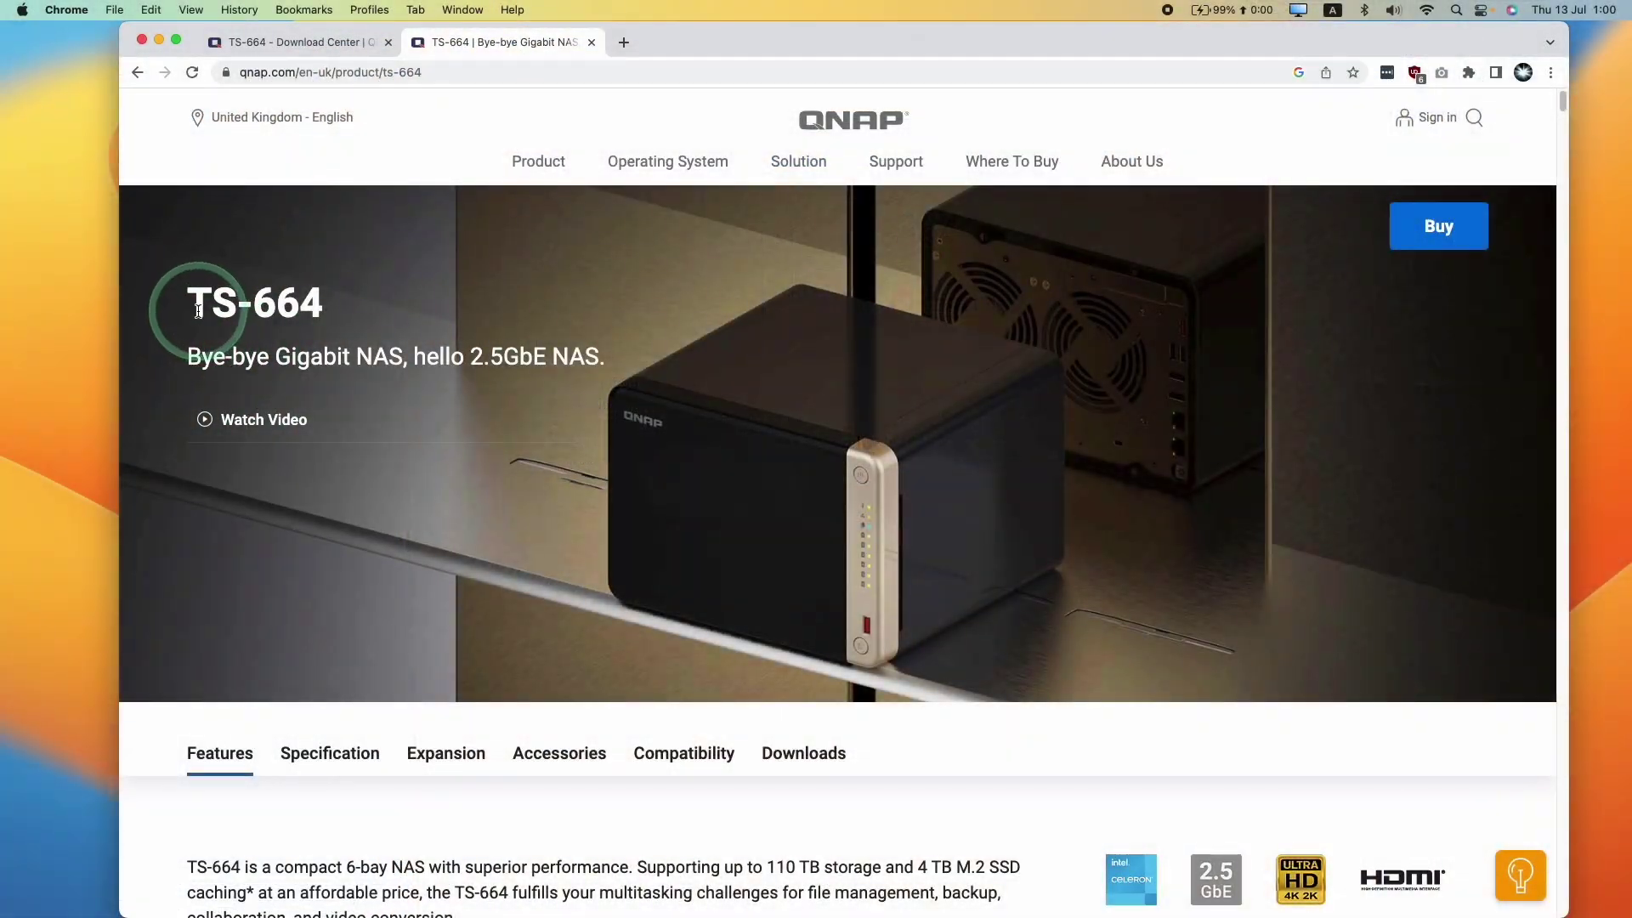
Compare the TS-664-4G and TS-664-8G model specifications on the product page
{"action": "scroll", "coordinate": [510, 437], "scroll_direction": "down", "scroll_amount": 3}
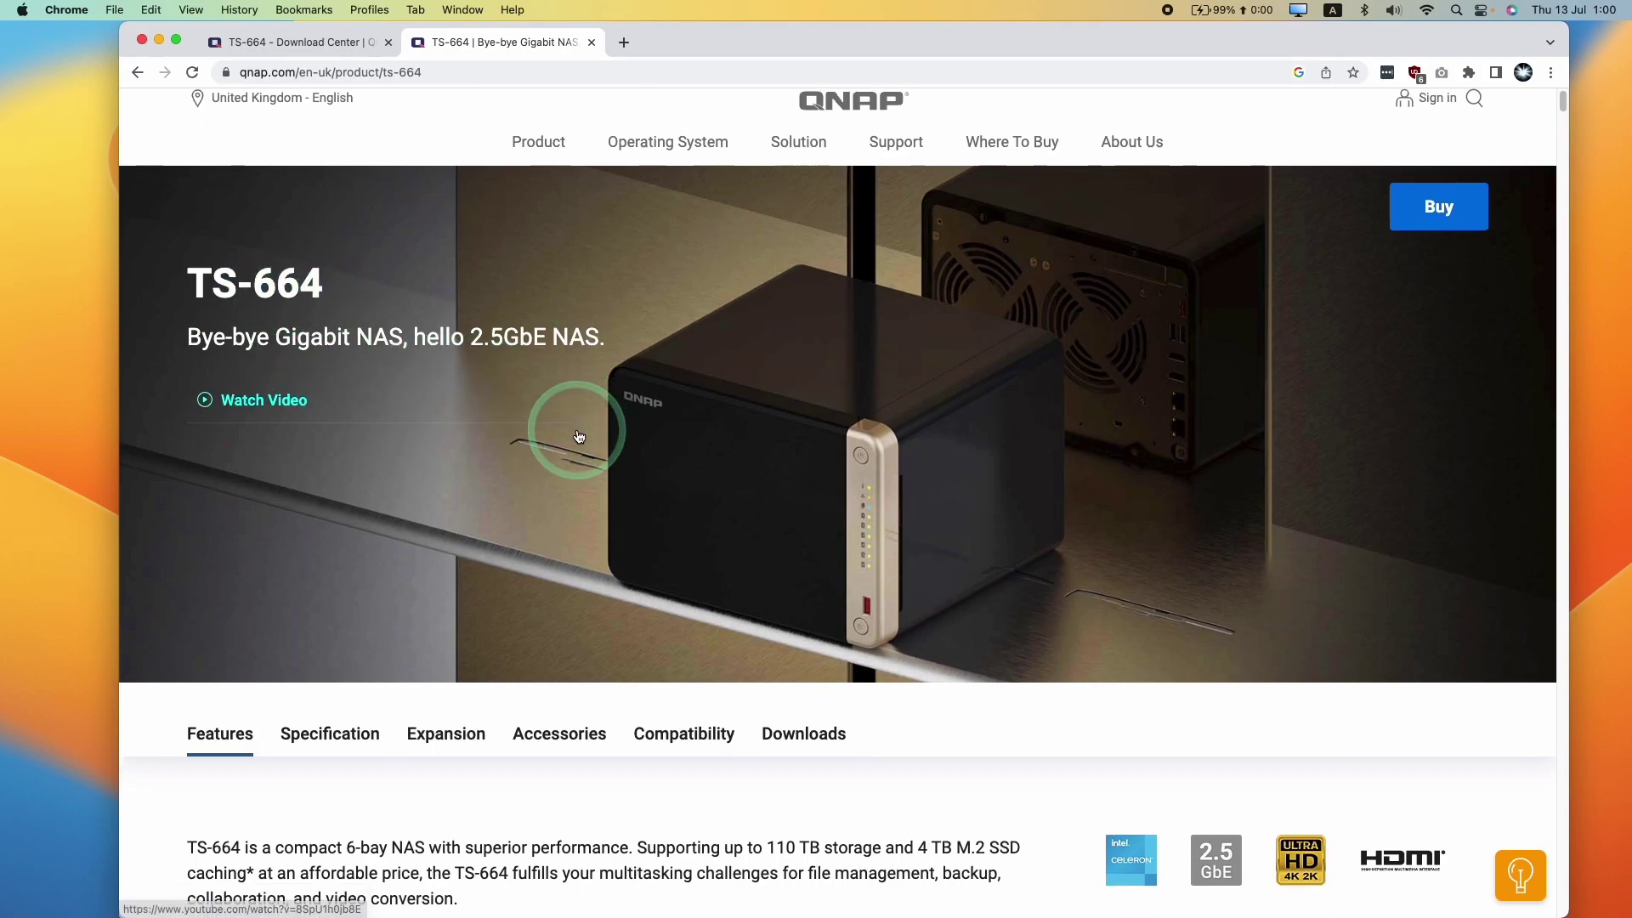
{"action": "scroll", "coordinate": [663, 383], "scroll_direction": "up", "scroll_amount": 3}
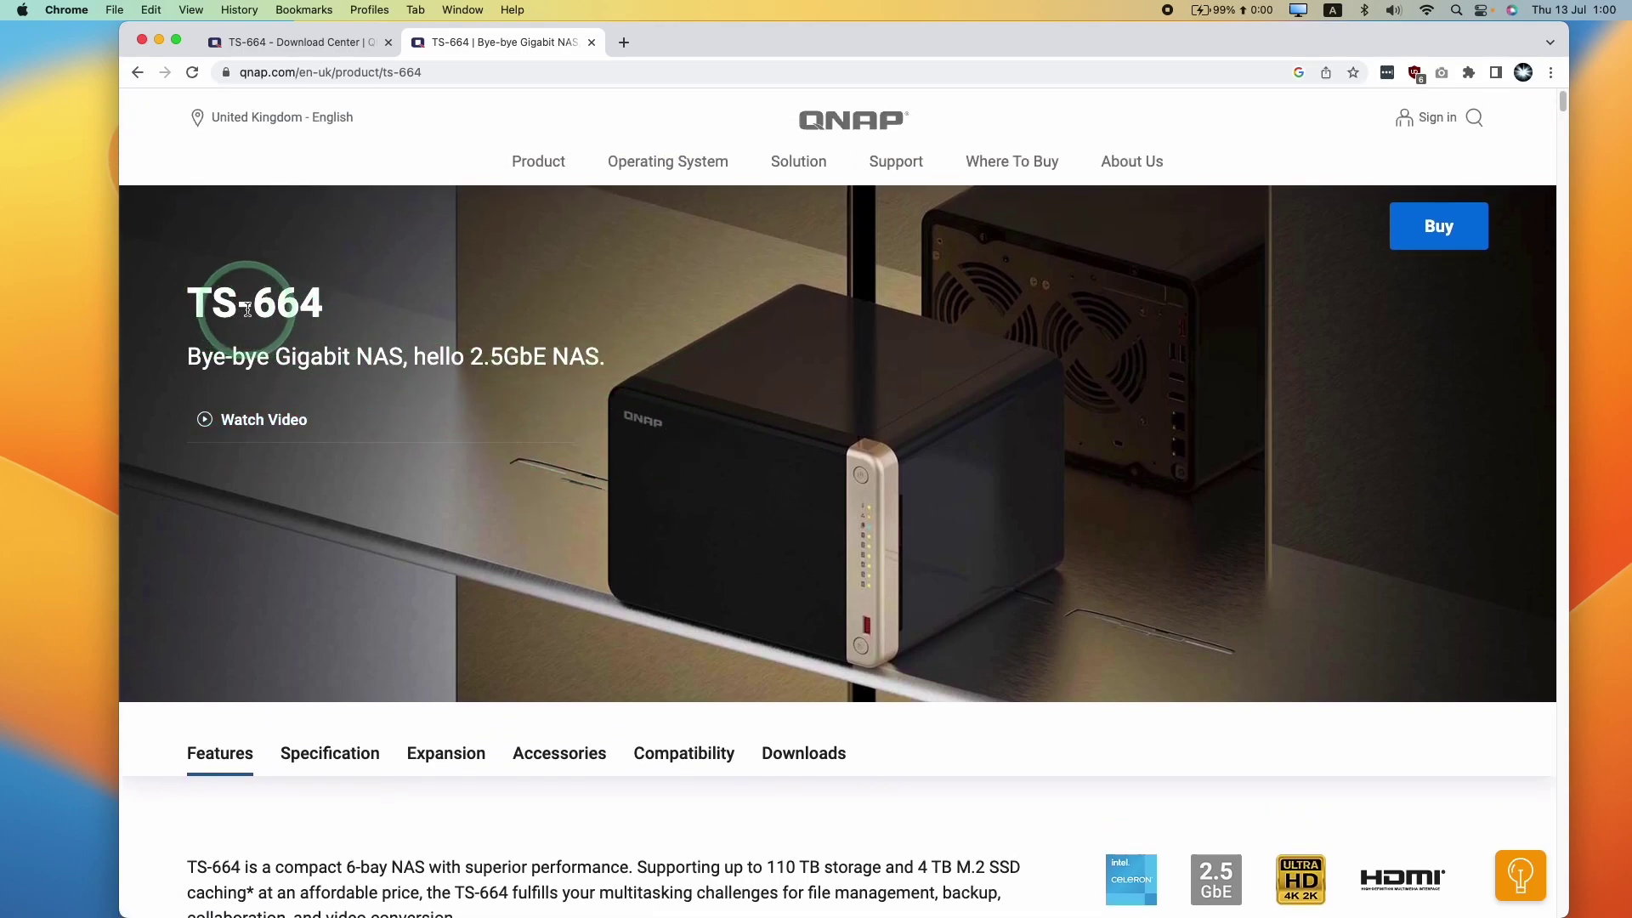
{"action": "scroll", "coordinate": [571, 403], "scroll_direction": "down", "scroll_amount": 1}
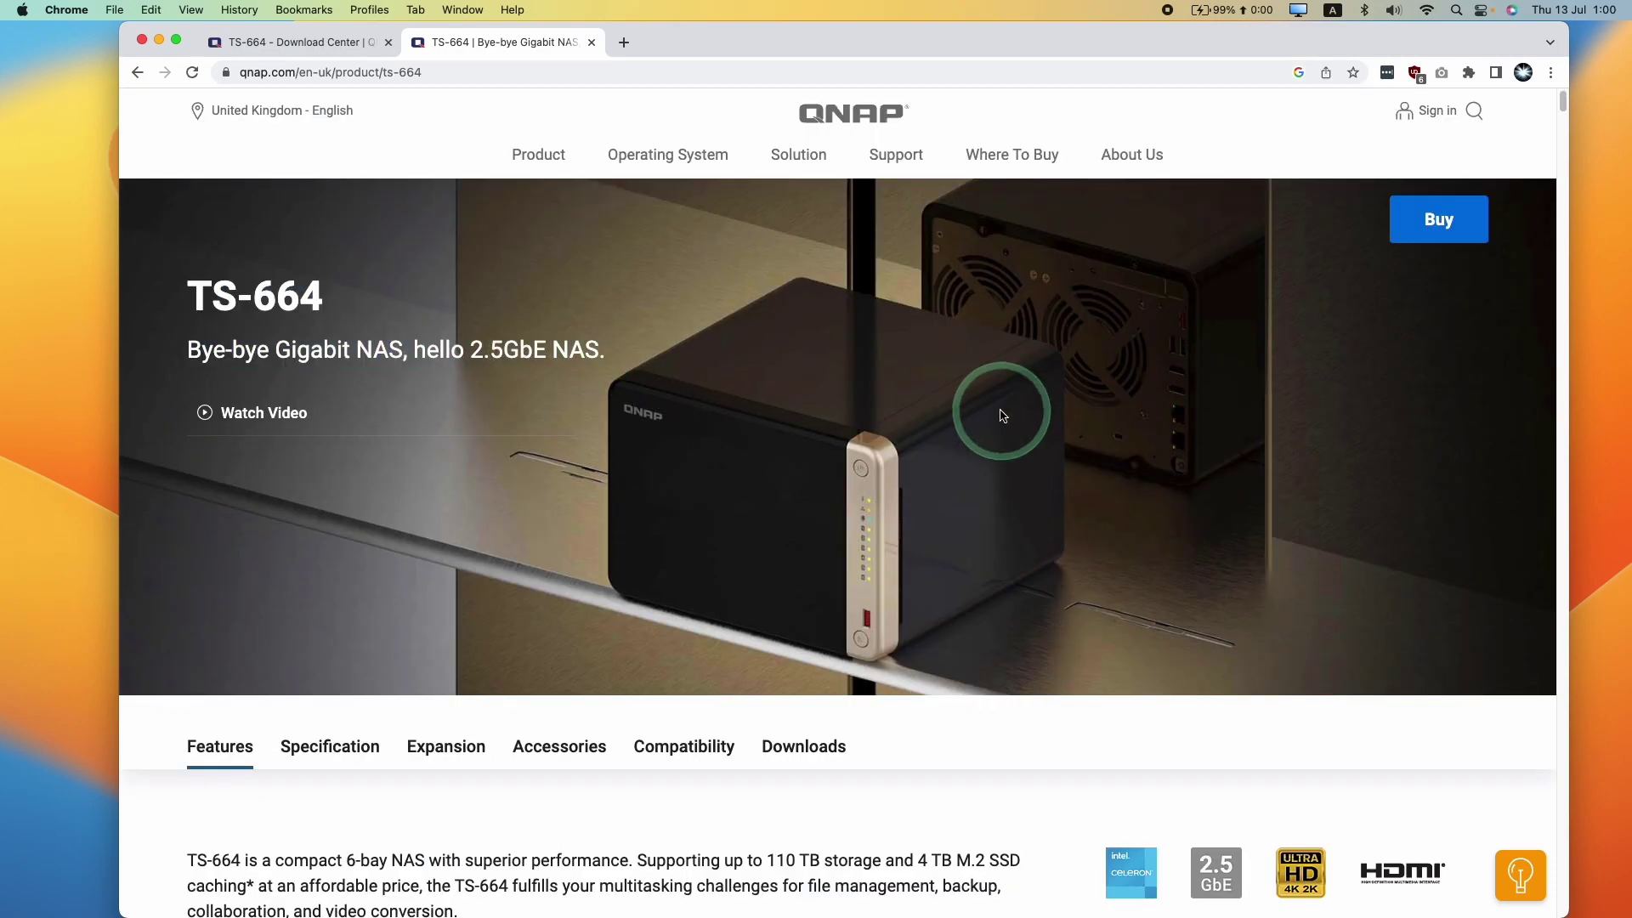
{"action": "scroll", "coordinate": [1563, 104], "scroll_direction": "down", "scroll_amount": 3}
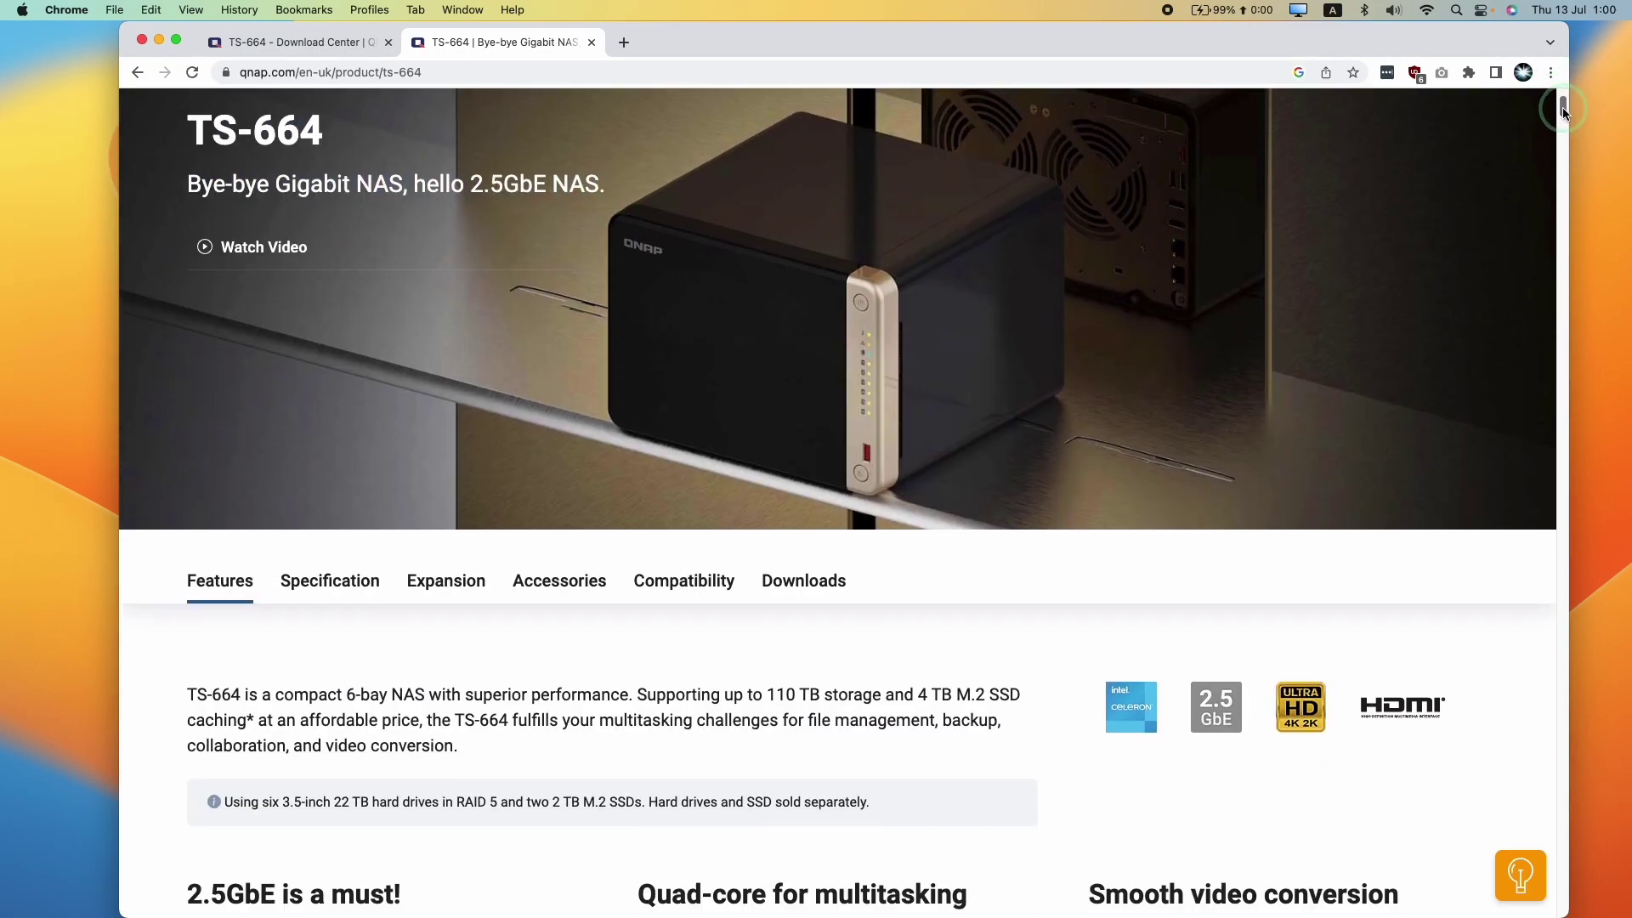
{"action": "scroll", "coordinate": [1562, 108], "scroll_direction": "up", "scroll_amount": 3}
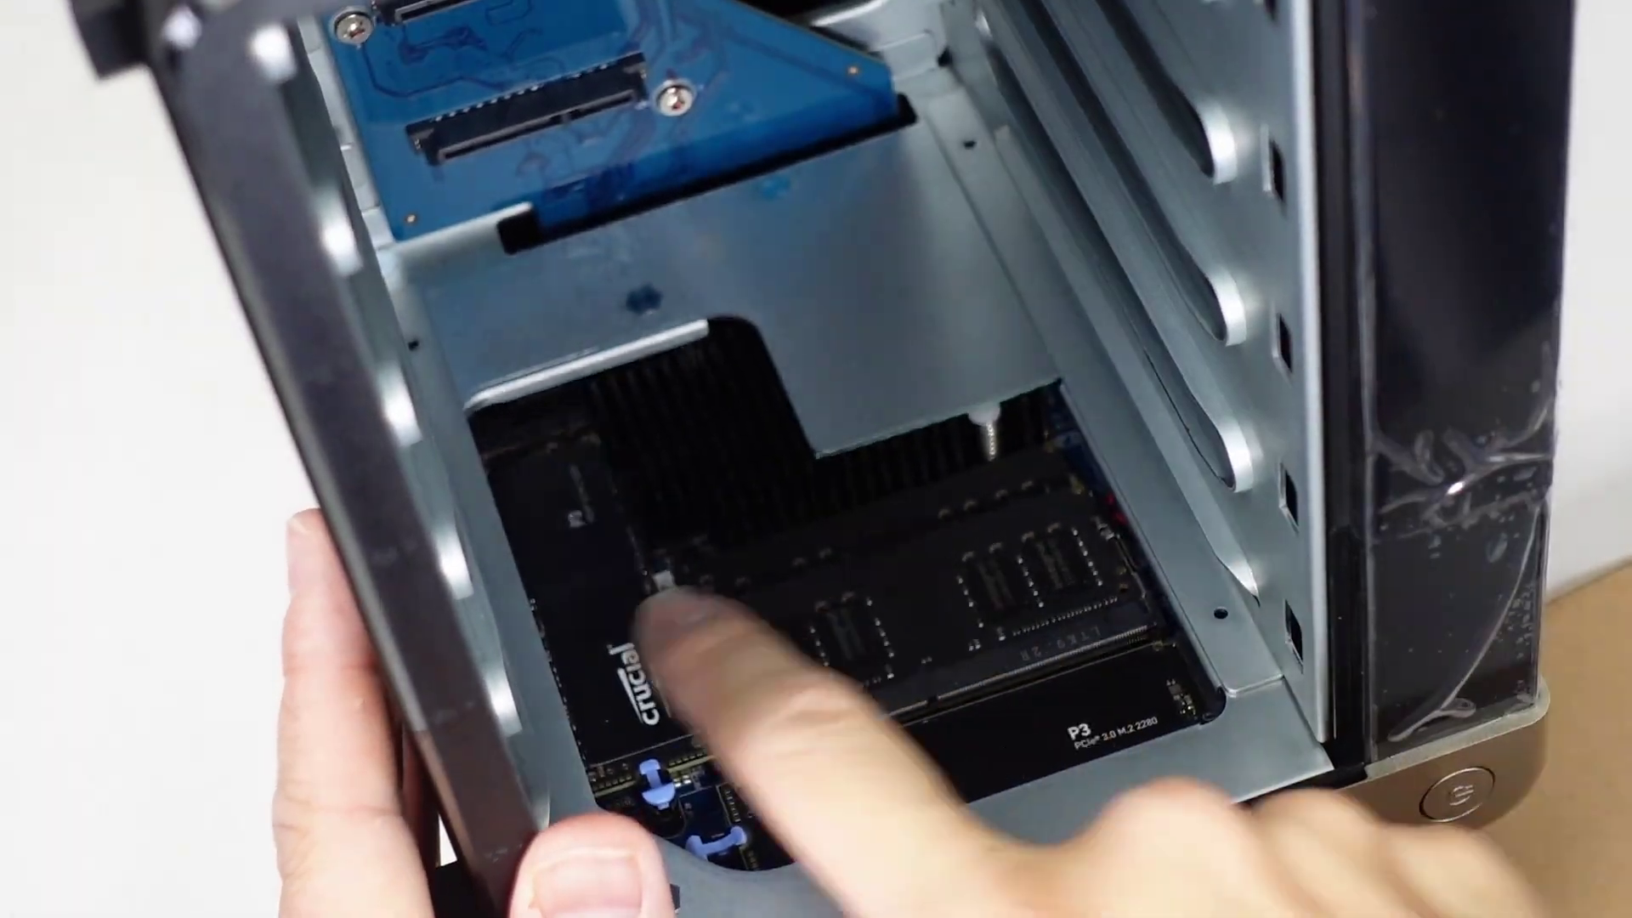
{"action": "left_click", "coordinate": [923, 396]}
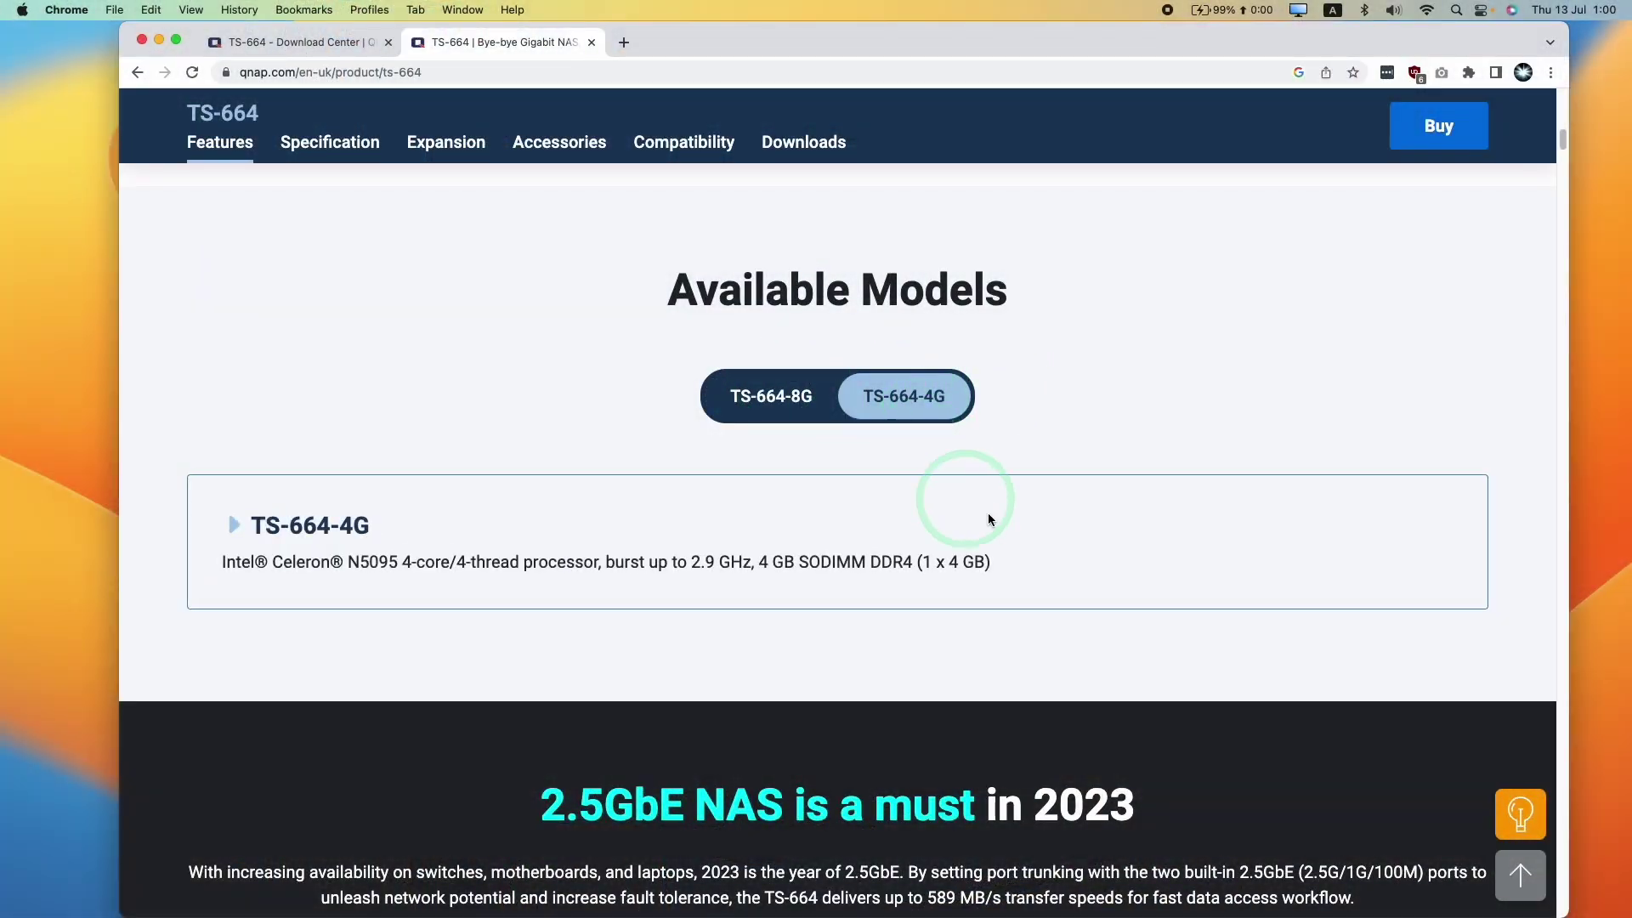
{"action": "left_click", "coordinate": [953, 552]}
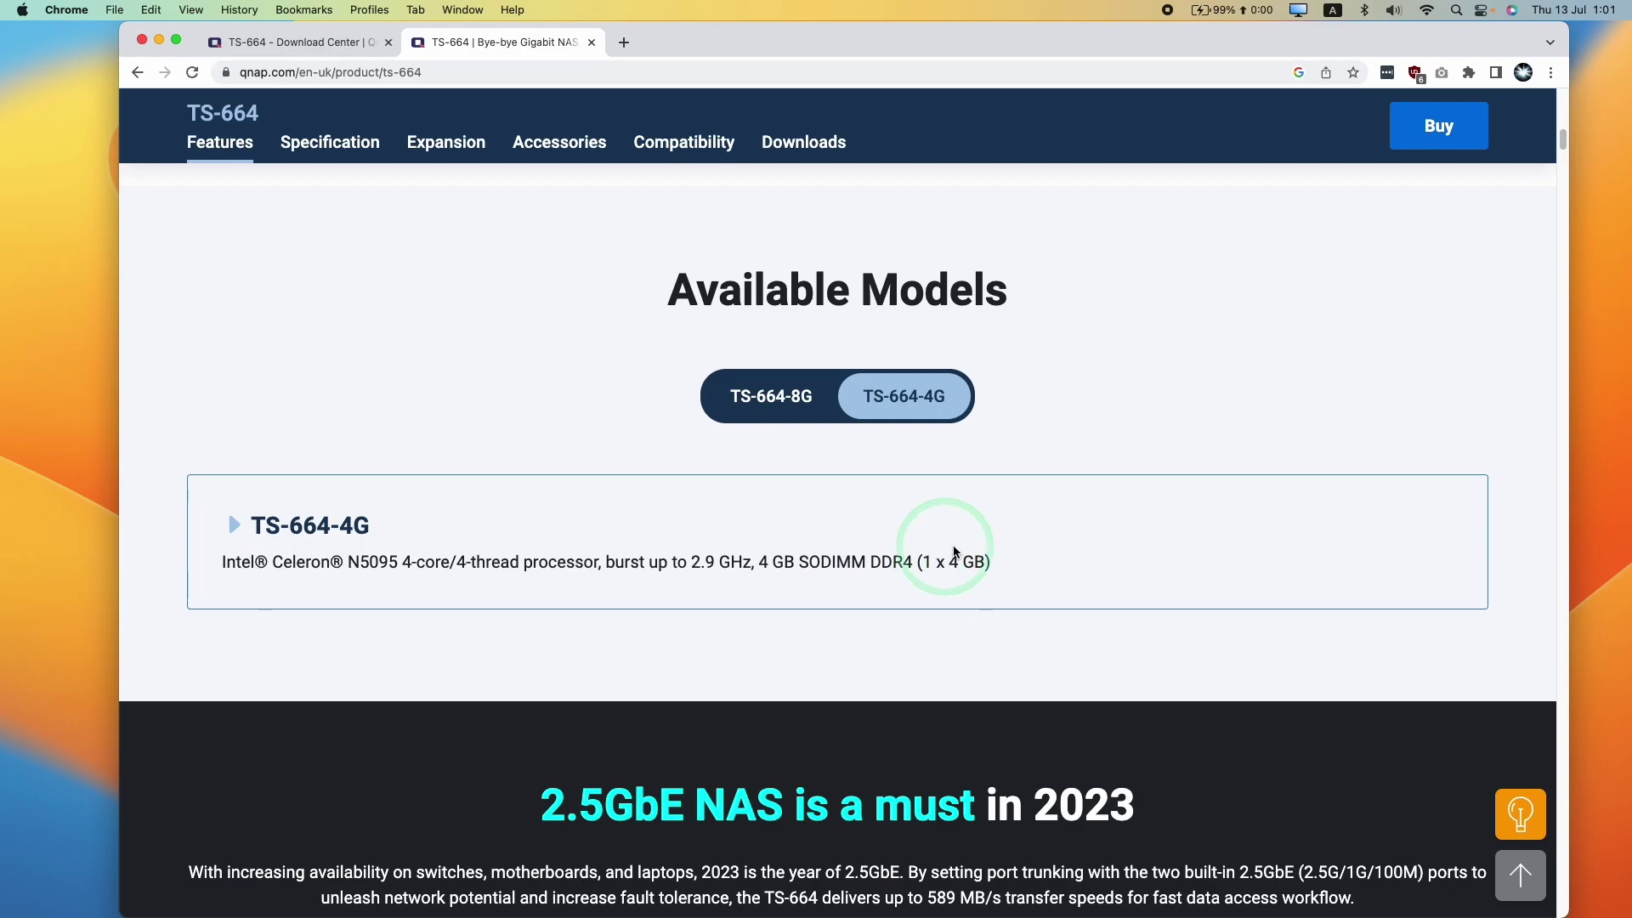
{"action": "left_click", "coordinate": [805, 400]}
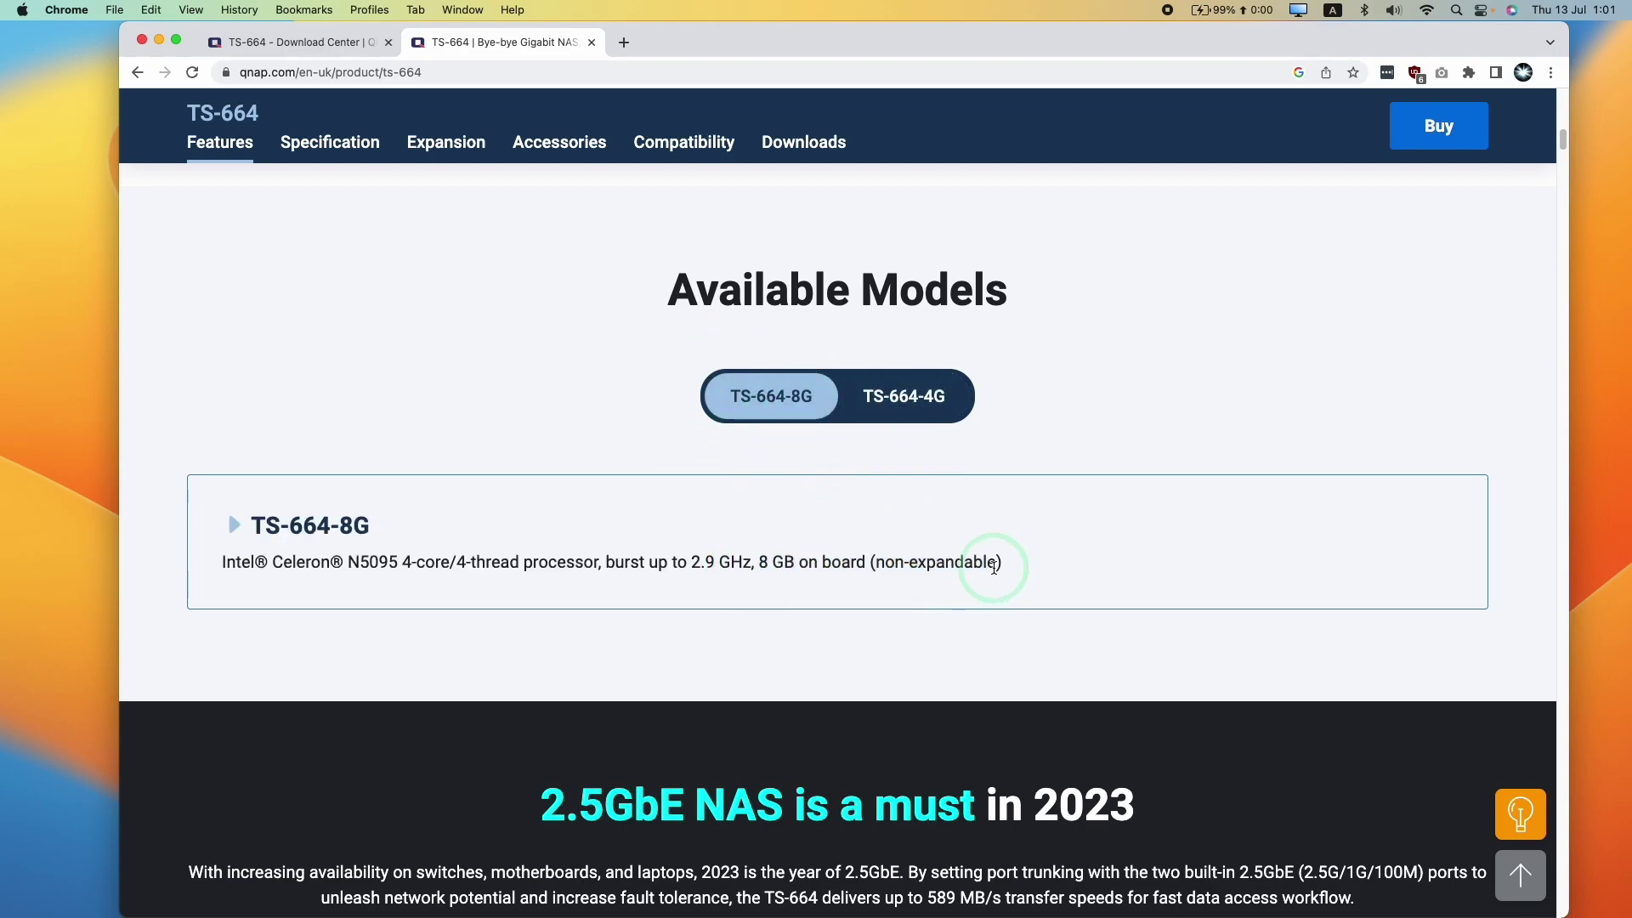
{"action": "scroll", "coordinate": [1517, 147], "scroll_direction": "up", "scroll_amount": 15}
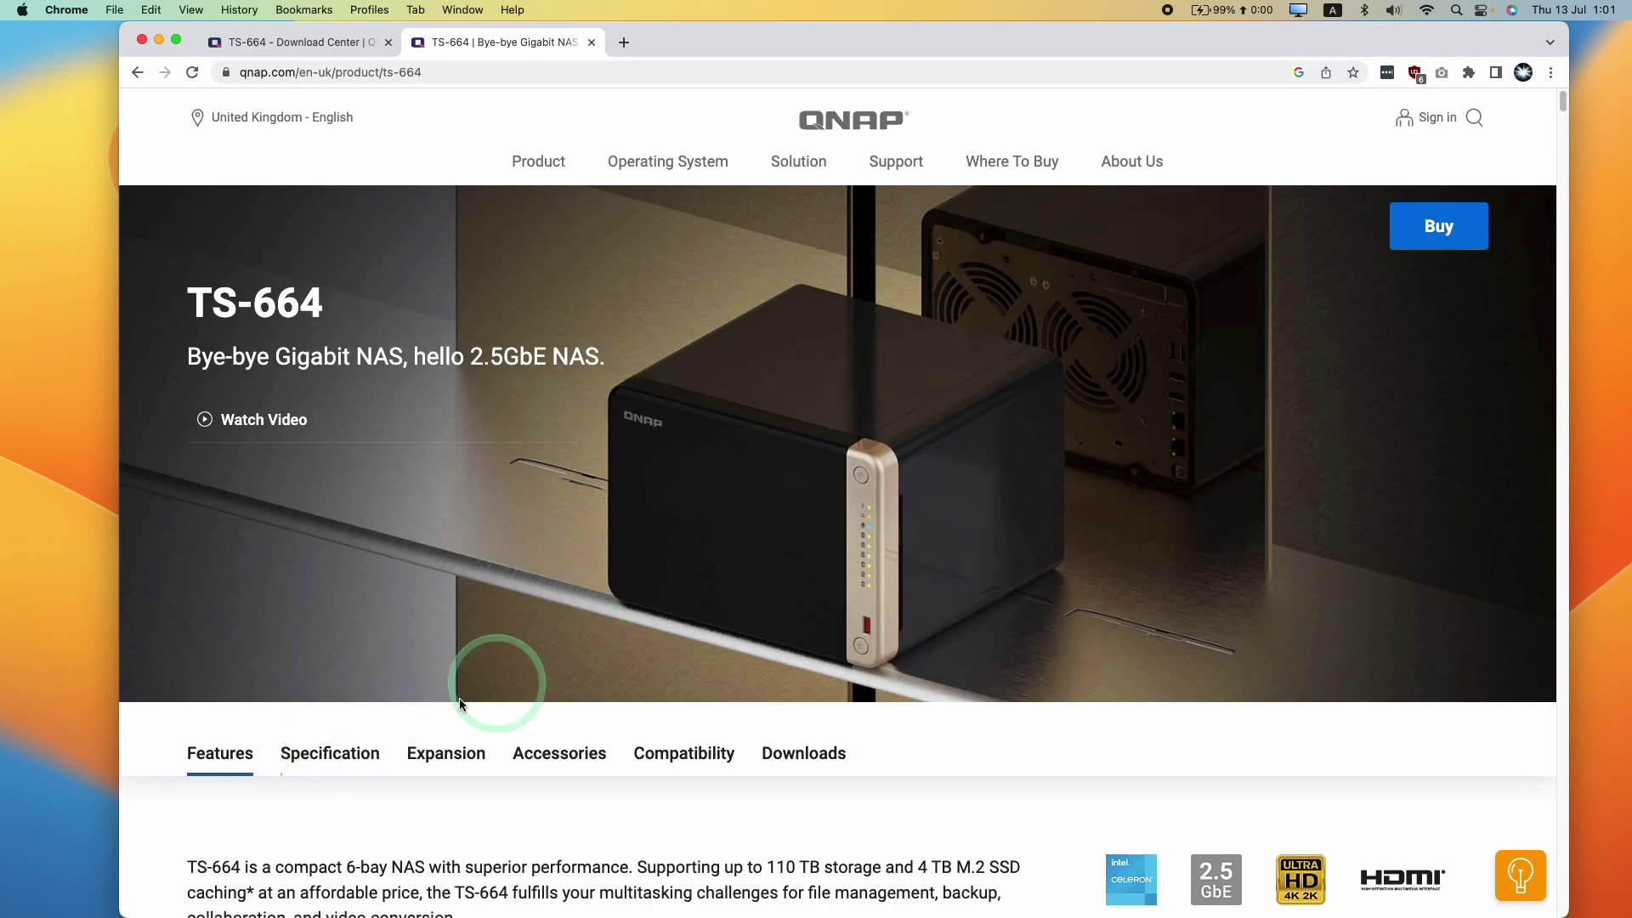
Show the TS-664 specification details and step through the product photo gallery
{"action": "left_click", "coordinate": [339, 733]}
{"action": "scroll", "coordinate": [831, 400], "scroll_direction": "down", "scroll_amount": 5}
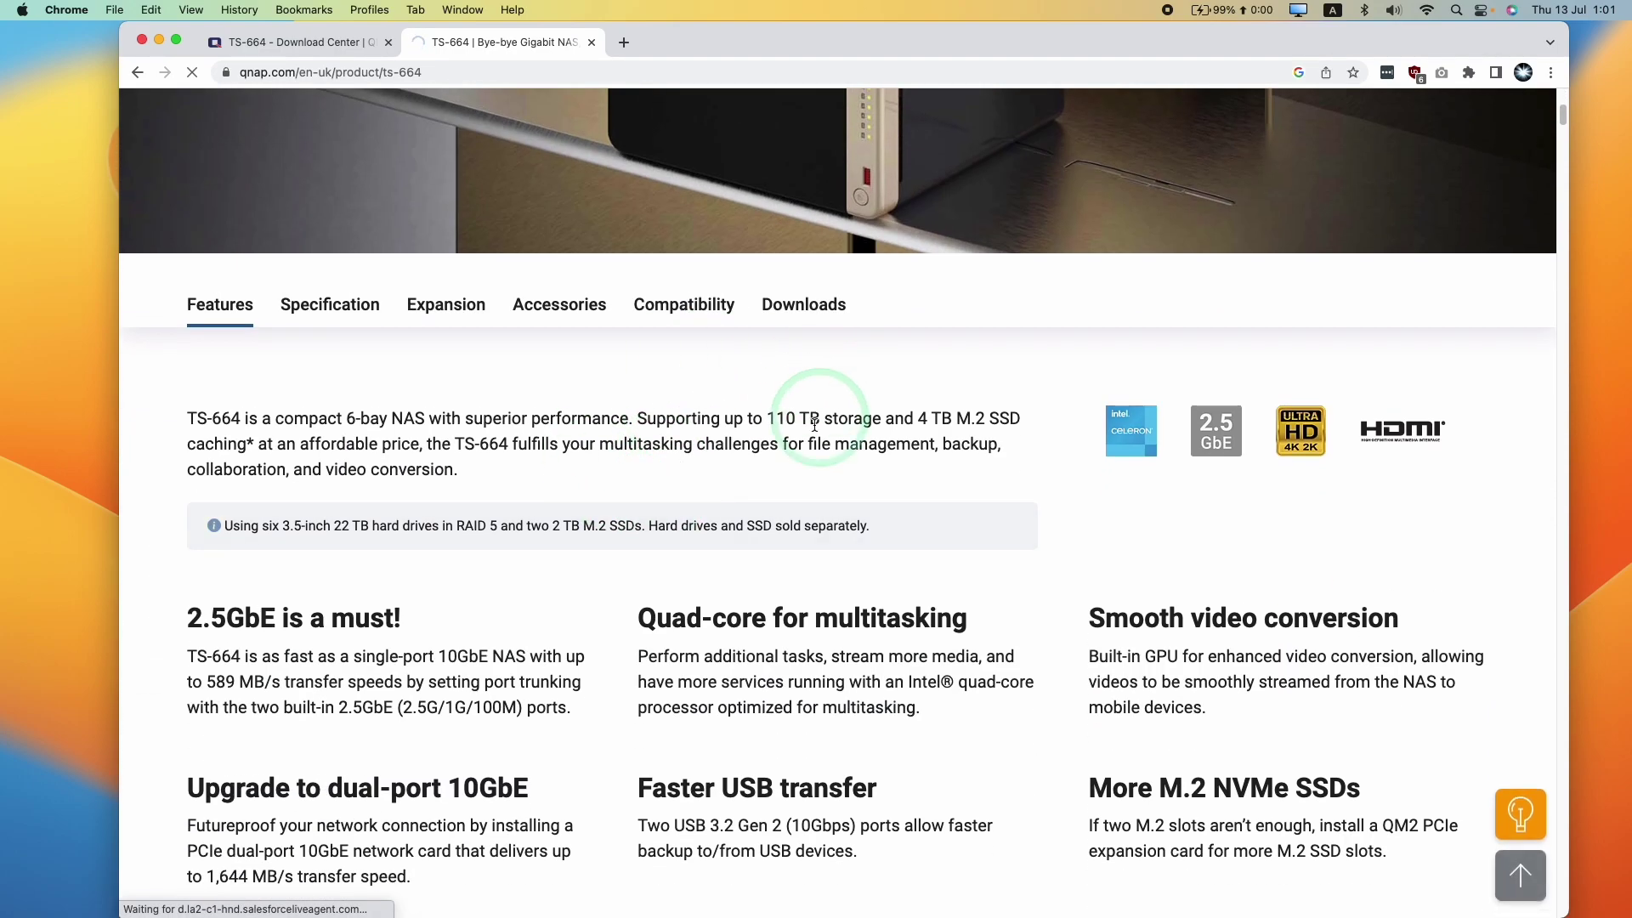
{"action": "scroll", "coordinate": [765, 449], "scroll_direction": "up", "scroll_amount": 3}
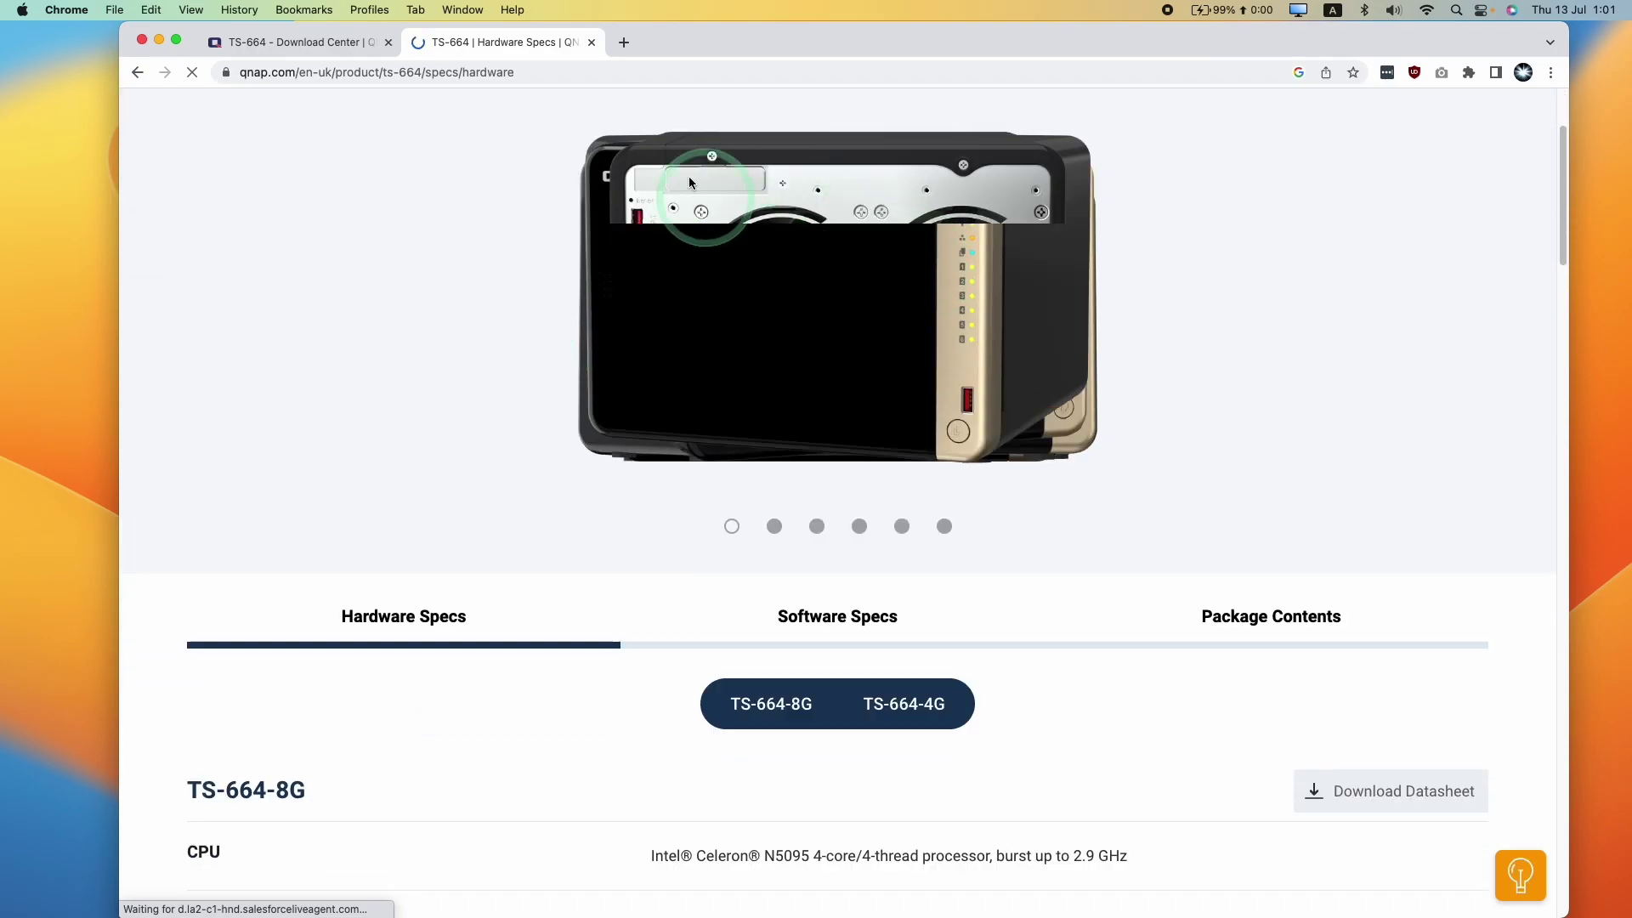
{"action": "left_click", "coordinate": [1468, 272]}
{"action": "left_click", "coordinate": [1468, 272]}
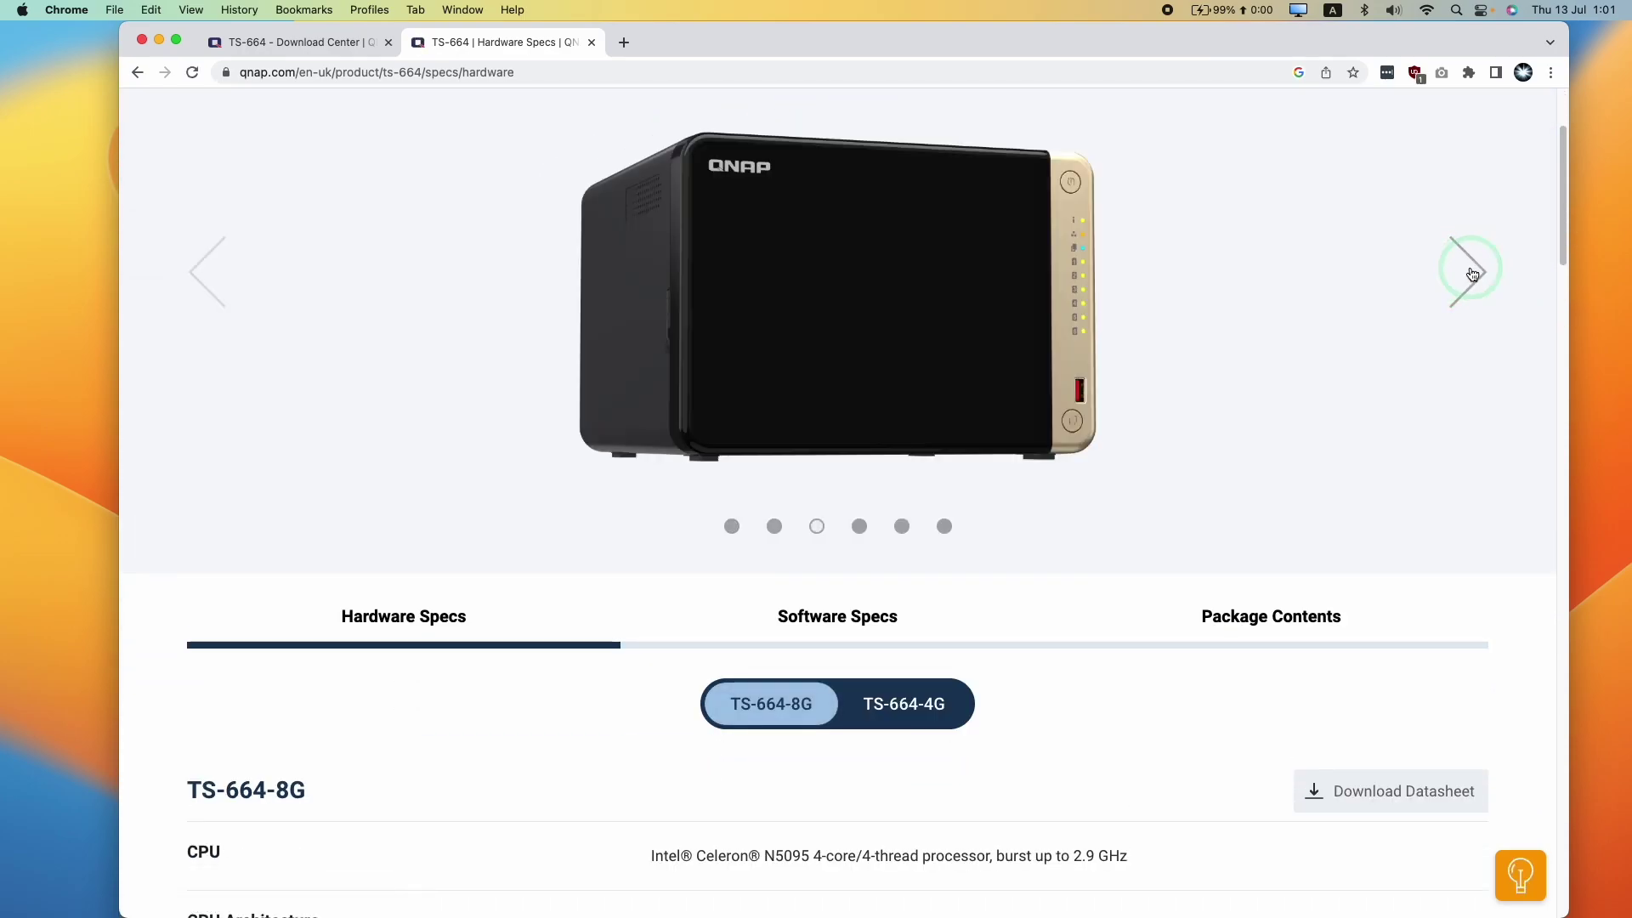
{"action": "left_click", "coordinate": [1468, 272]}
Return to the TS-664 Download Center tab and select the Qfinder Pro for Mac title
{"action": "left_click", "coordinate": [306, 42]}
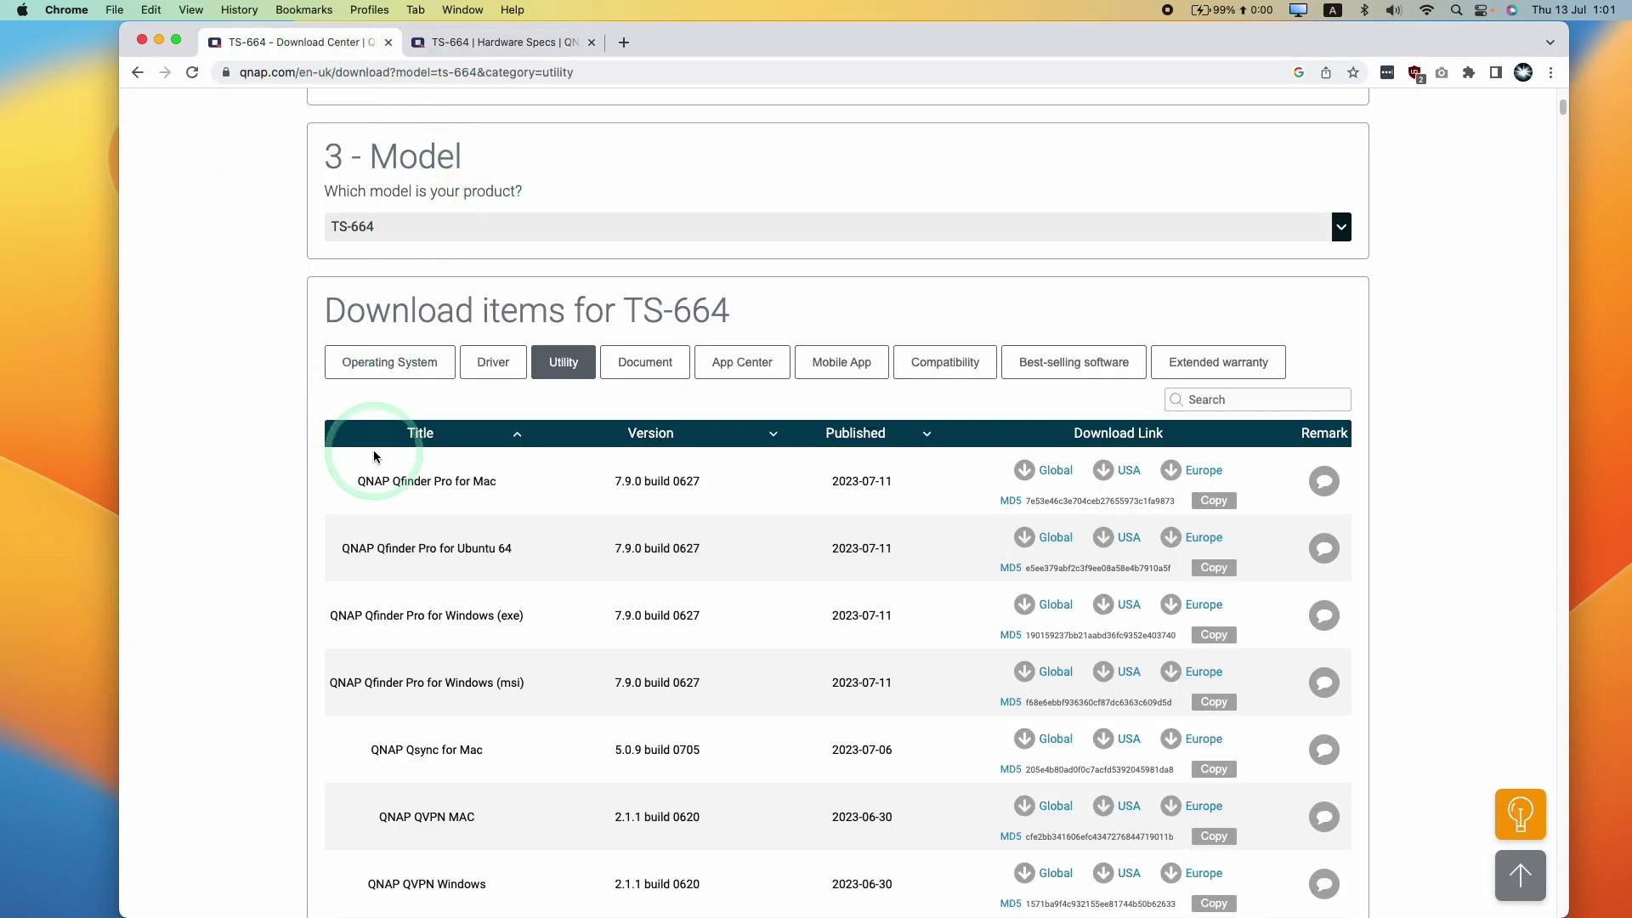
{"action": "left_click_drag", "start_coordinate": [495, 483], "coordinate": [434, 483]}
{"action": "left_click", "coordinate": [511, 484]}
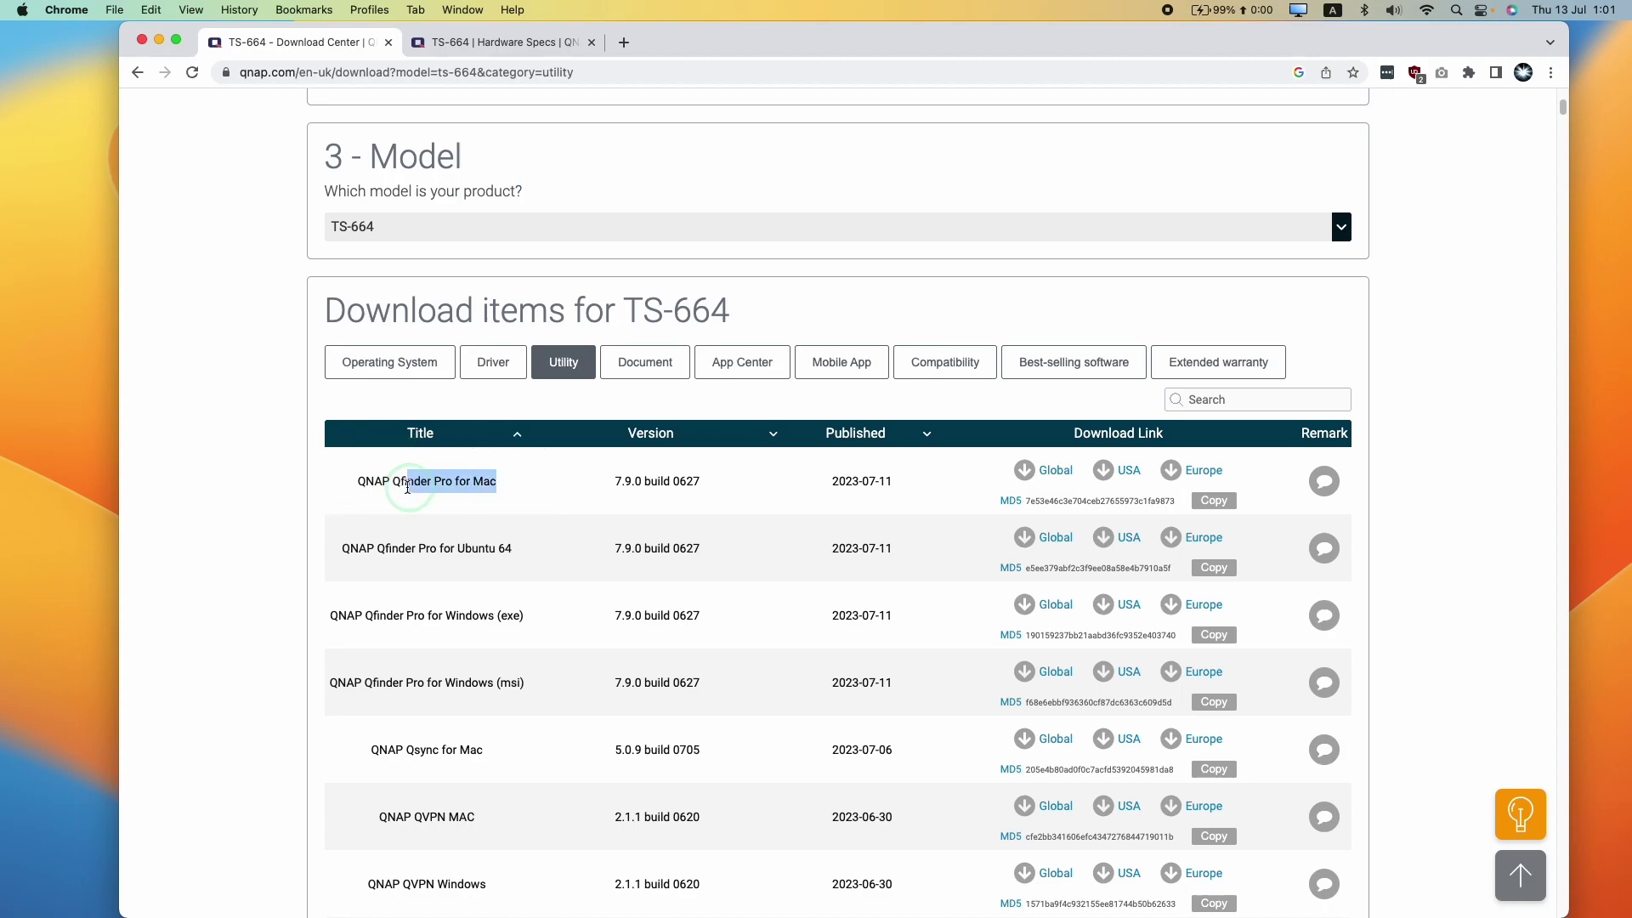
{"action": "left_click", "coordinate": [409, 494]}
{"action": "triple_click", "coordinate": [500, 494]}
{"action": "scroll", "coordinate": [544, 510], "scroll_direction": "up", "scroll_amount": 6}
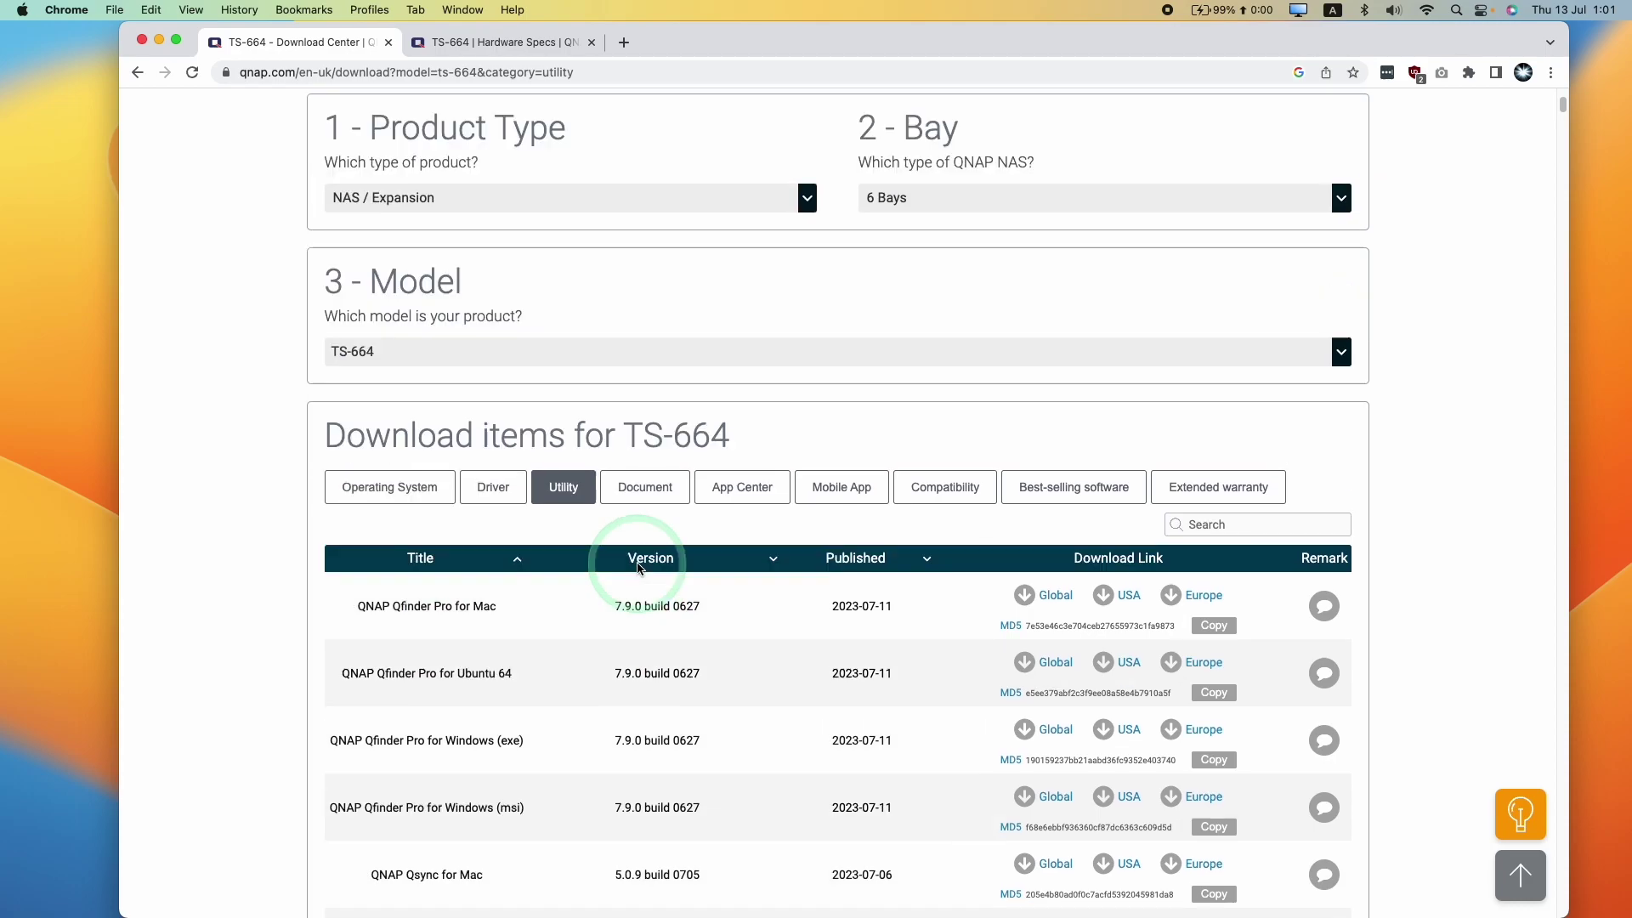
{"action": "left_click", "coordinate": [188, 65]}
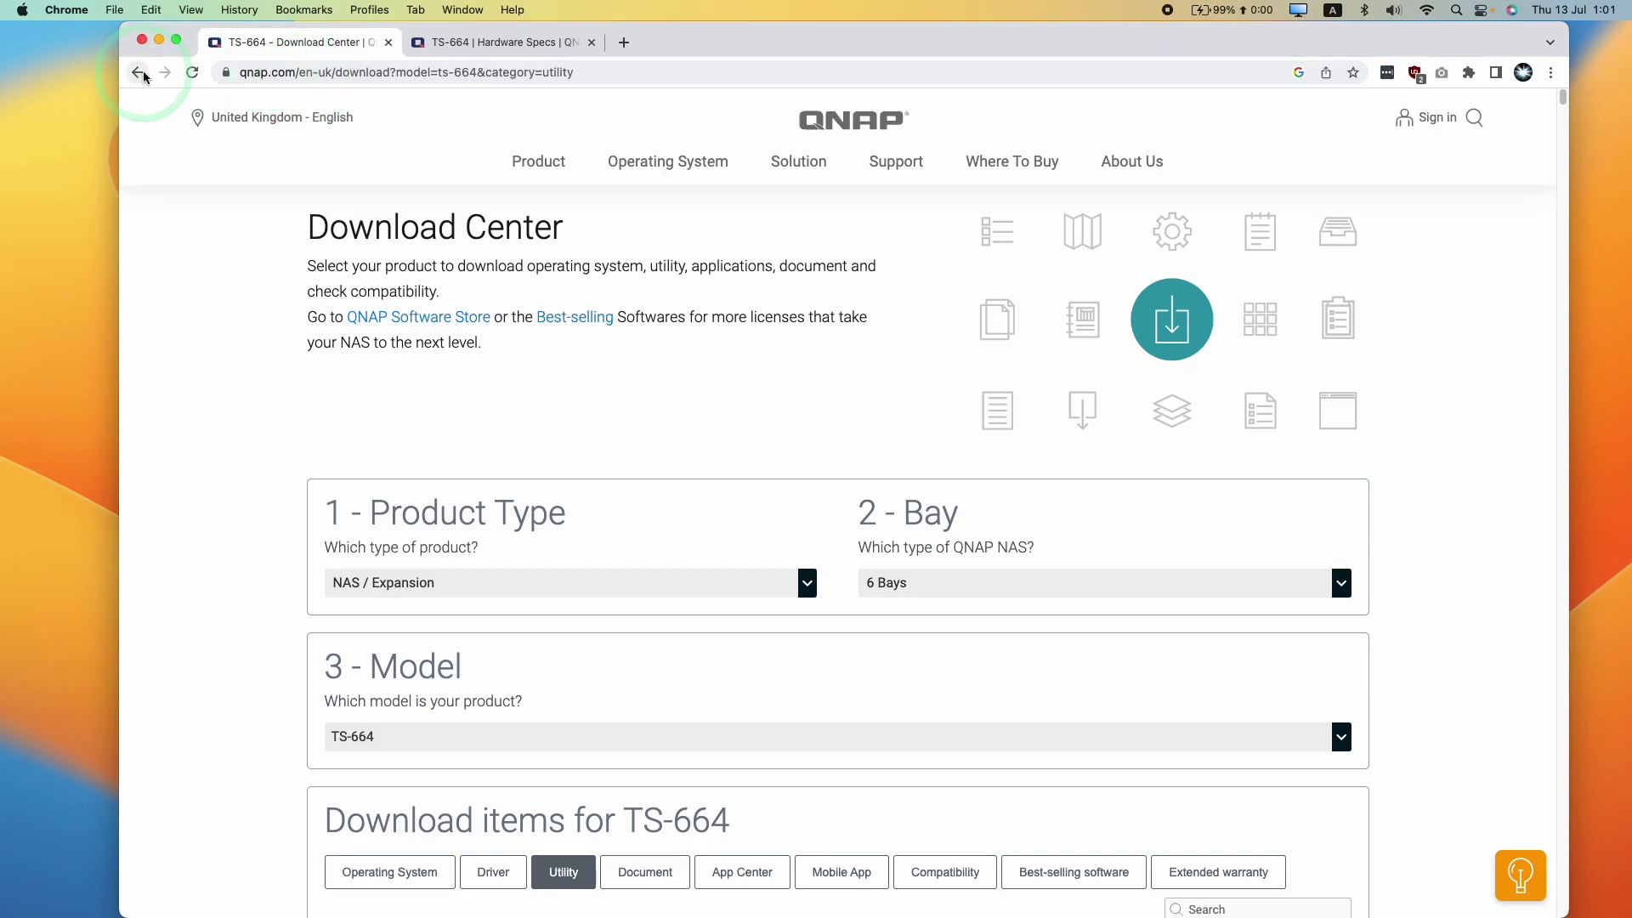
Remove the model and category query from the URL to load the plain Download Center
{"action": "left_click", "coordinate": [442, 73]}
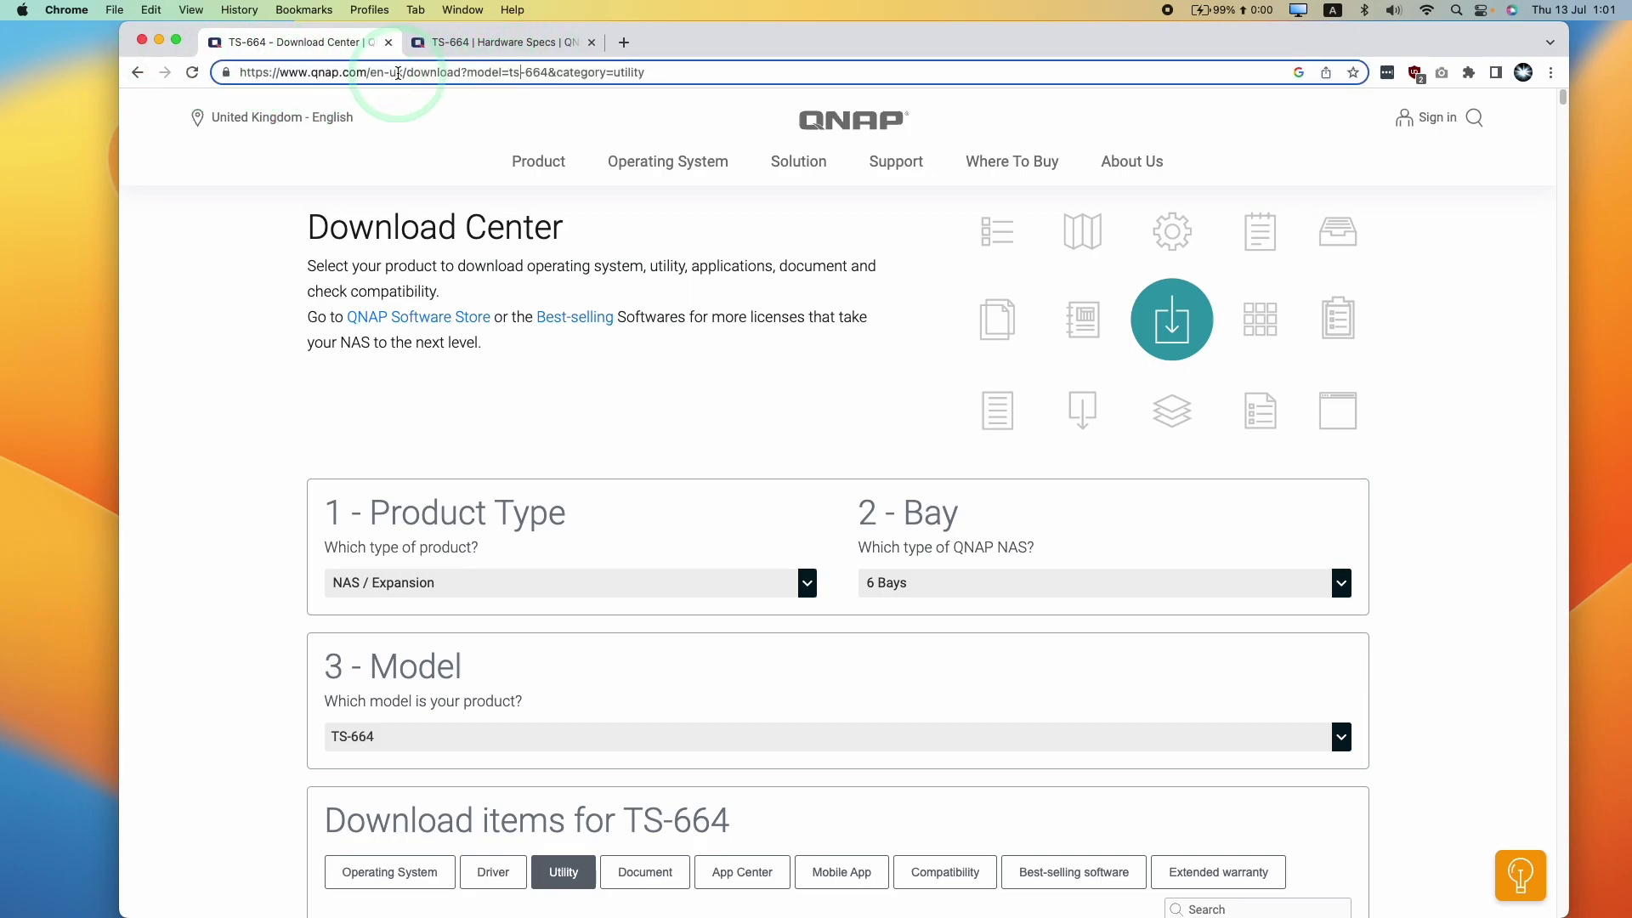
{"action": "left_click_drag", "start_coordinate": [414, 74], "coordinate": [287, 47]}
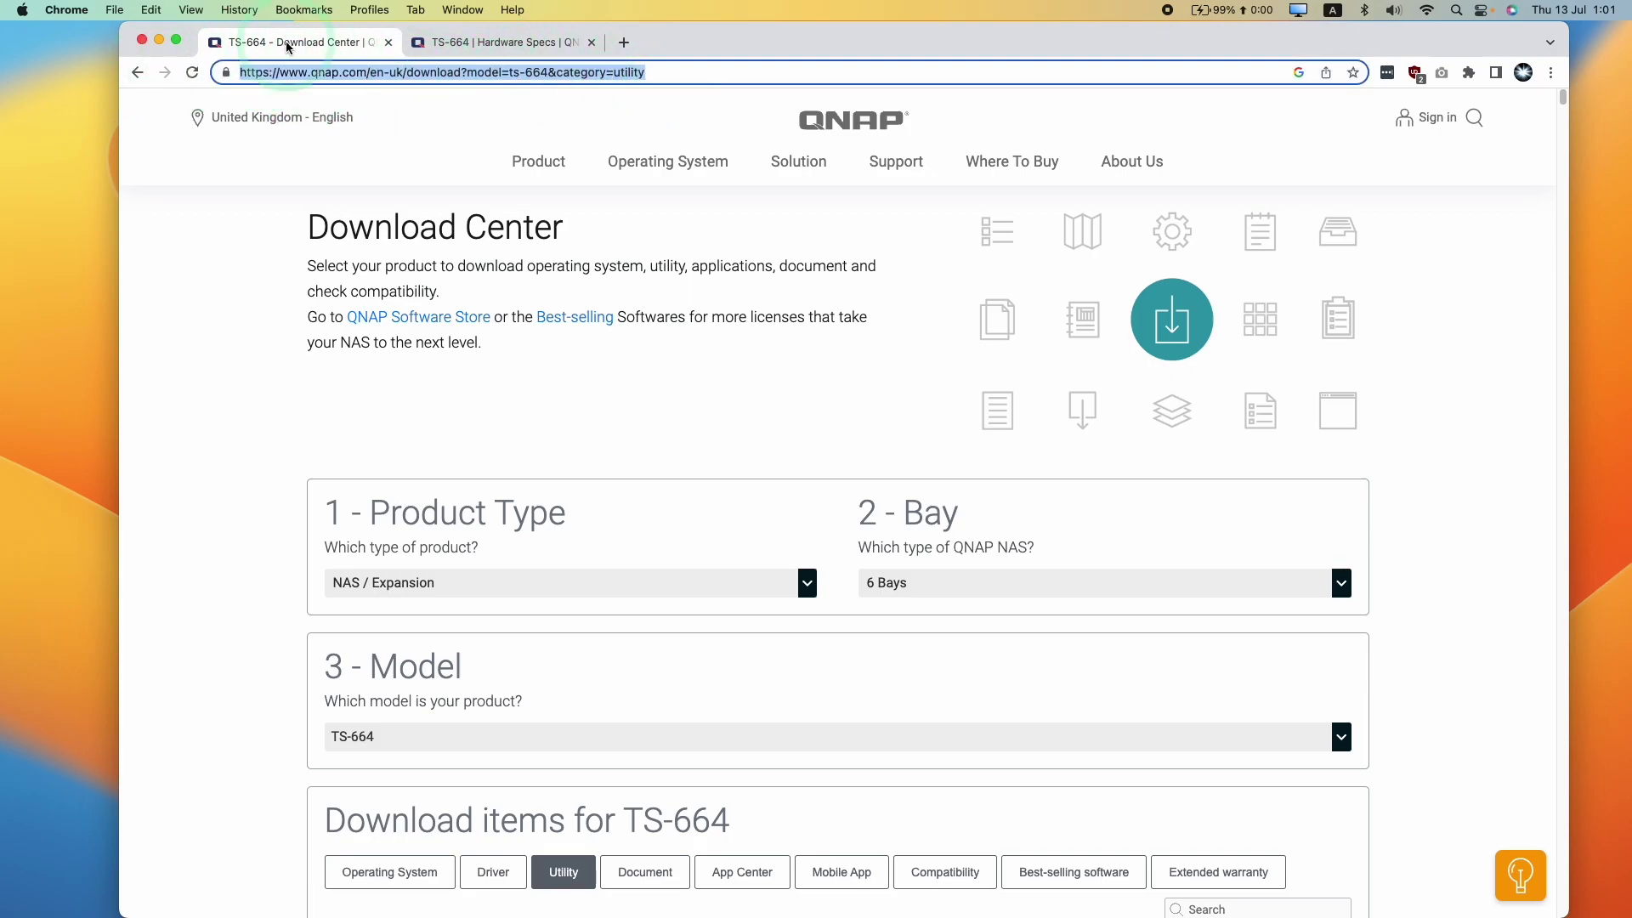
{"action": "left_click", "coordinate": [373, 72]}
{"action": "left_click_drag", "start_coordinate": [459, 74], "coordinate": [644, 97]}
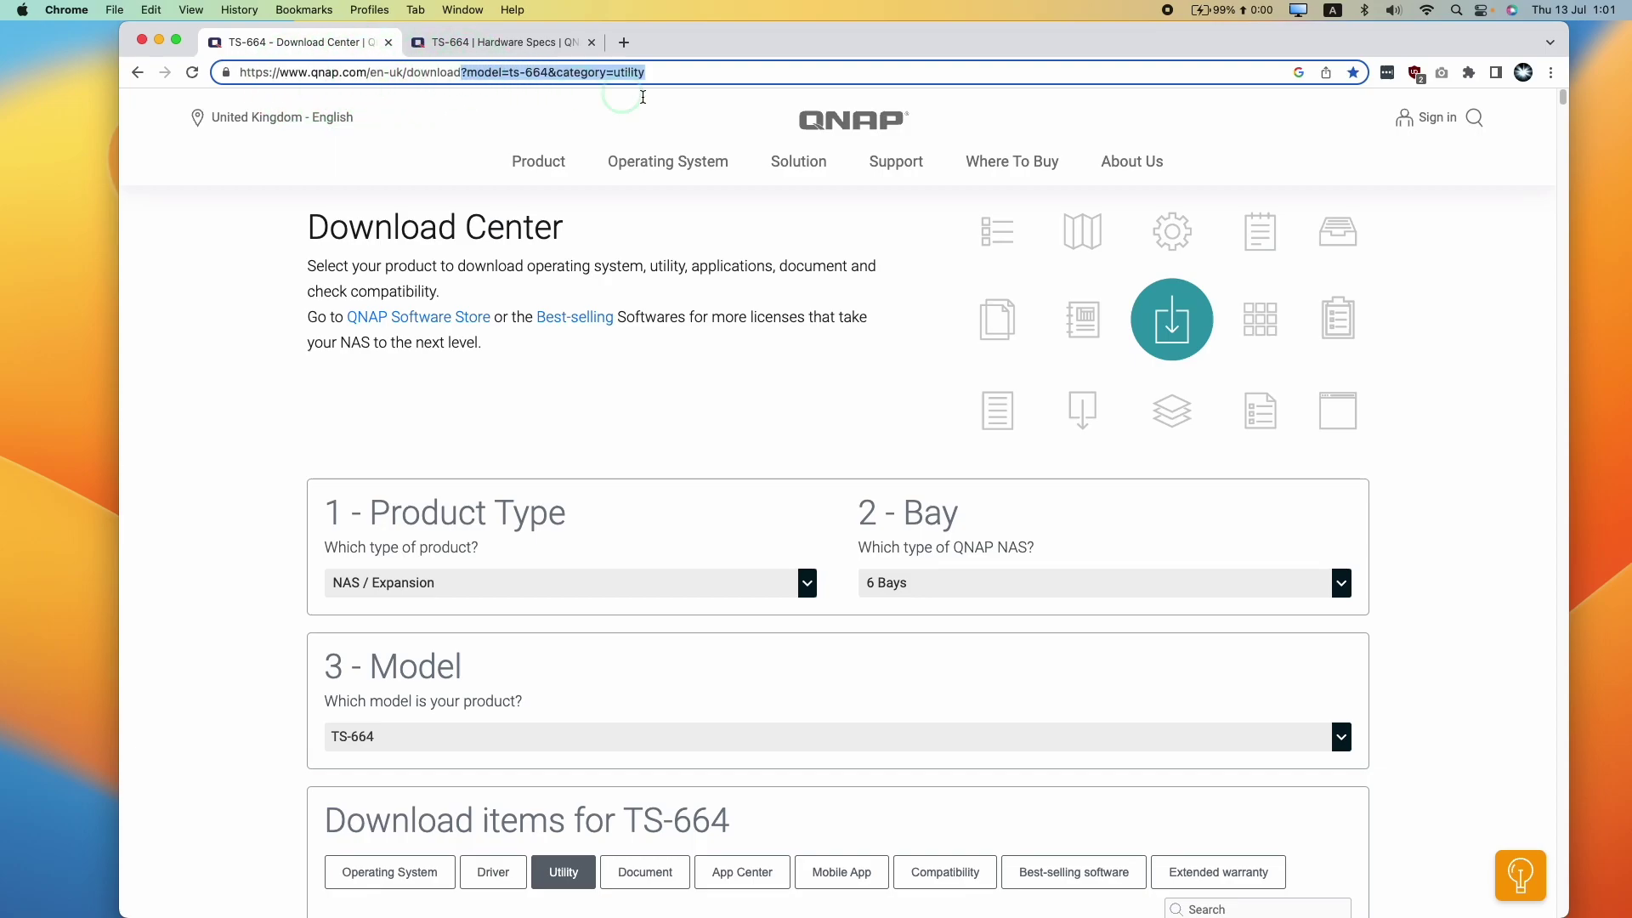
{"action": "key", "text": "BackSpace"}
{"action": "key", "text": "Return"}
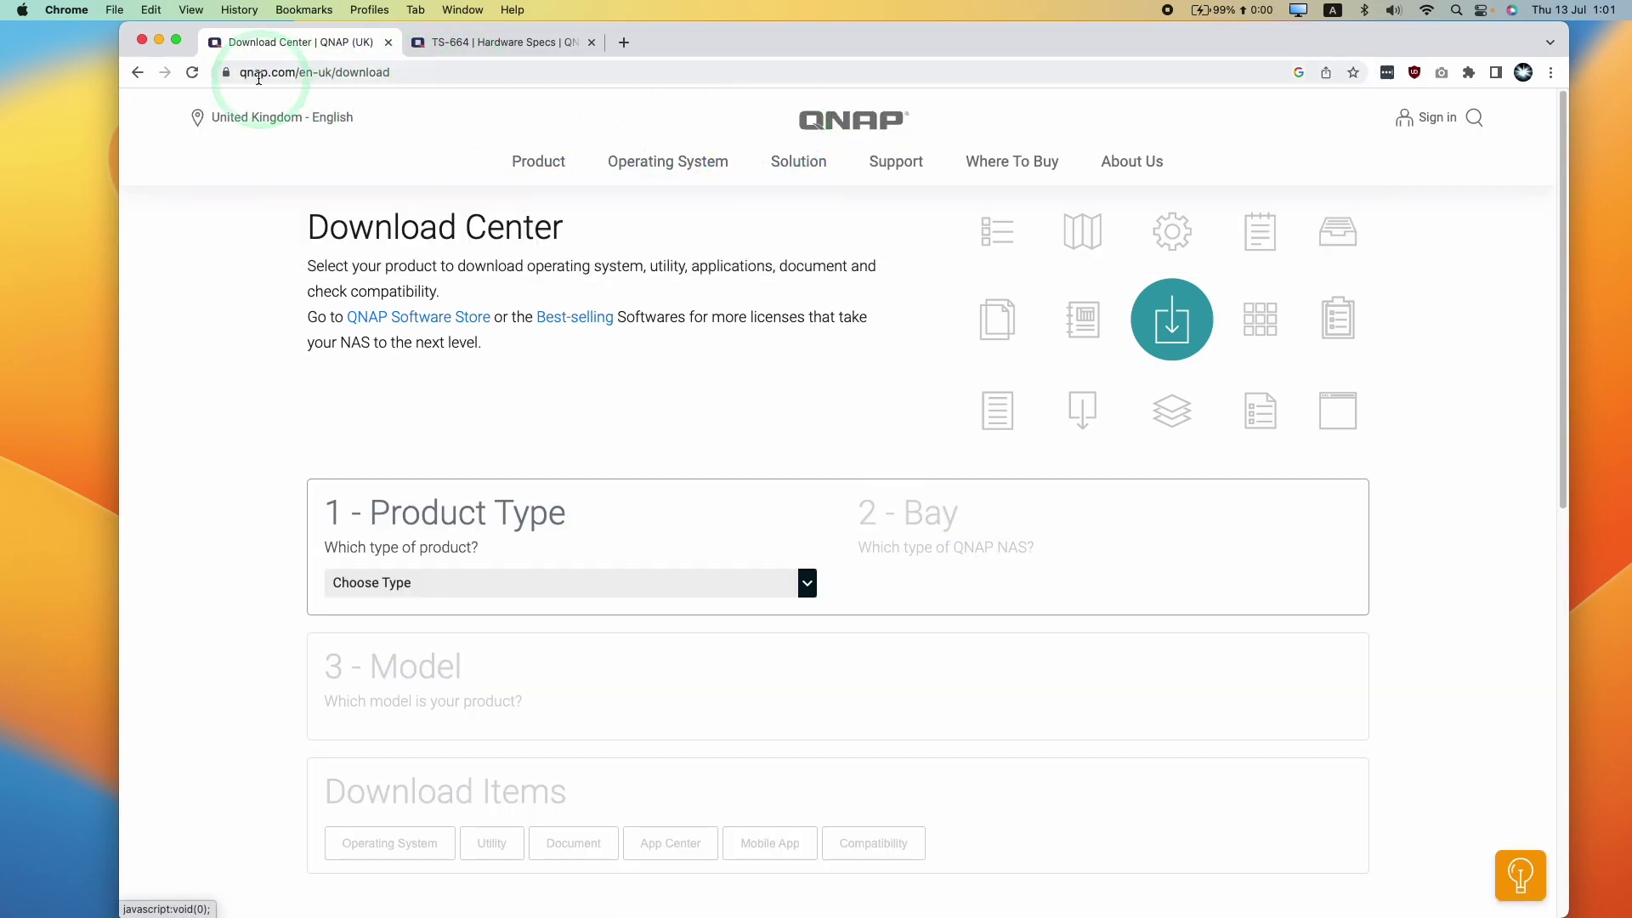
Filter downloads to NAS / Expansion, 6 Bays, model TS-664
{"action": "left_click", "coordinate": [493, 583]}
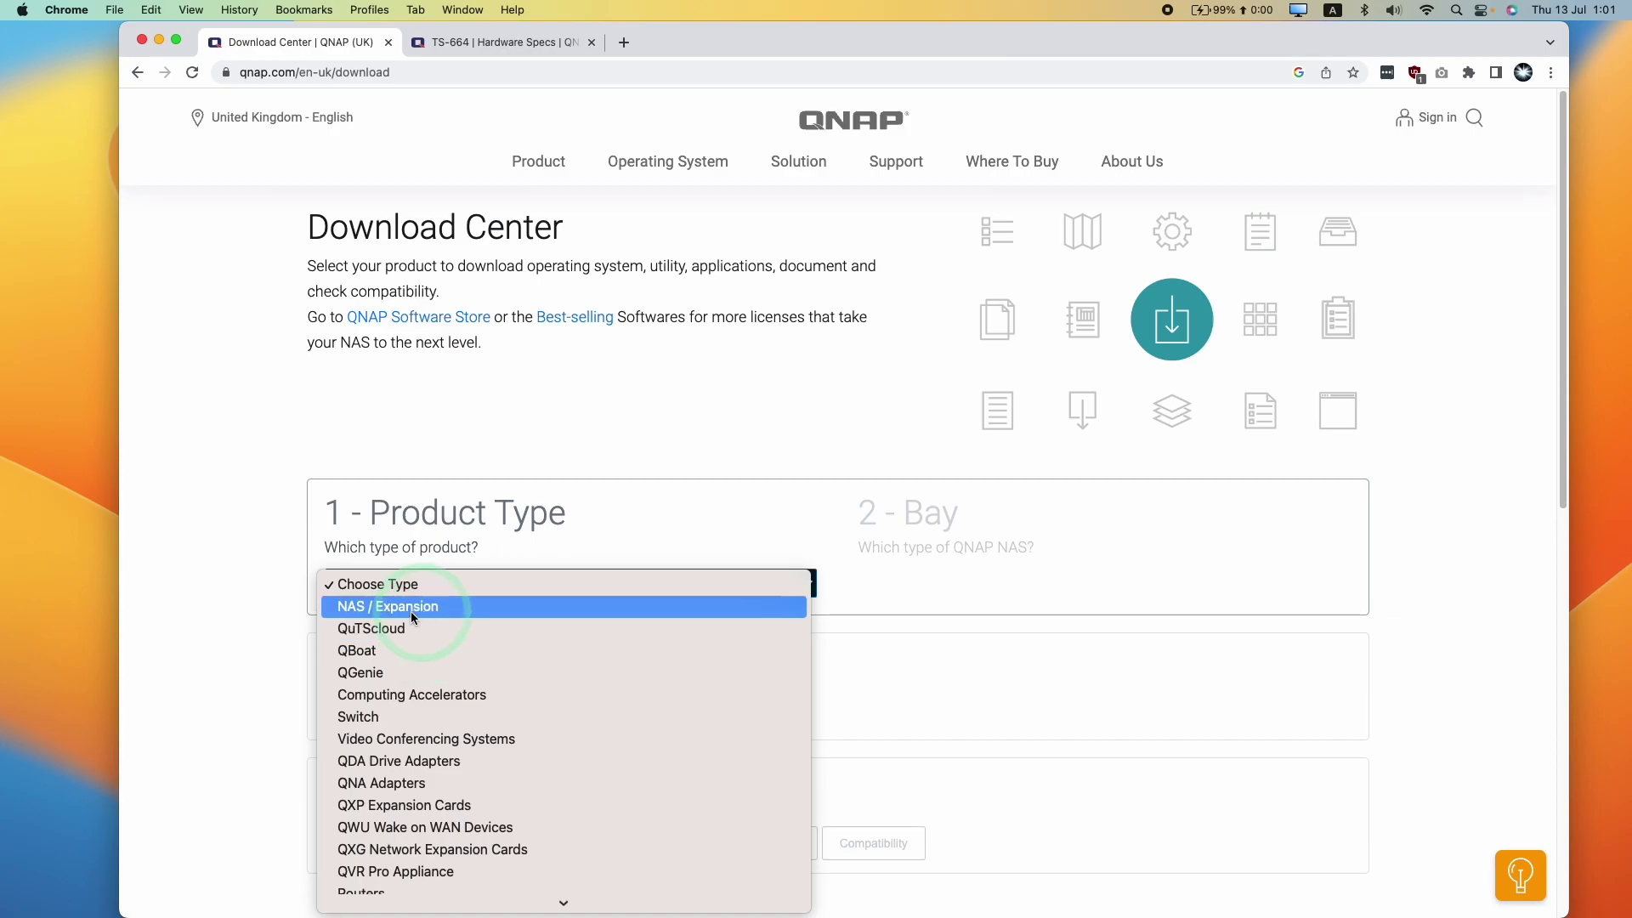
{"action": "left_click", "coordinate": [336, 609]}
{"action": "left_click", "coordinate": [884, 585]}
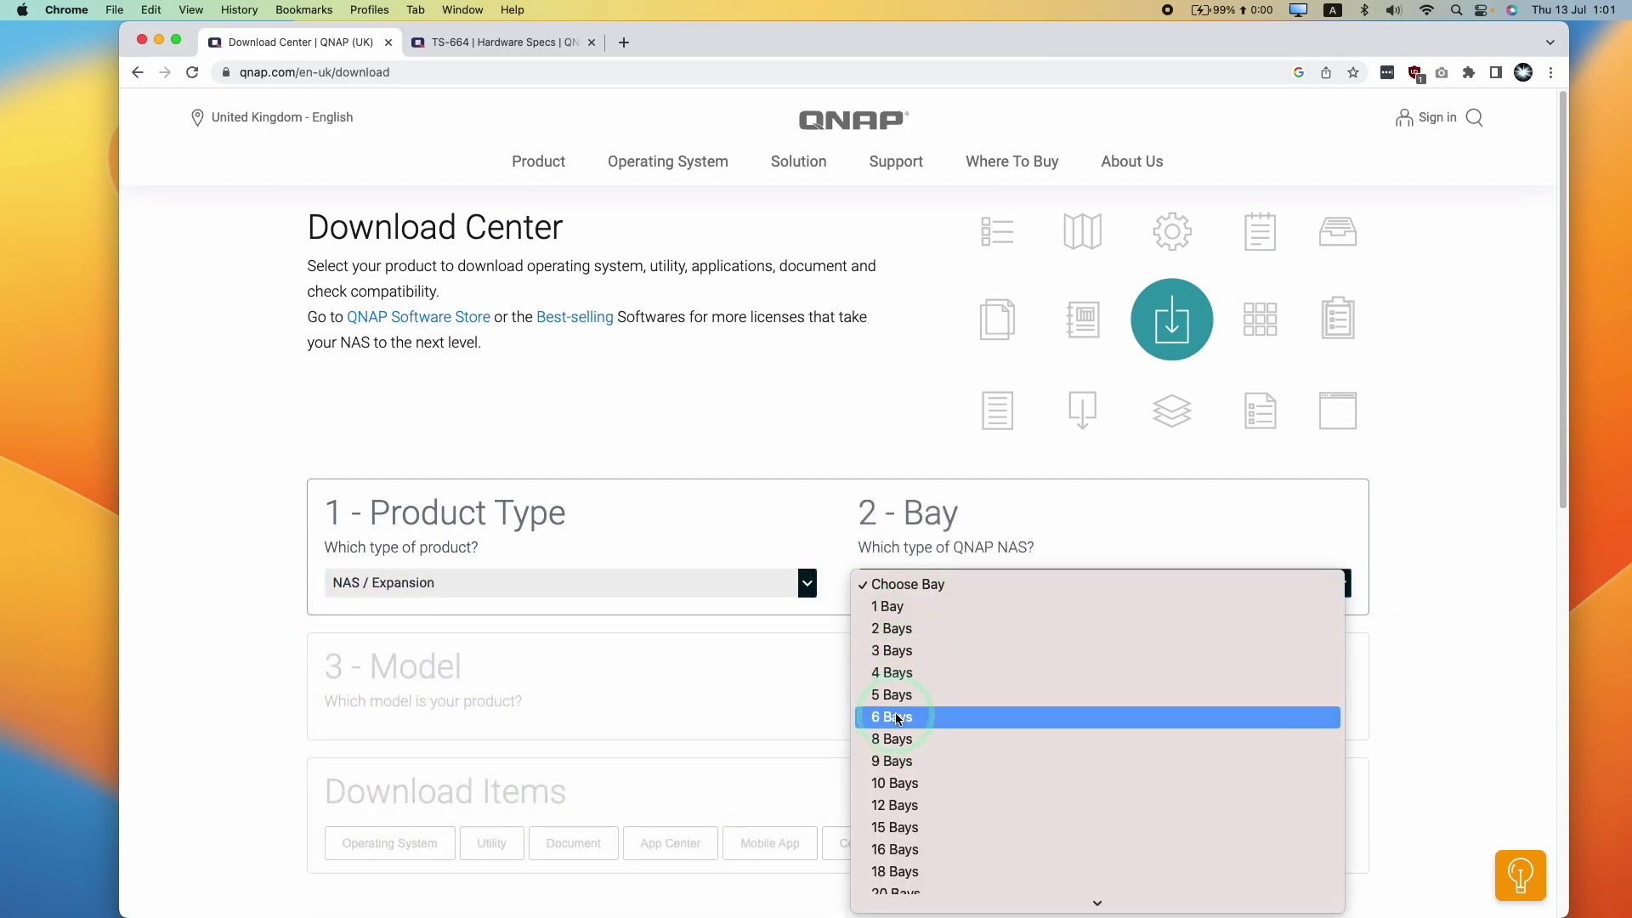
{"action": "left_click", "coordinate": [910, 712]}
{"action": "left_click", "coordinate": [476, 735]}
{"action": "scroll", "coordinate": [413, 660], "scroll_direction": "down", "scroll_amount": 3}
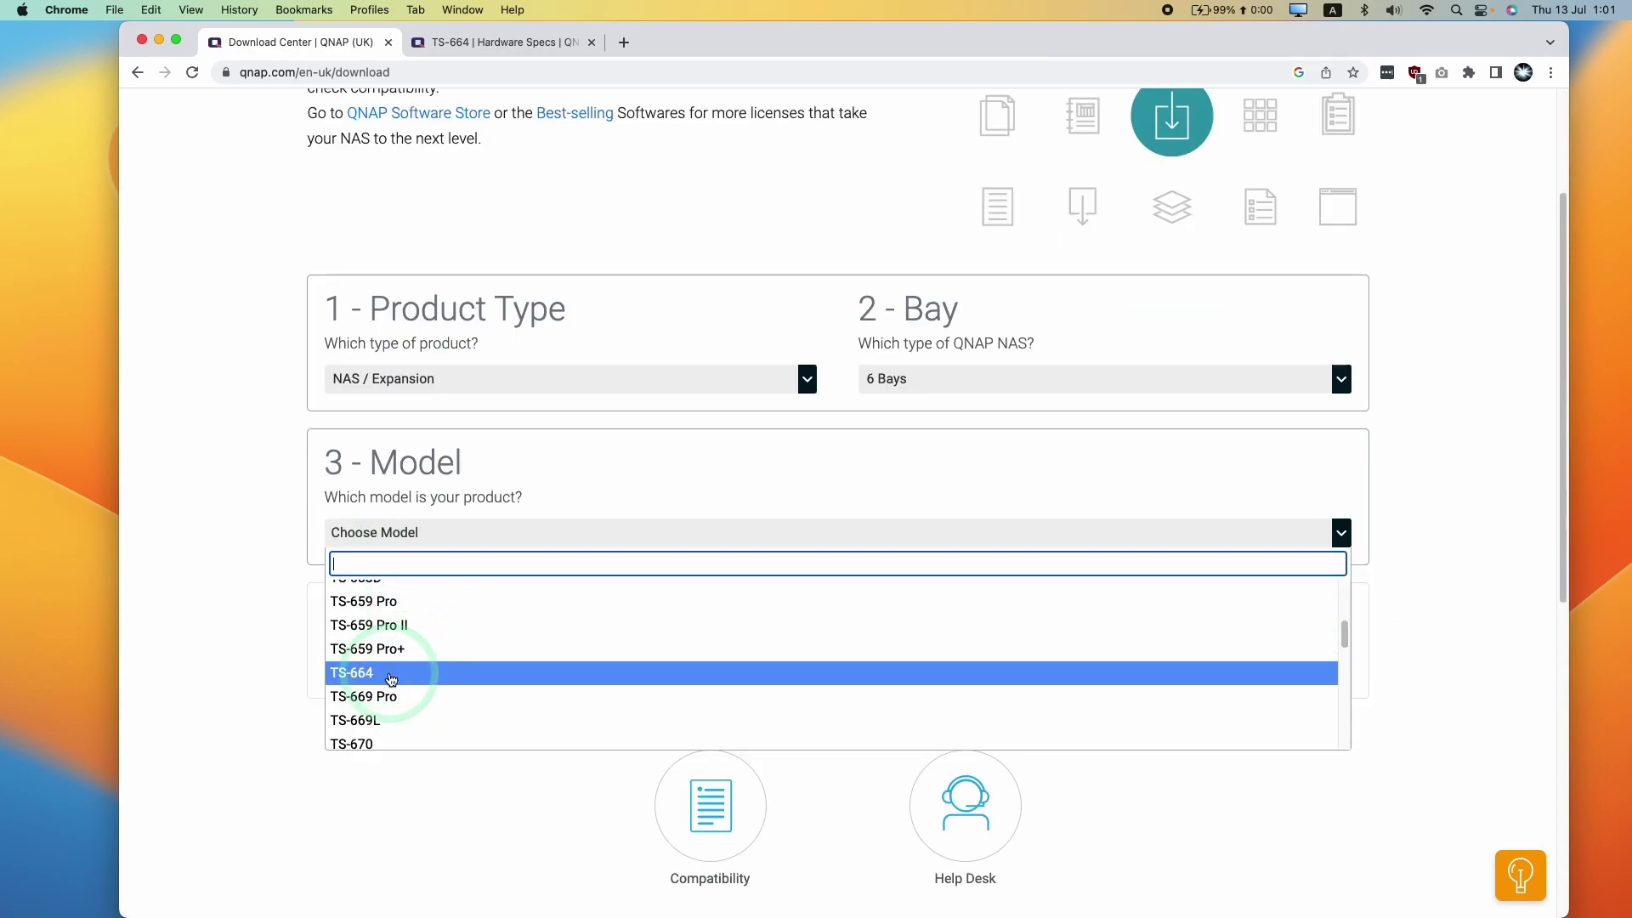
{"action": "left_click", "coordinate": [391, 673]}
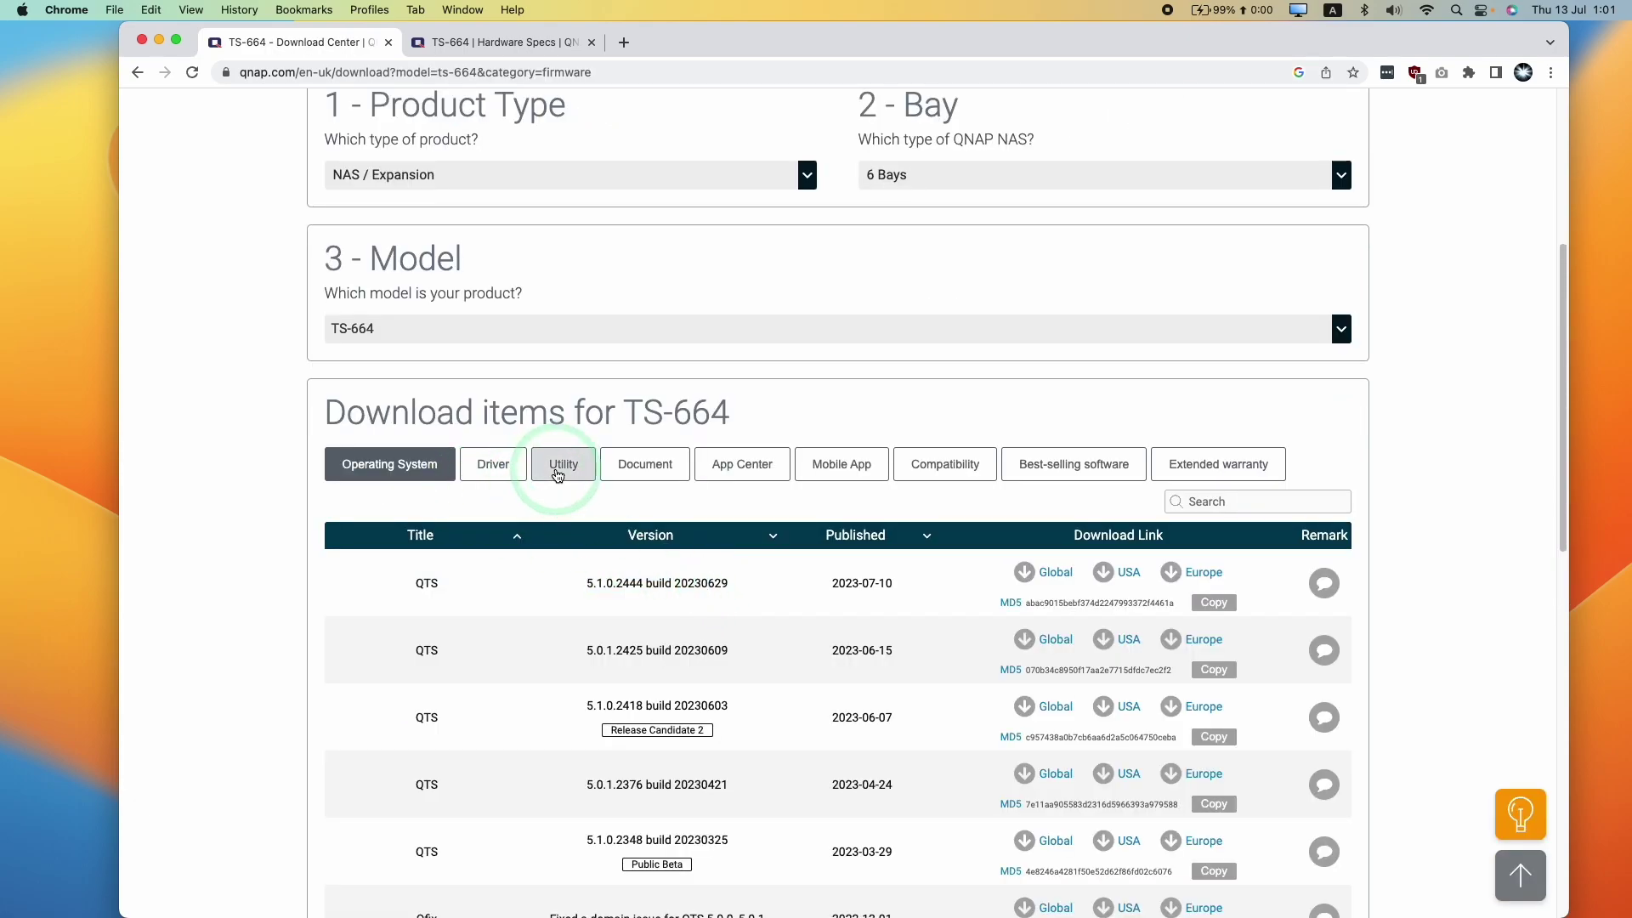
Show TS-664 utilities and download Qfinder Pro for Mac from the Global server
{"action": "left_click", "coordinate": [557, 475]}
{"action": "left_click", "coordinate": [341, 591]}
{"action": "left_click", "coordinate": [495, 585]}
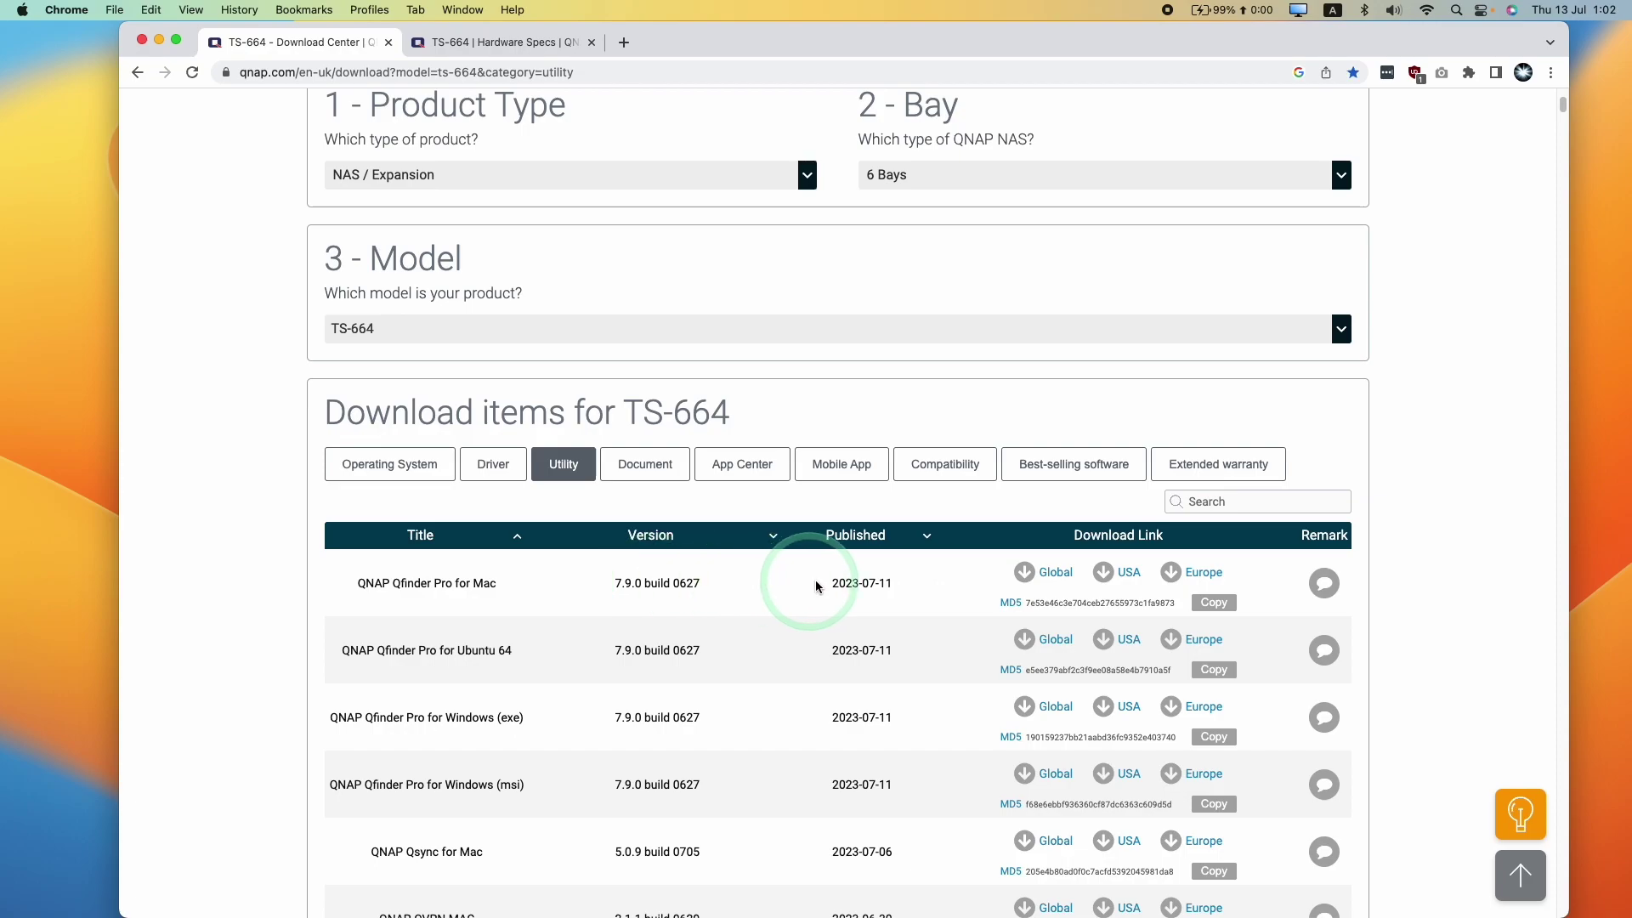
{"action": "left_click", "coordinate": [1031, 572]}
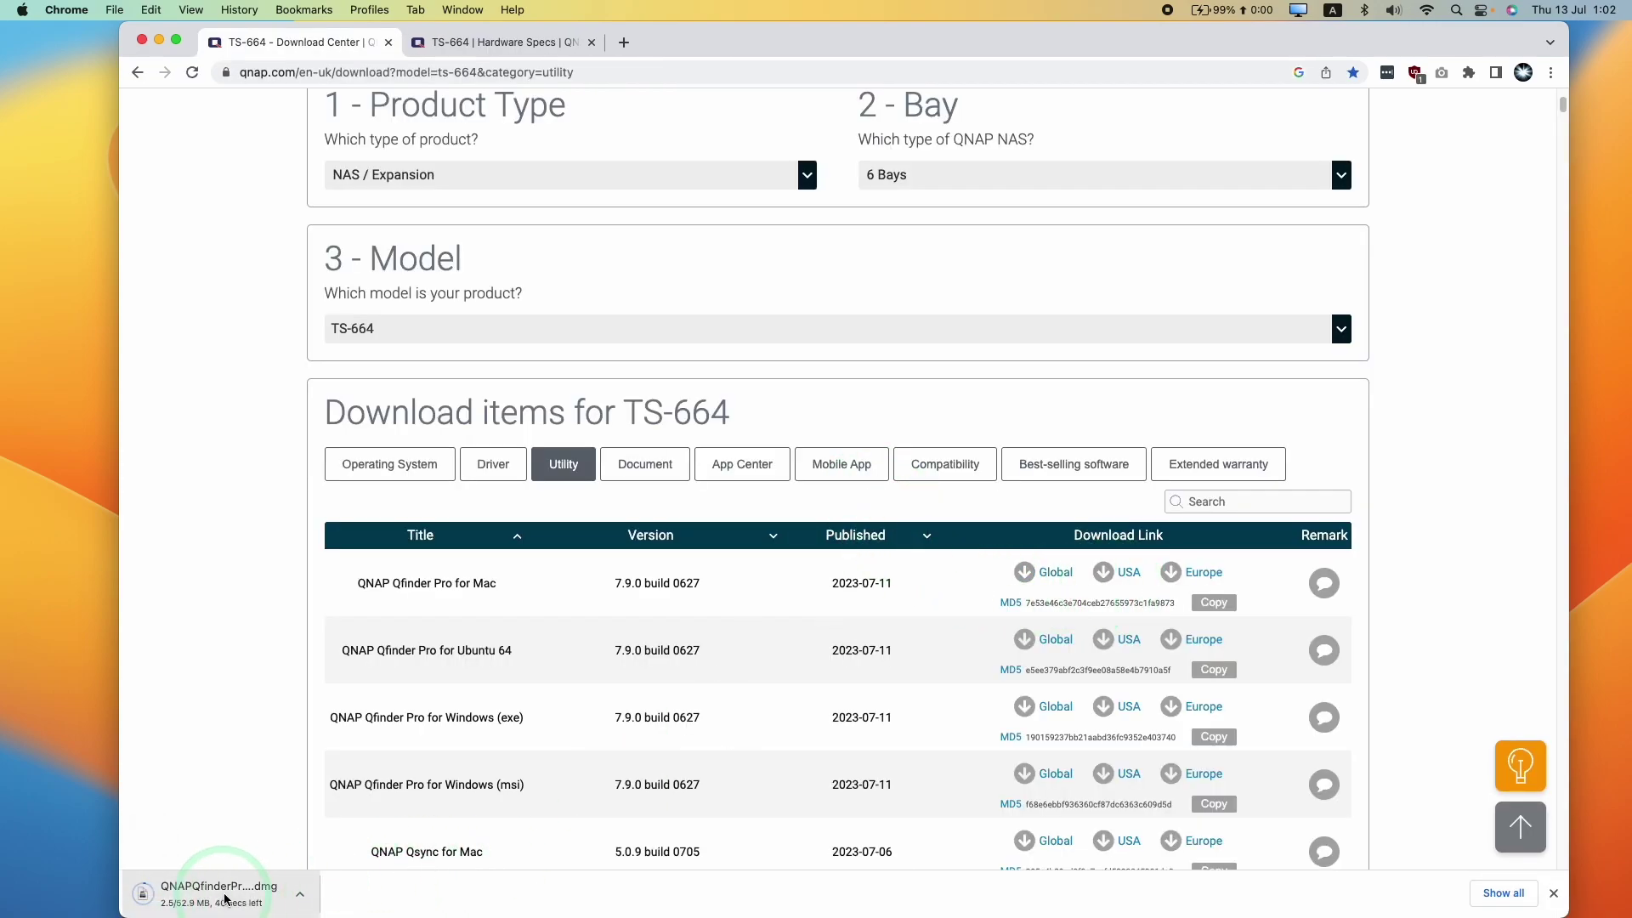
Minimize the browser and select the in-progress Qfinder Pro download in Finder's Downloads folder
{"action": "left_click", "coordinate": [160, 42]}
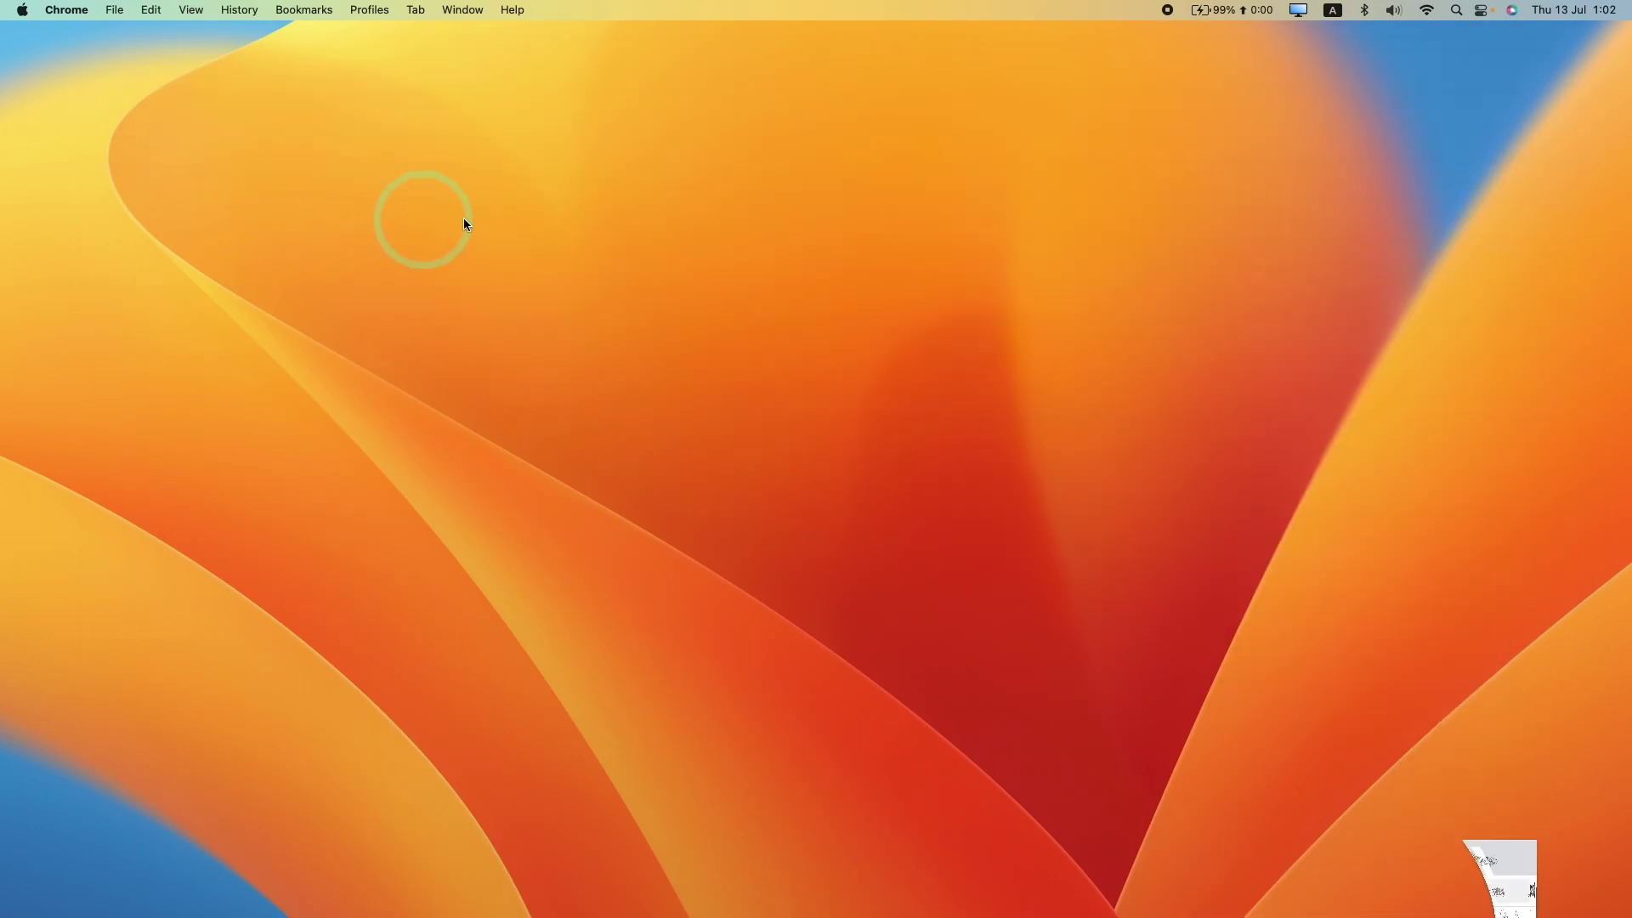
{"action": "left_click", "coordinate": [68, 885]}
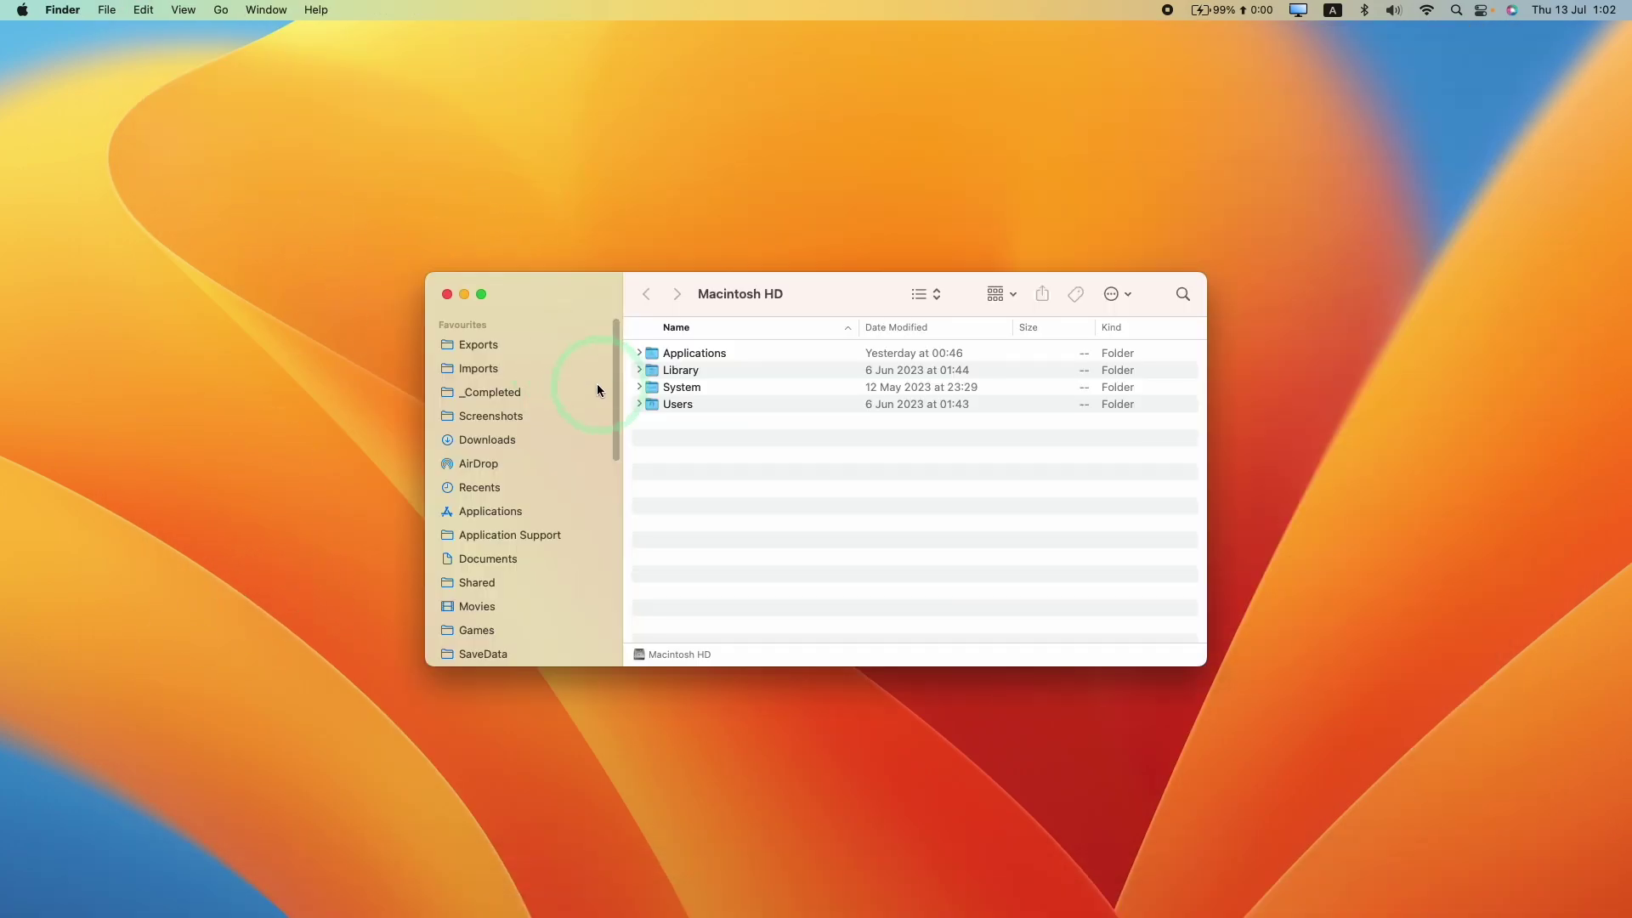
{"action": "left_click", "coordinate": [502, 441]}
{"action": "left_click", "coordinate": [731, 359]}
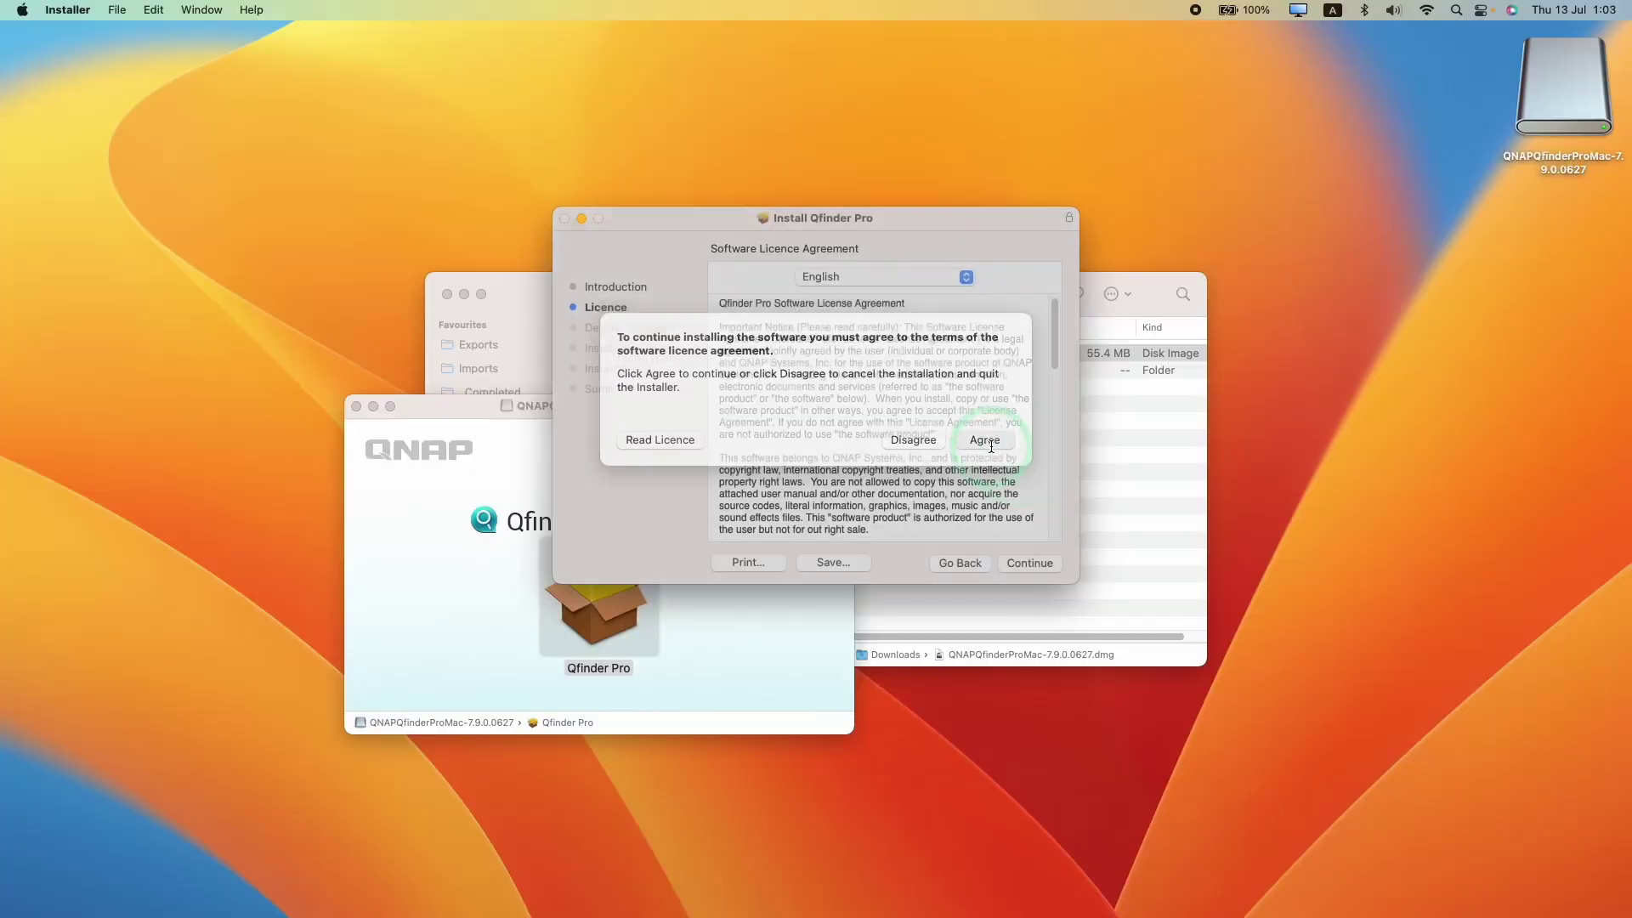
Install Qfinder Pro on Macintosh HD with the account password, keeping the installer afterwards
{"action": "left_click", "coordinate": [986, 335]}
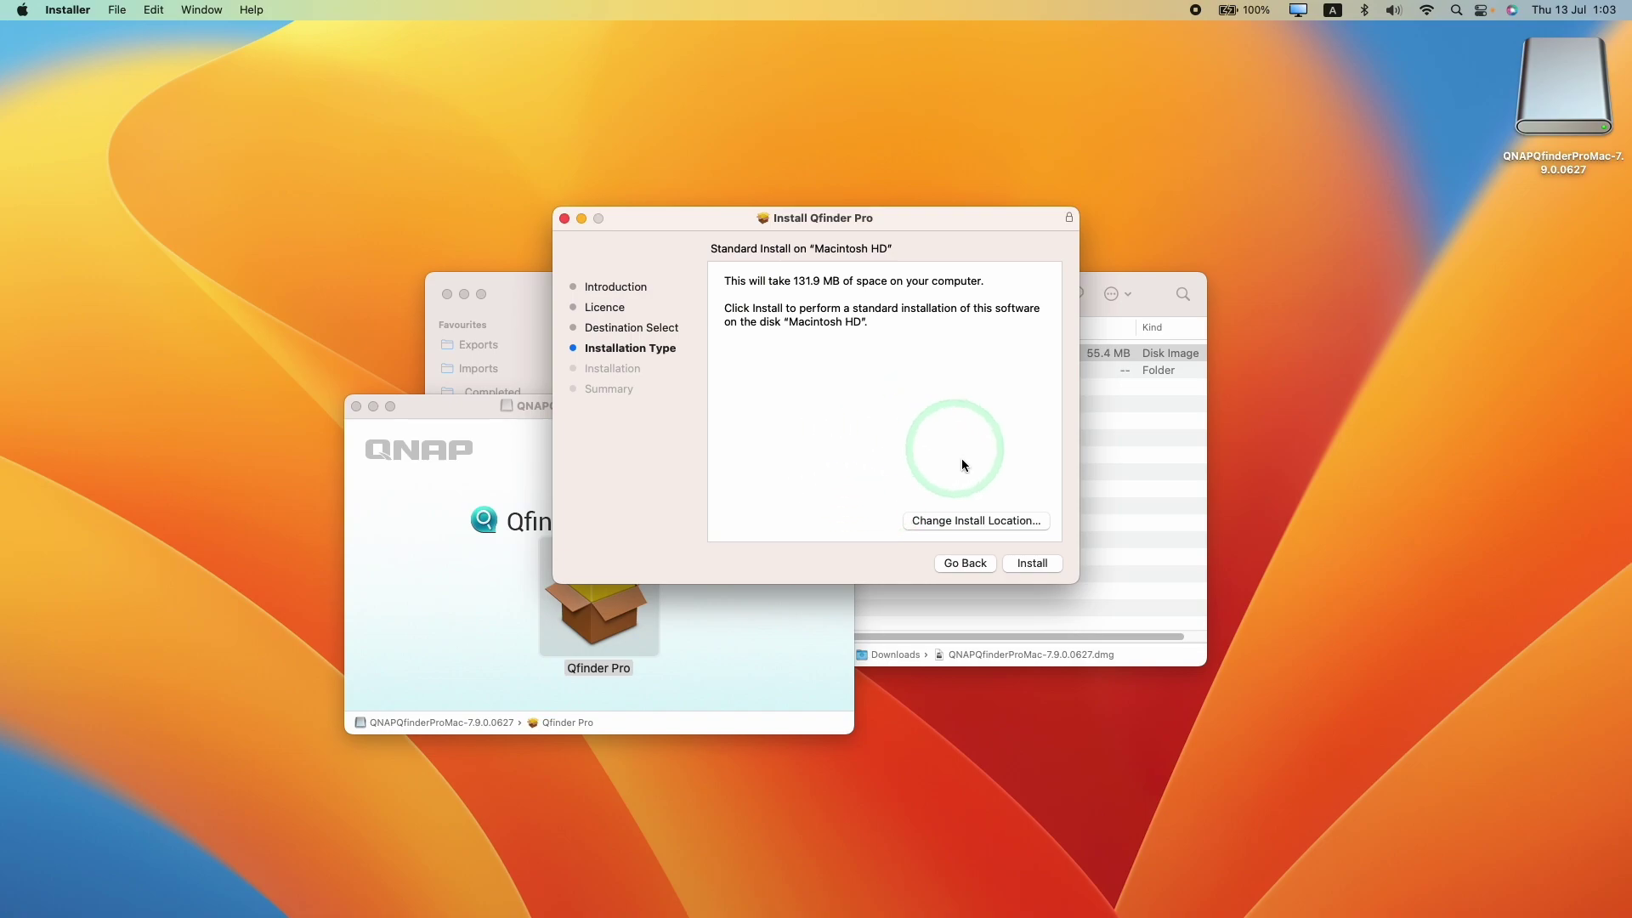
{"action": "left_click", "coordinate": [1032, 565]}
{"action": "type", "text": "******"}
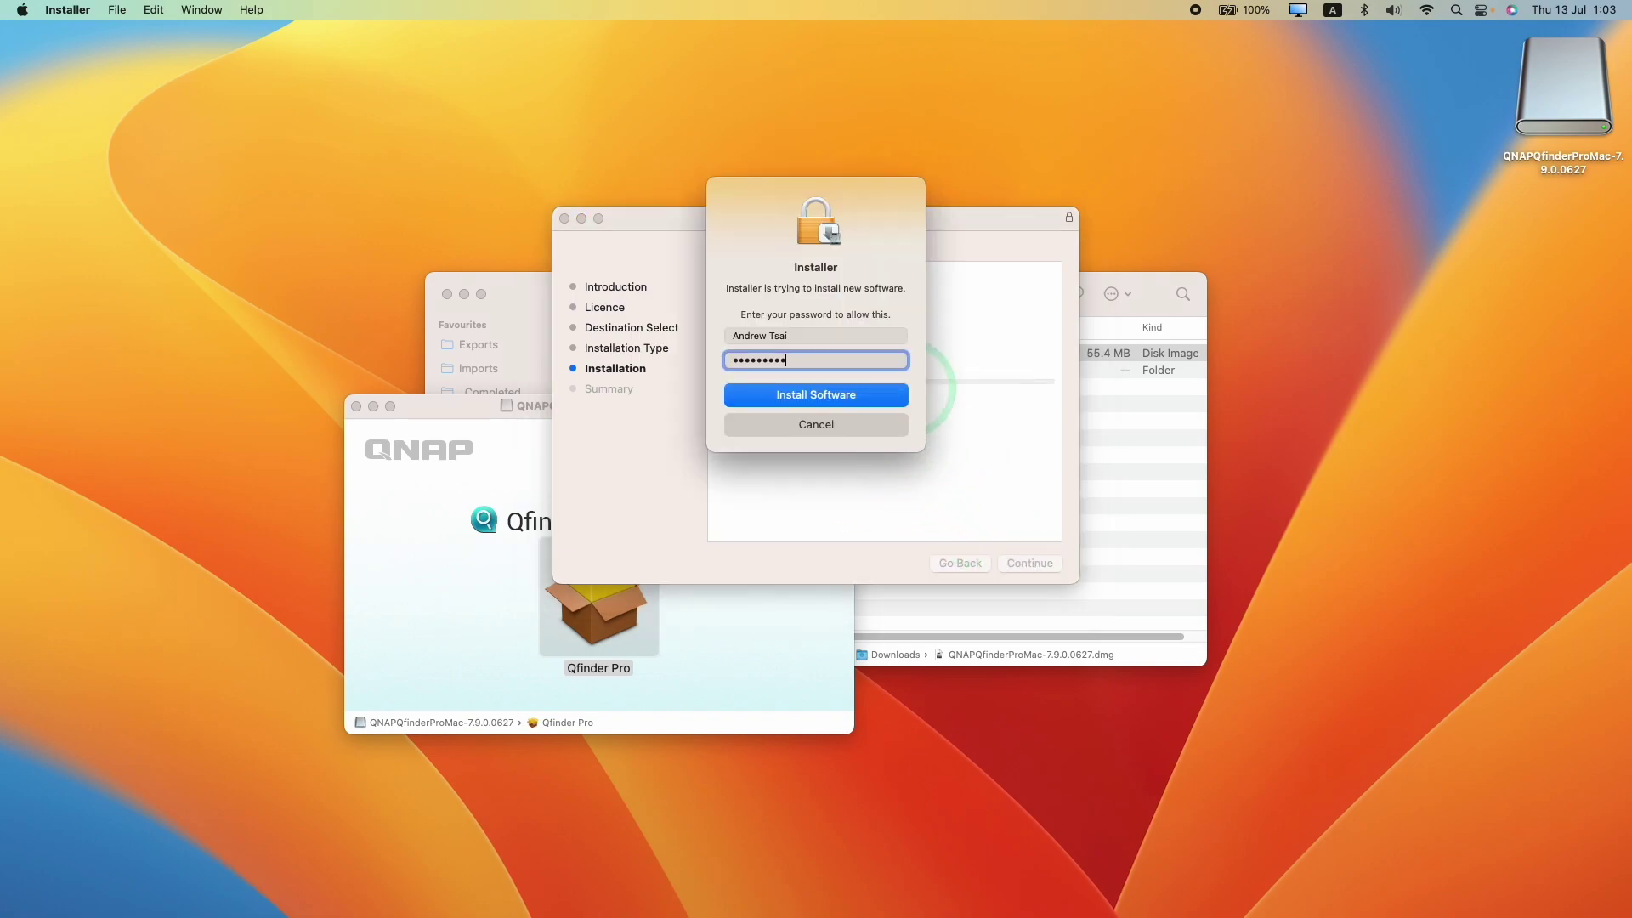
{"action": "left_click", "coordinate": [795, 396]}
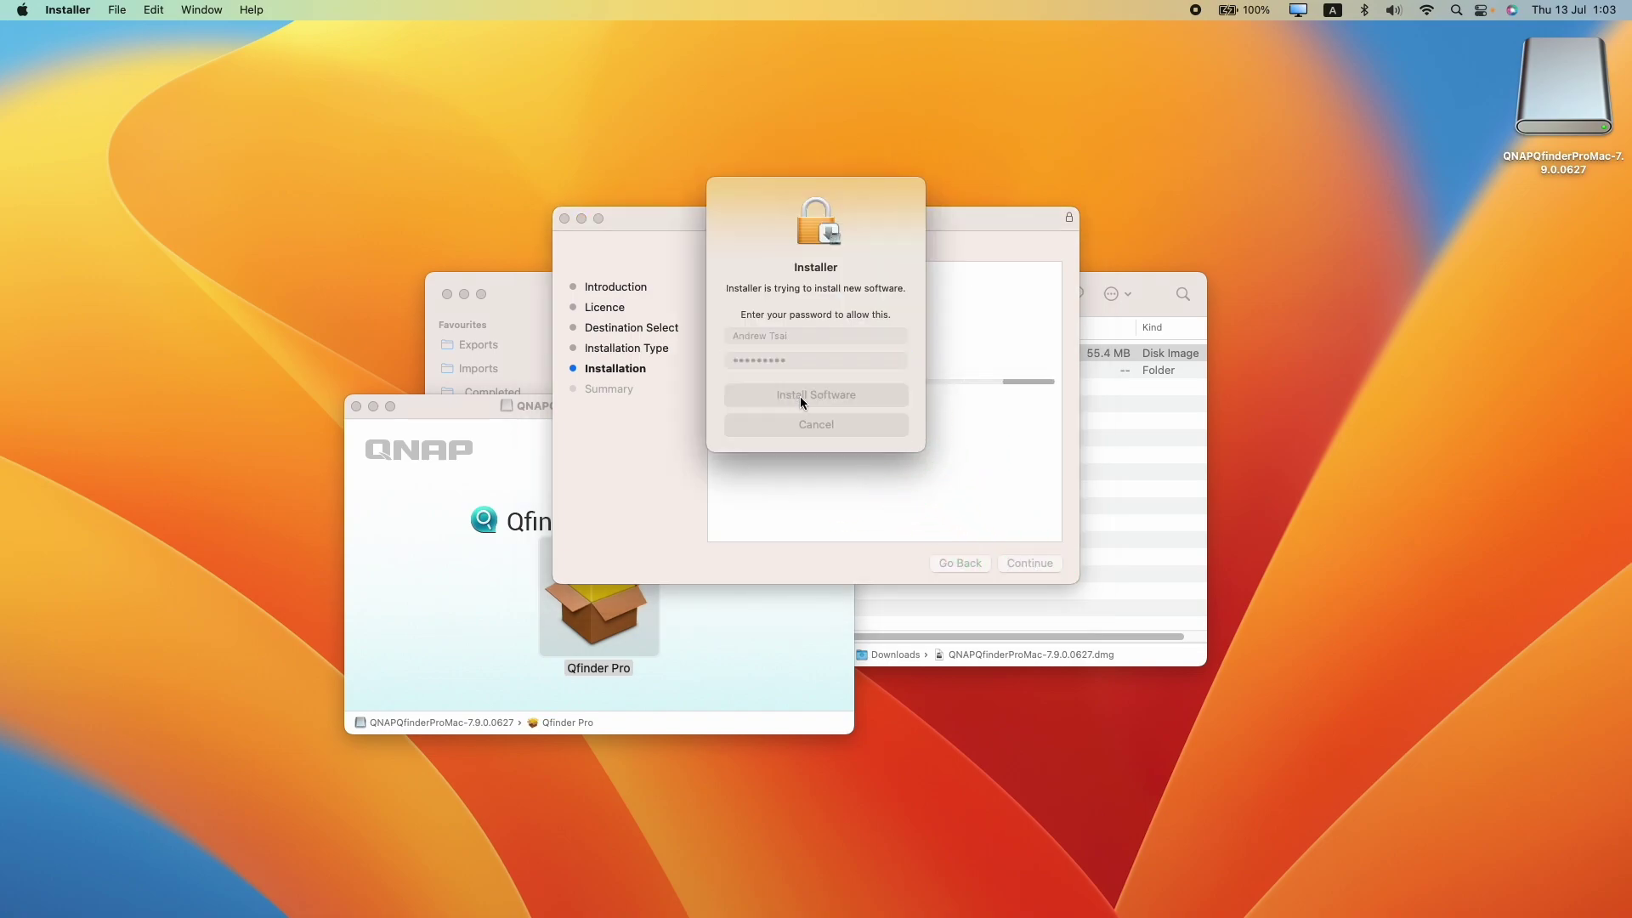
{"action": "left_click", "coordinate": [355, 407]}
{"action": "left_click", "coordinate": [732, 354]}
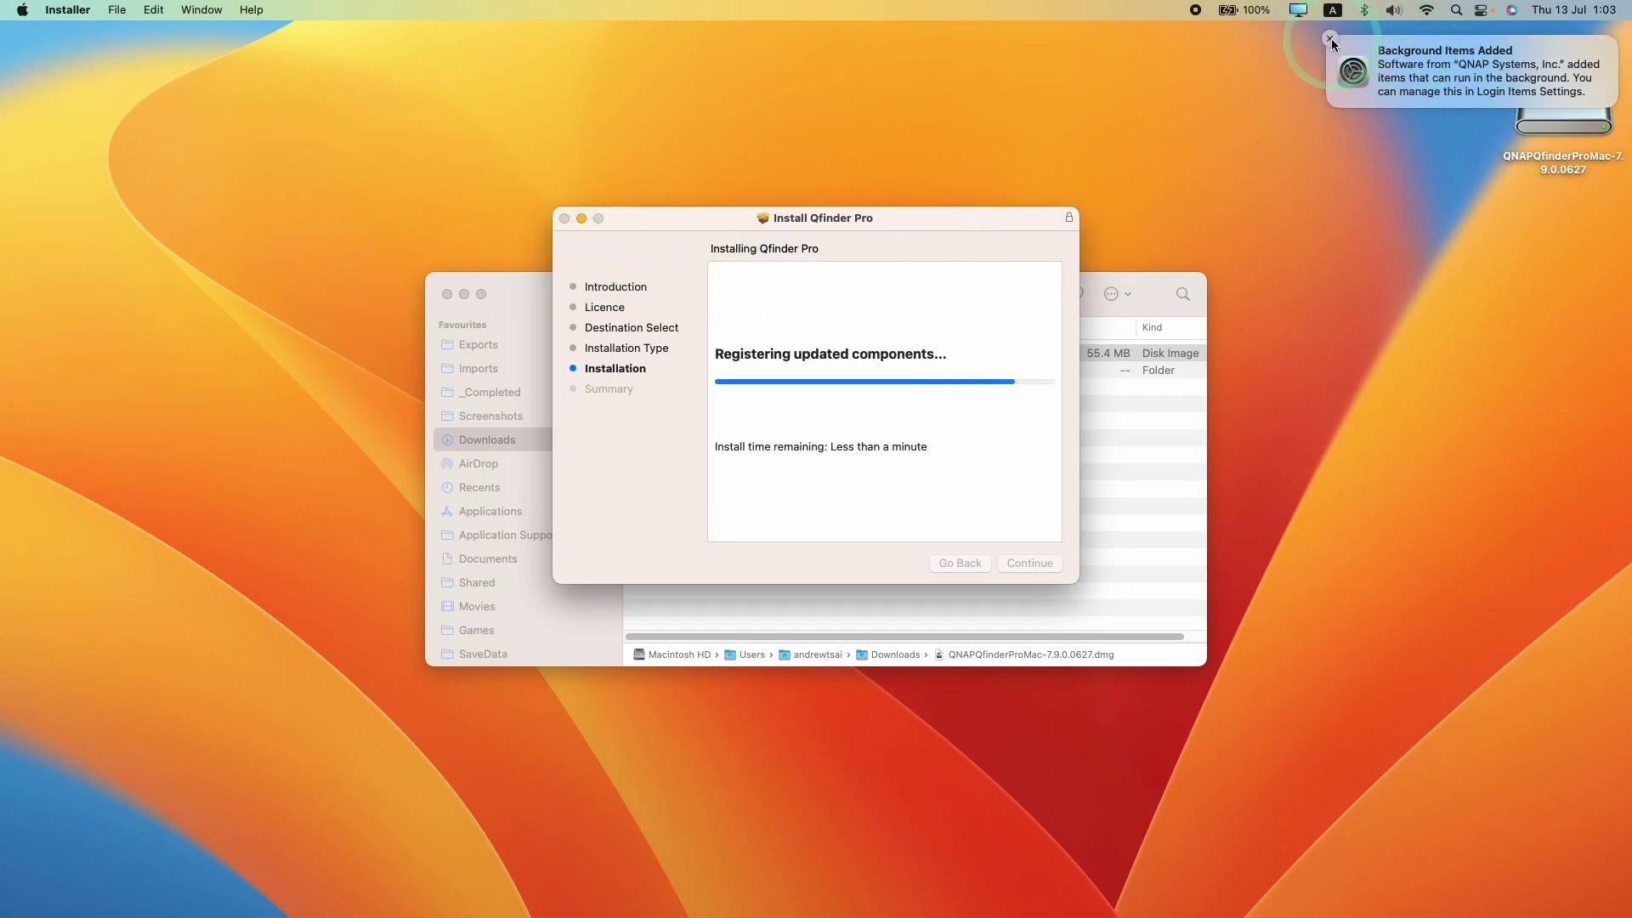
{"action": "left_click", "coordinate": [1331, 38]}
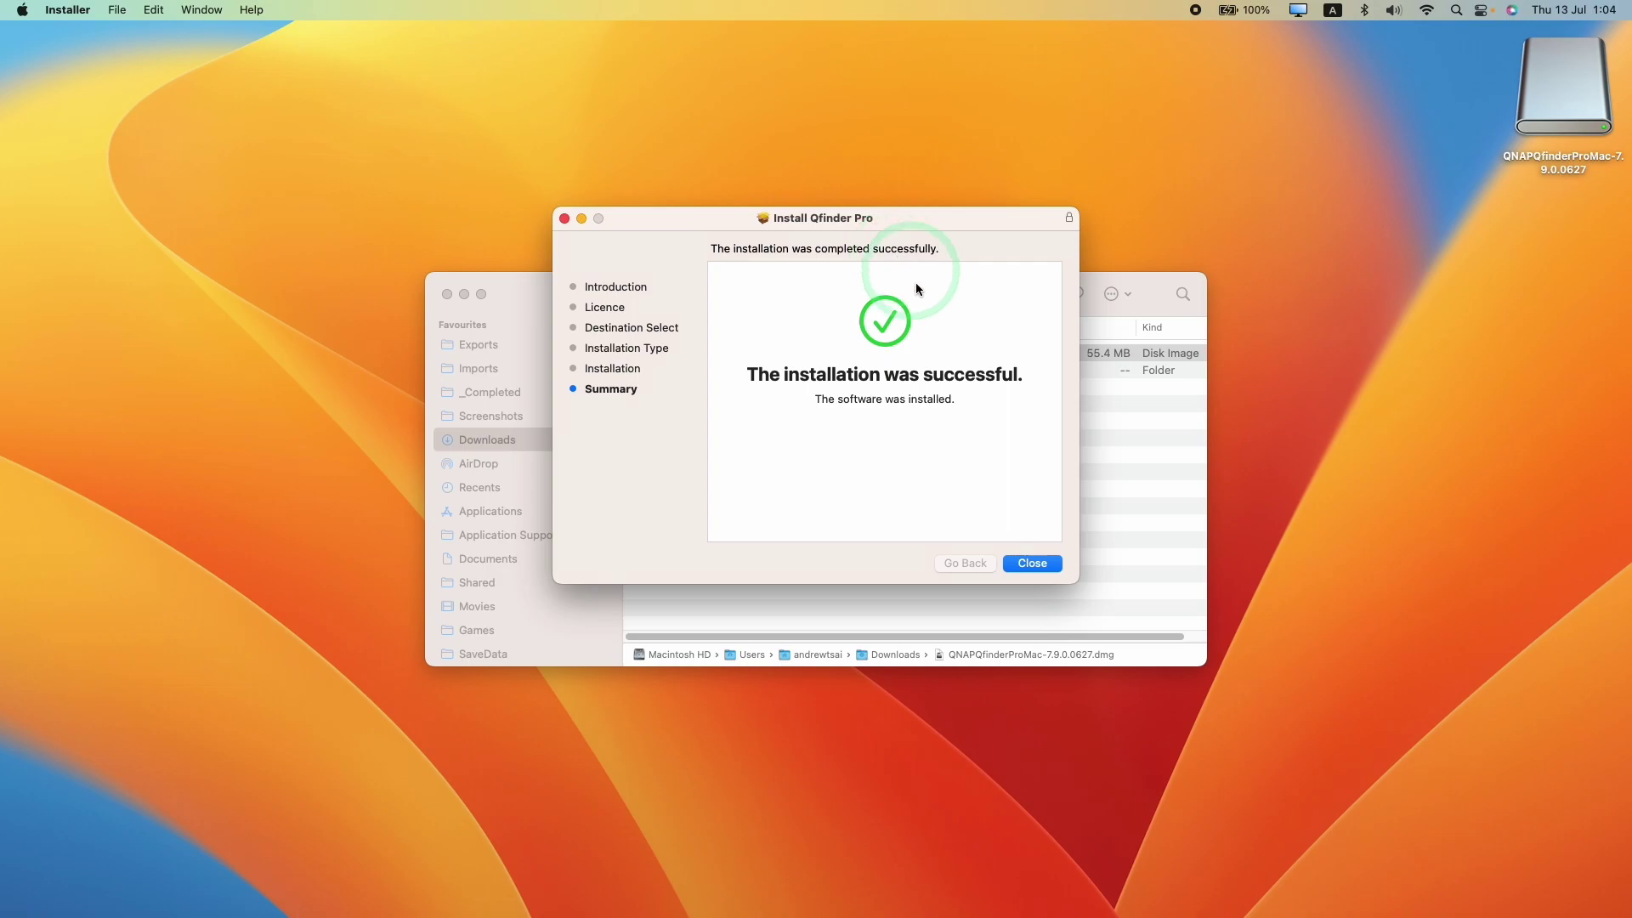
{"action": "left_click", "coordinate": [1024, 562]}
{"action": "left_click", "coordinate": [783, 476]}
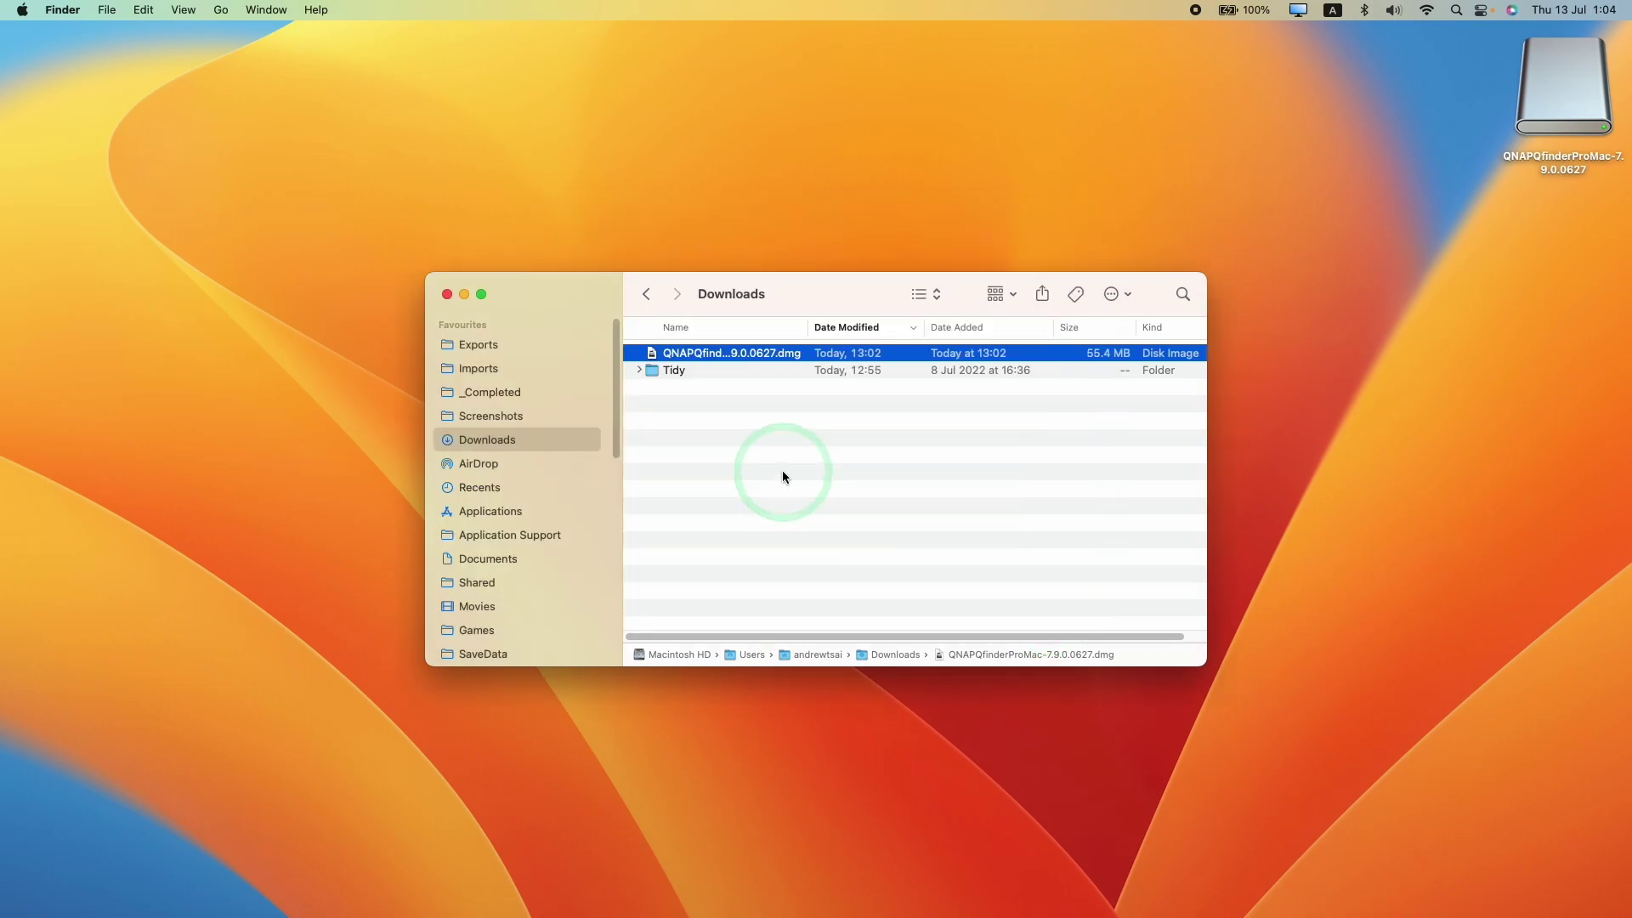
Launch Qfinder Pro from the Applications folder
{"action": "left_click", "coordinate": [490, 511]}
{"action": "left_click_drag", "start_coordinate": [1197, 338], "coordinate": [1191, 521]}
{"action": "left_click", "coordinate": [1029, 486]}
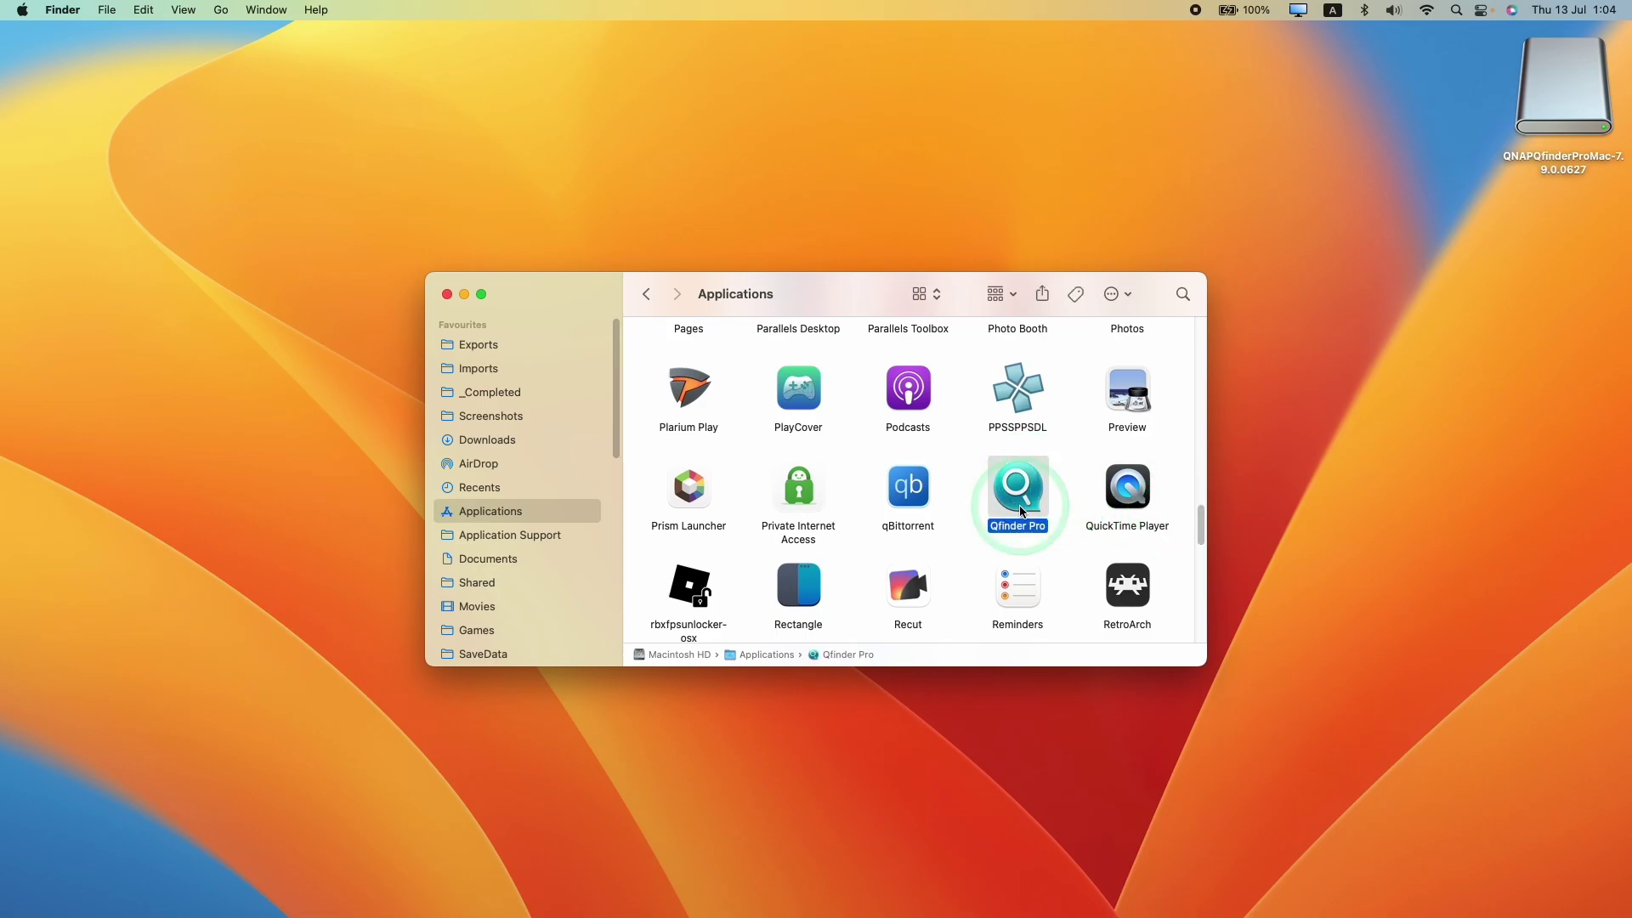
{"action": "double_click", "coordinate": [1021, 502]}
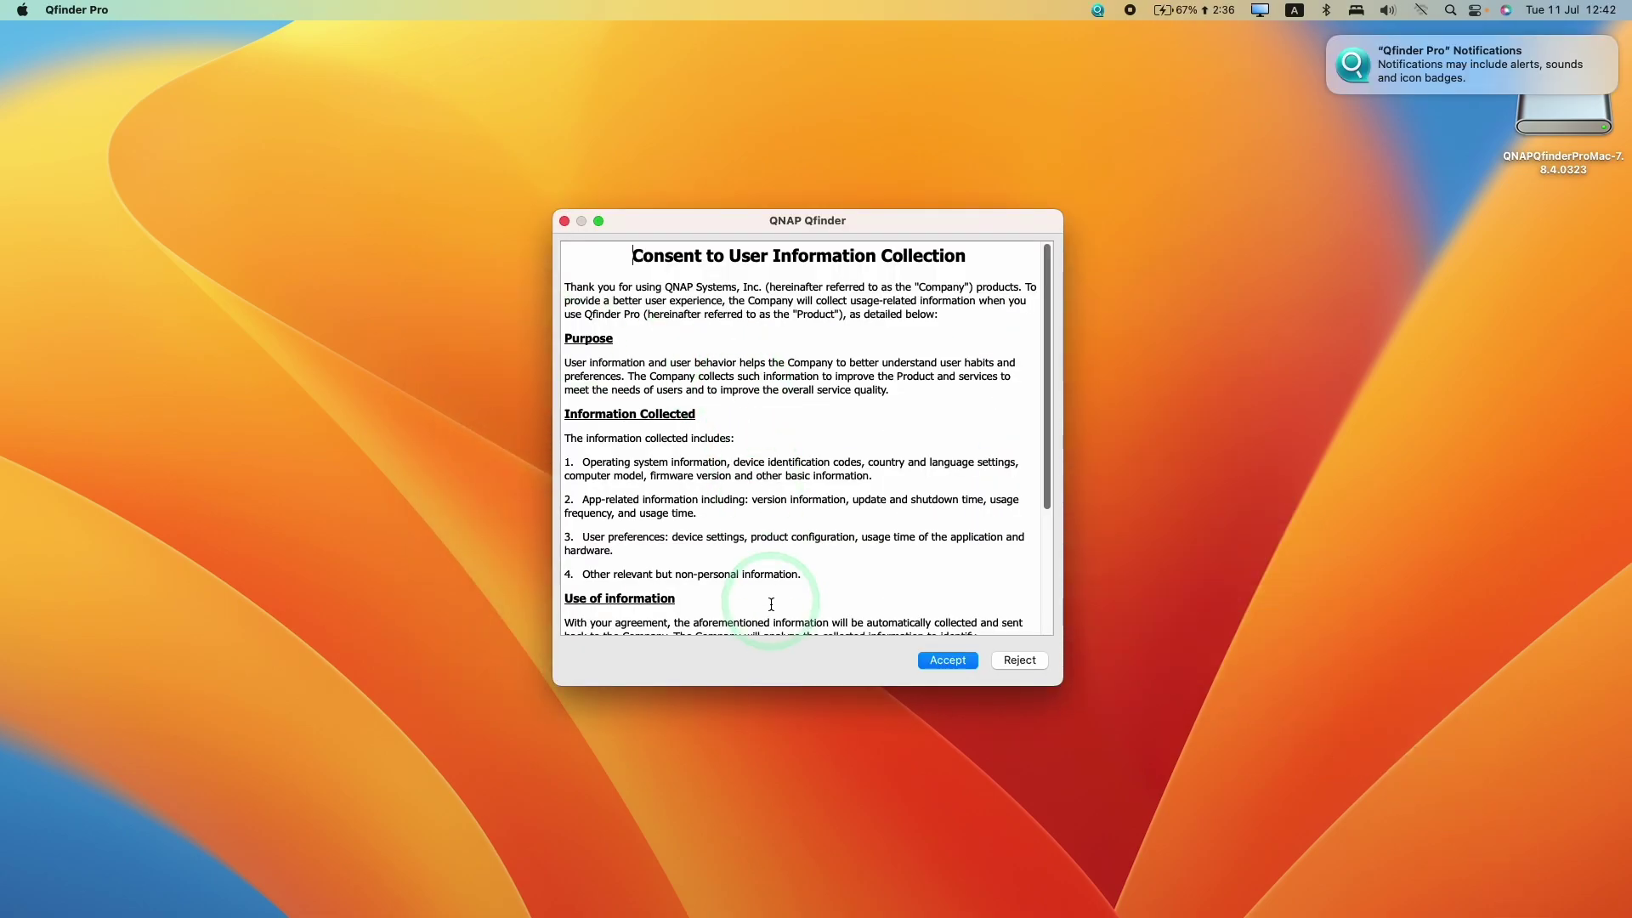
Accept the user-information consent, confirm Global as the region and centre the Qfinder window
{"action": "left_click_drag", "start_coordinate": [657, 257], "coordinate": [969, 257]}
{"action": "left_click", "coordinate": [947, 423]}
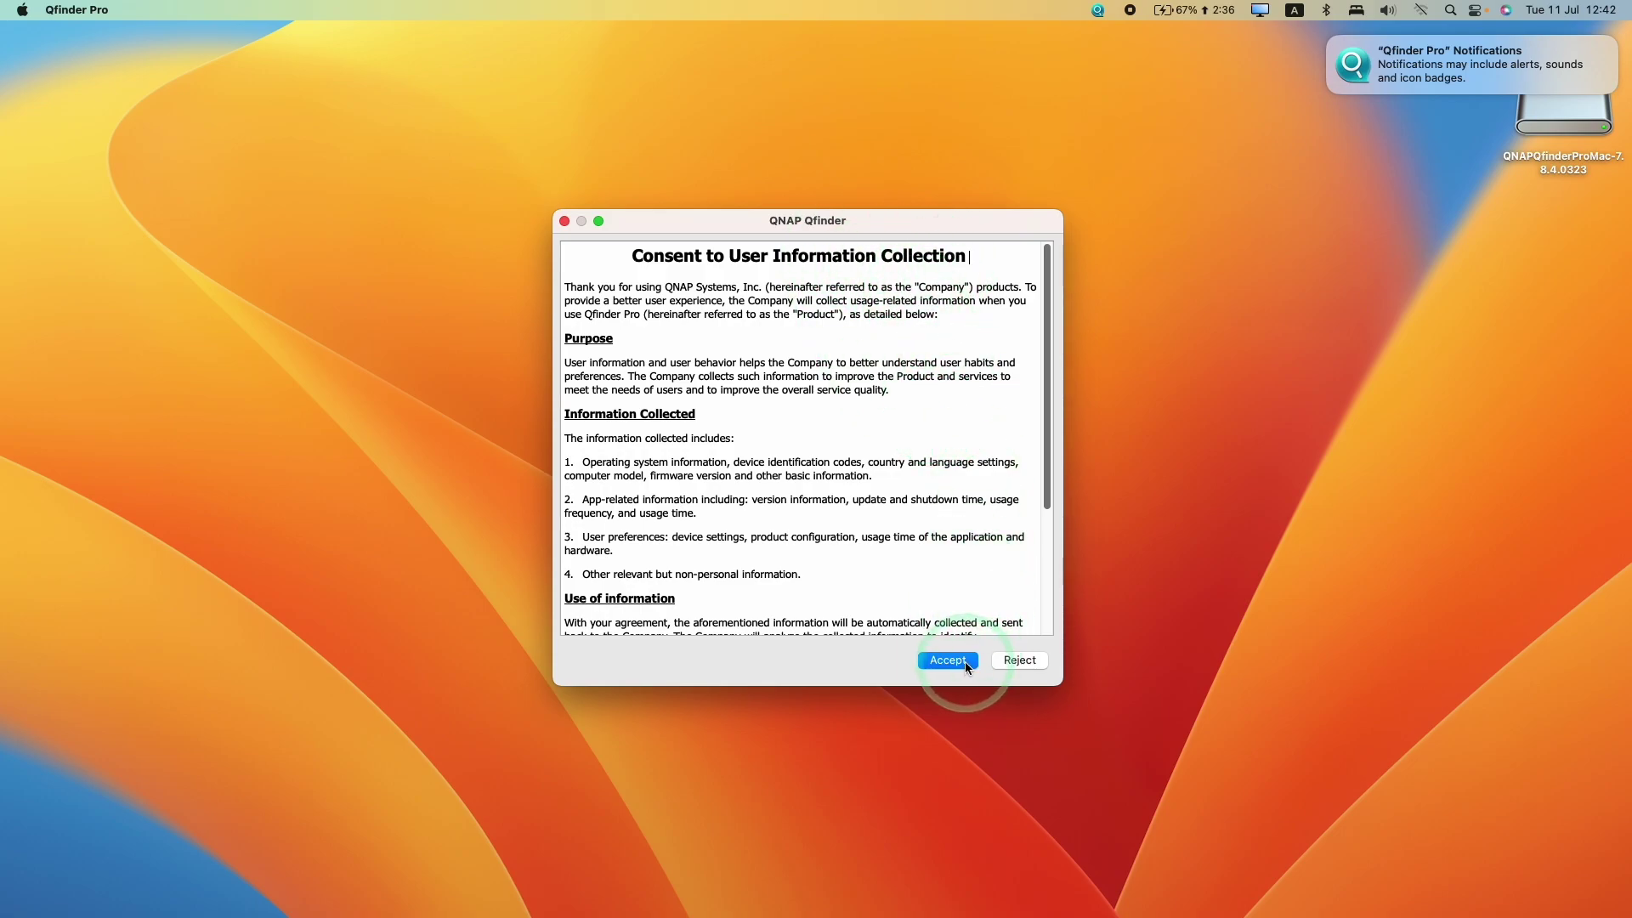
{"action": "left_click", "coordinate": [1035, 669]}
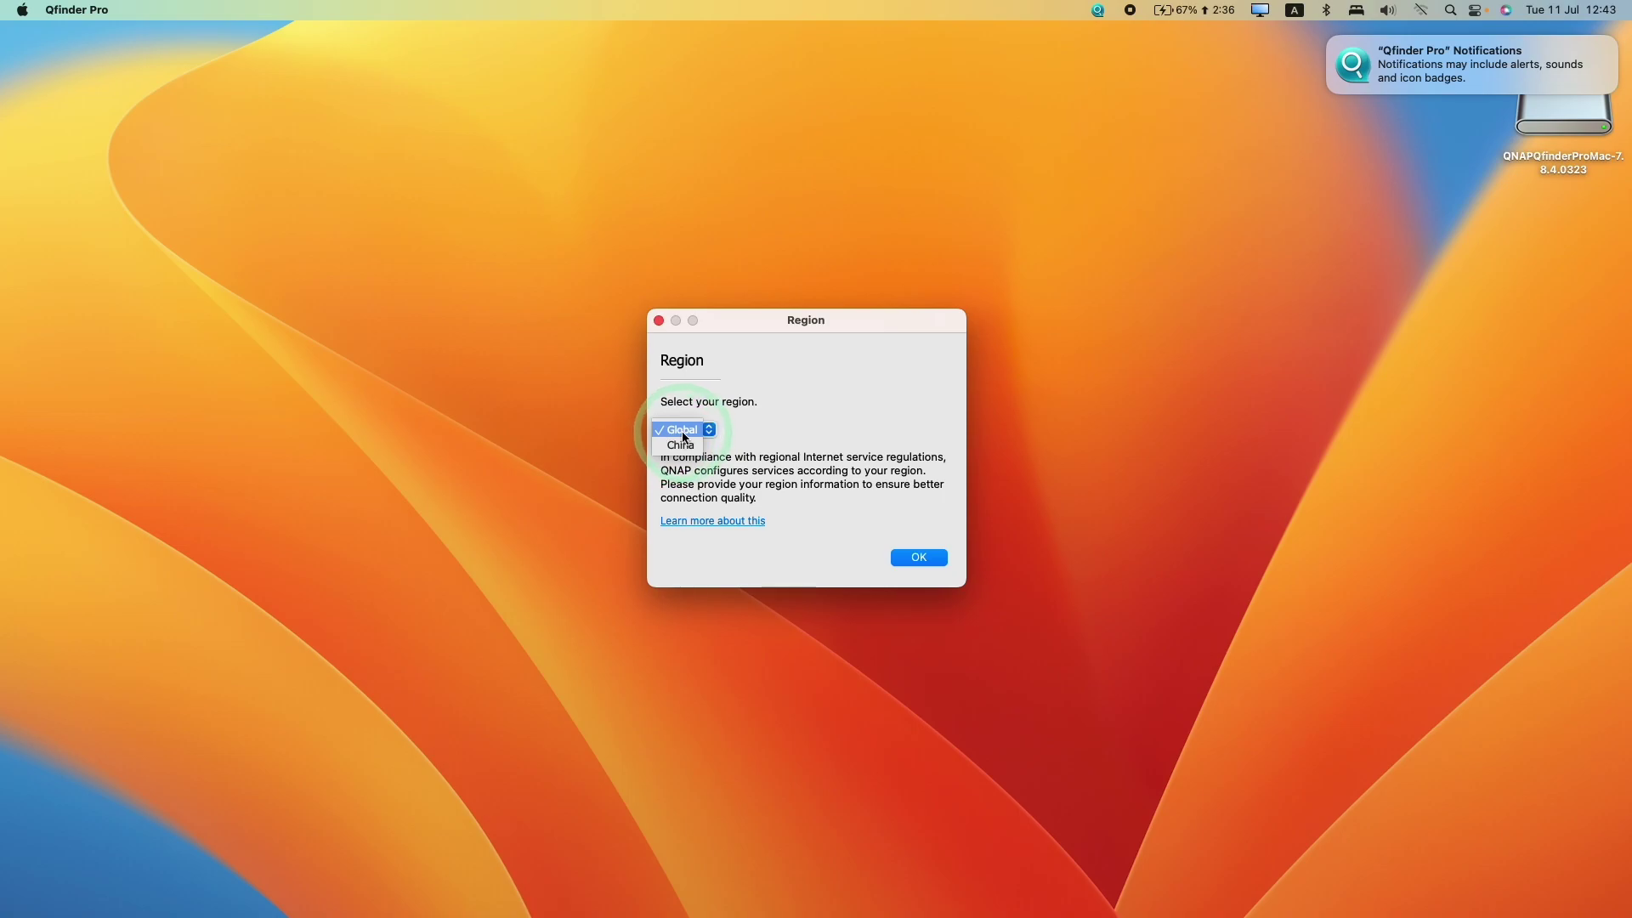
{"action": "left_click", "coordinate": [929, 558]}
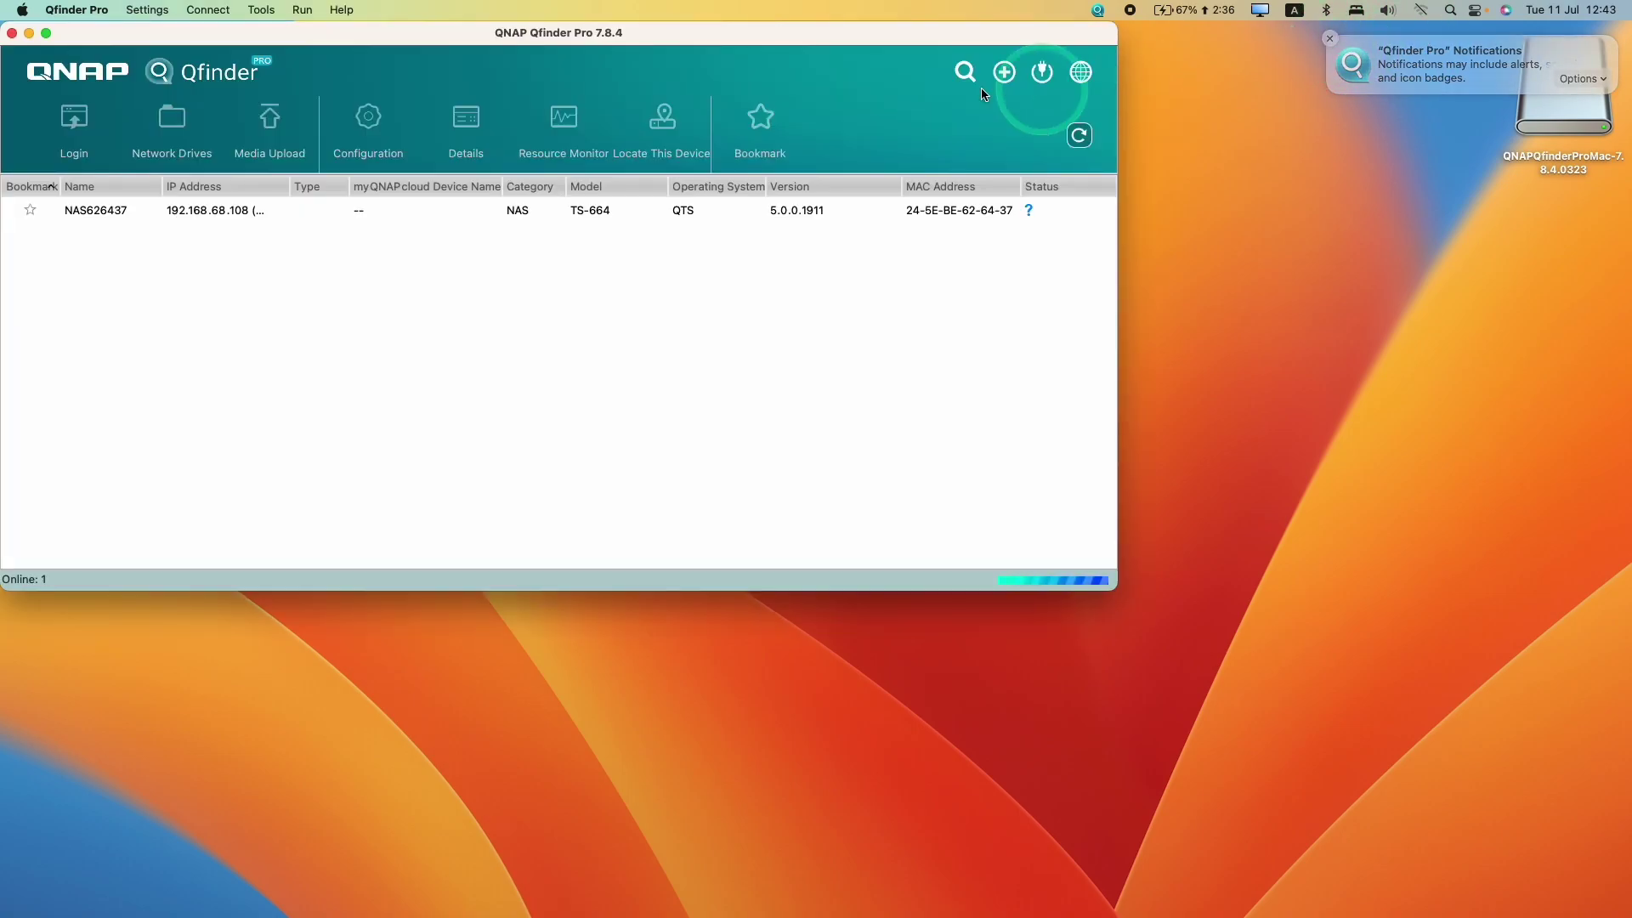
{"action": "double_click", "coordinate": [813, 33]}
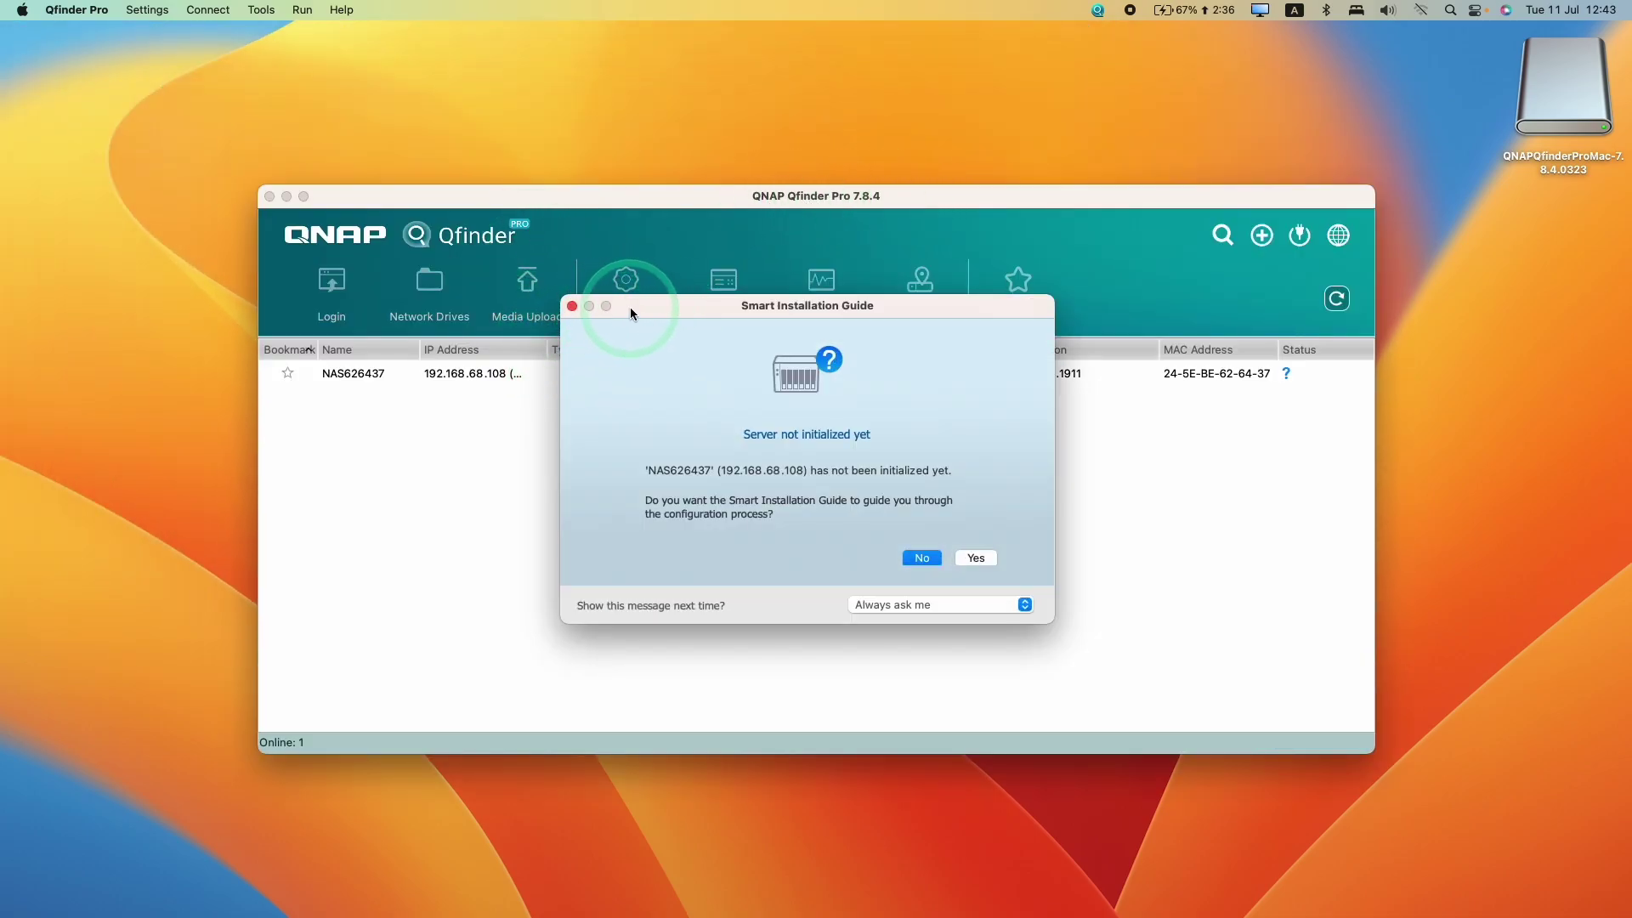
Answer Yes to the Smart Installation Guide prompt for the uninitialized server
{"action": "left_click_drag", "start_coordinate": [631, 313], "coordinate": [941, 462]}
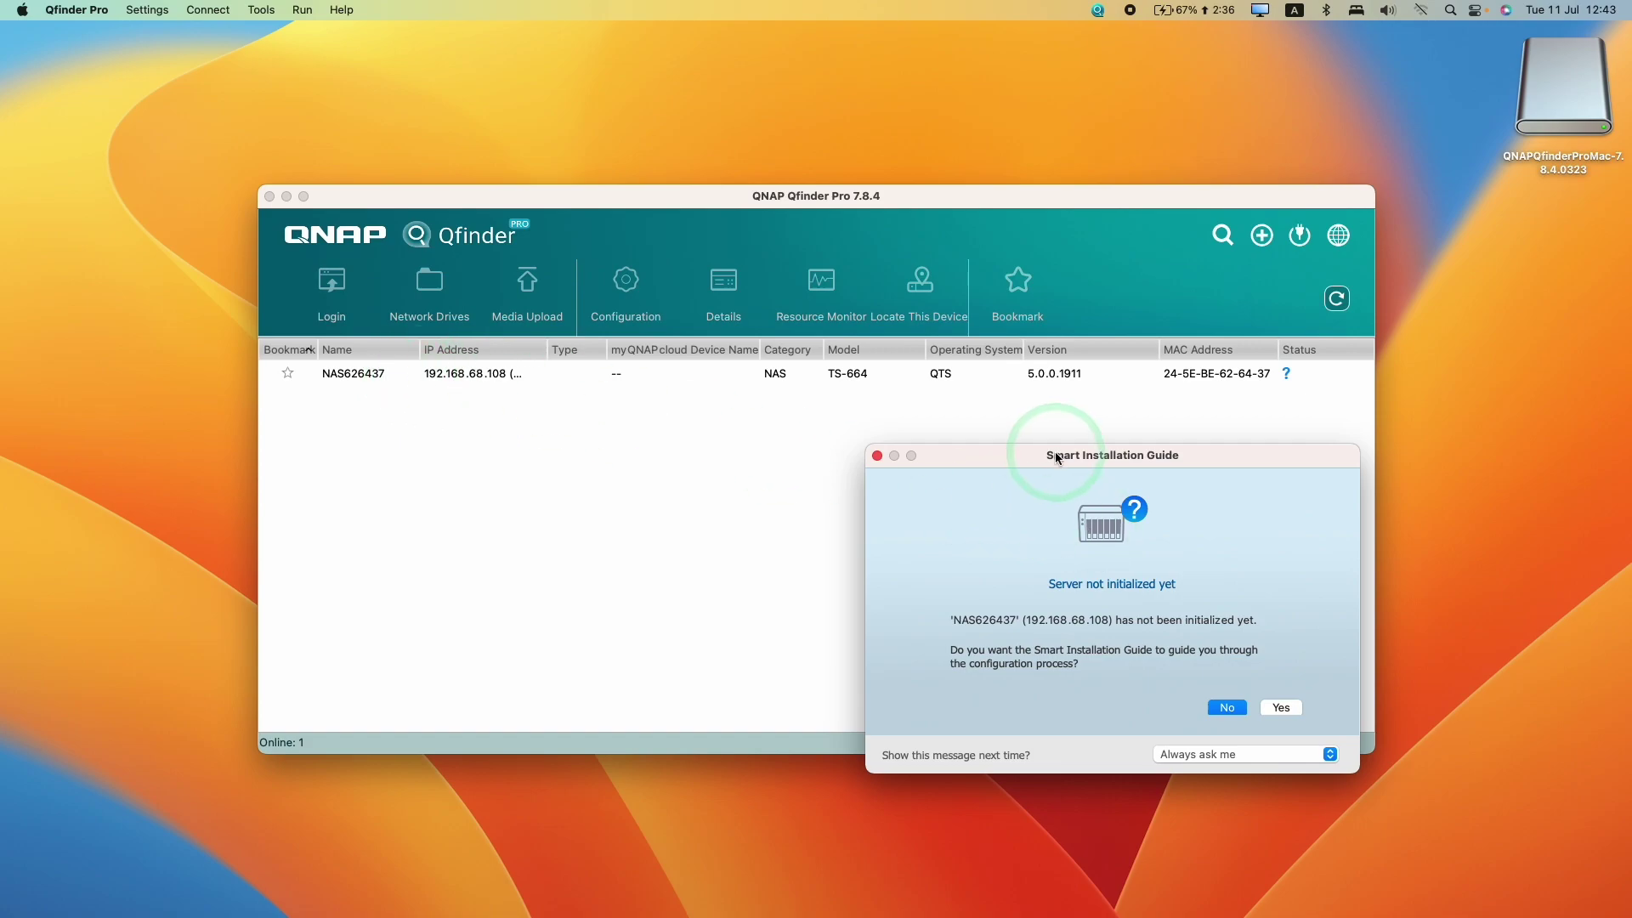
{"action": "left_click_drag", "start_coordinate": [1057, 457], "coordinate": [811, 418]}
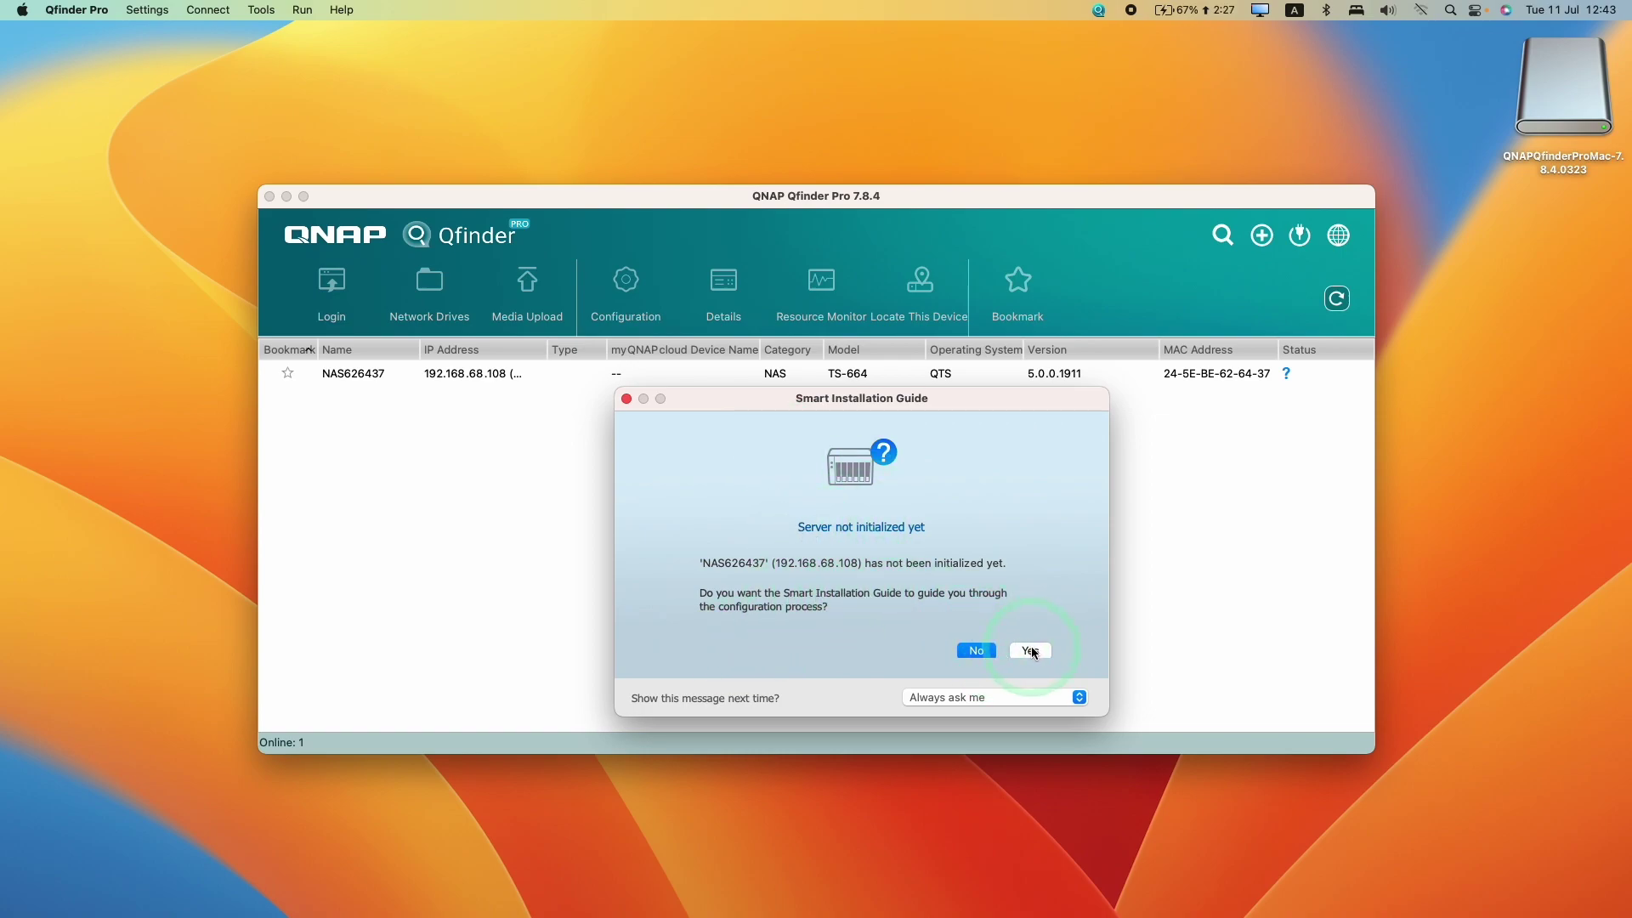
{"action": "left_click", "coordinate": [976, 650]}
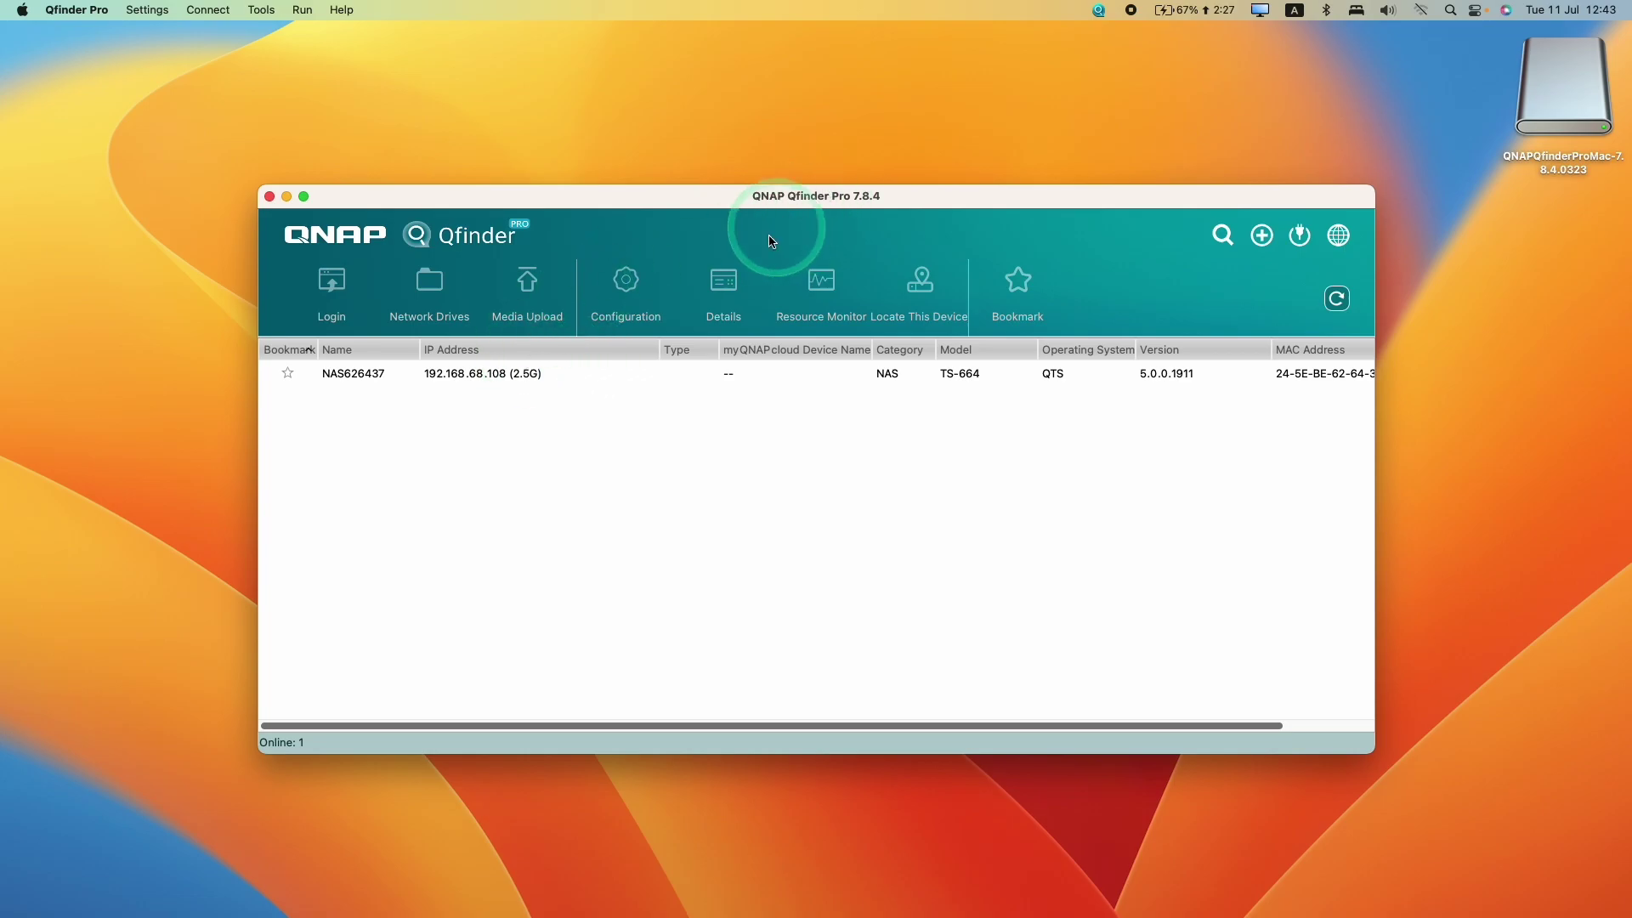
Open NAS626437's web setup page and dismiss the warranty service notice
{"action": "left_click", "coordinate": [528, 375]}
{"action": "double_click", "coordinate": [419, 375]}
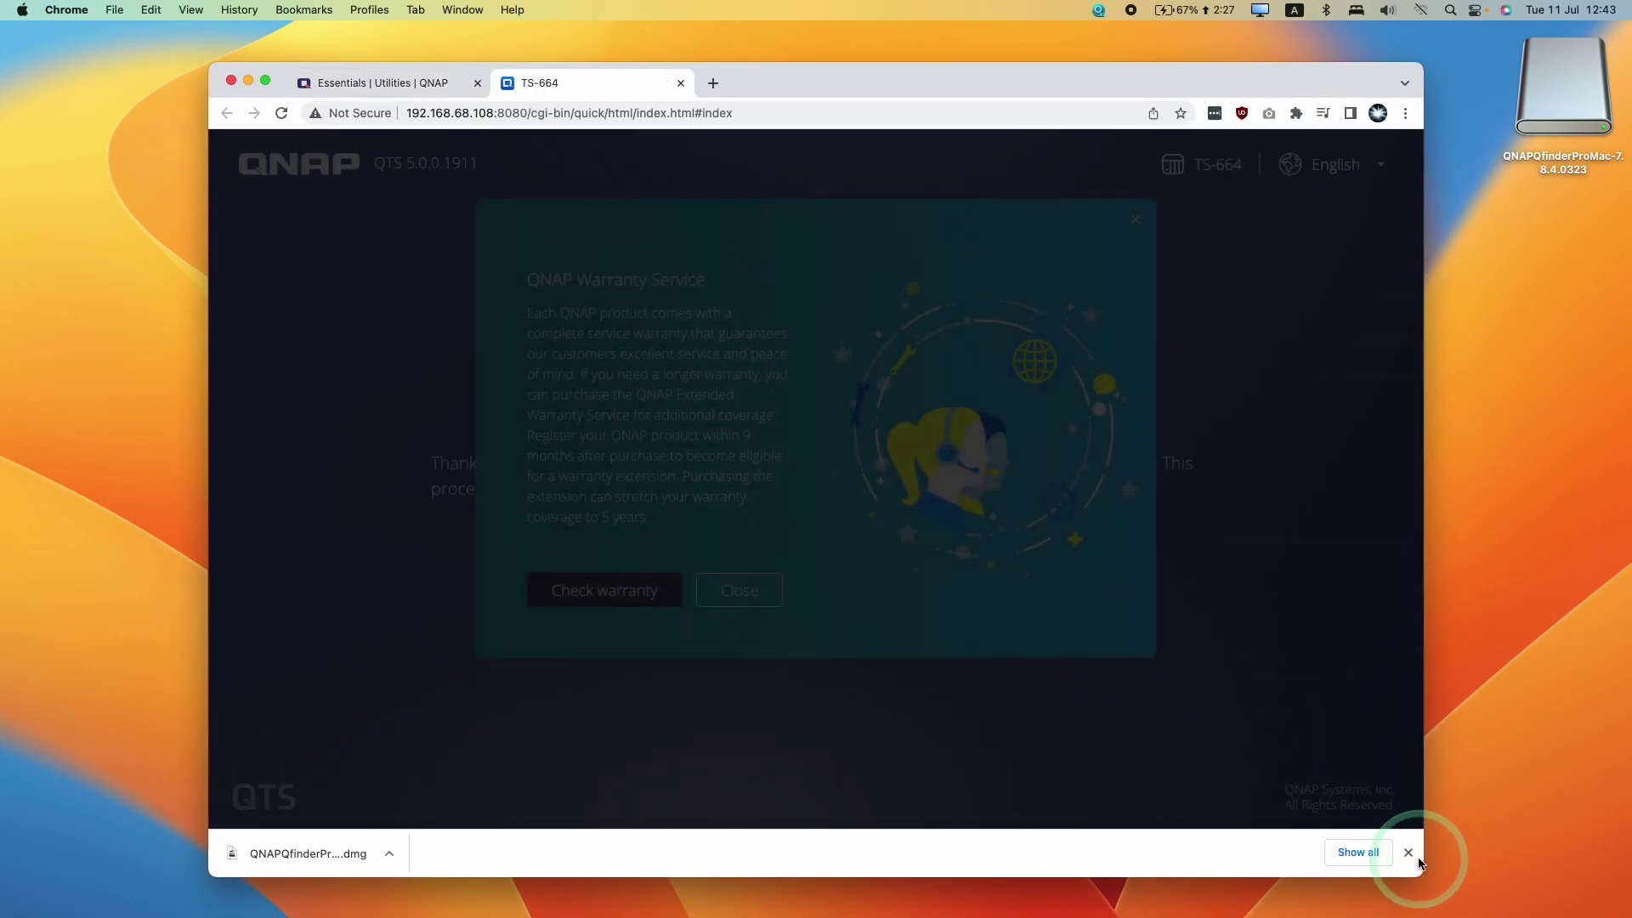
{"action": "left_click", "coordinate": [1415, 857]}
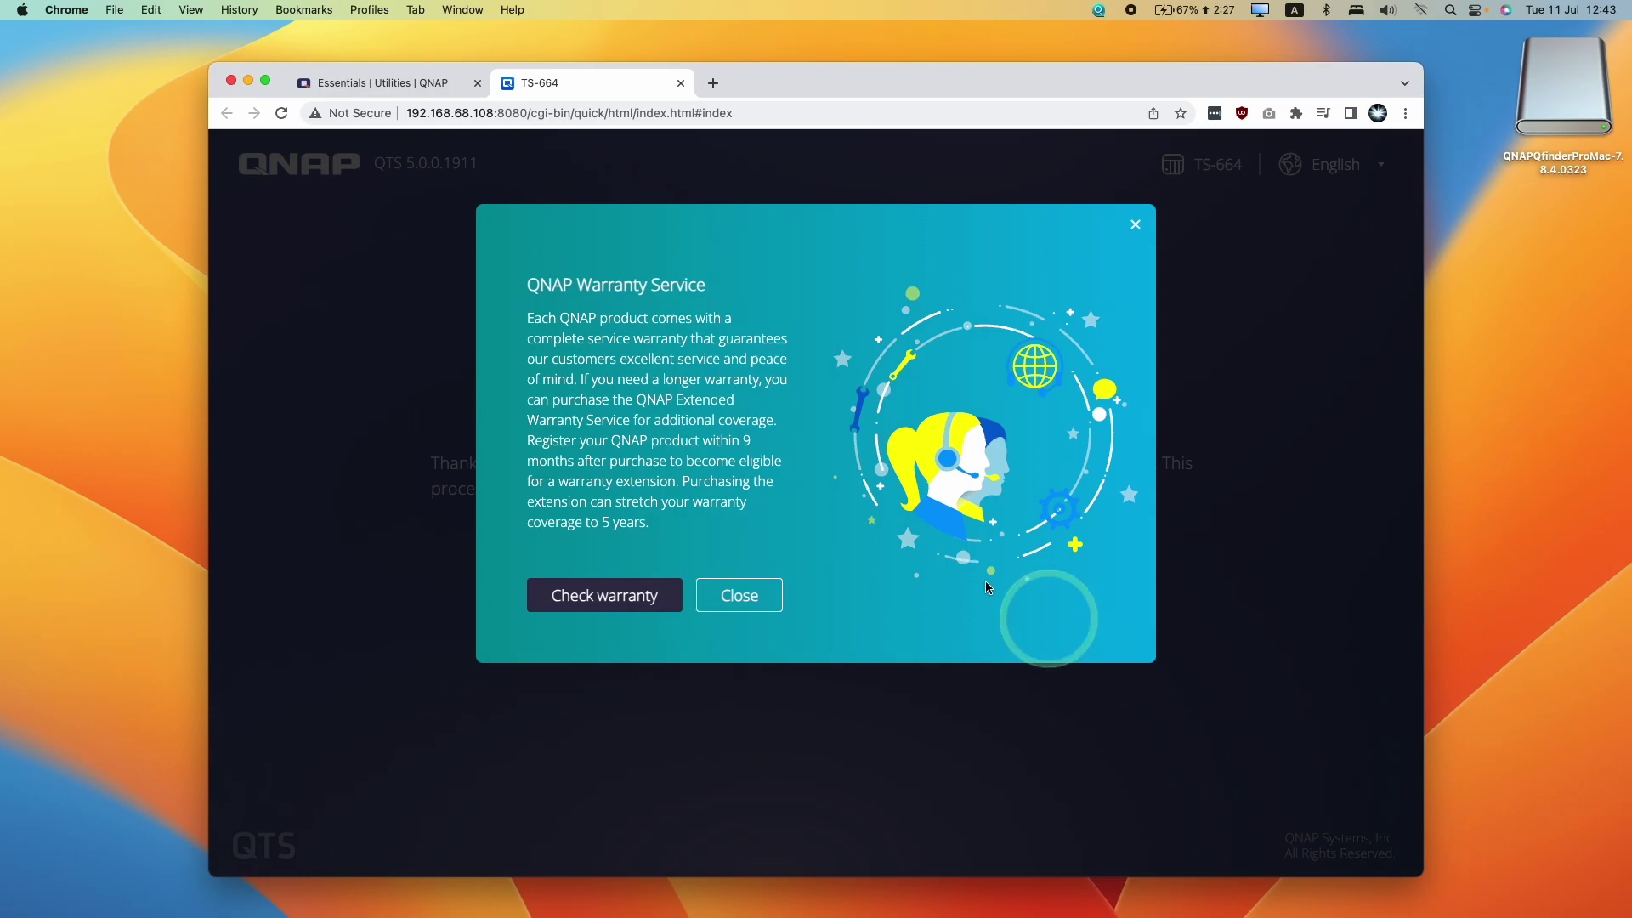
{"action": "left_click", "coordinate": [725, 596]}
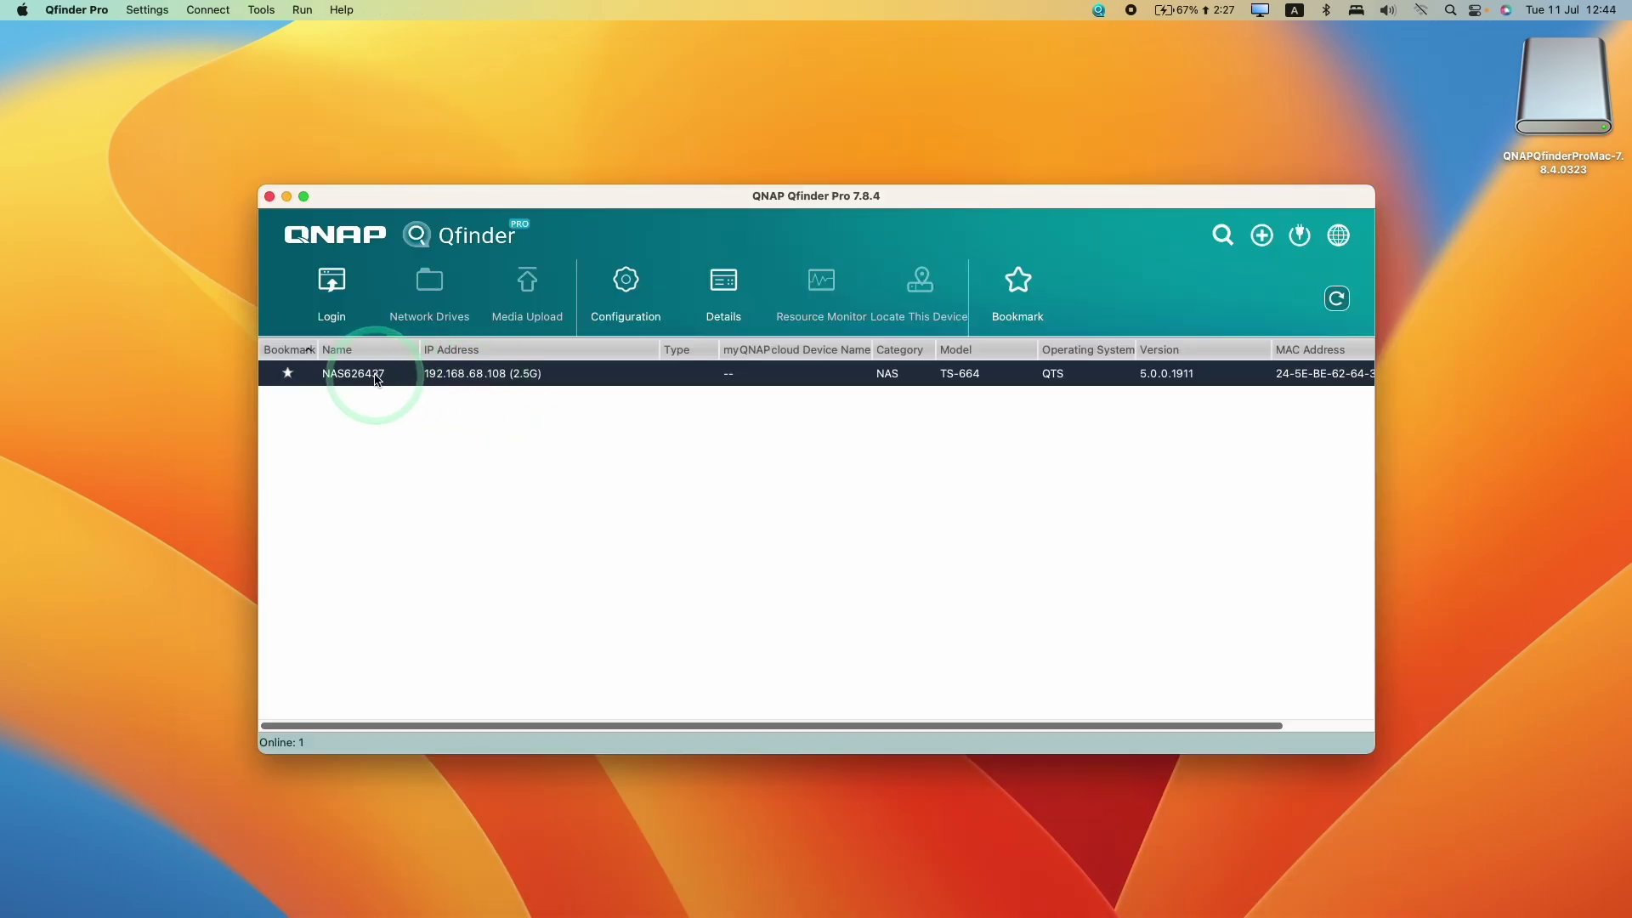
Check the device table's Status column, then reopen NAS626437's web setup page
{"action": "left_click_drag", "start_coordinate": [1100, 725], "coordinate": [1301, 724]}
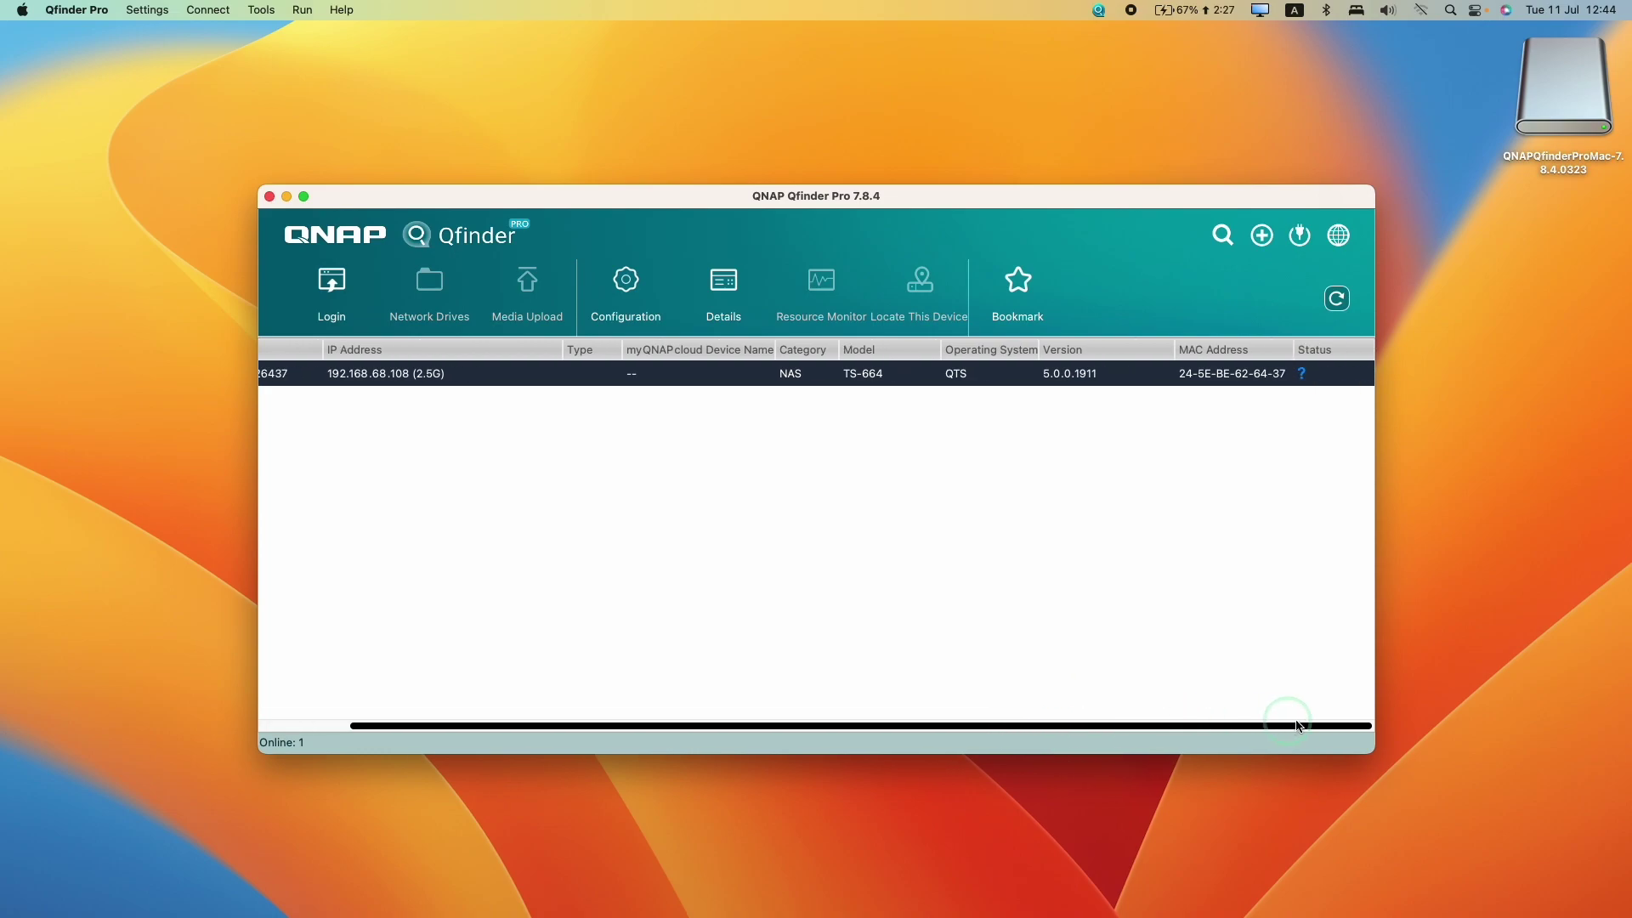
{"action": "left_click", "coordinate": [1076, 360]}
{"action": "left_click_drag", "start_coordinate": [1018, 732], "coordinate": [711, 695]}
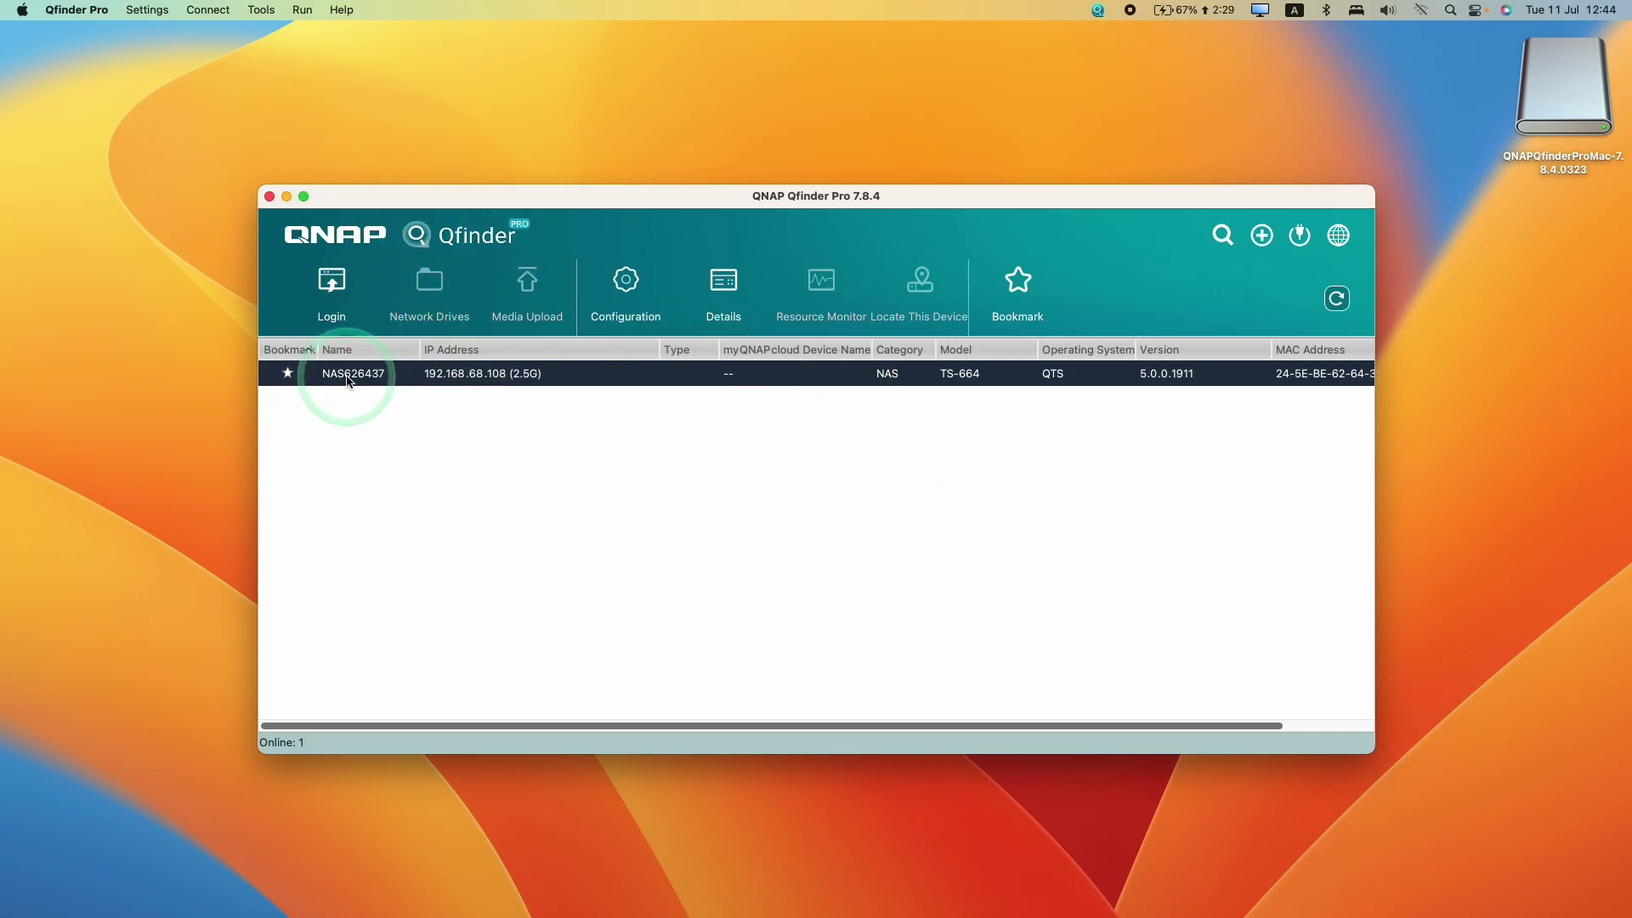
{"action": "double_click", "coordinate": [398, 380]}
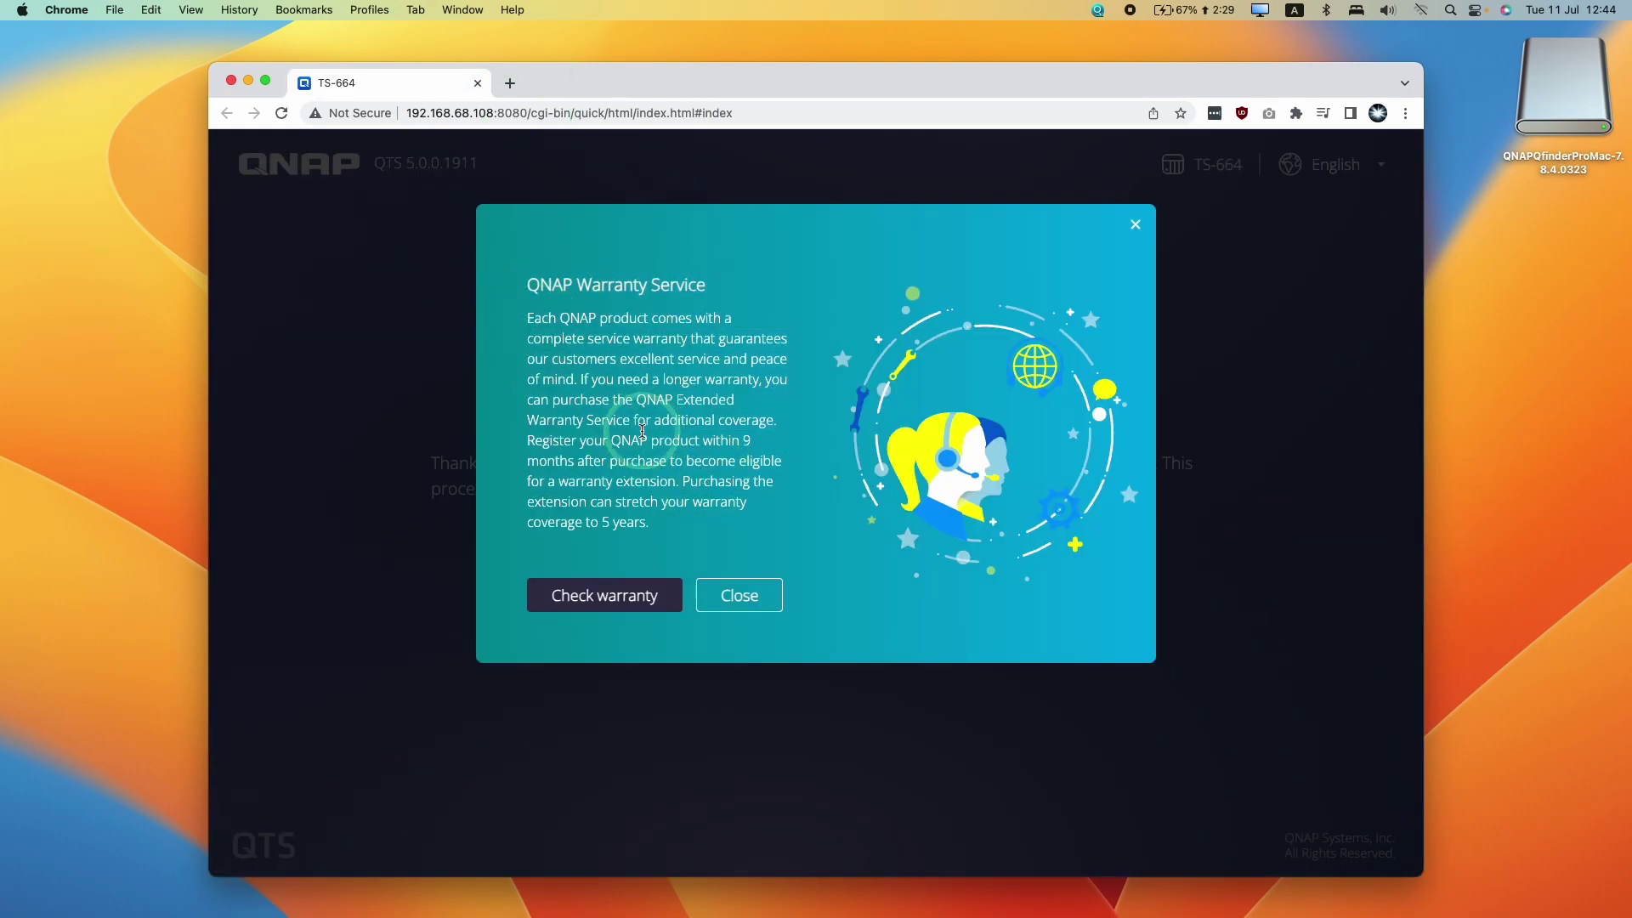
Open and review QNAP's product warranty page in a new tab
{"action": "left_click_drag", "start_coordinate": [550, 315], "coordinate": [776, 420]}
{"action": "left_click", "coordinate": [664, 446]}
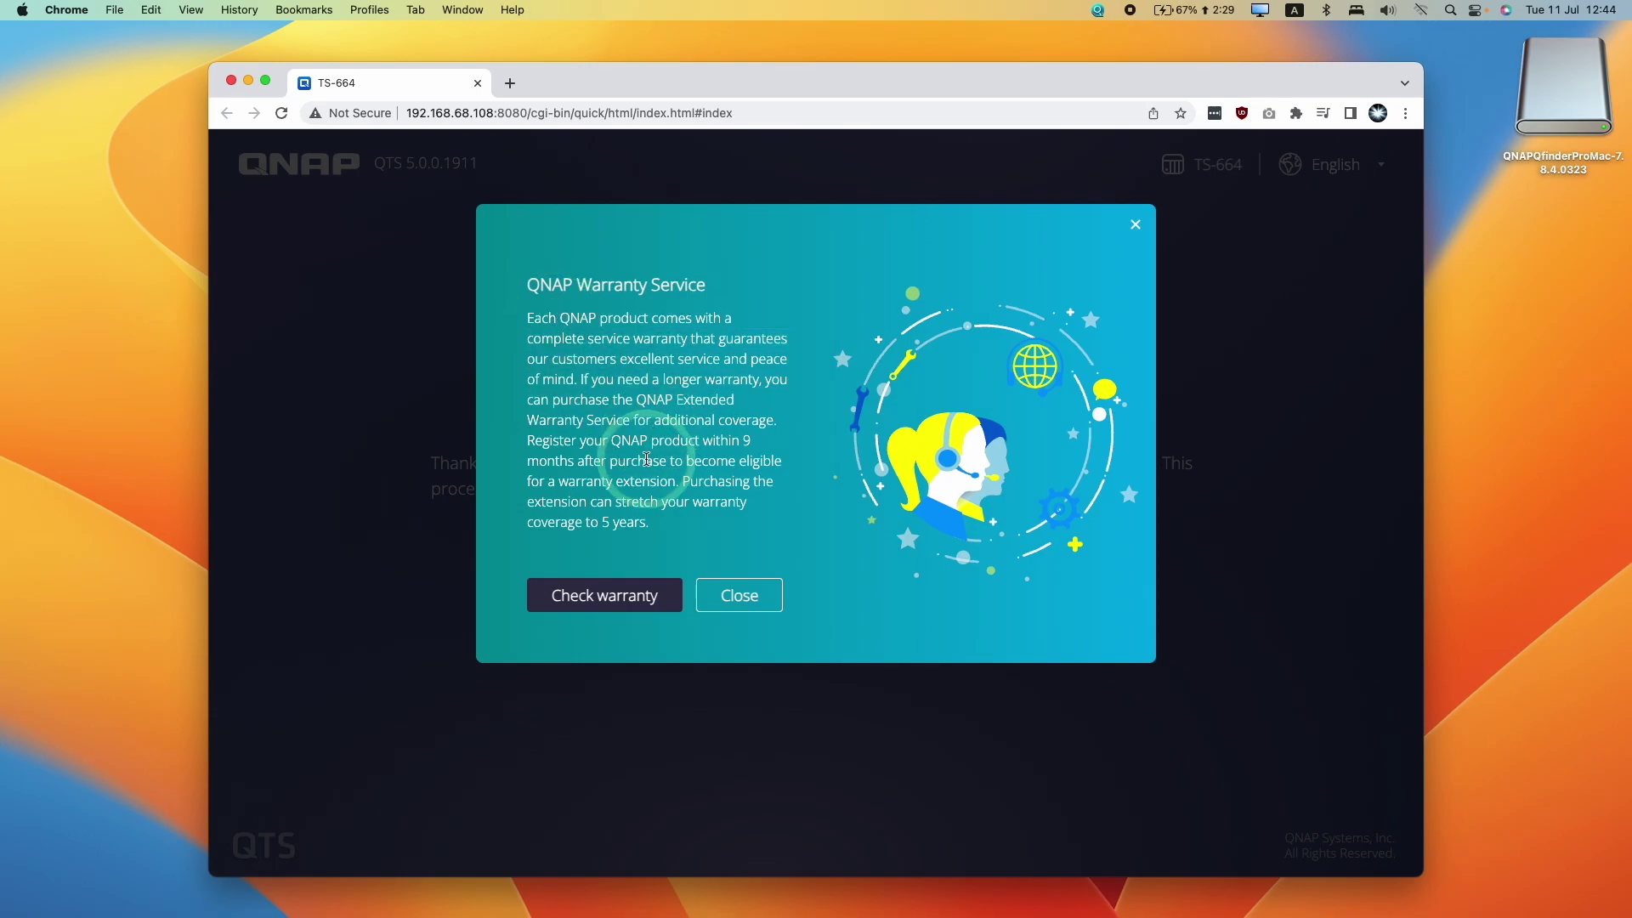
{"action": "left_click", "coordinate": [614, 594]}
{"action": "scroll", "coordinate": [510, 401], "scroll_direction": "down", "scroll_amount": 8}
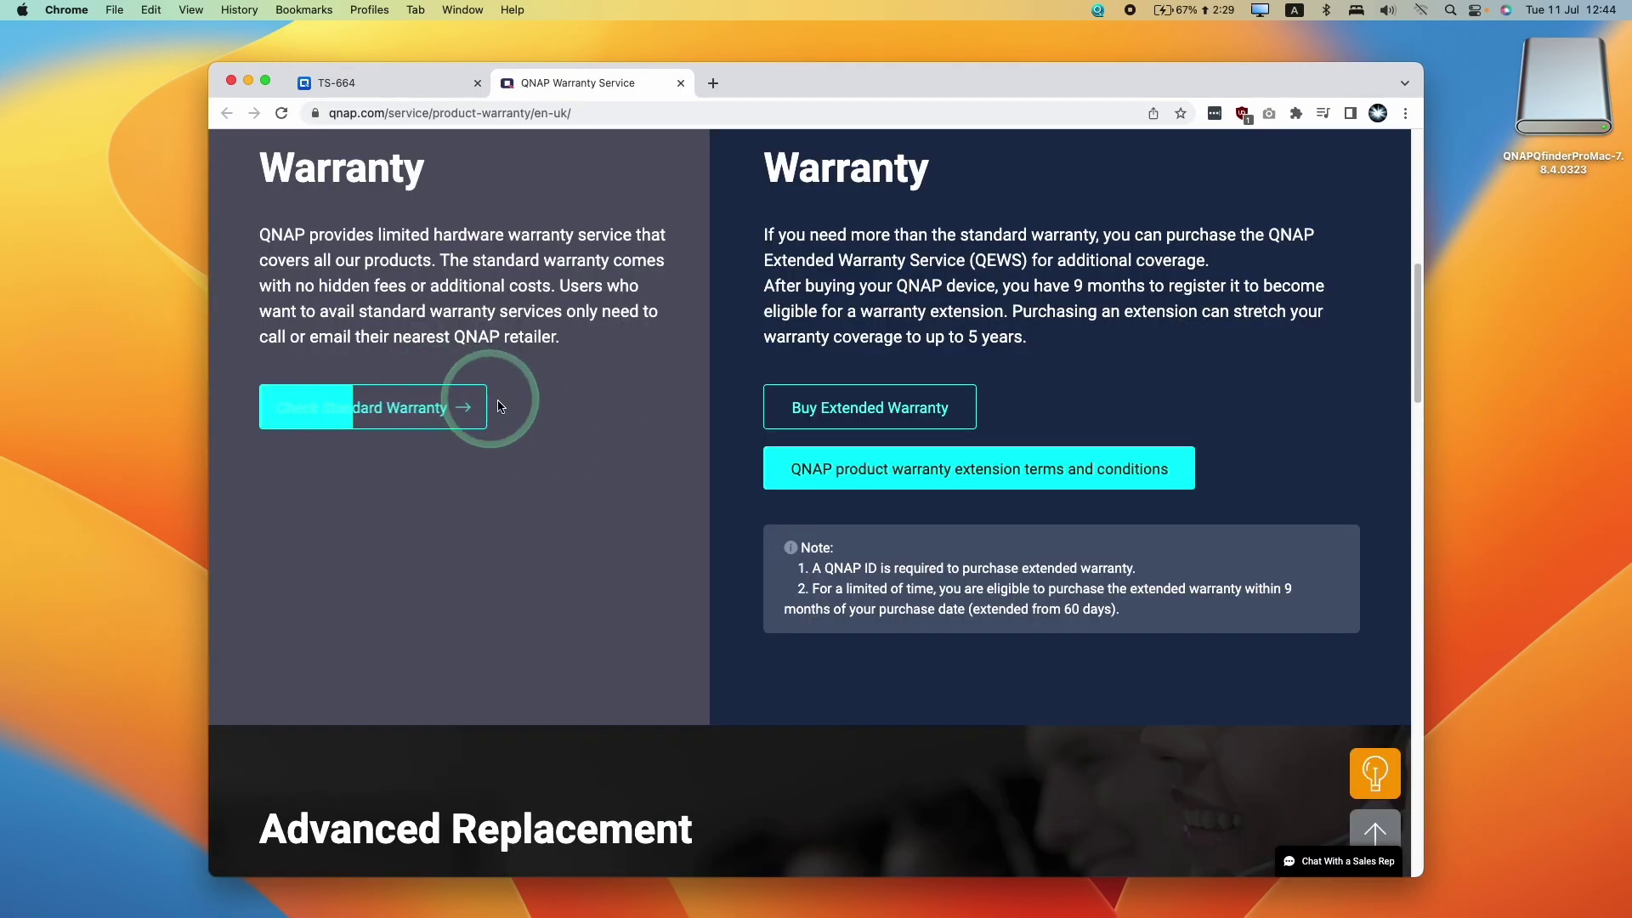
{"action": "scroll", "coordinate": [612, 400], "scroll_direction": "up", "scroll_amount": 8}
Back on the TS-664 tab, close the warranty notice to reveal the Smart Installation welcome page
{"action": "left_click", "coordinate": [382, 91]}
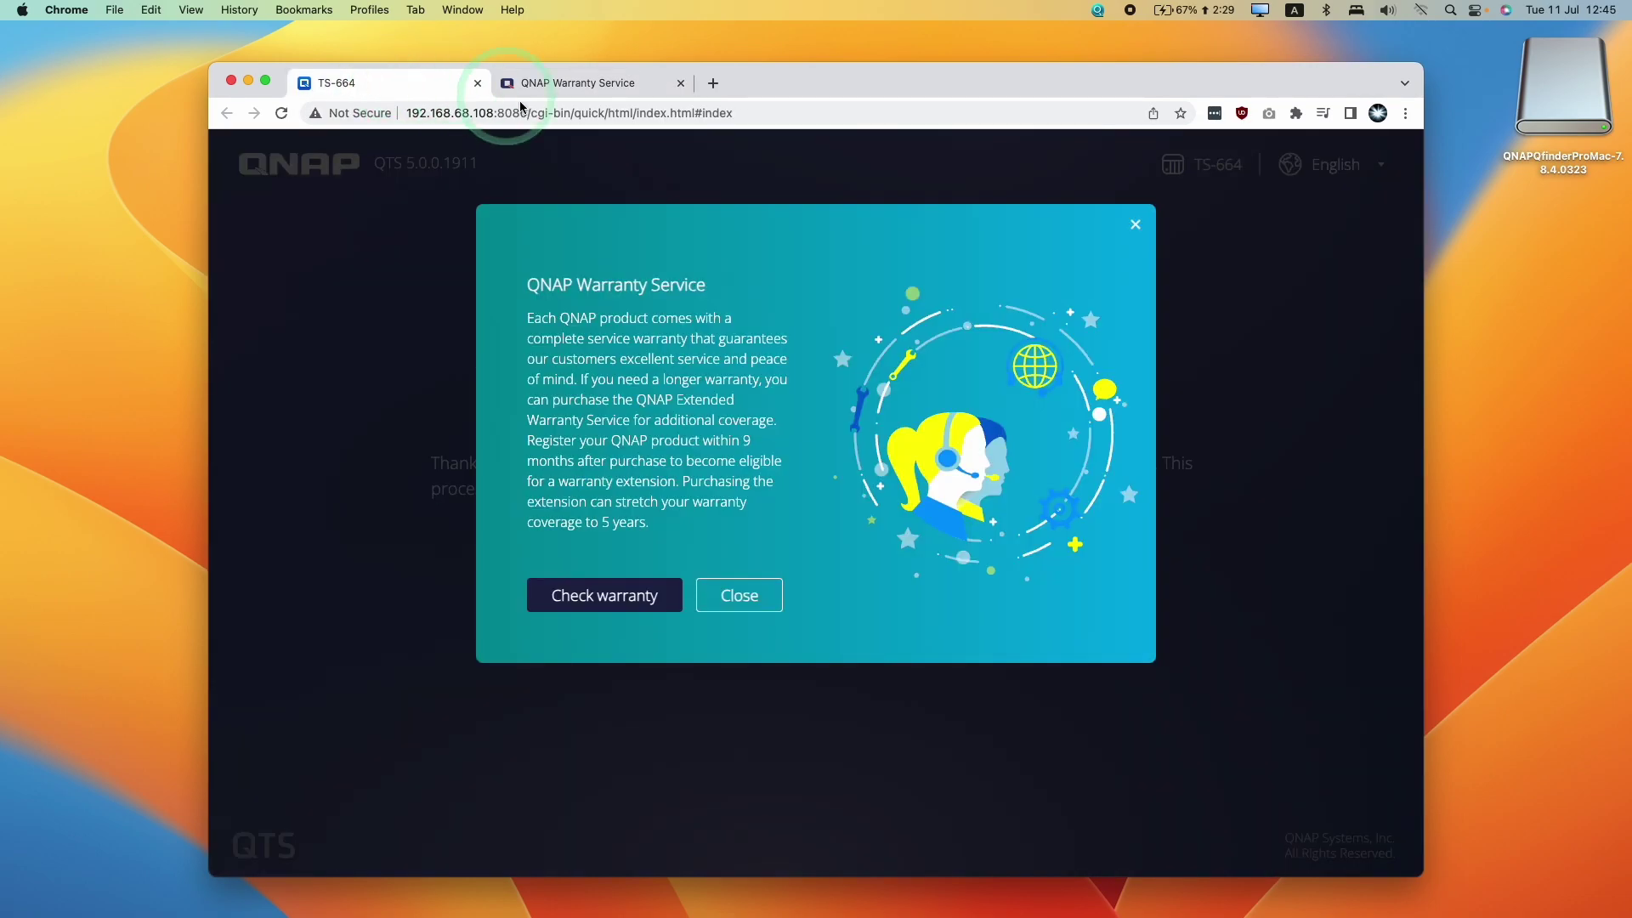
{"action": "left_click", "coordinate": [761, 601]}
{"action": "left_click_drag", "start_coordinate": [493, 418], "coordinate": [910, 466]}
{"action": "left_click", "coordinate": [820, 442]}
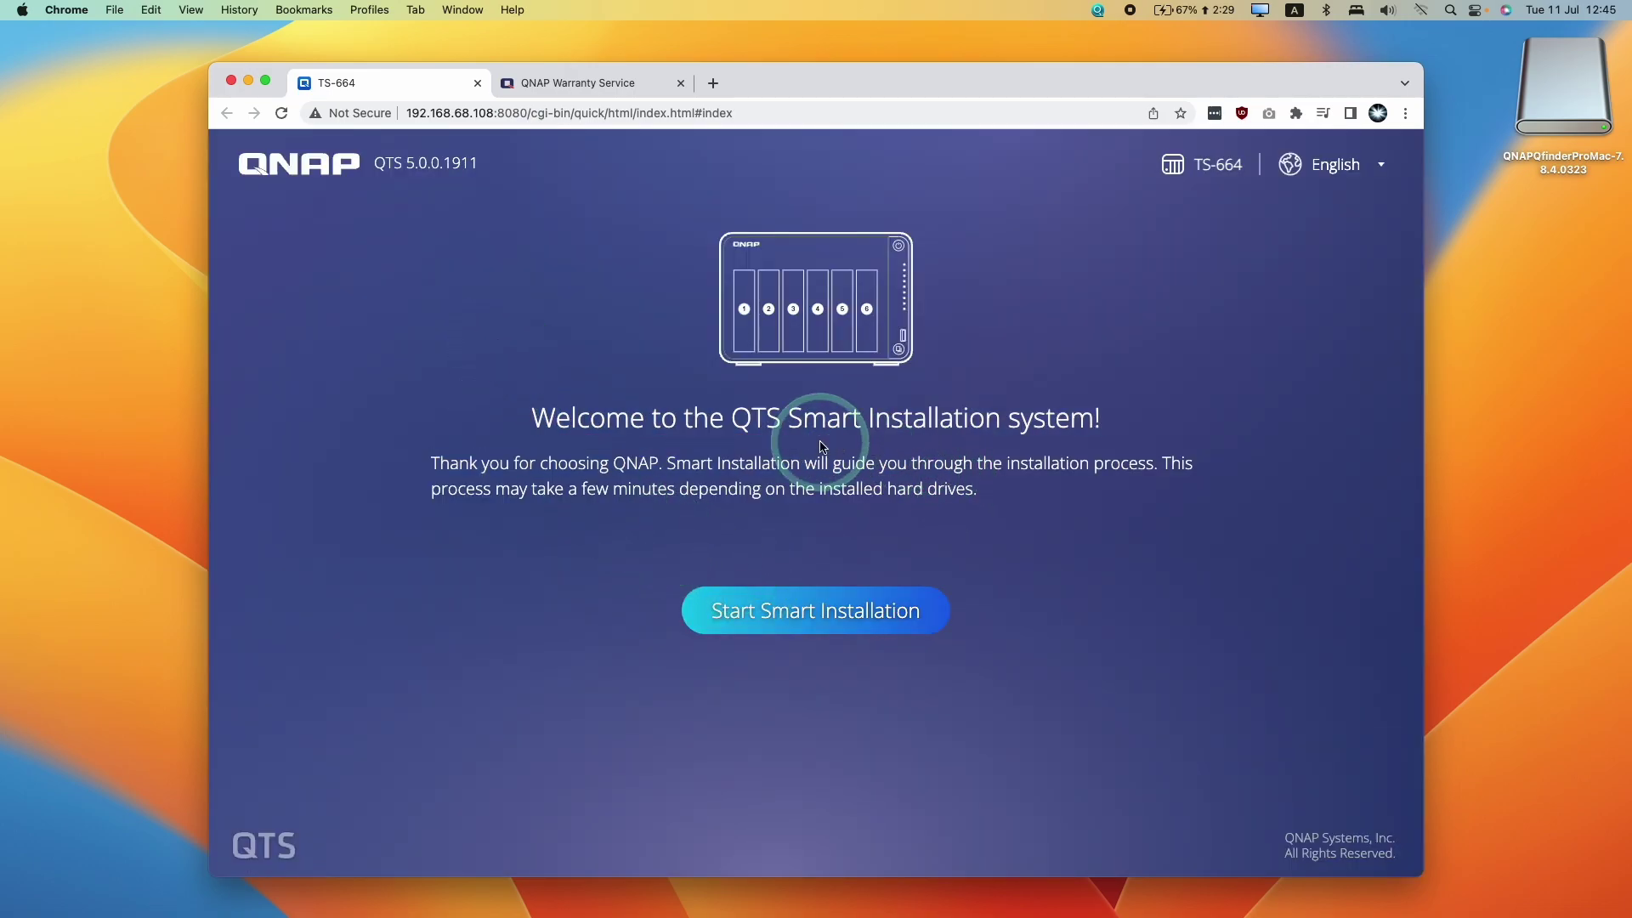
{"action": "left_click_drag", "start_coordinate": [821, 443], "coordinate": [1093, 482]}
{"action": "left_click", "coordinate": [876, 534]}
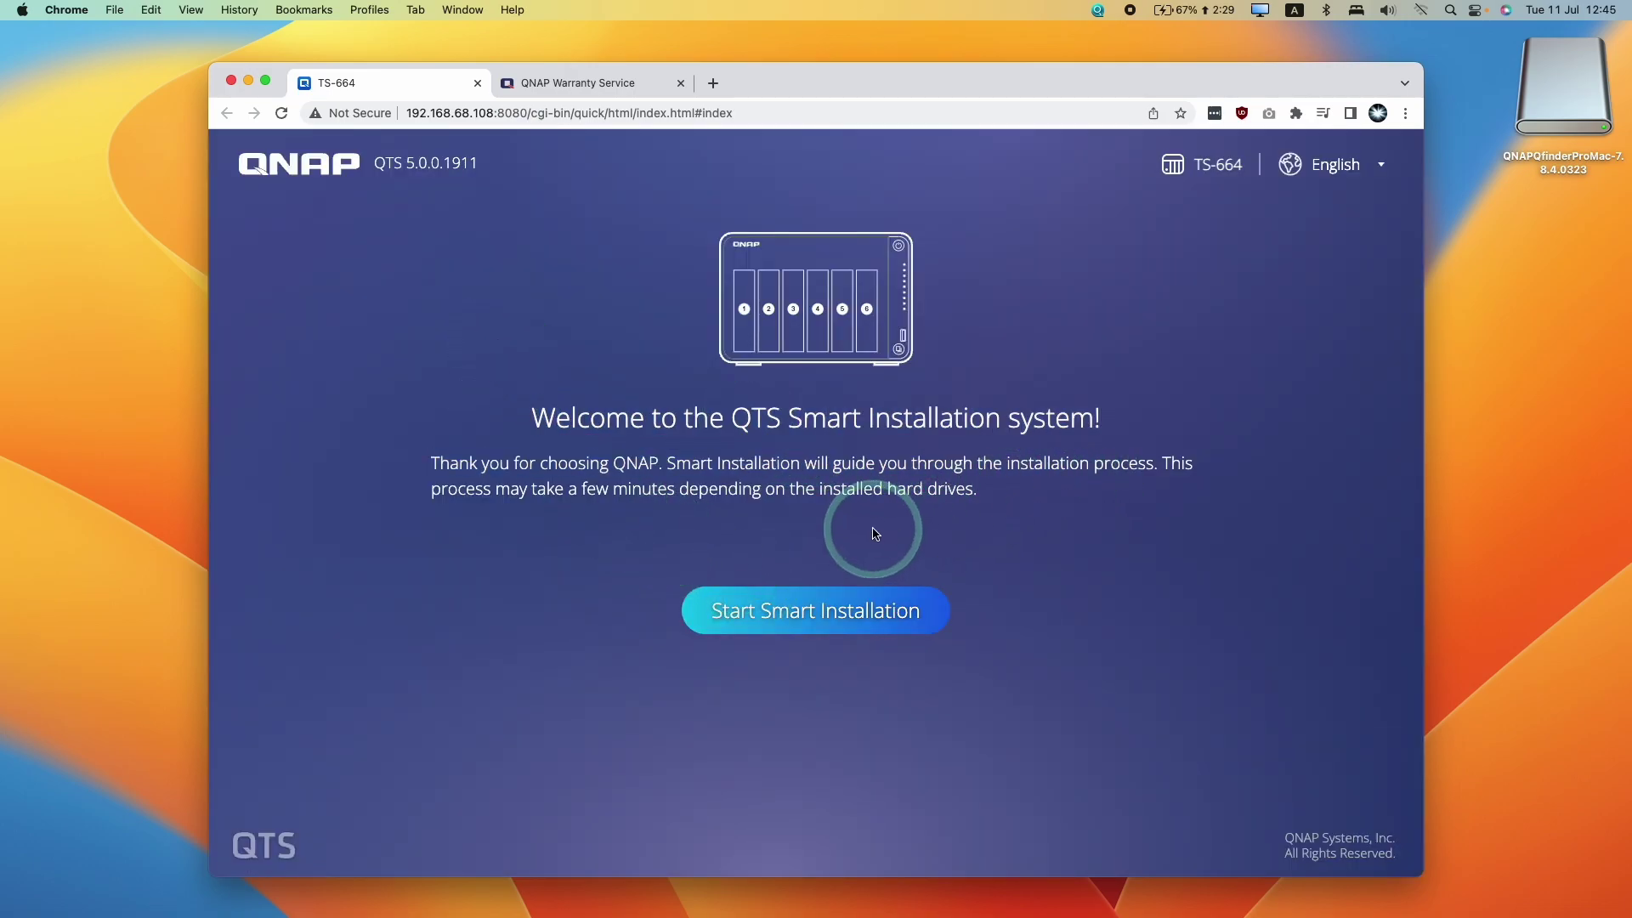
Start Smart Installation, check for updates and choose latest firmware version 5.0.1.2376
{"action": "left_click", "coordinate": [741, 627]}
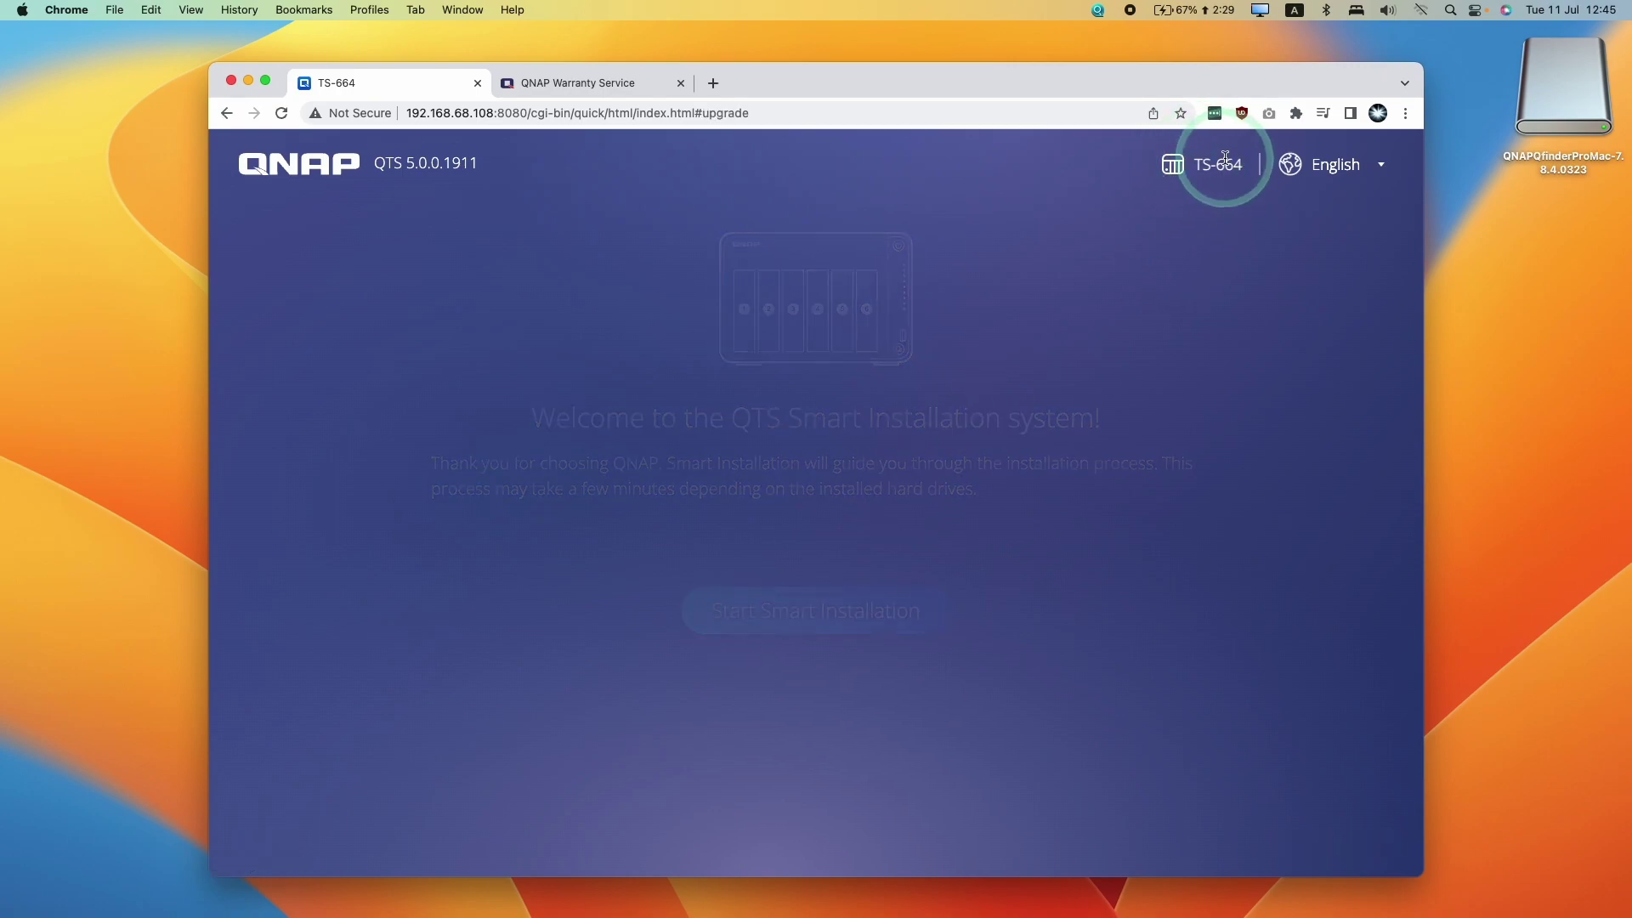
{"action": "left_click_drag", "start_coordinate": [748, 323], "coordinate": [947, 284]}
{"action": "left_click", "coordinate": [966, 340]}
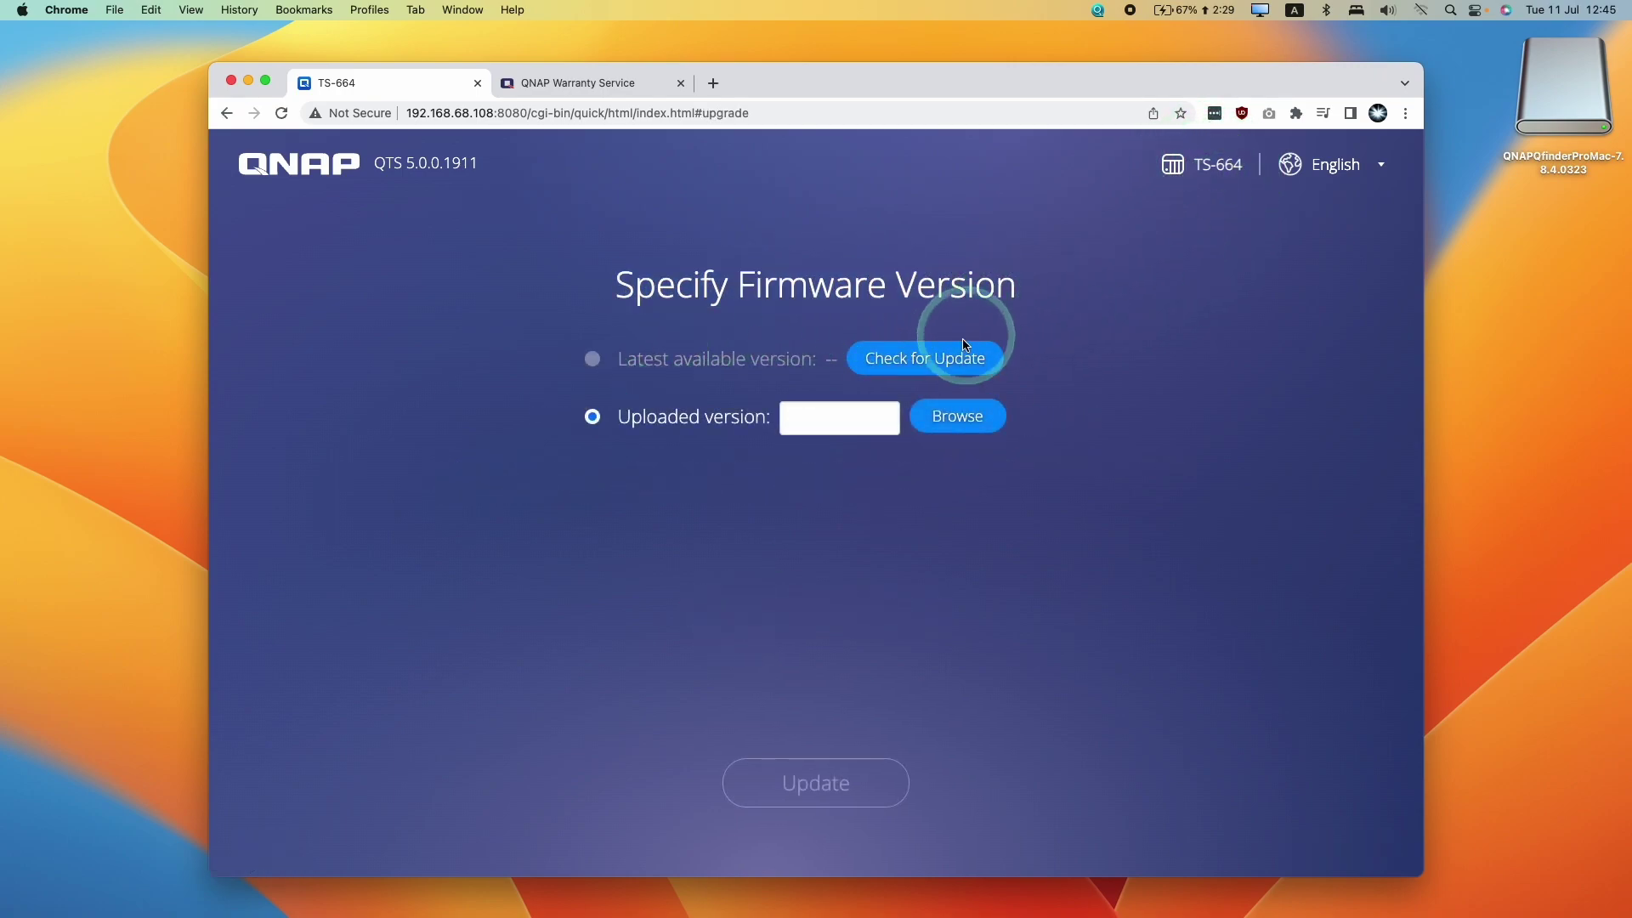
{"action": "left_click", "coordinate": [937, 366]}
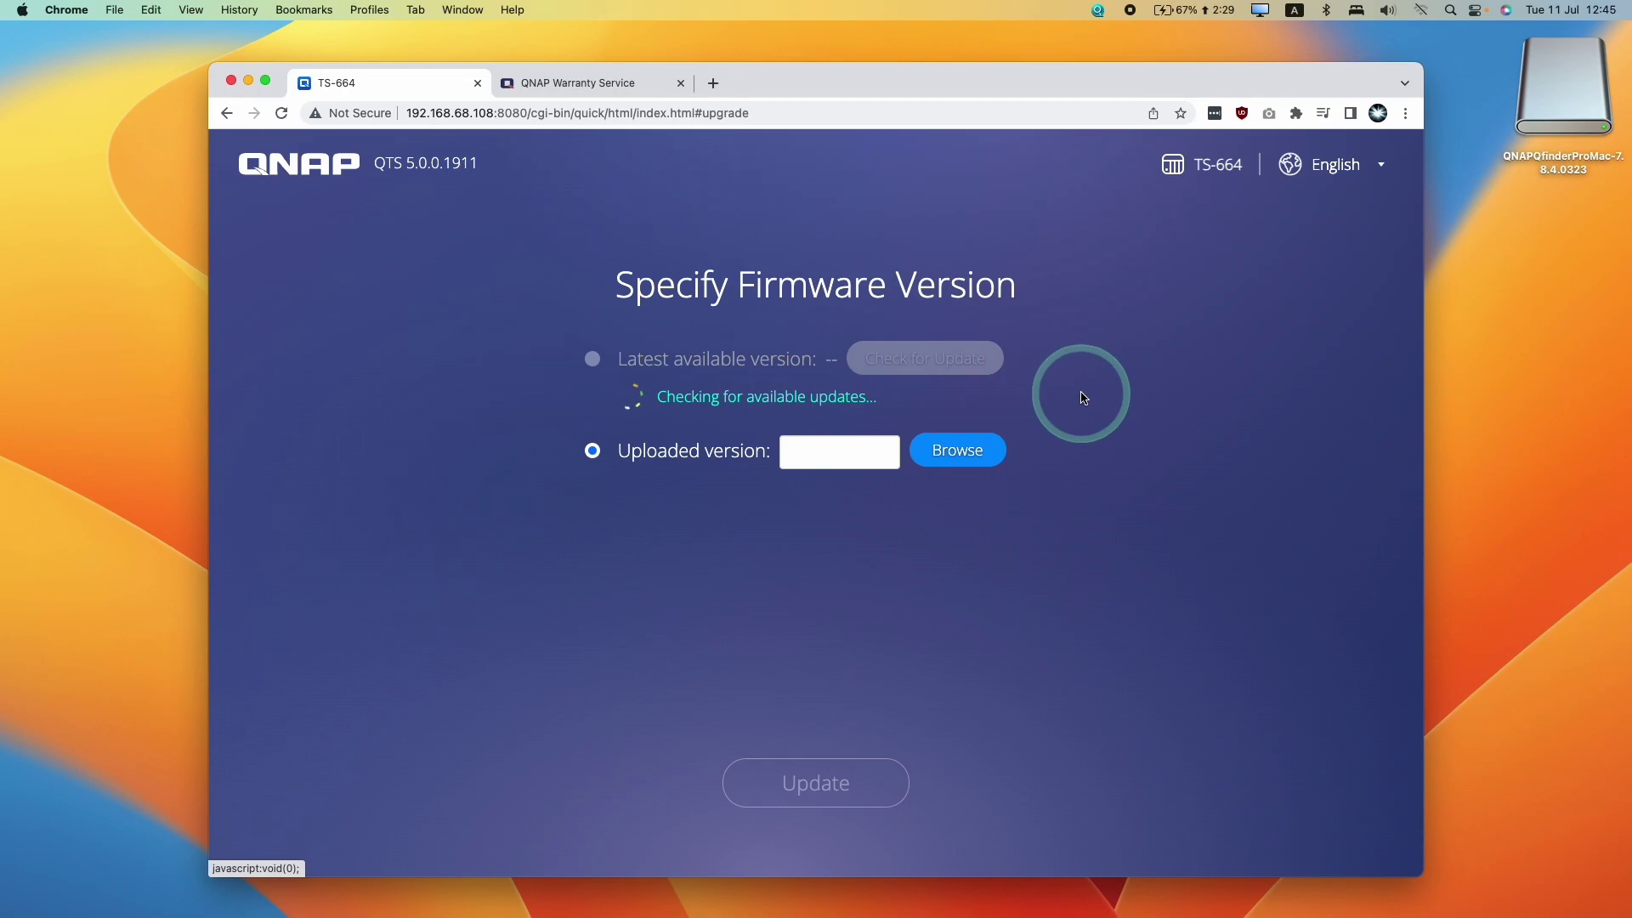
{"action": "left_click", "coordinate": [594, 359]}
{"action": "left_click_drag", "start_coordinate": [627, 366], "coordinate": [874, 356]}
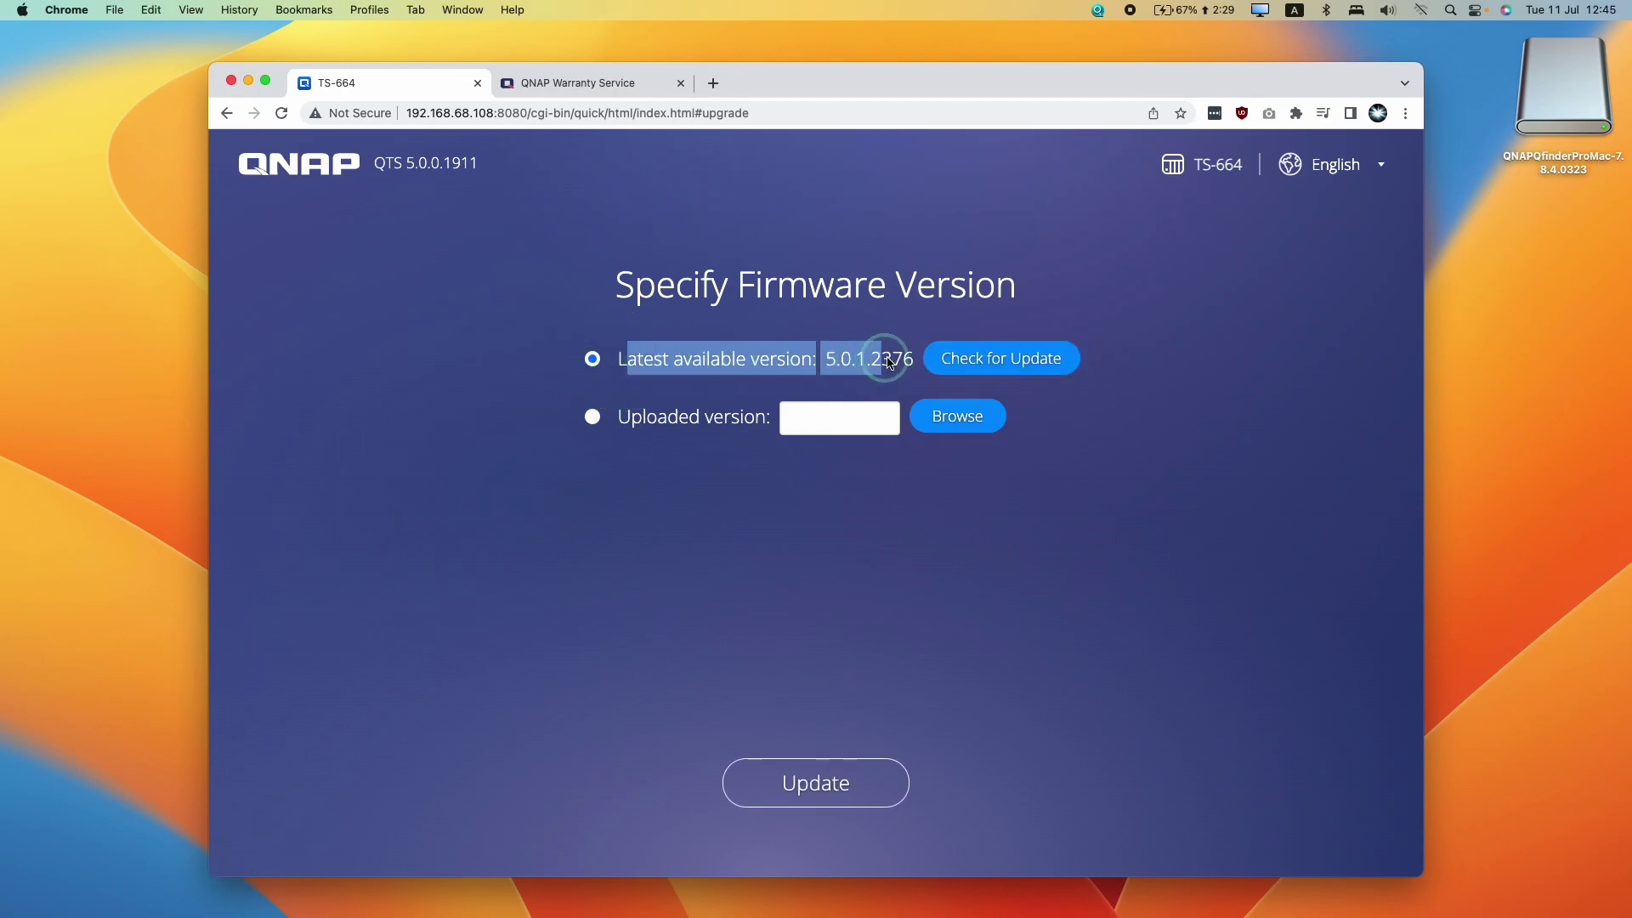
{"action": "left_click", "coordinate": [819, 355]}
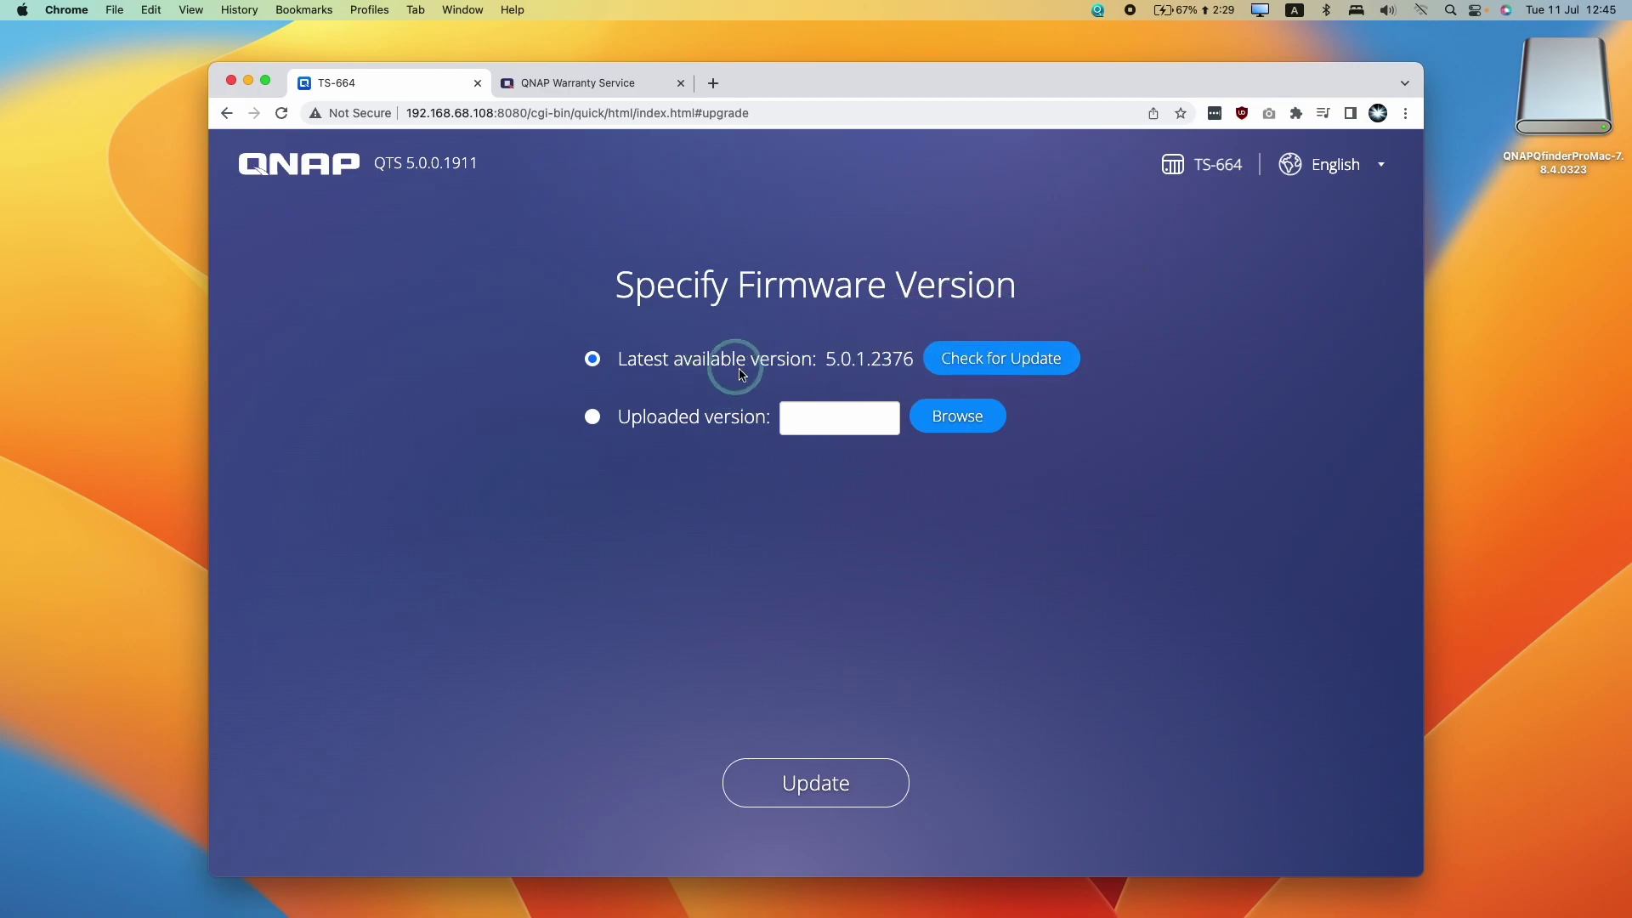
Install the 5.0.1.2376 firmware and wait for the update to complete
{"action": "left_click", "coordinate": [823, 783]}
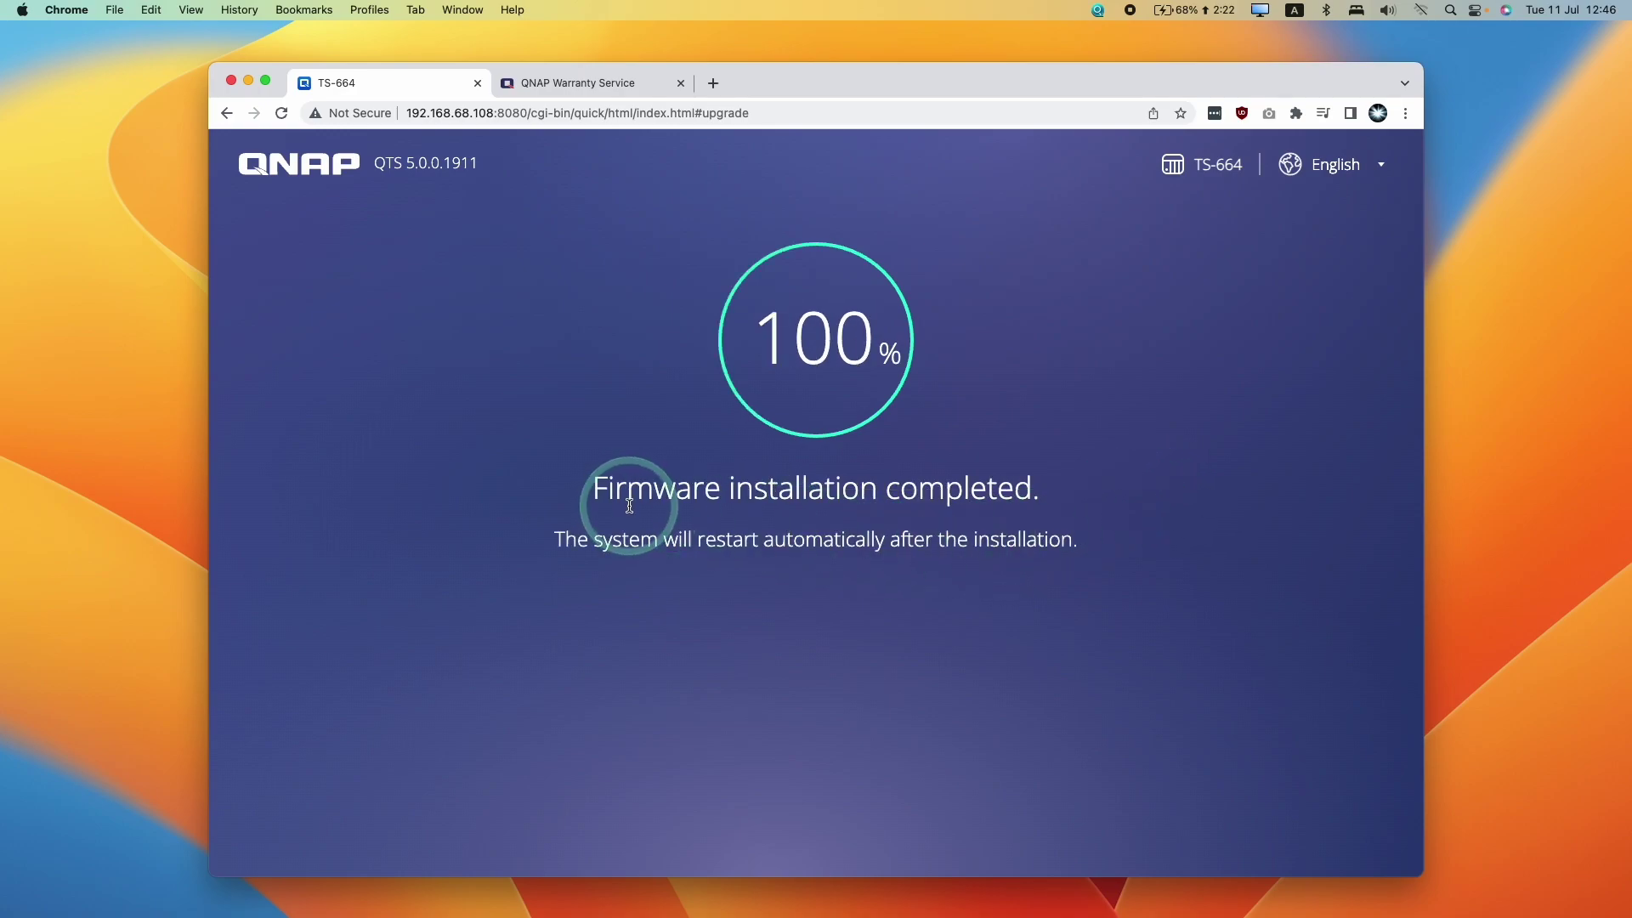
{"action": "left_click_drag", "start_coordinate": [592, 493], "coordinate": [653, 493]}
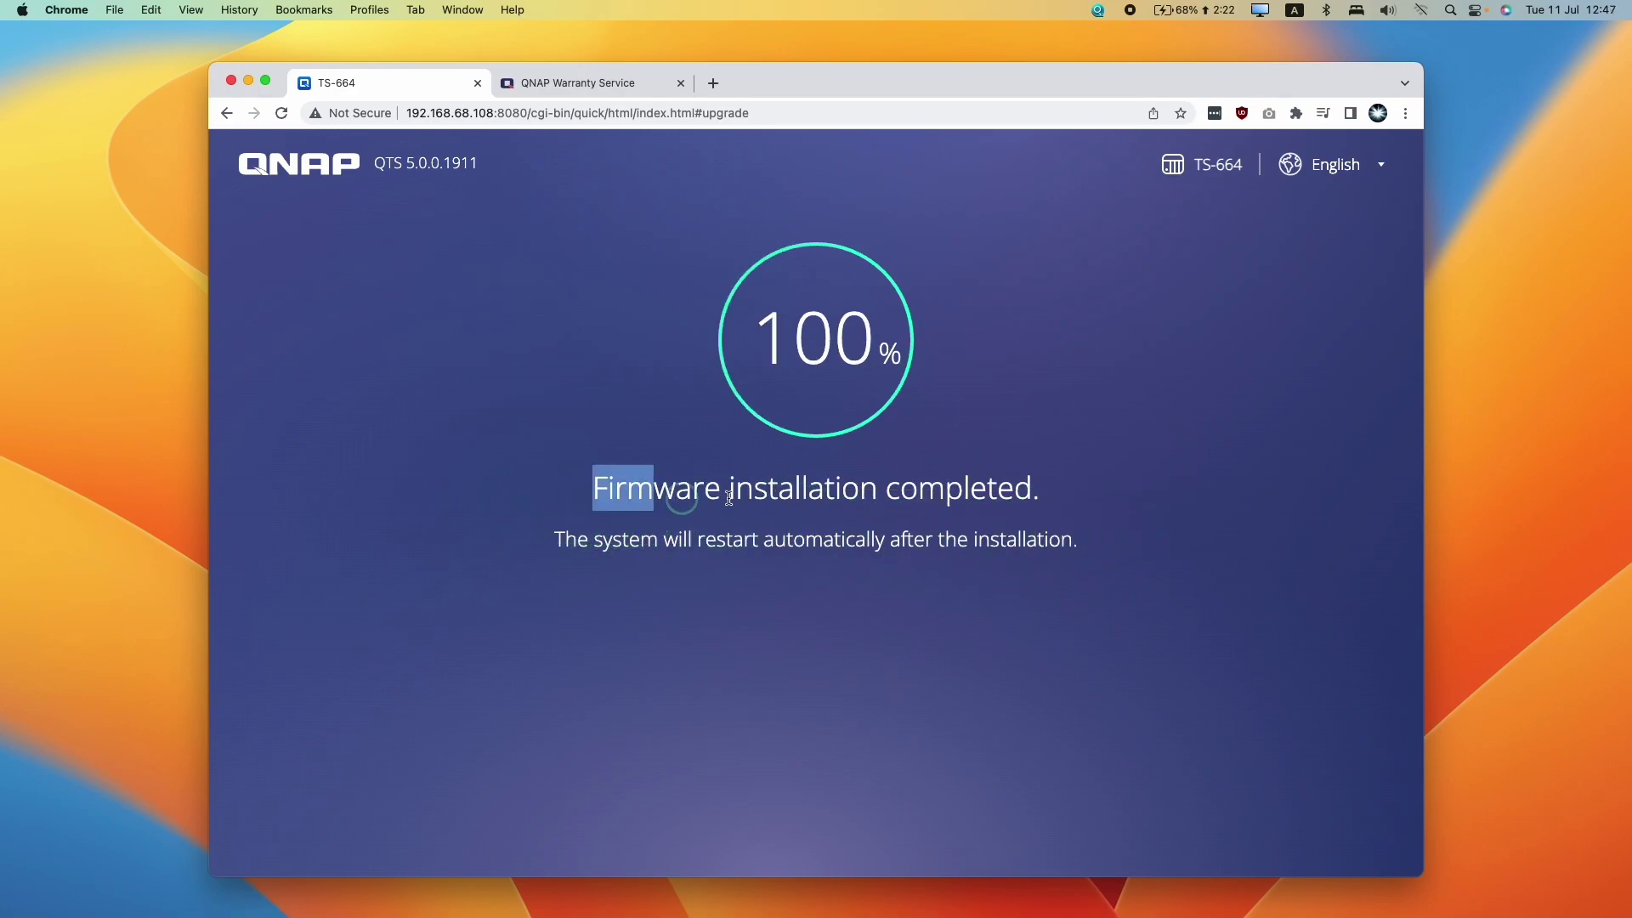
{"action": "left_click", "coordinate": [728, 497]}
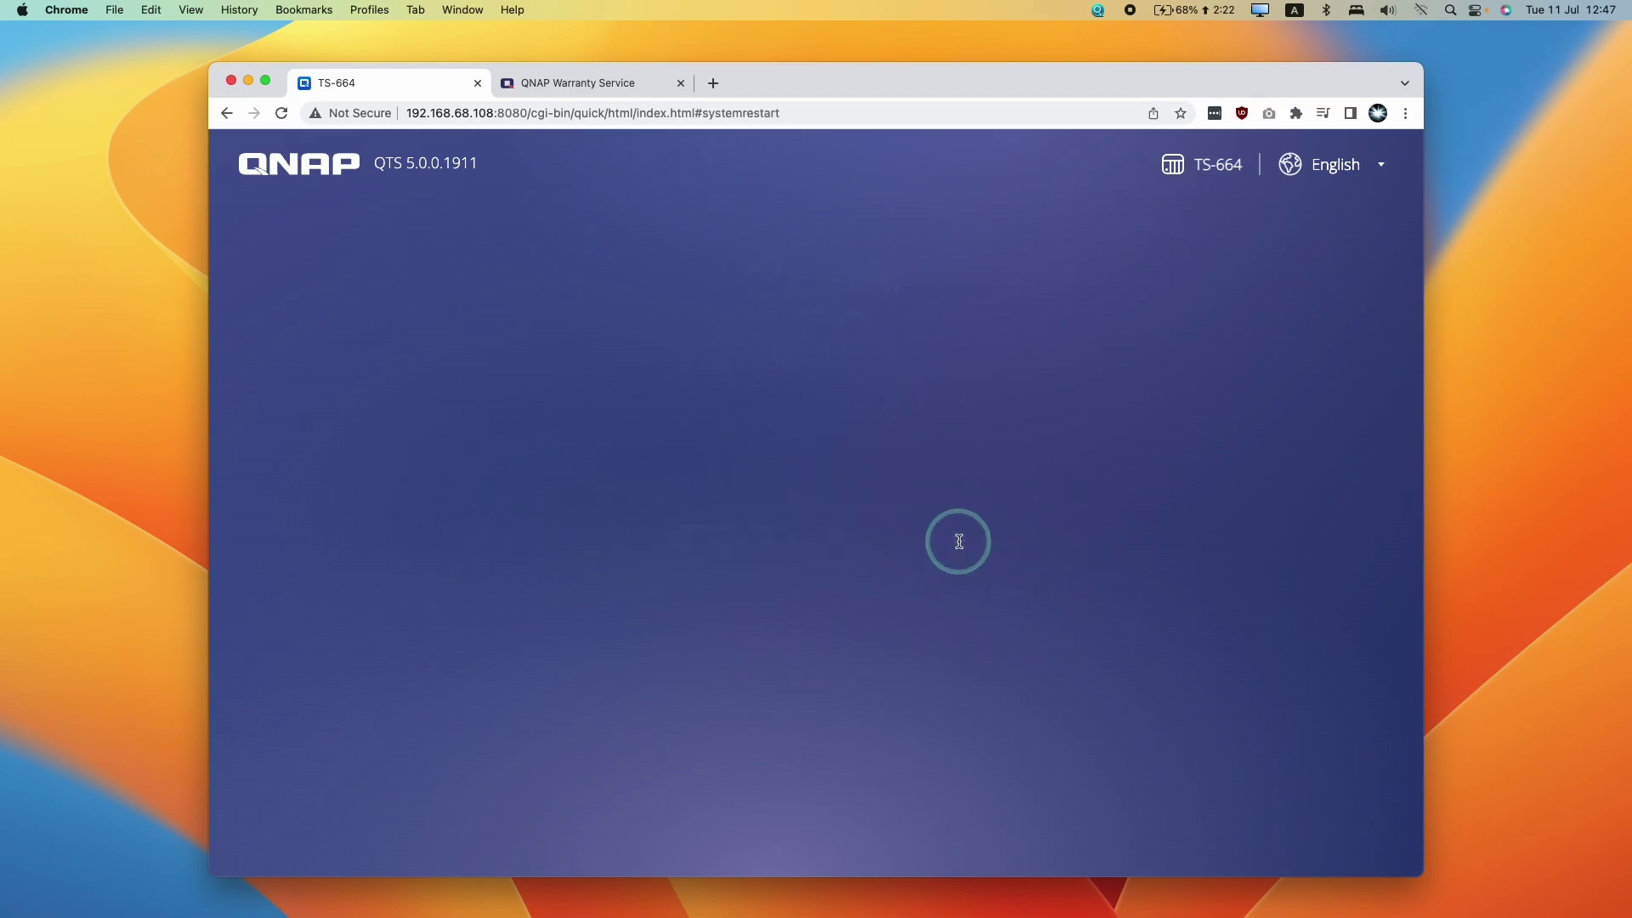
After the restart, dismiss the warranty service notice
{"action": "left_click_drag", "start_coordinate": [501, 466], "coordinate": [1056, 488]}
{"action": "left_click", "coordinate": [881, 478]}
{"action": "left_click", "coordinate": [1111, 501]}
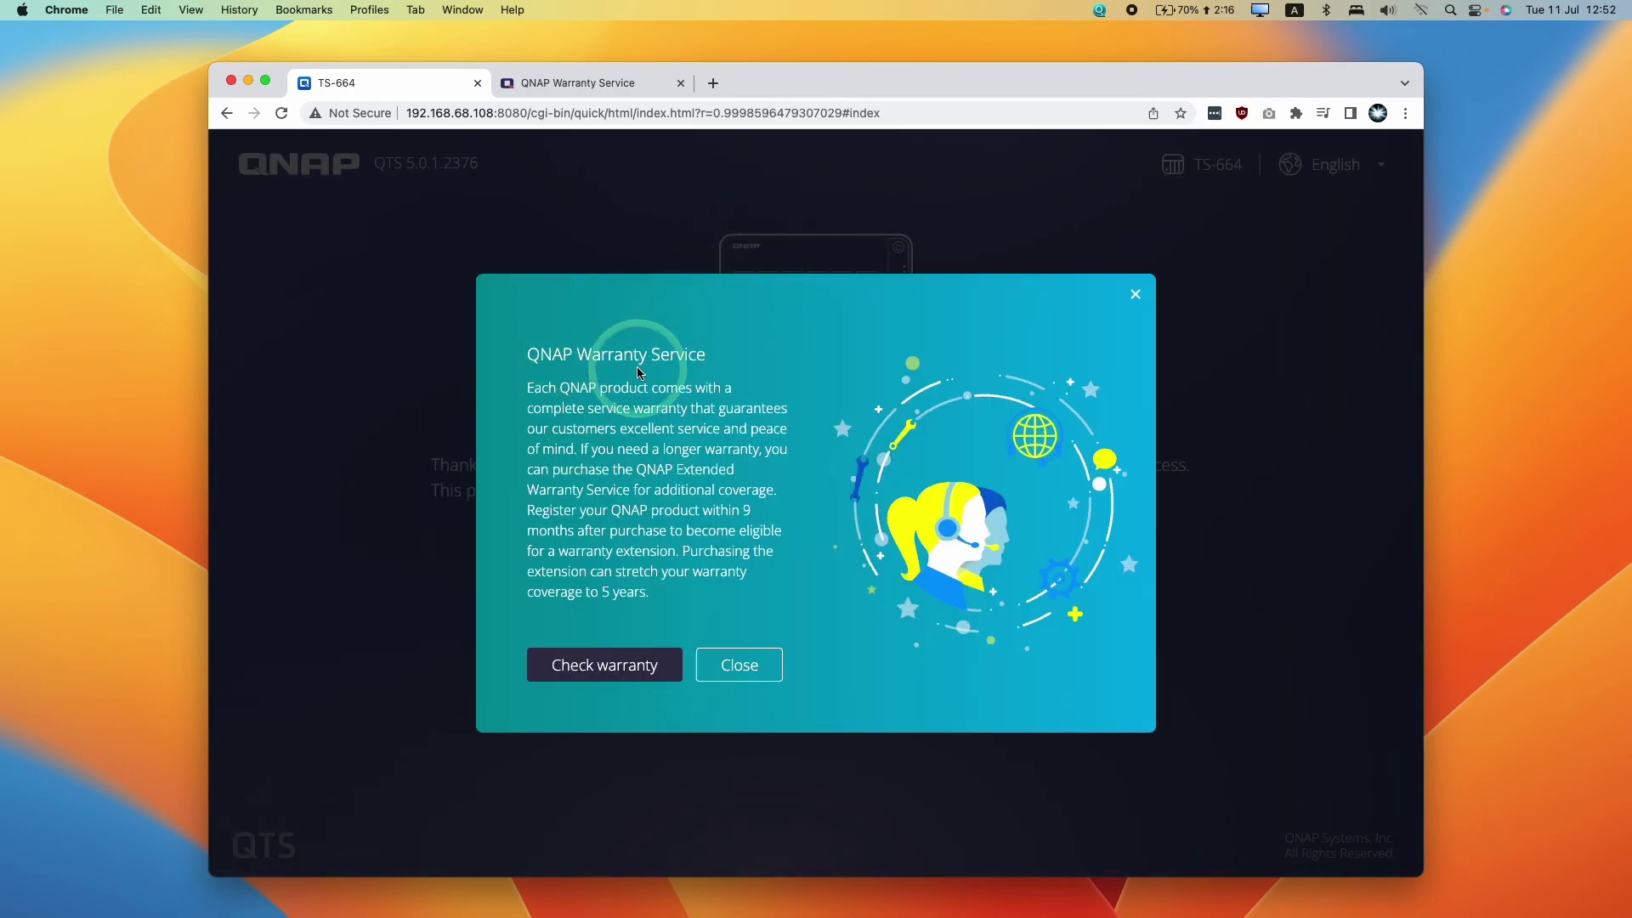
{"action": "left_click", "coordinate": [740, 665]}
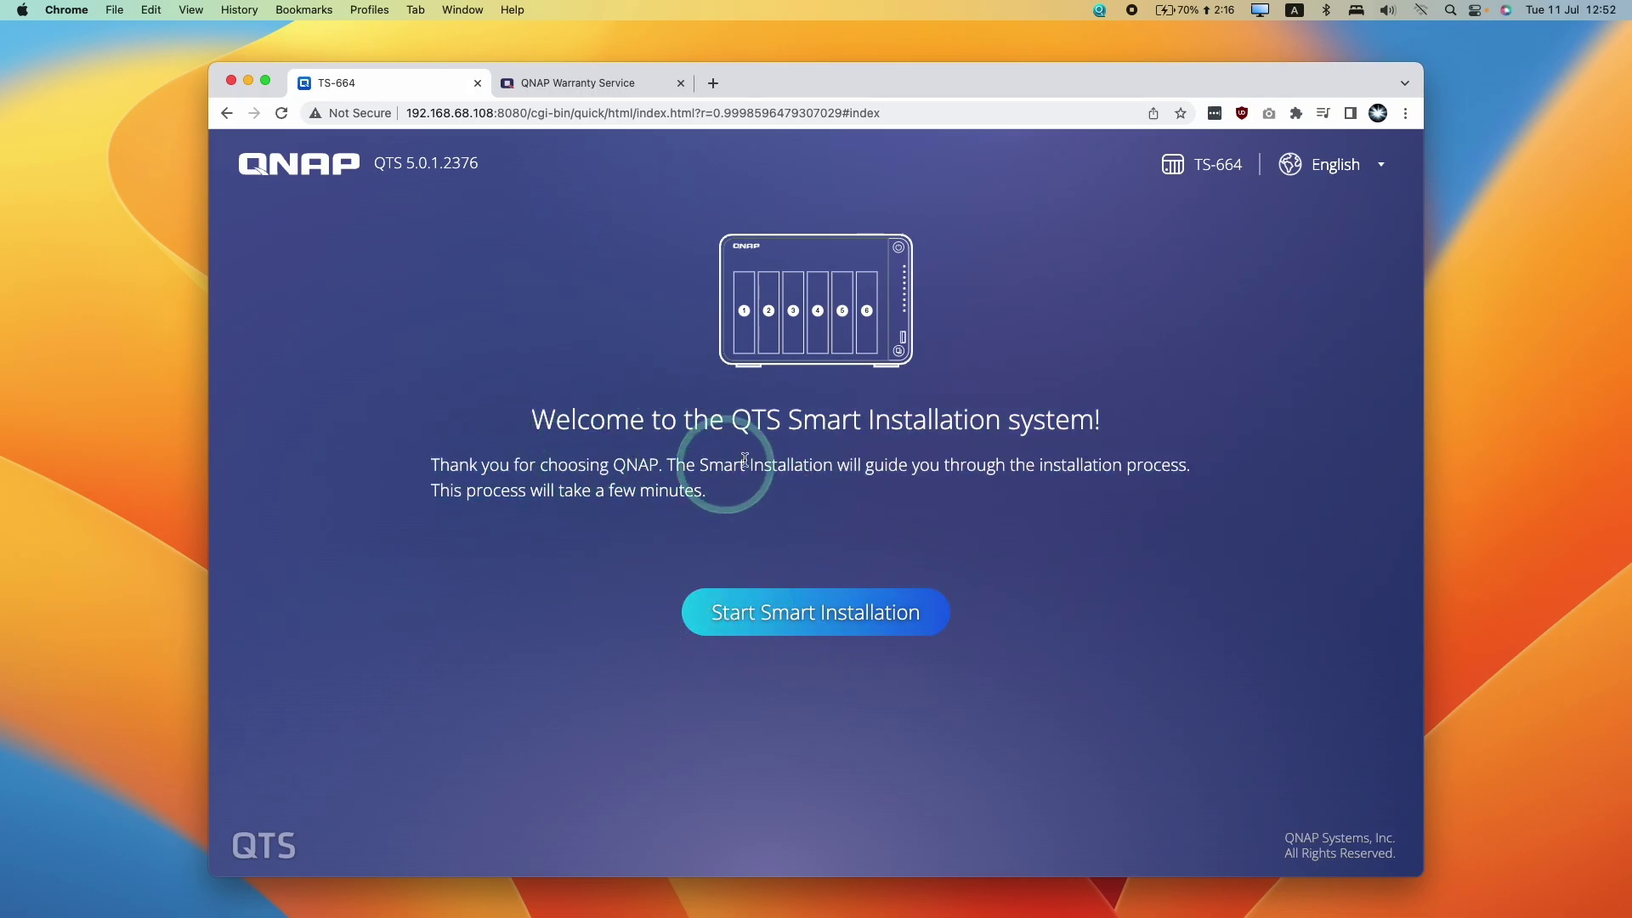
Restart Smart Installation, keep current firmware 5.0.1.2376 and continue
{"action": "left_click", "coordinate": [810, 613]}
{"action": "triple_click", "coordinate": [677, 307]}
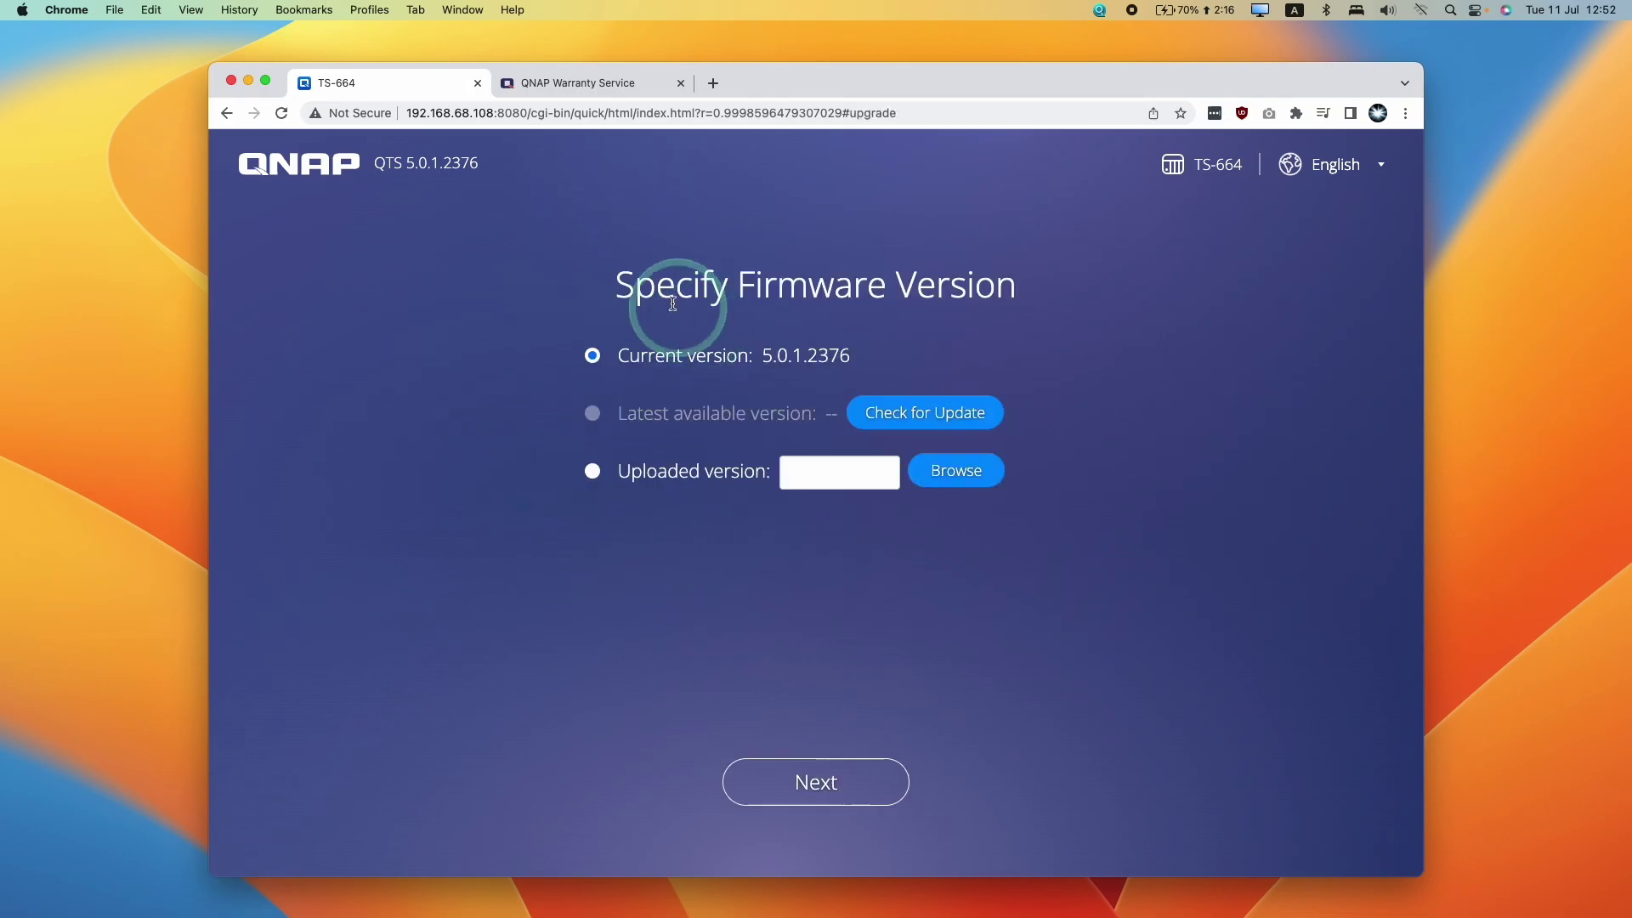
{"action": "left_click", "coordinate": [912, 495]}
{"action": "left_click", "coordinate": [862, 774]}
{"action": "left_click_drag", "start_coordinate": [649, 354], "coordinate": [867, 364]}
{"action": "left_click", "coordinate": [814, 823]}
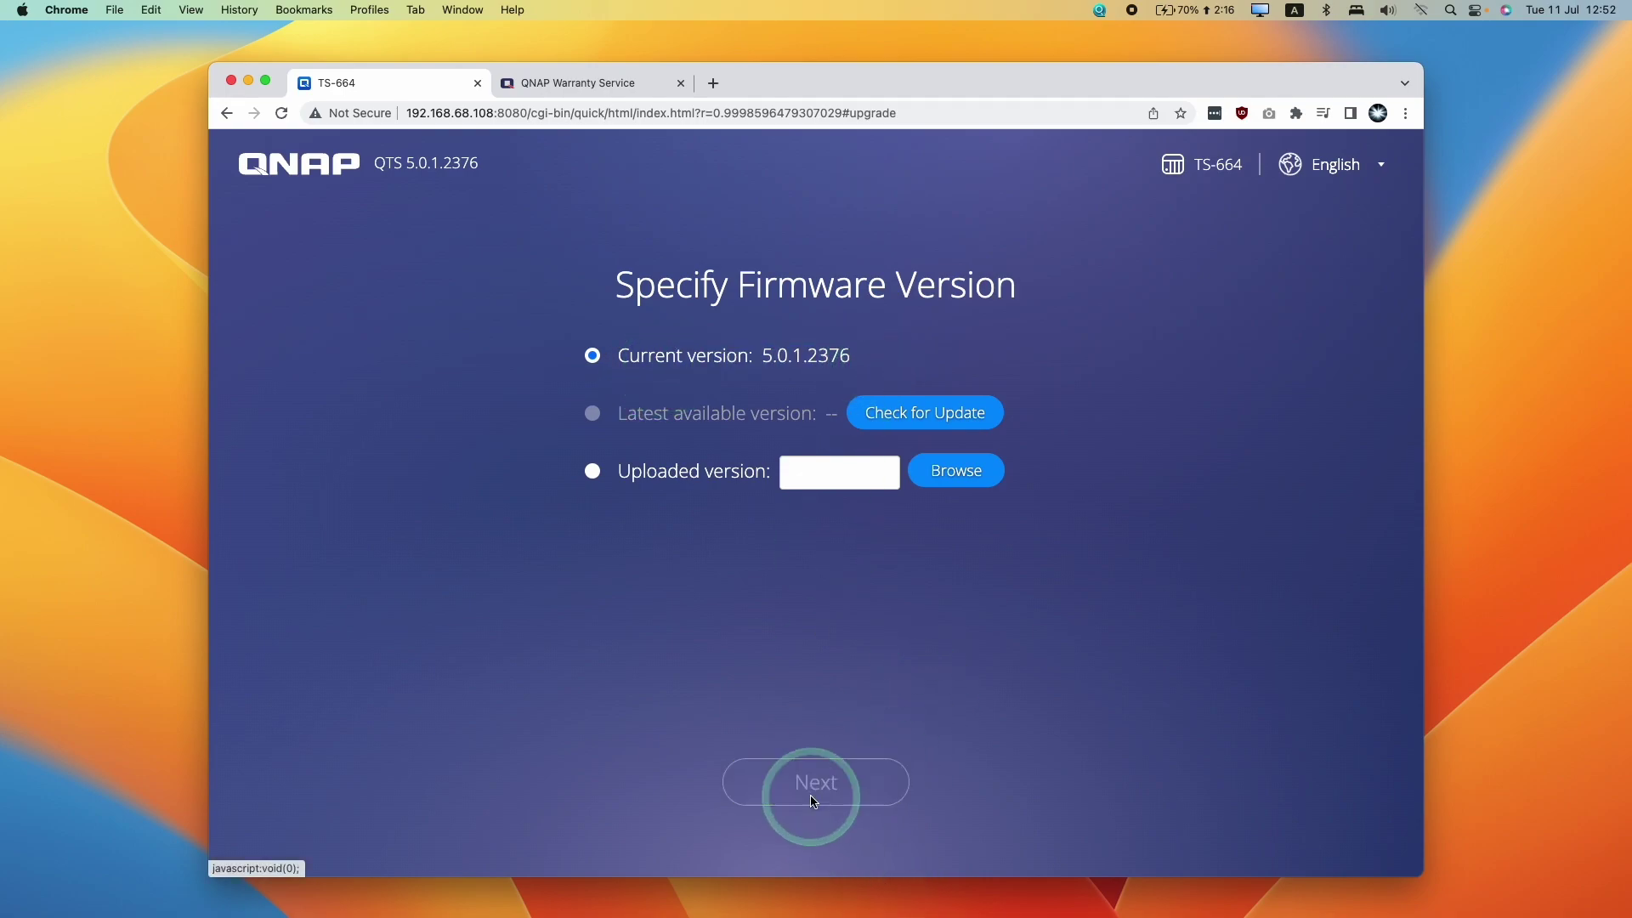
{"action": "left_click", "coordinate": [847, 413]}
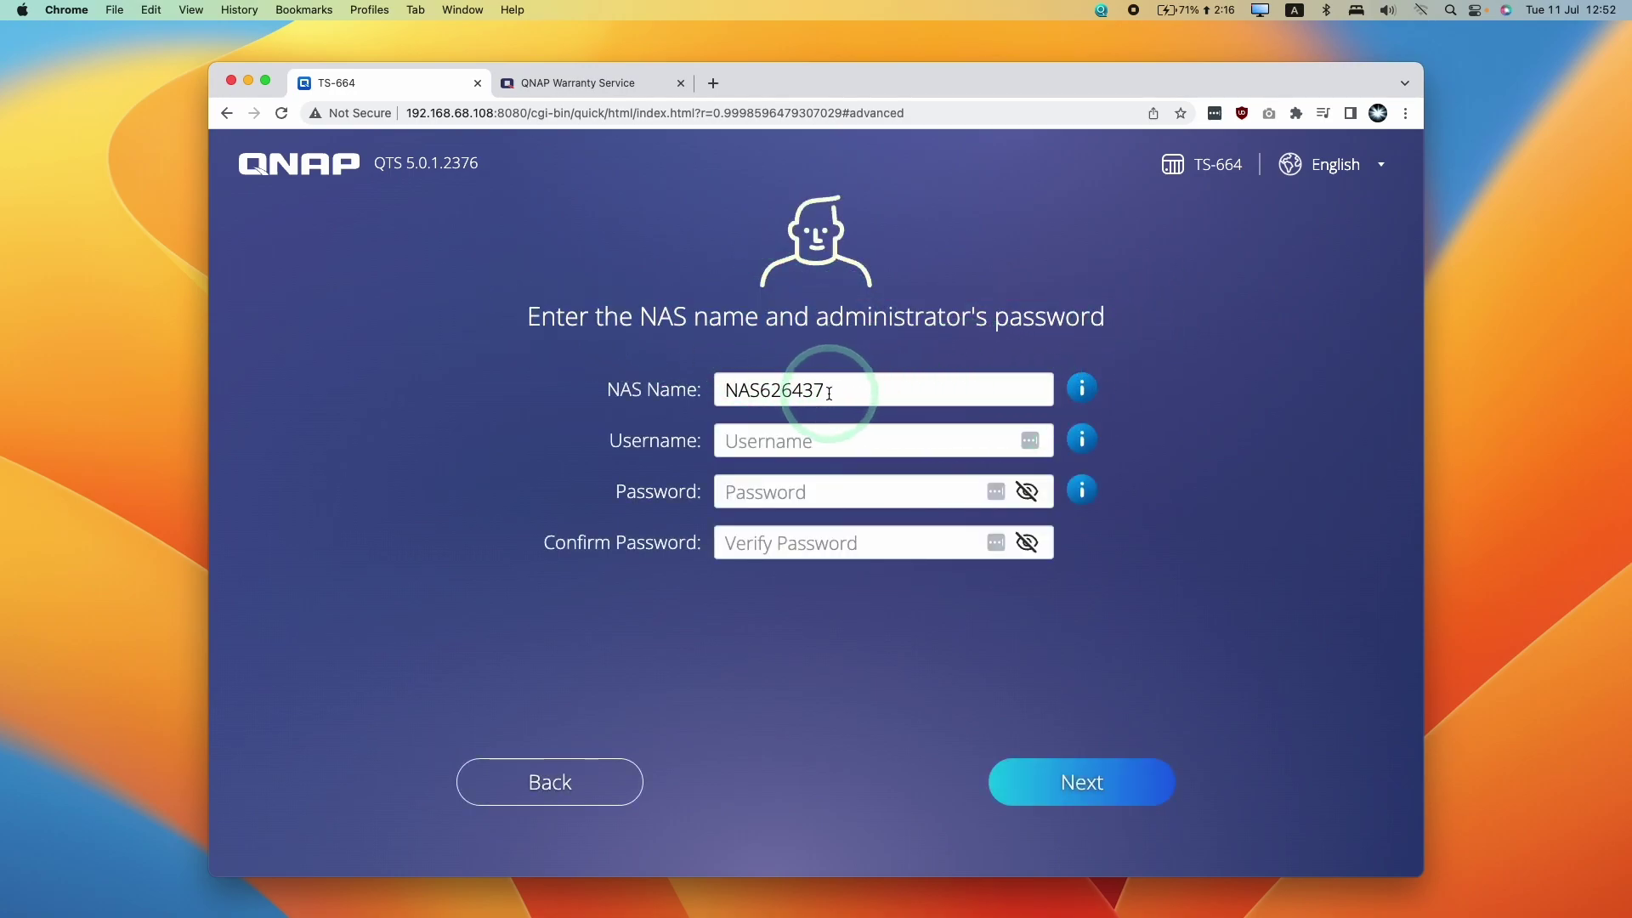
Replace the default NAS name with QNAP1, enter the admin username and password, and continue
{"action": "left_click", "coordinate": [830, 437]}
{"action": "left_click", "coordinate": [613, 371]}
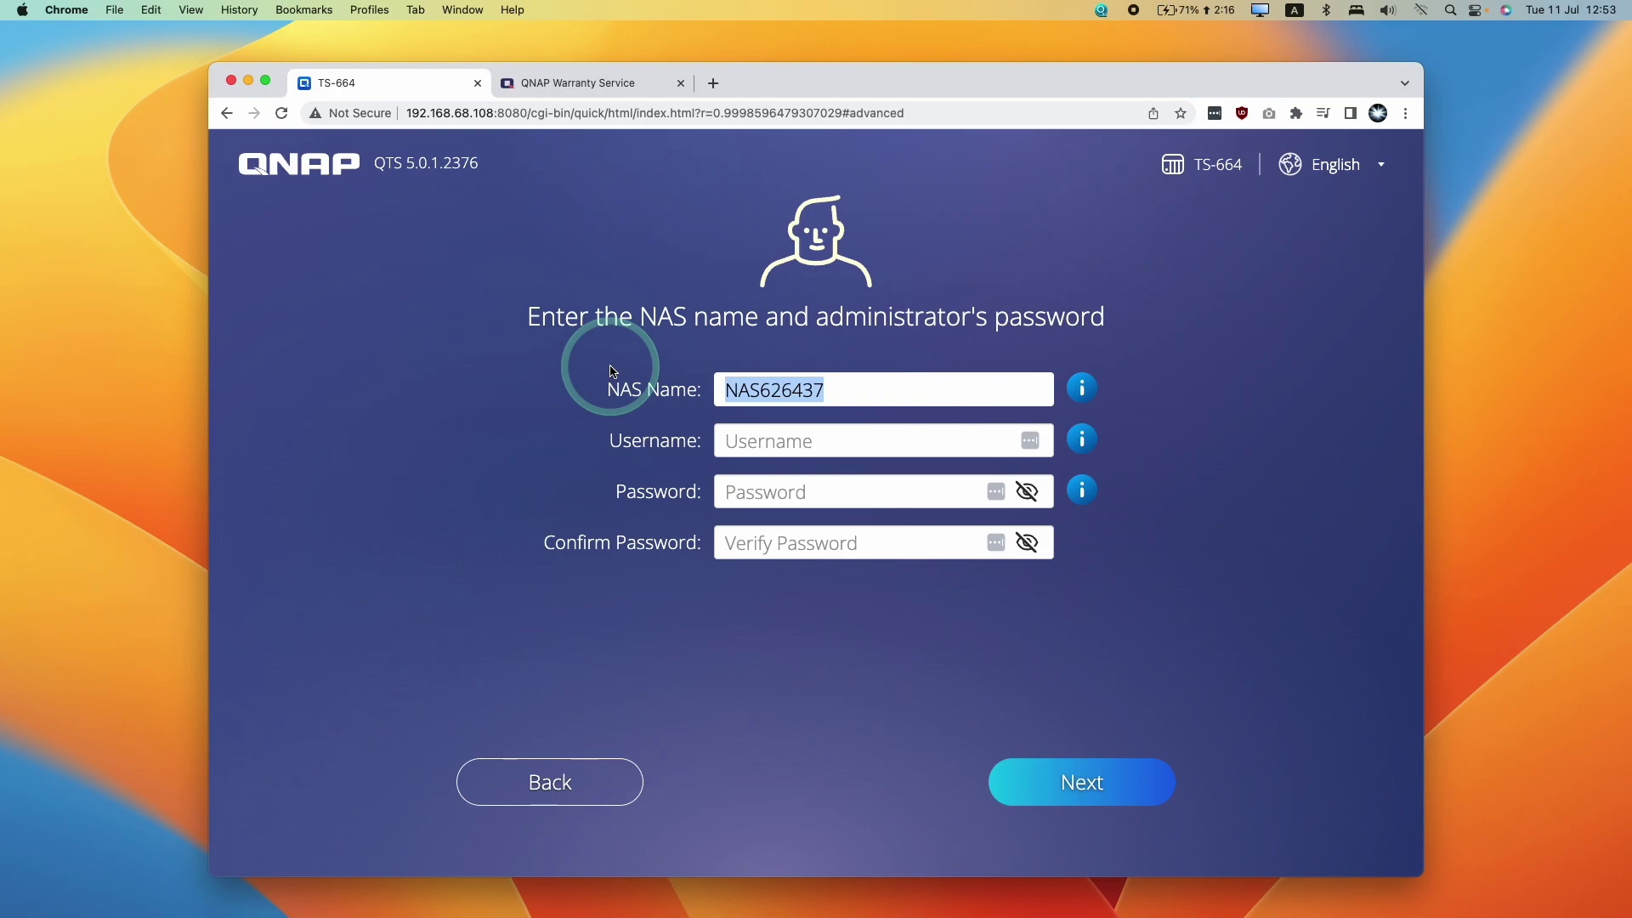
{"action": "left_click", "coordinate": [859, 391]}
{"action": "double_click", "coordinate": [820, 387]}
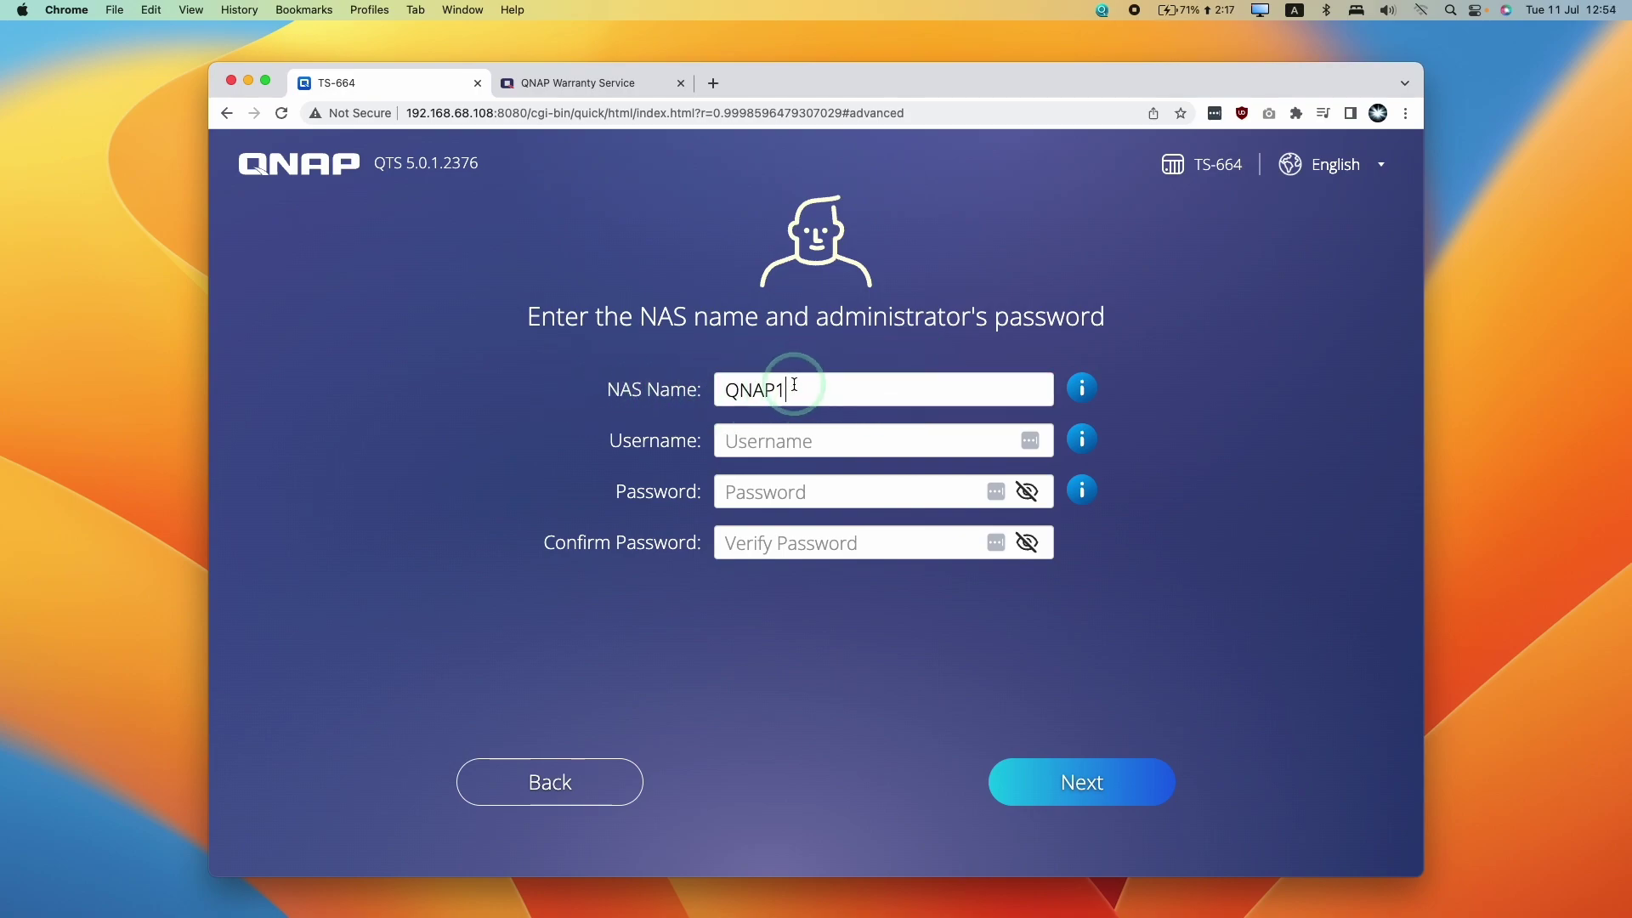
{"action": "left_click", "coordinate": [943, 428]}
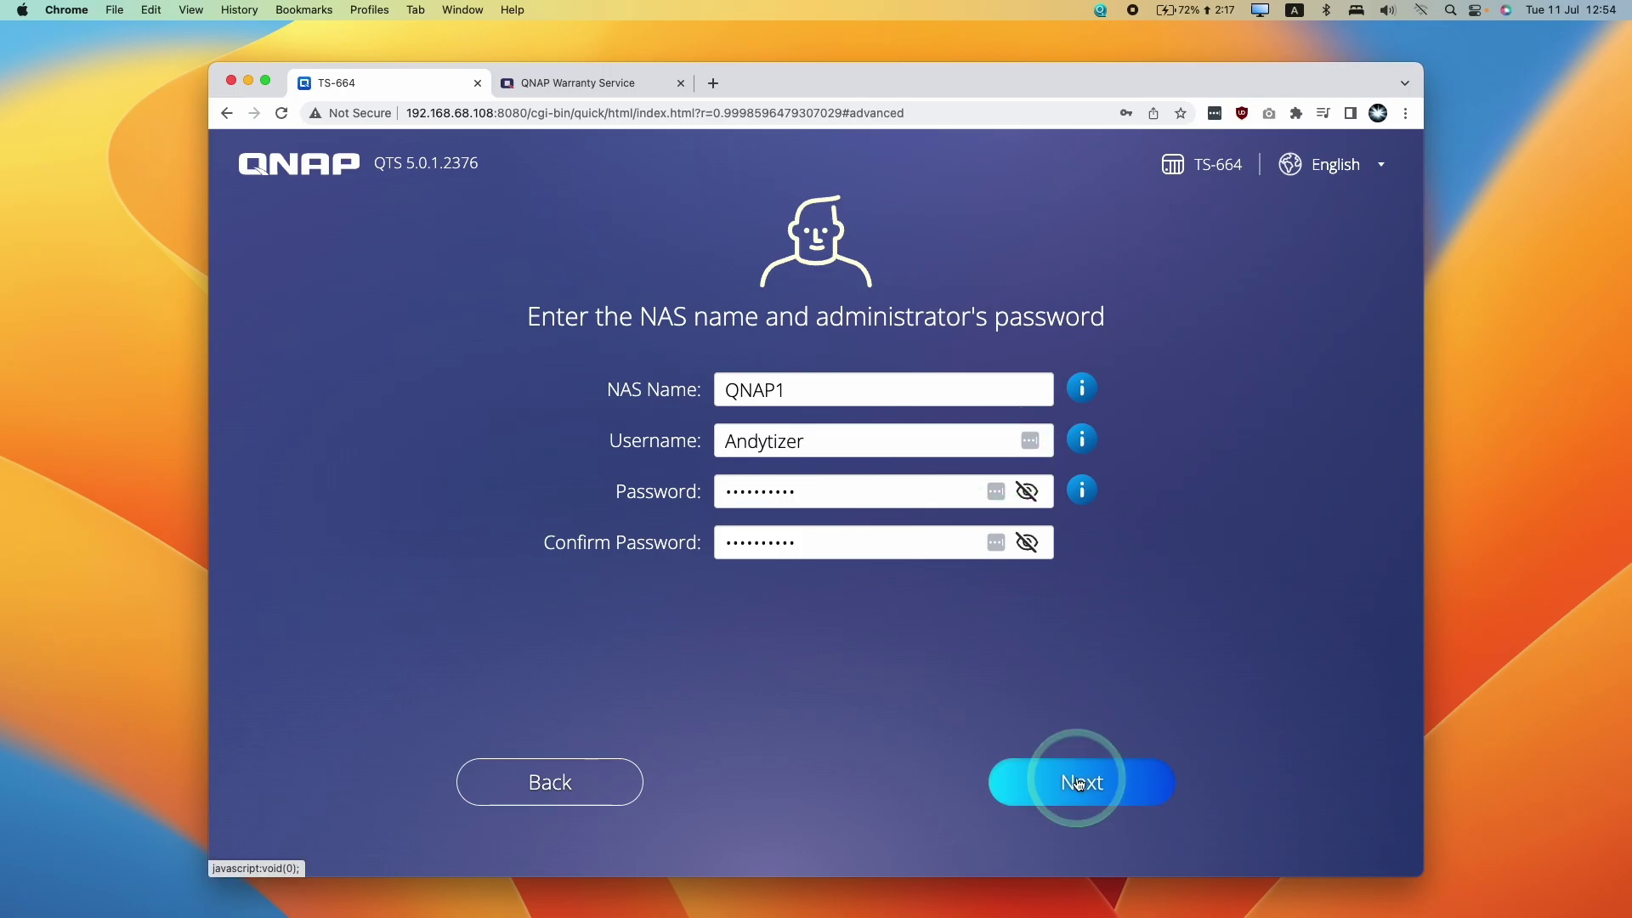
{"action": "left_click", "coordinate": [1073, 782]}
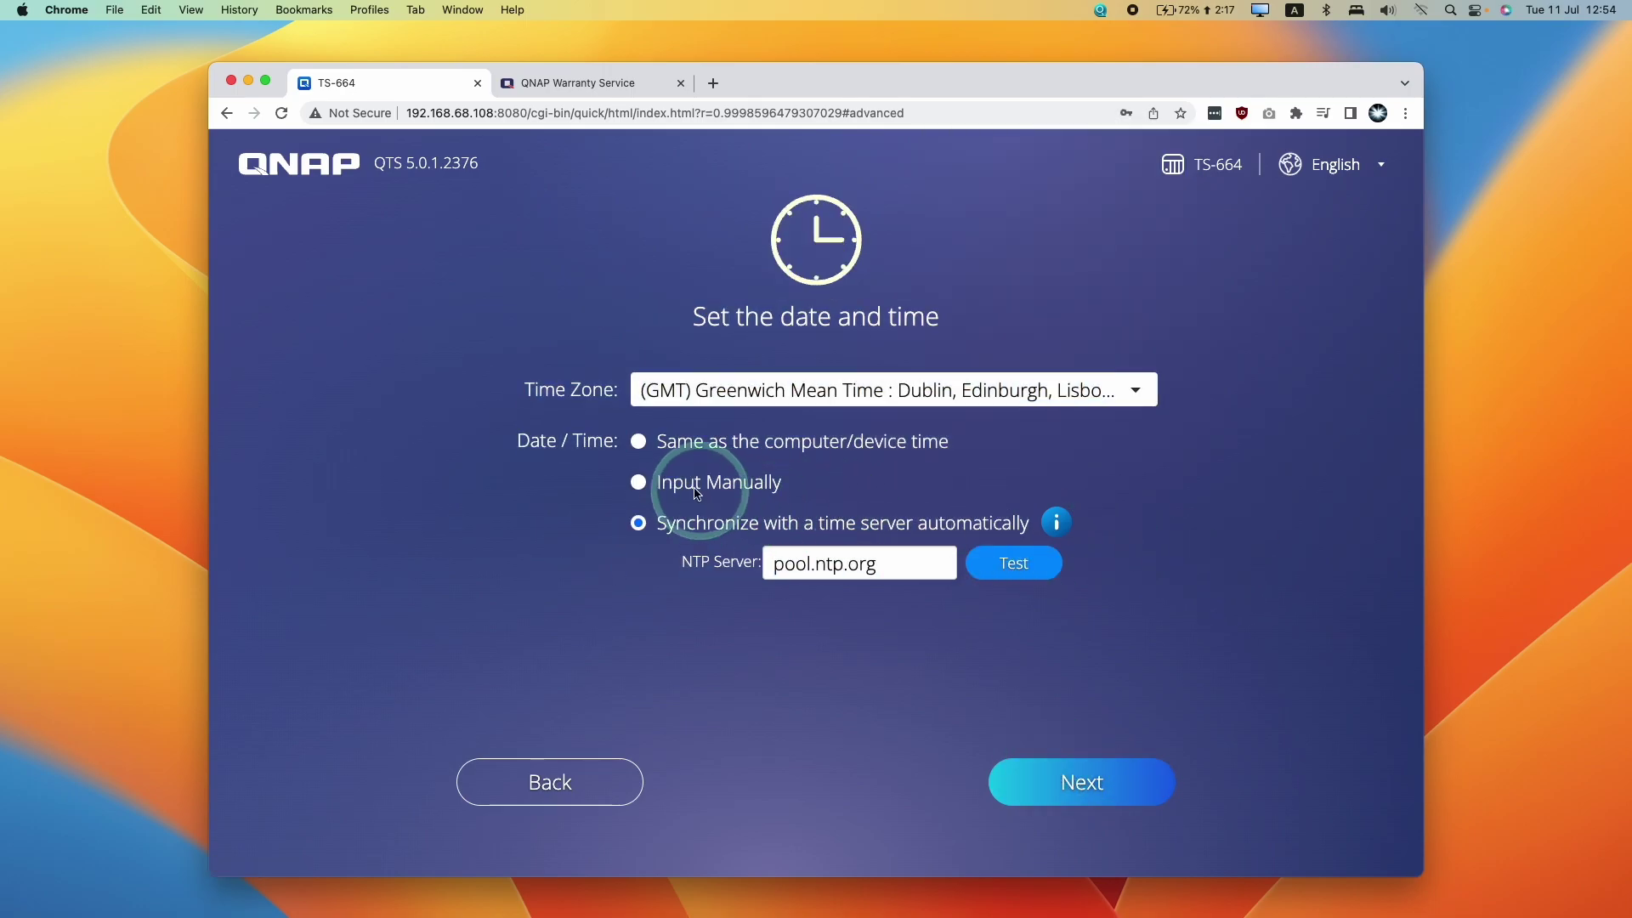
Keep the time synchronized with the pool.ntp.org server and continue to network settings
{"action": "left_click_drag", "start_coordinate": [650, 523], "coordinate": [955, 520]}
{"action": "left_click", "coordinate": [994, 592]}
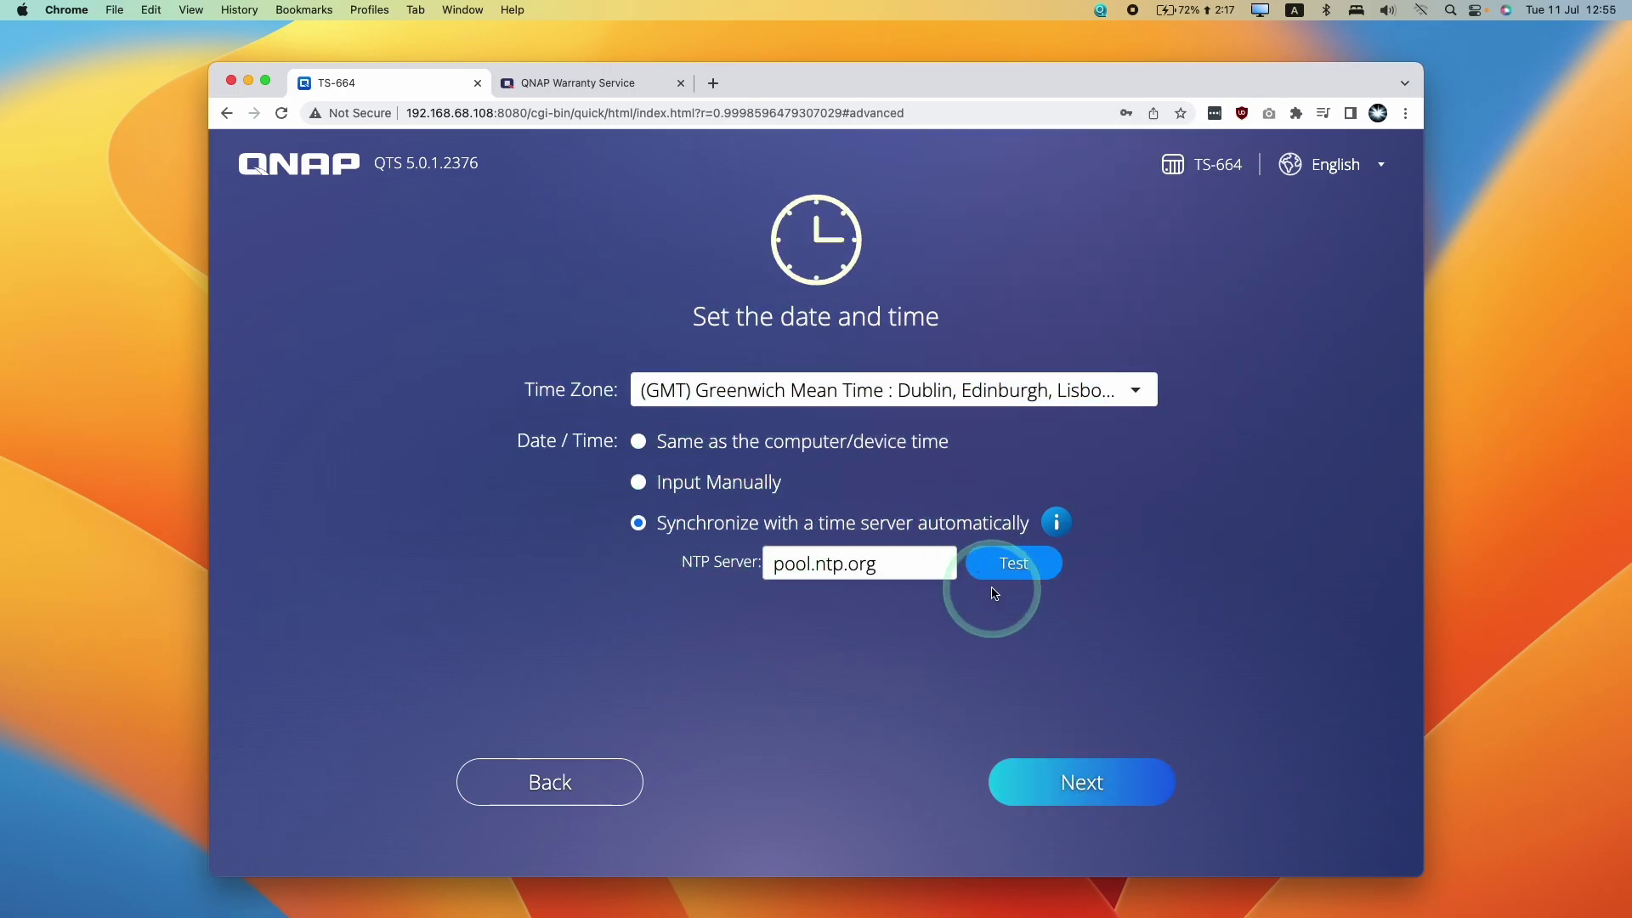
{"action": "left_click", "coordinate": [1083, 784]}
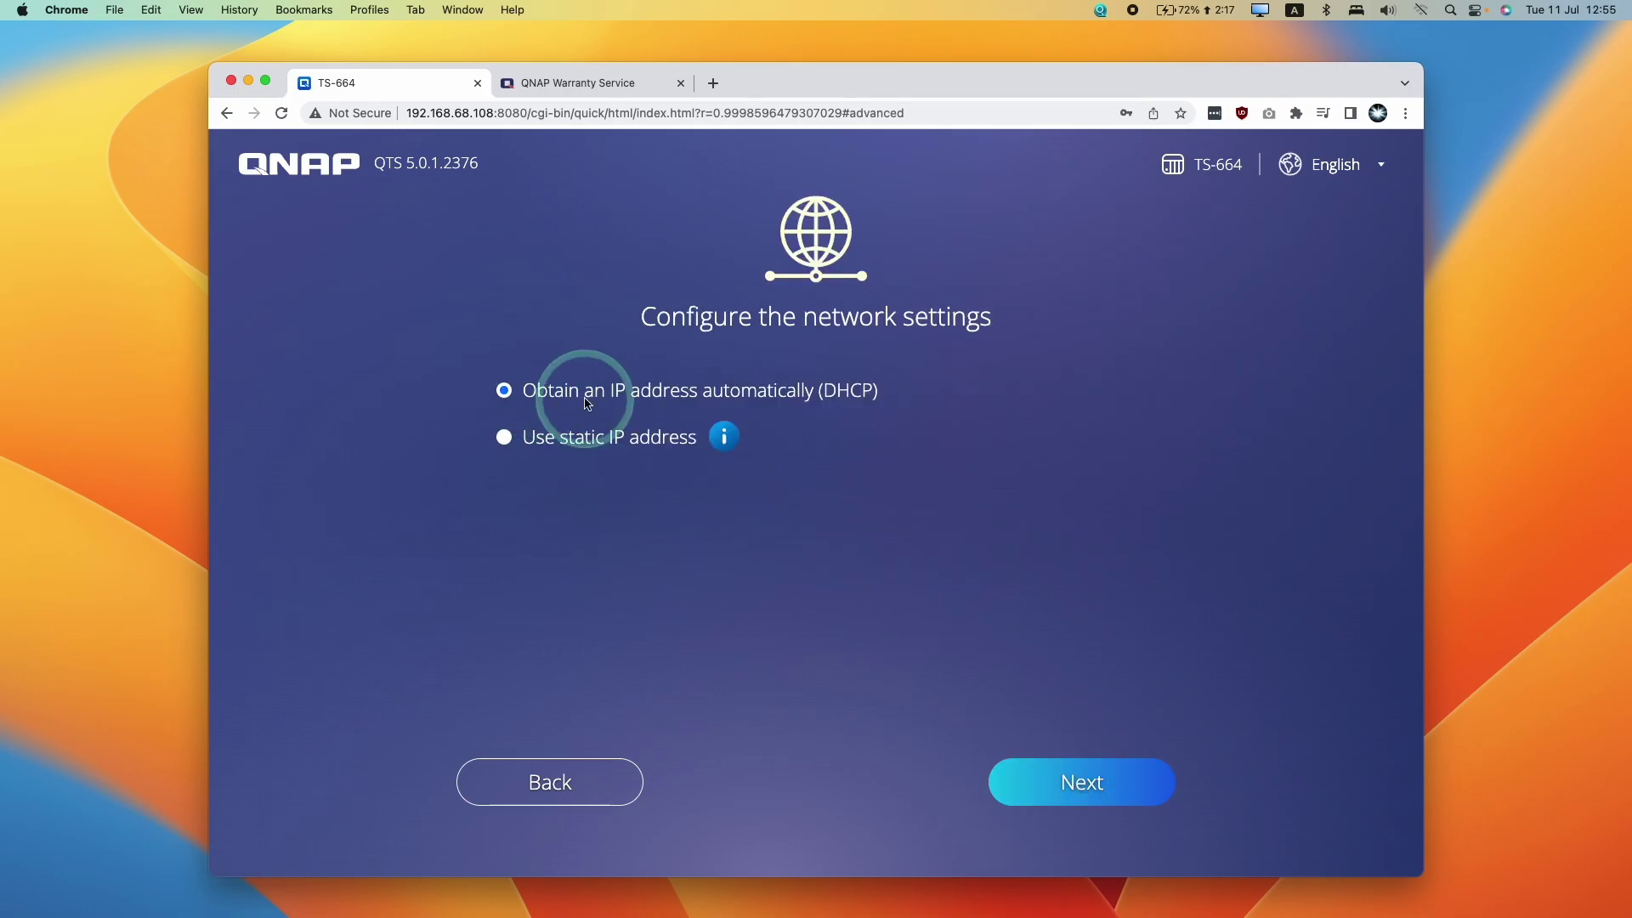
Switch to a static IP address ending in 250 (192.168.68.250) and continue
{"action": "left_click_drag", "start_coordinate": [539, 389], "coordinate": [706, 391]}
{"action": "left_click", "coordinate": [906, 396]}
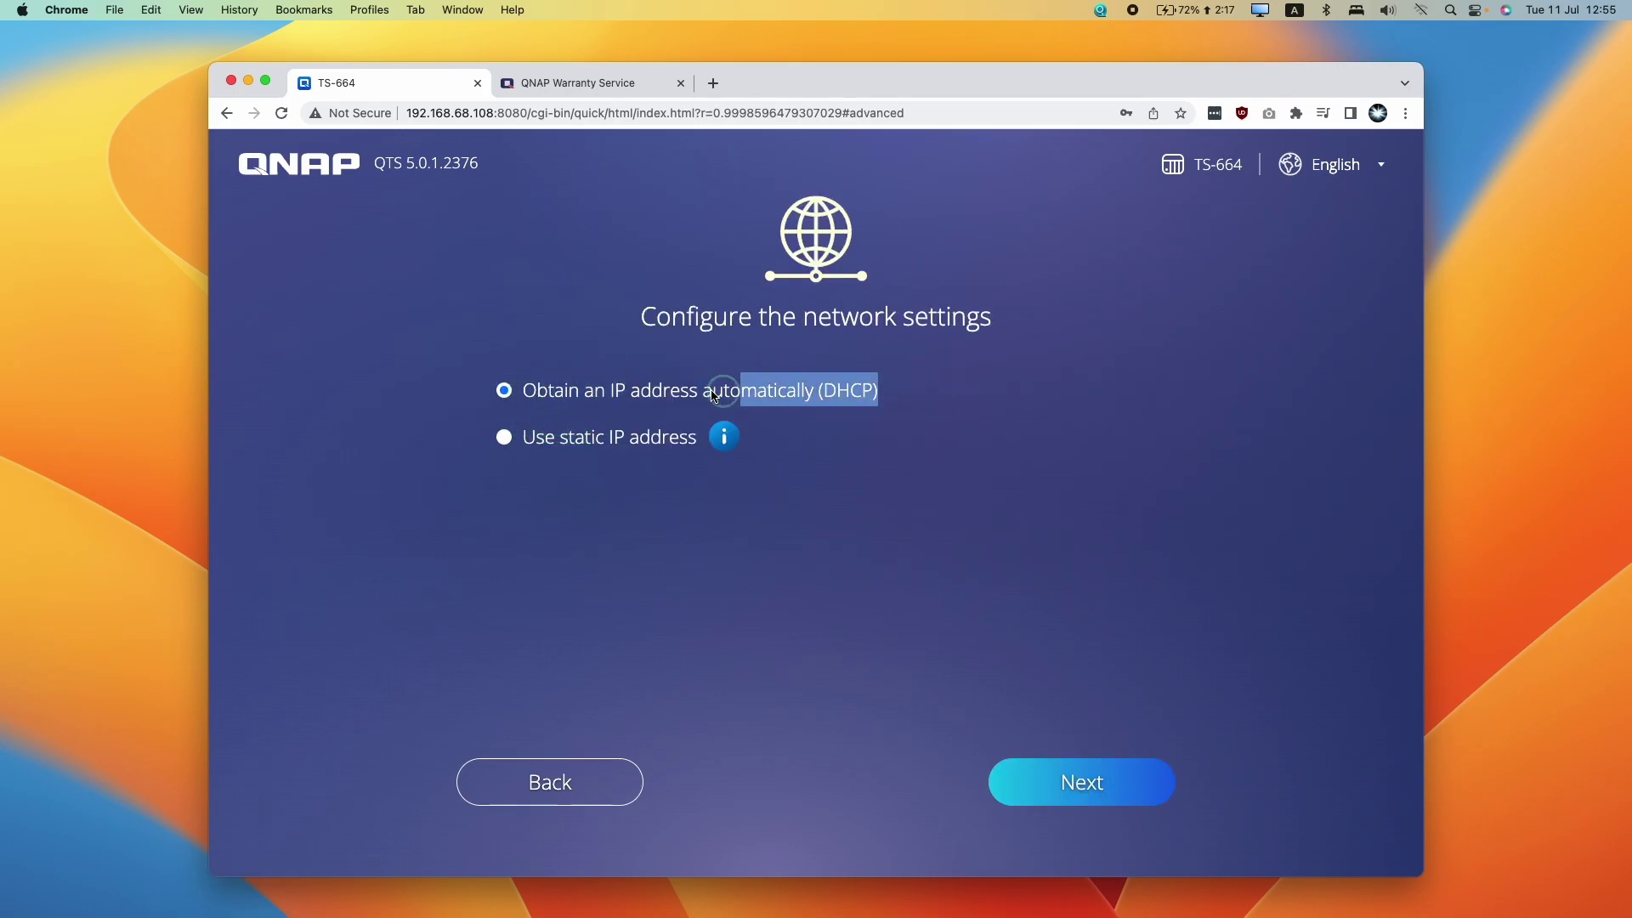
{"action": "left_click", "coordinate": [626, 387]}
{"action": "left_click", "coordinate": [508, 431]}
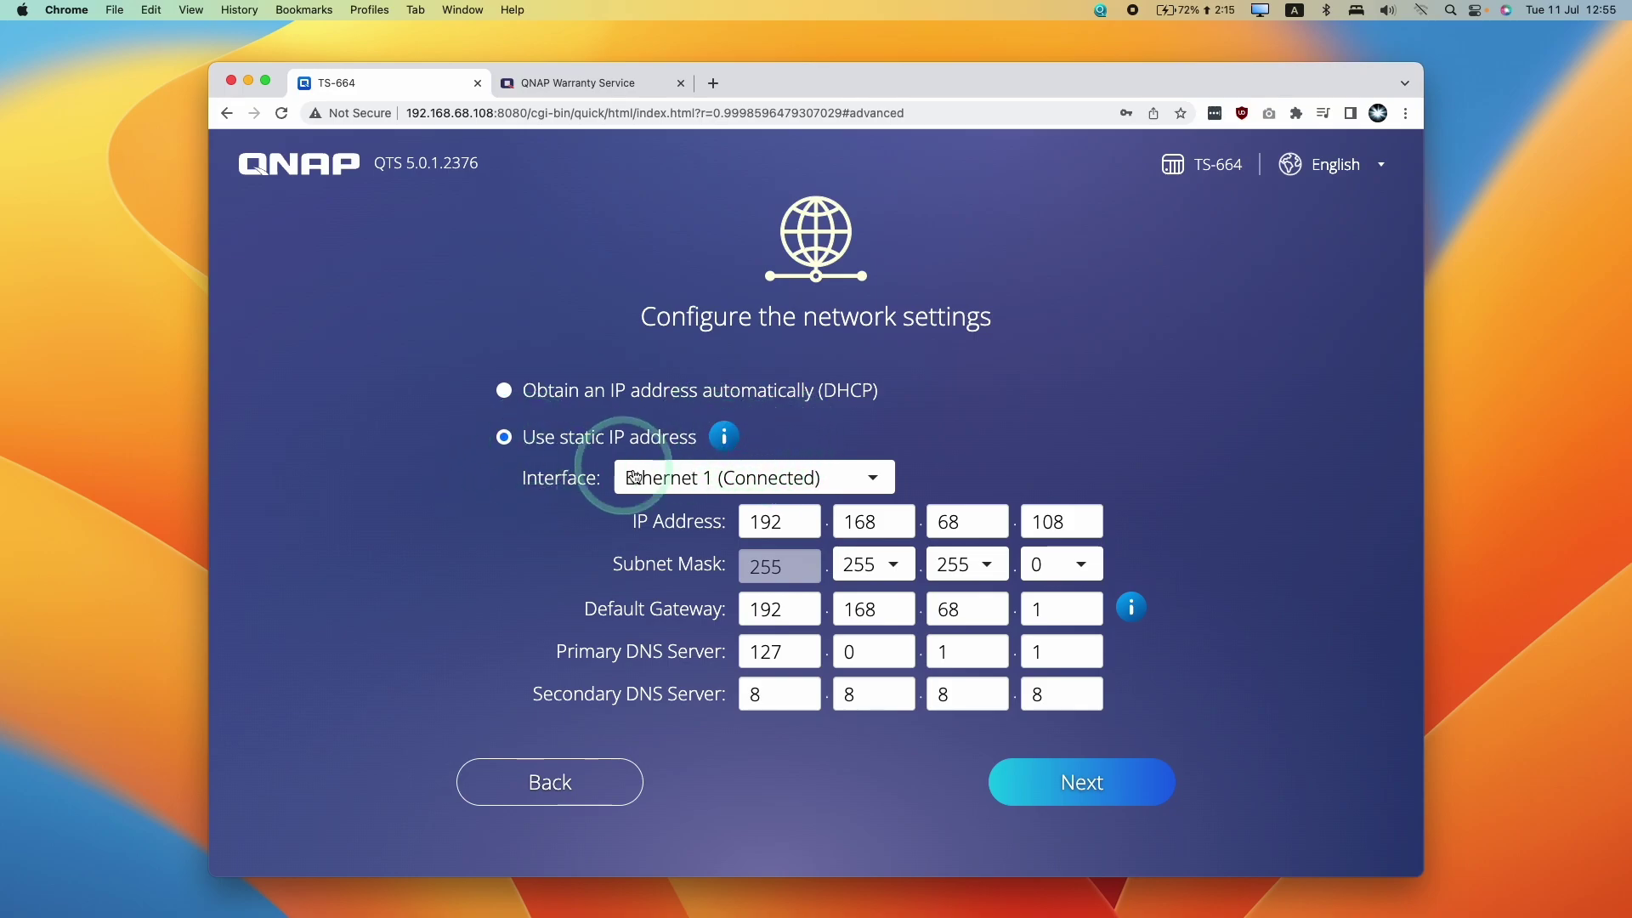
{"action": "left_click_drag", "start_coordinate": [514, 435], "coordinate": [655, 440]}
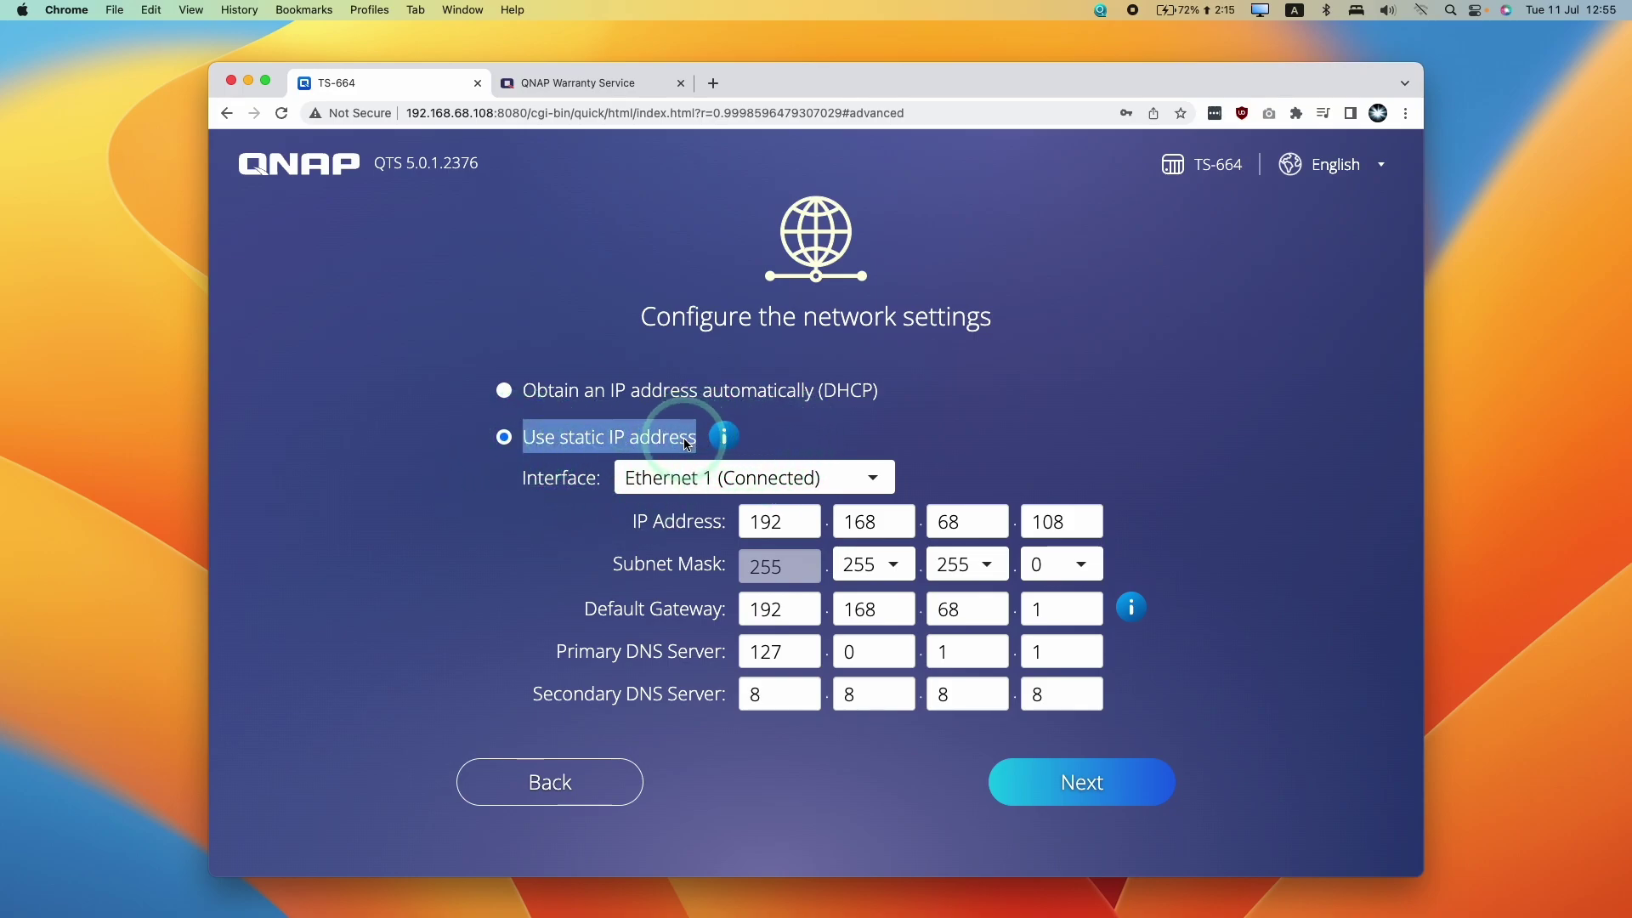
{"action": "left_click", "coordinate": [503, 436]}
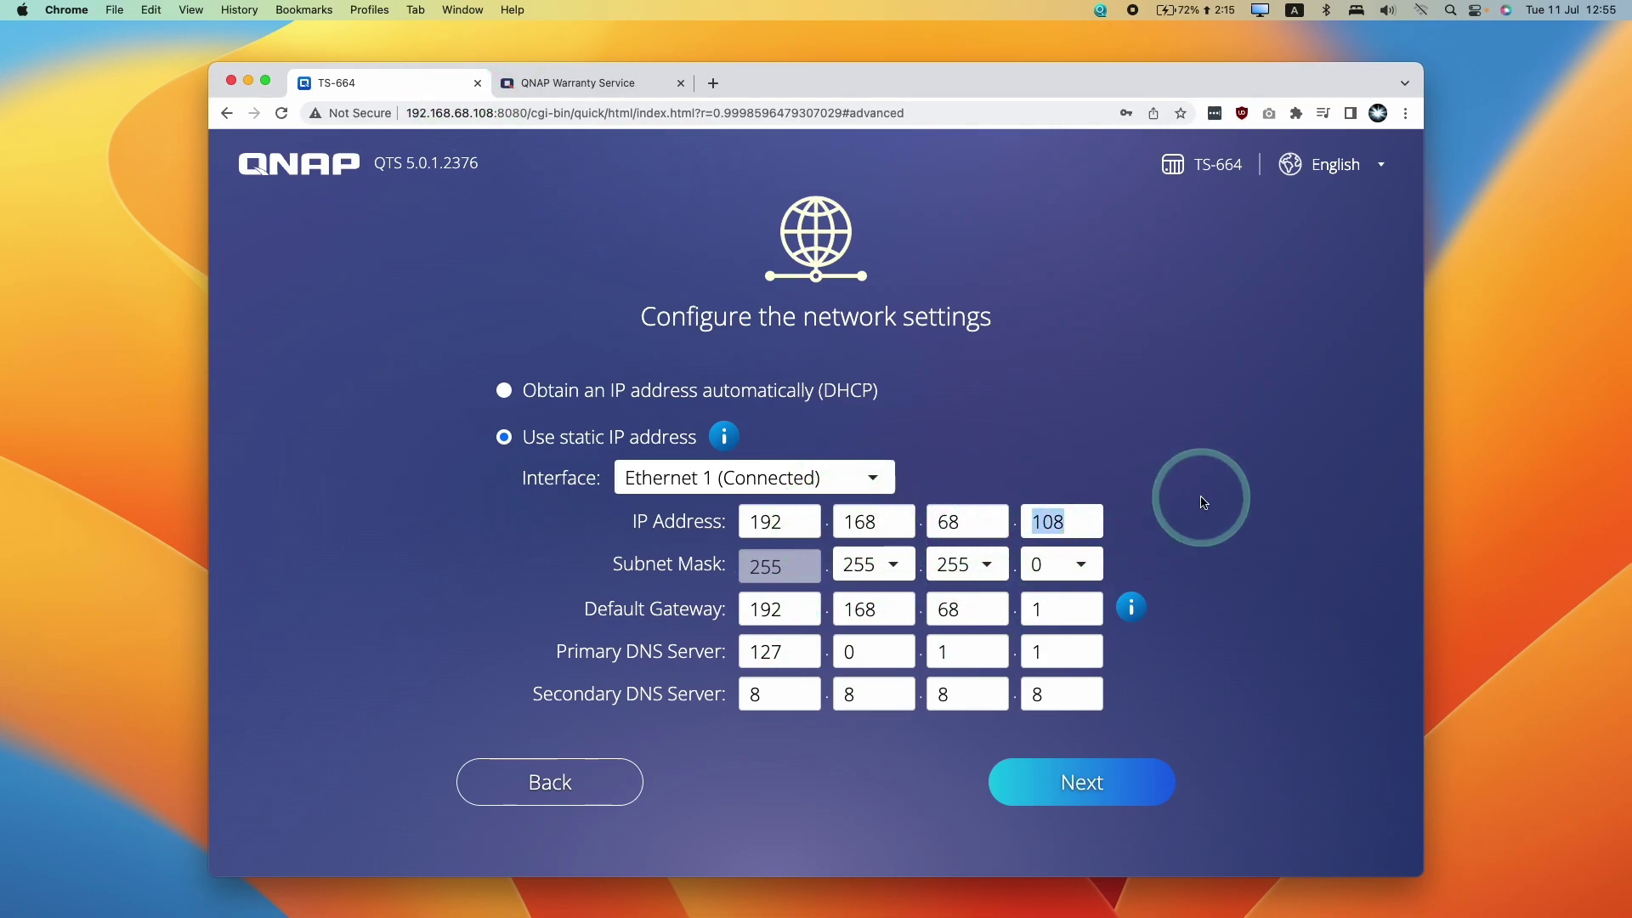
{"action": "type", "text": "250"}
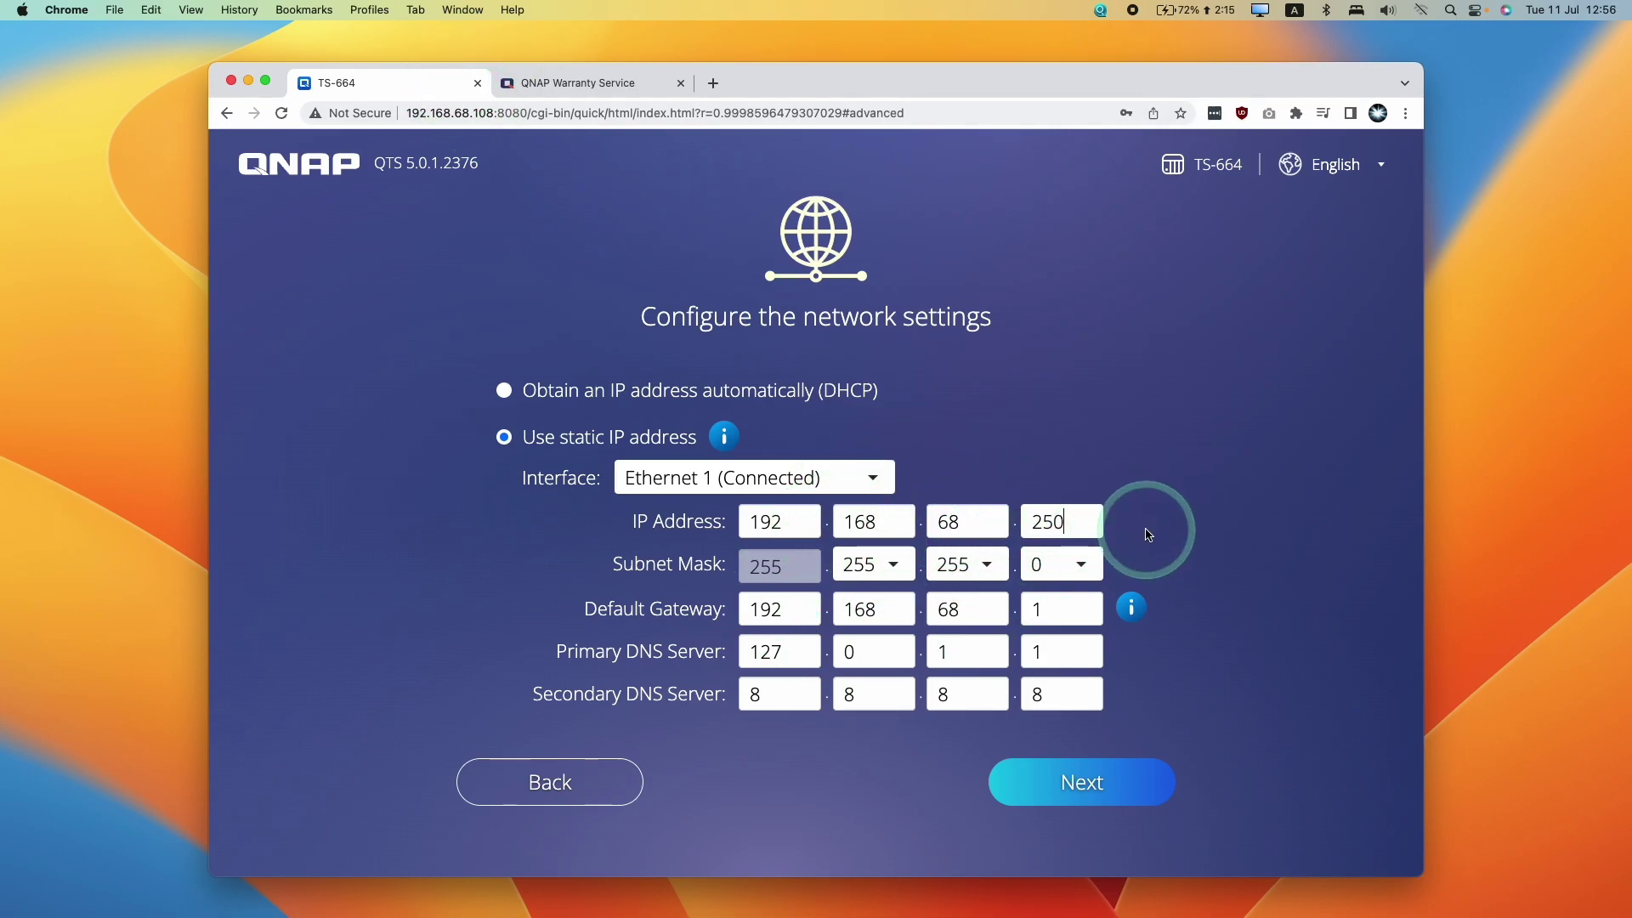
{"action": "left_click_drag", "start_coordinate": [1148, 534], "coordinate": [977, 503]}
{"action": "left_click", "coordinate": [1060, 546]}
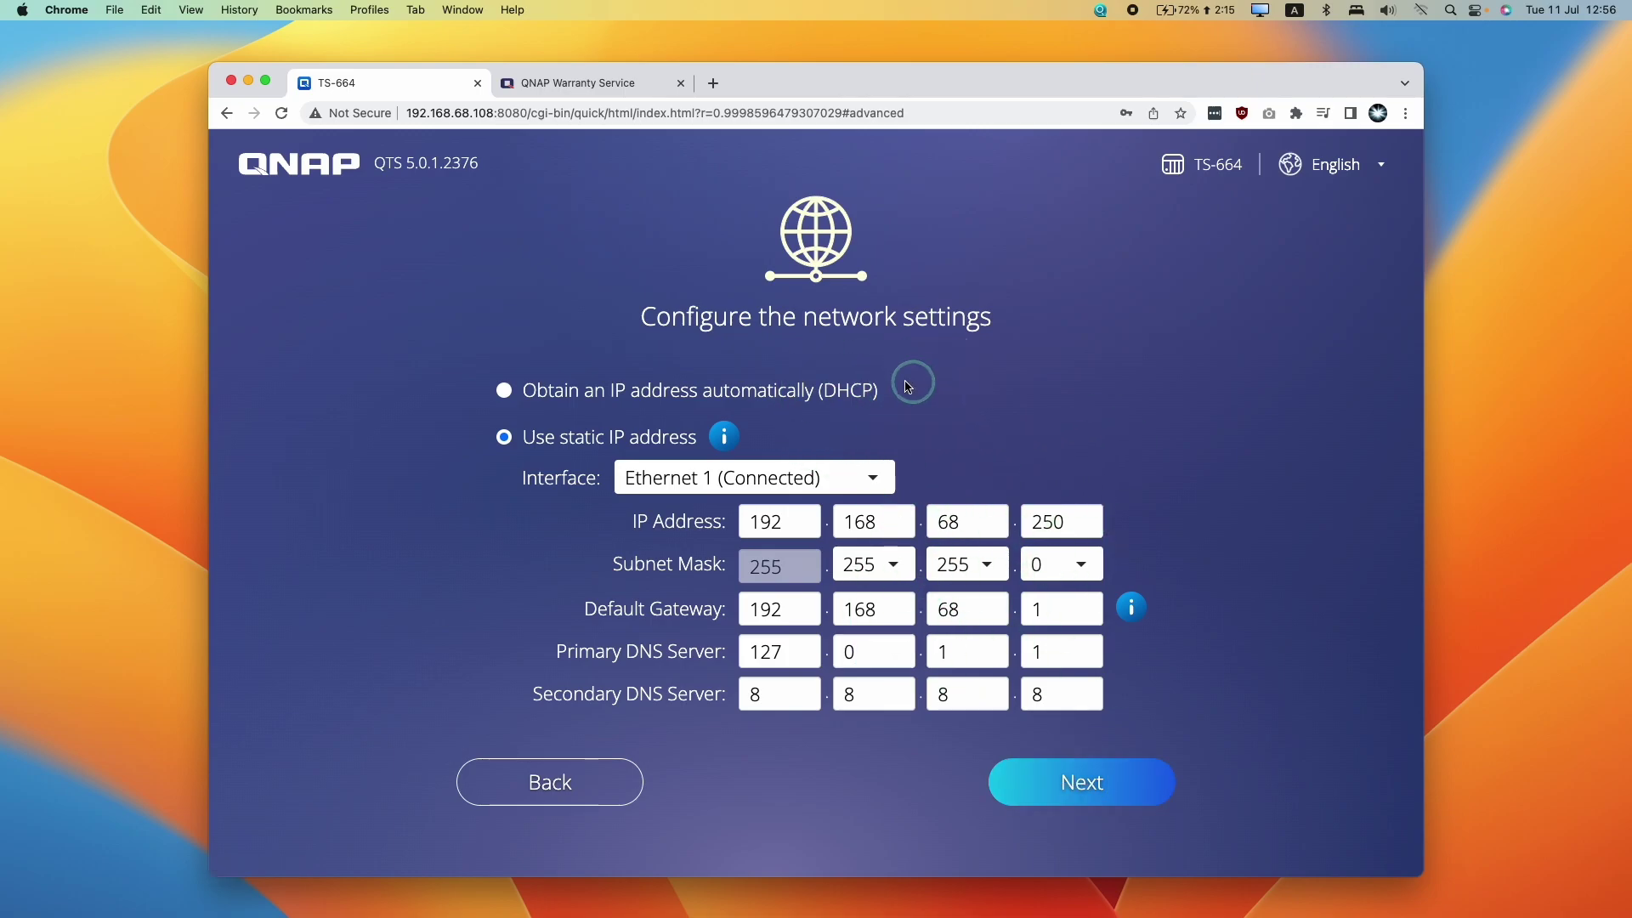
{"action": "left_click", "coordinate": [831, 389]}
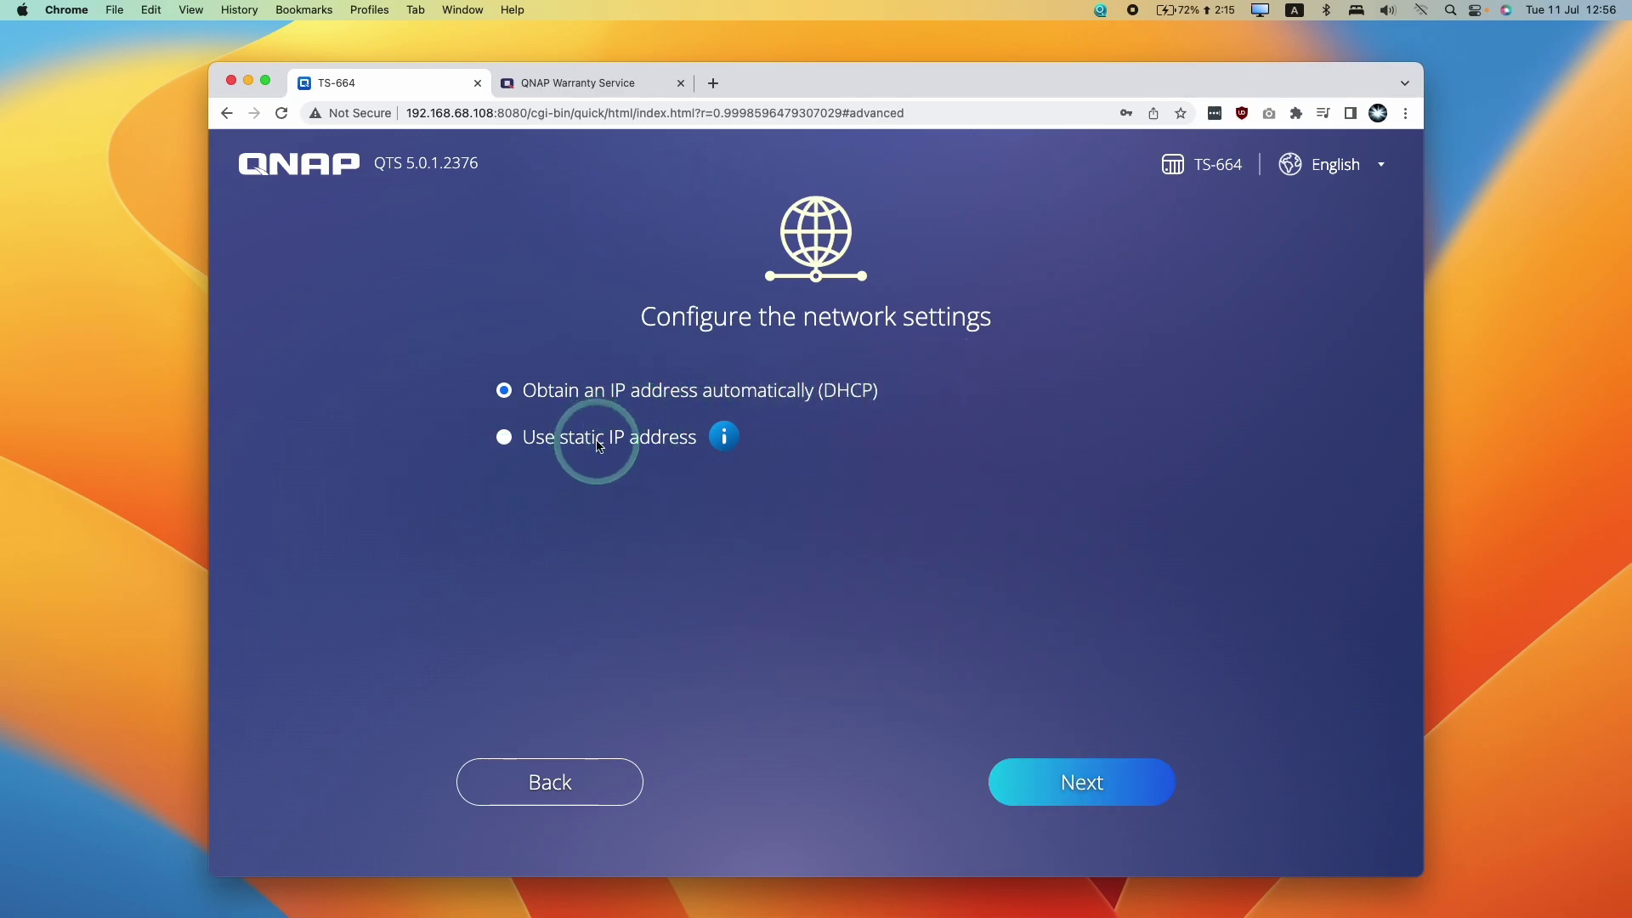
{"action": "left_click", "coordinate": [598, 445]}
{"action": "left_click", "coordinate": [1084, 783]}
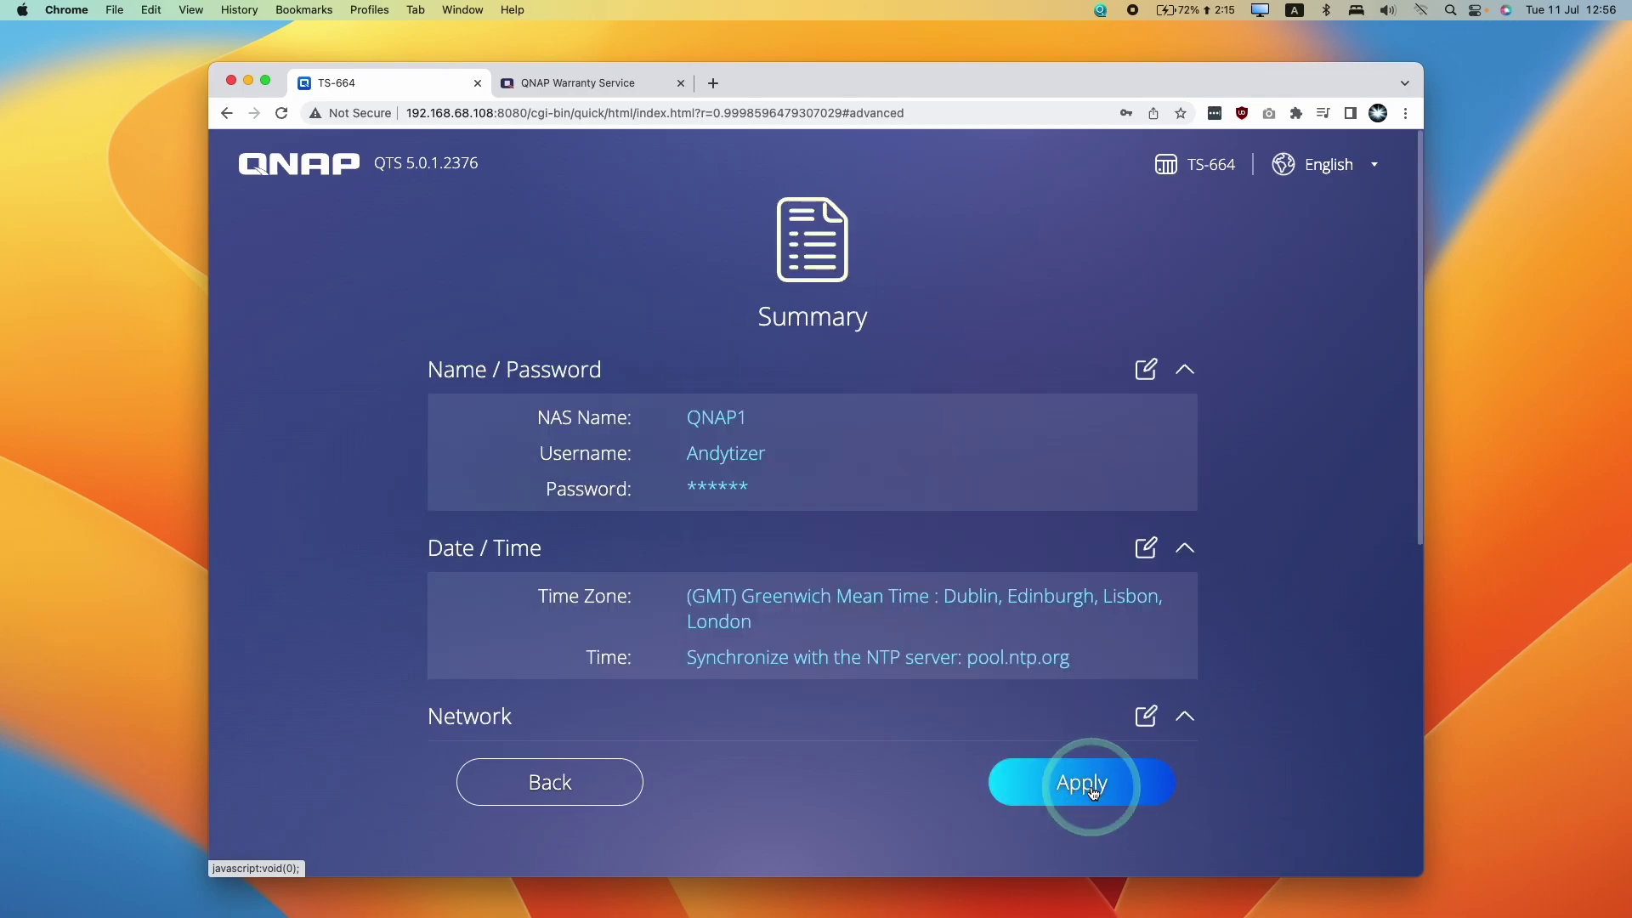
Apply the setup and confirm Initialize in the warning that all drive data will be erased
{"action": "left_click", "coordinate": [1092, 789]}
{"action": "left_click_drag", "start_coordinate": [651, 483], "coordinate": [714, 497]}
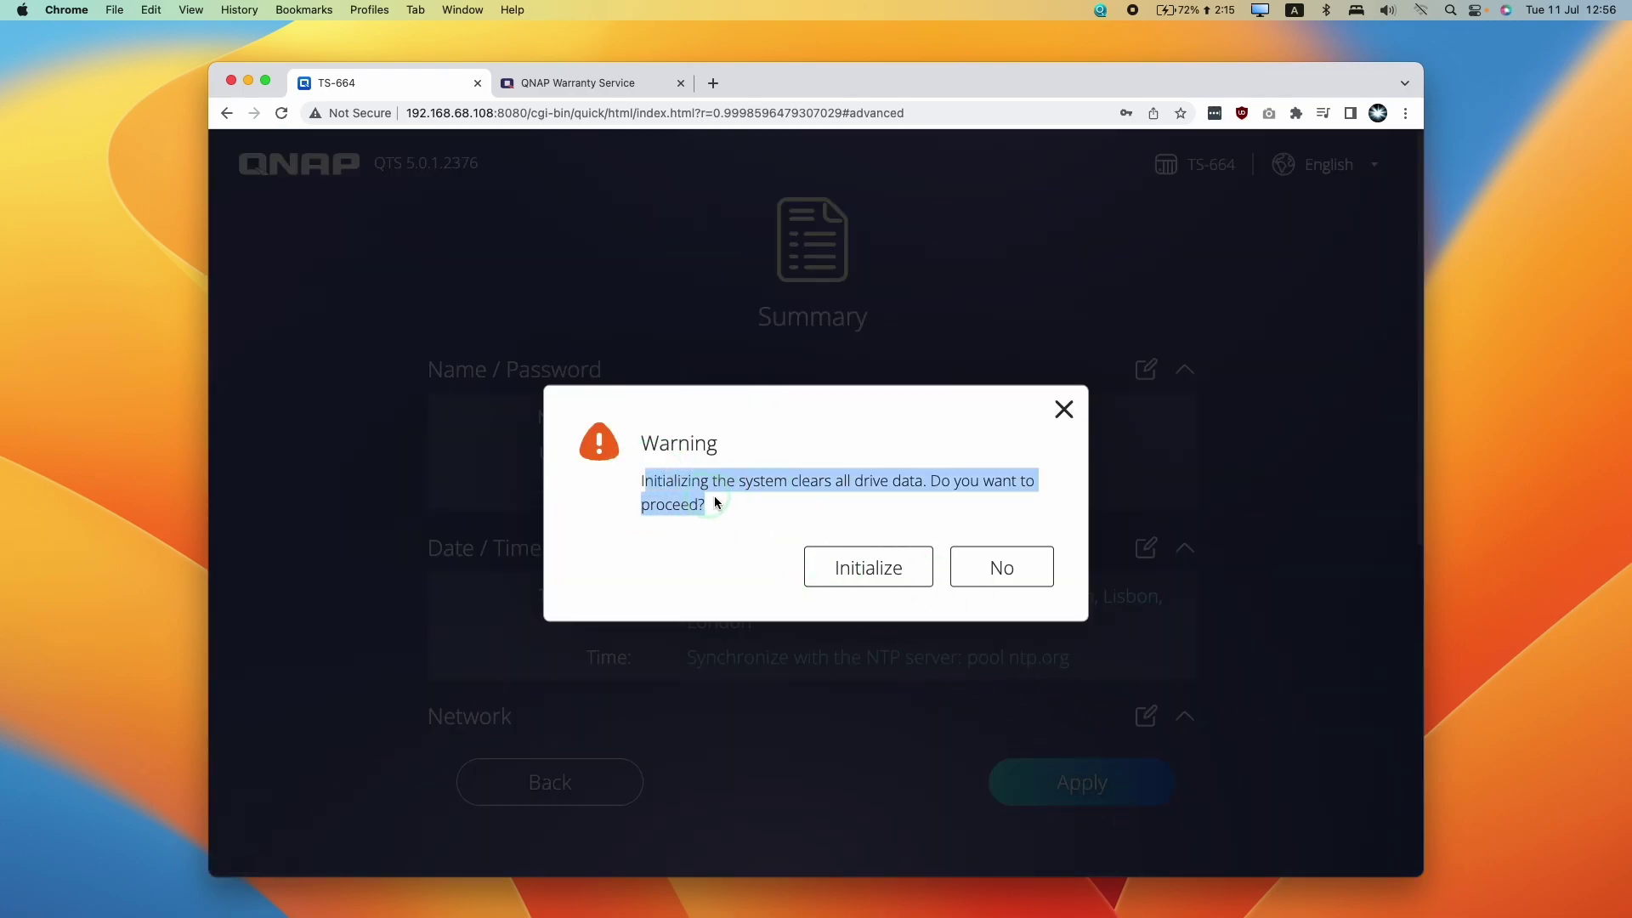
{"action": "left_click", "coordinate": [752, 495]}
{"action": "left_click", "coordinate": [744, 537]}
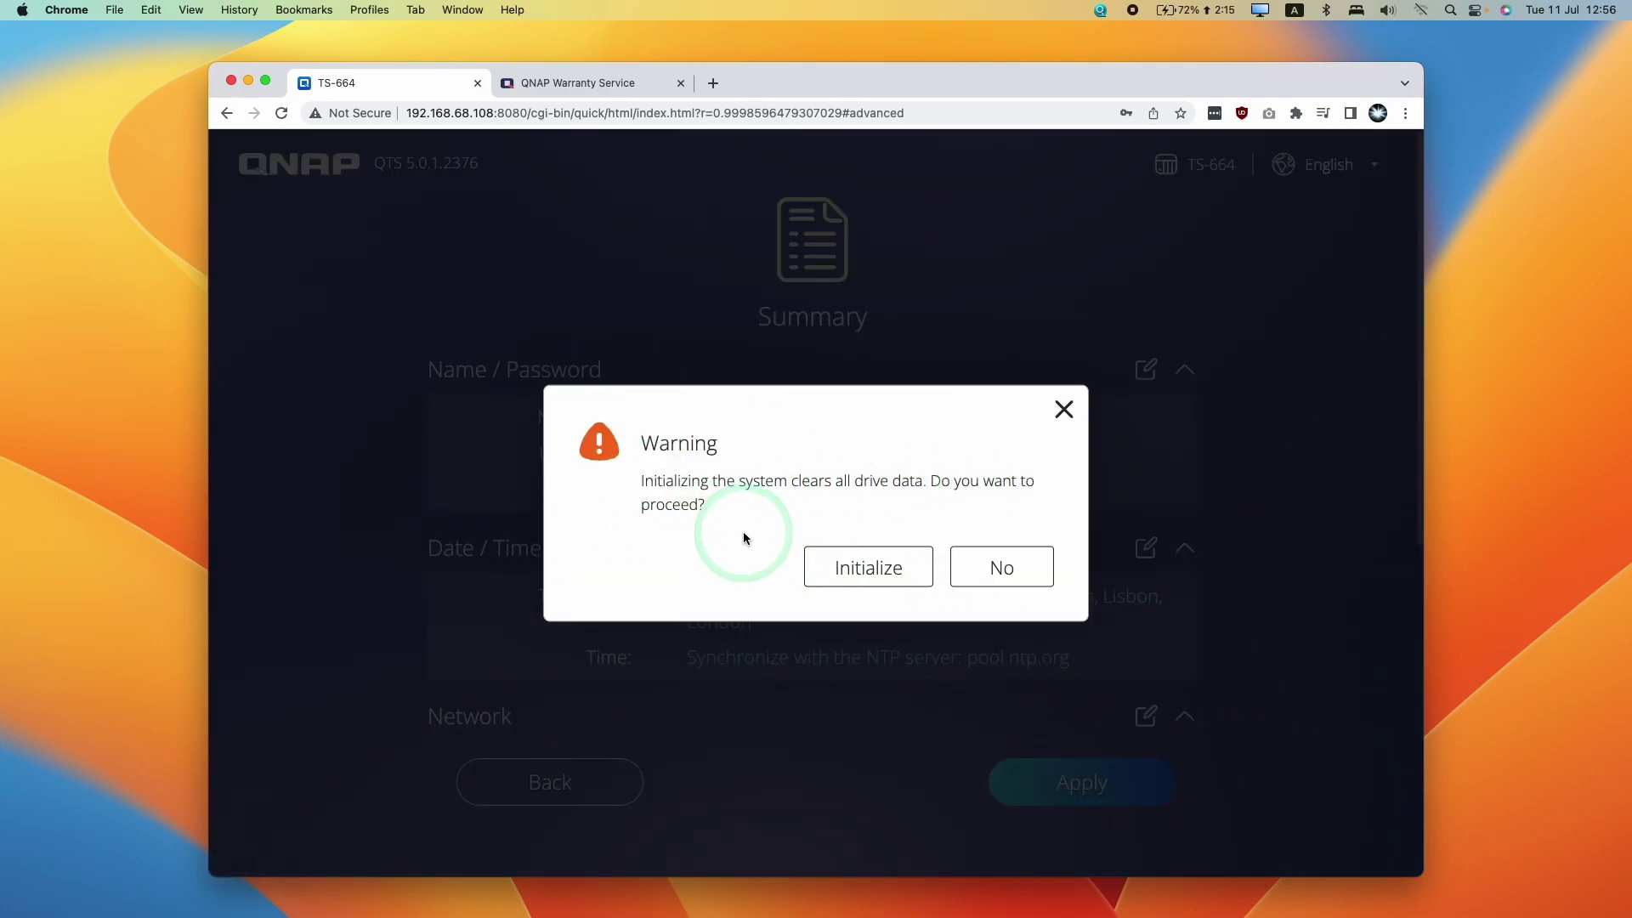
{"action": "left_click", "coordinate": [704, 508]}
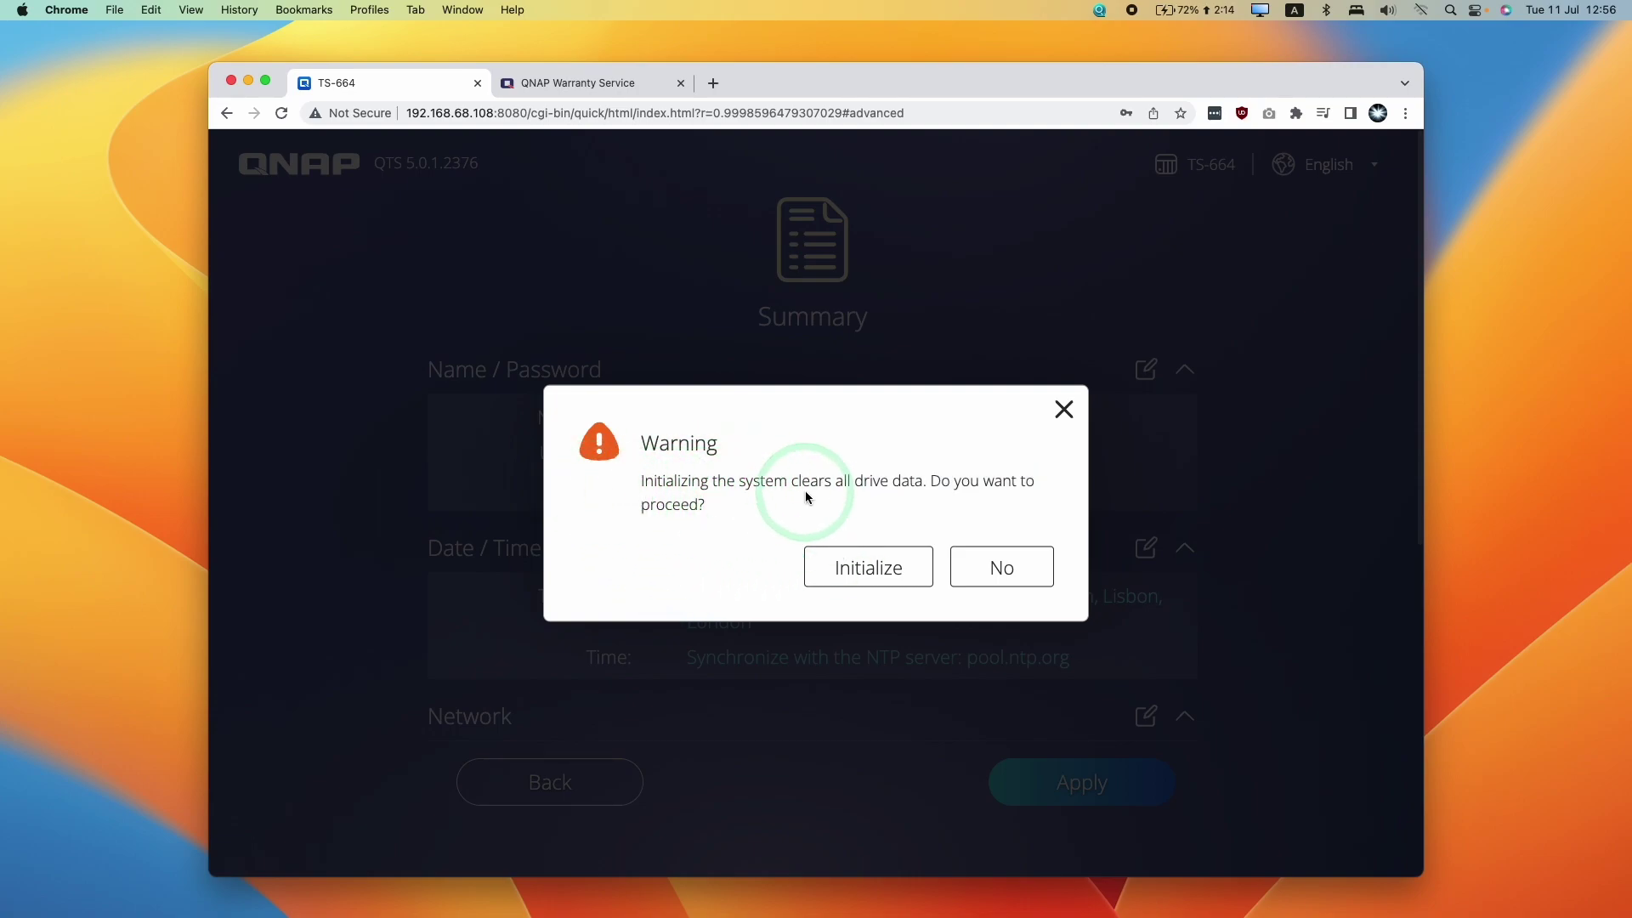
{"action": "left_click", "coordinate": [928, 509]}
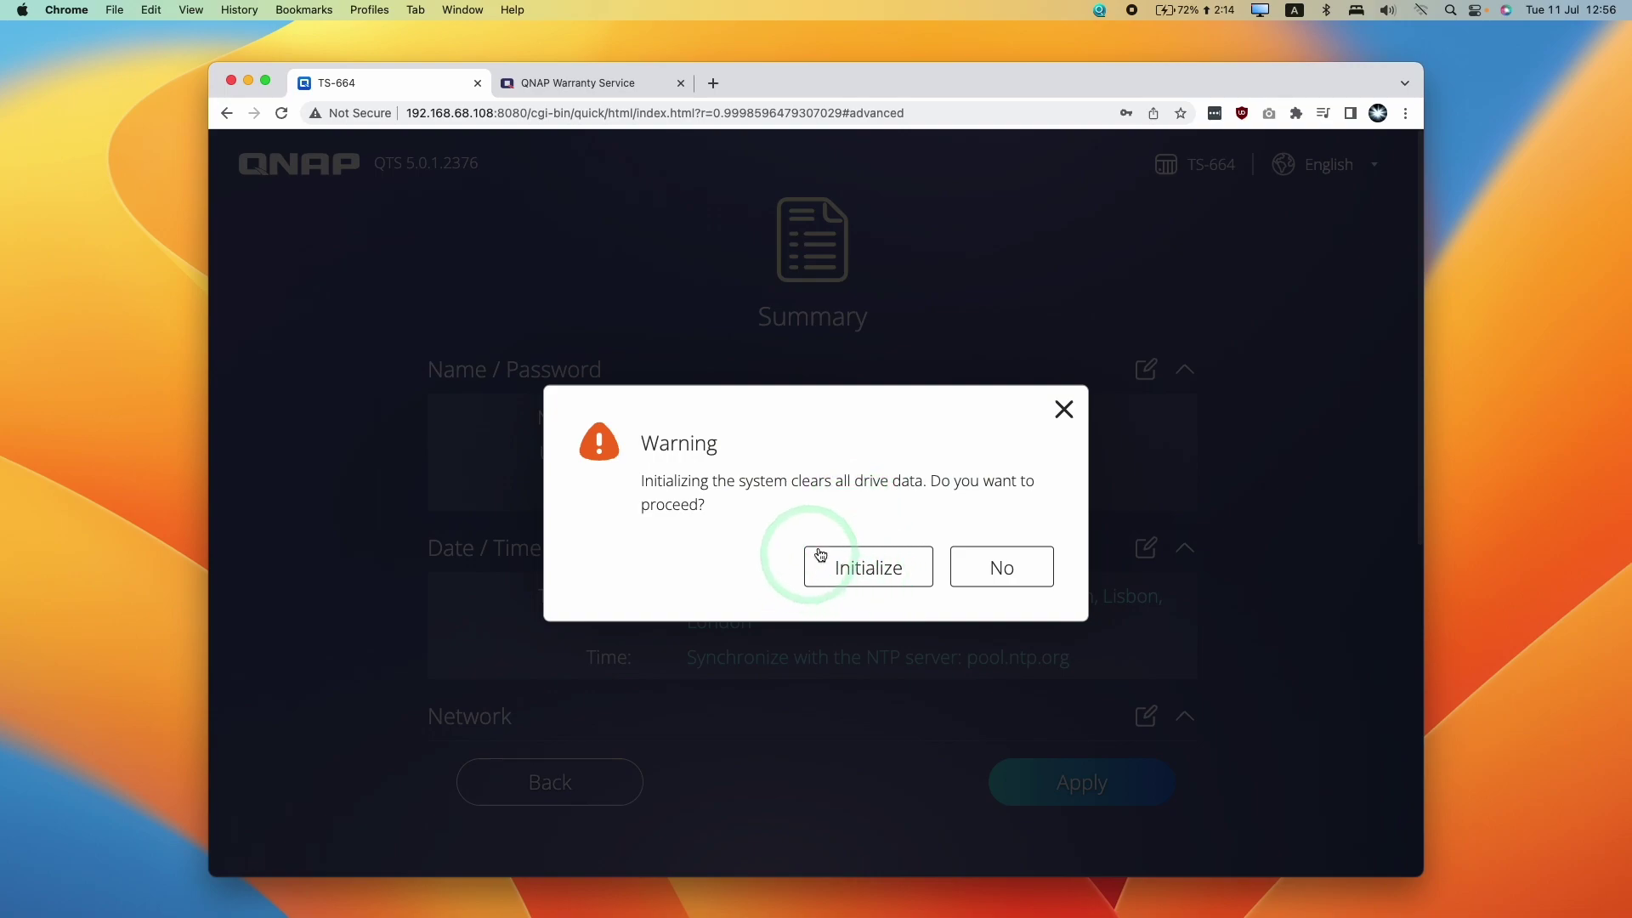
{"action": "left_click_drag", "start_coordinate": [814, 500], "coordinate": [833, 485]}
{"action": "left_click", "coordinate": [894, 491]}
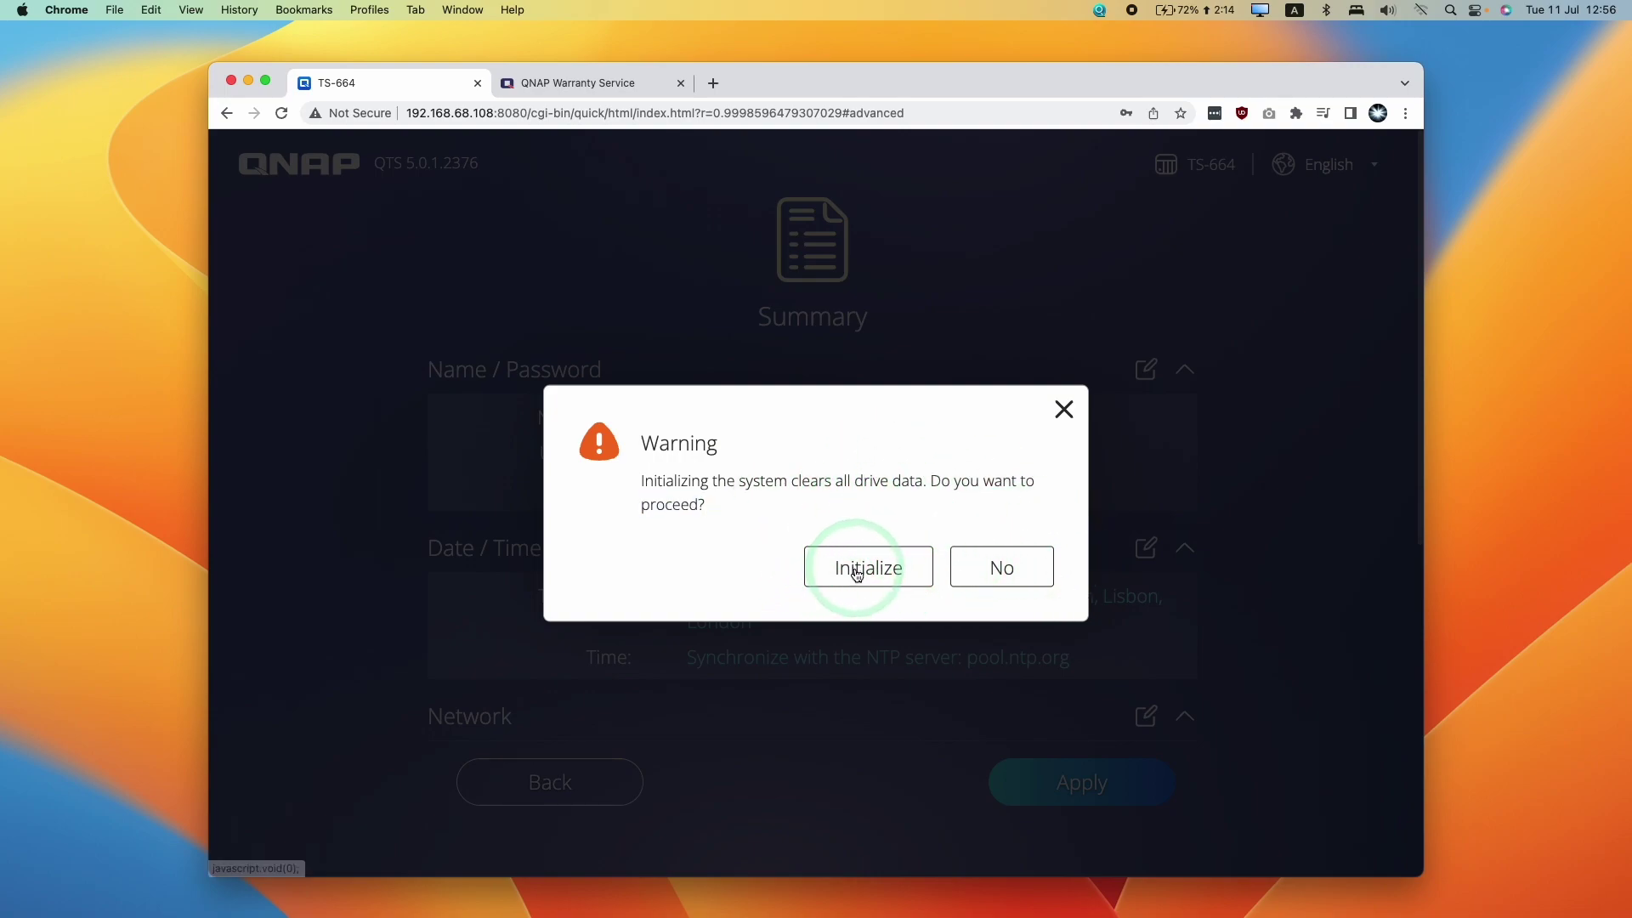
{"action": "left_click", "coordinate": [862, 567]}
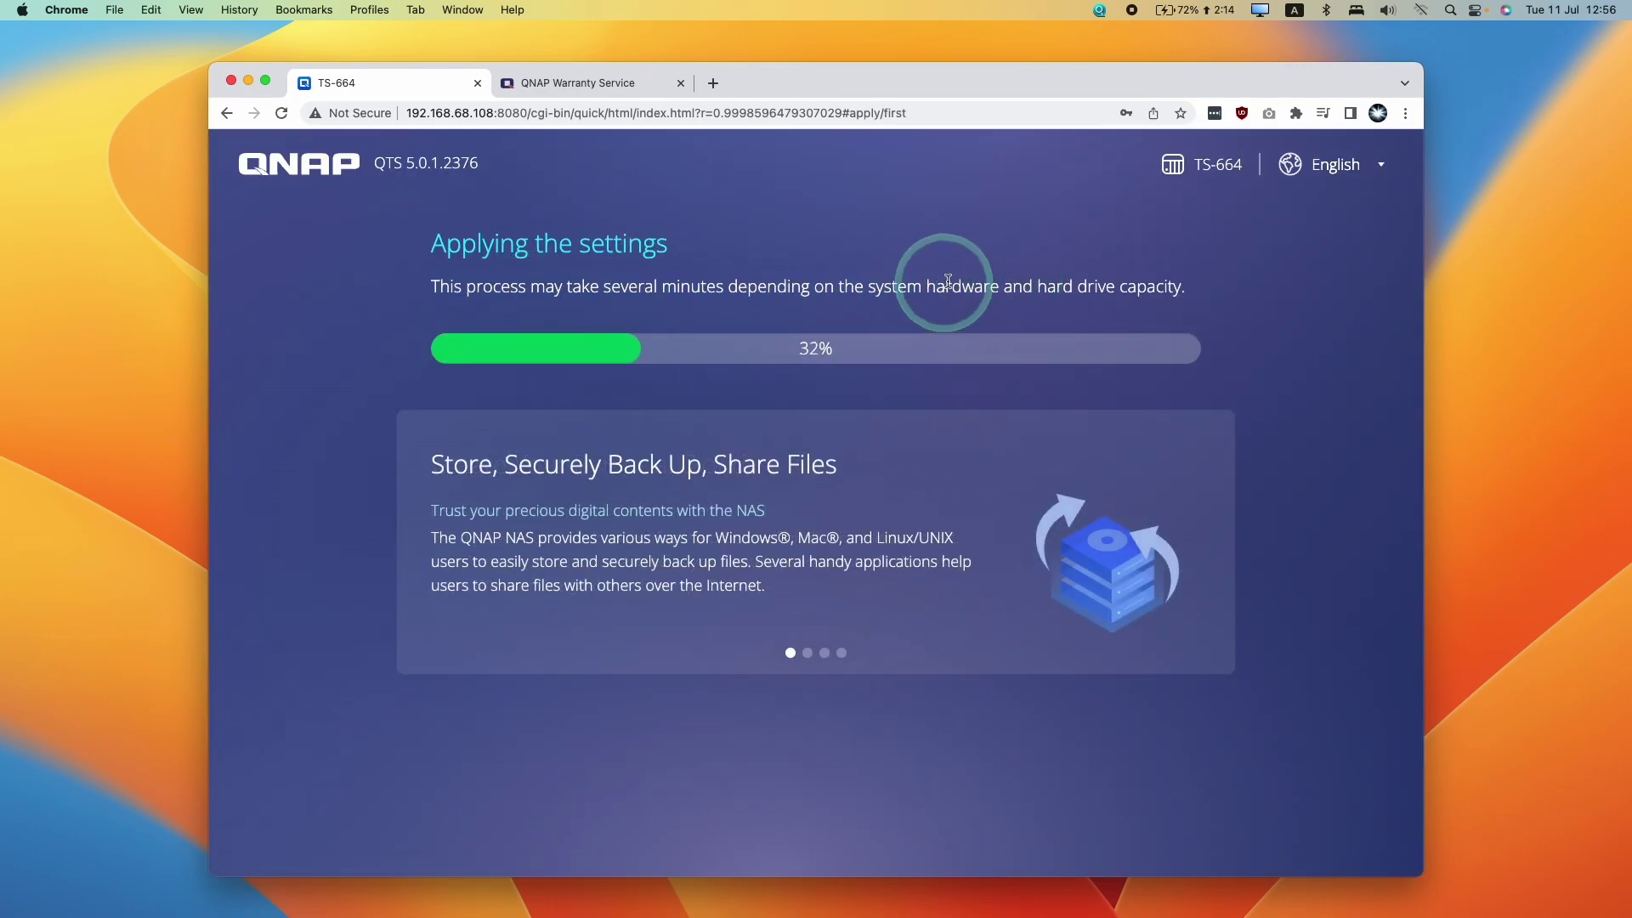
Wait for the settings to finish applying, then go to 192.168.68.250:8080 for the login page
{"action": "triple_click", "coordinate": [1220, 292]}
{"action": "left_click", "coordinate": [945, 274]}
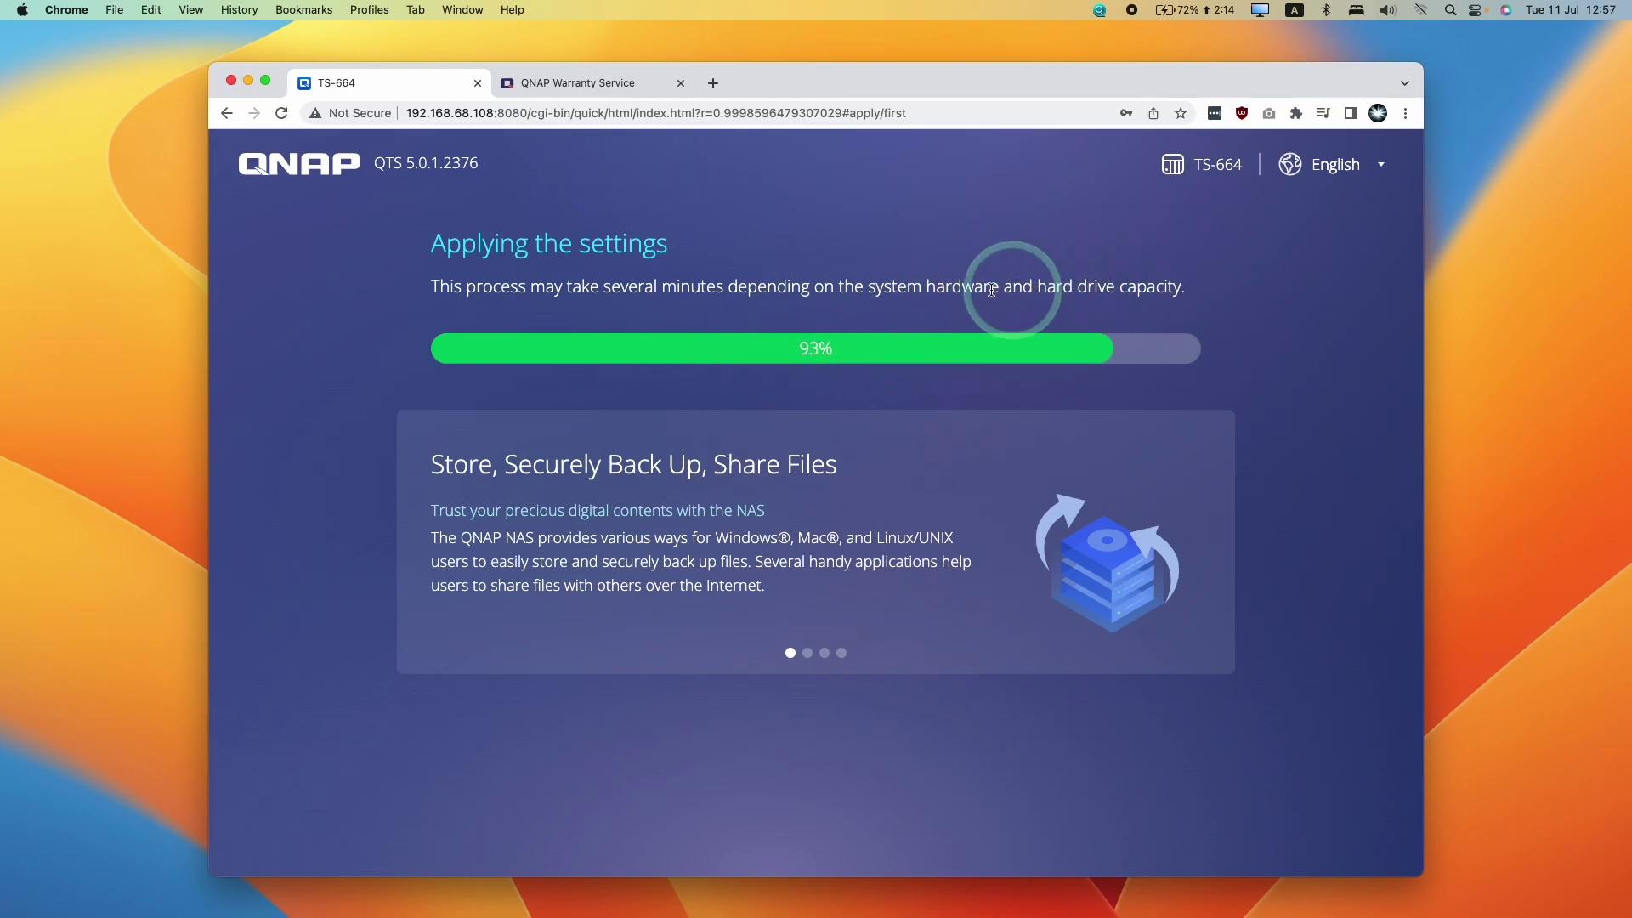
{"action": "triple_click", "coordinate": [1052, 291]}
{"action": "left_click", "coordinate": [909, 289]}
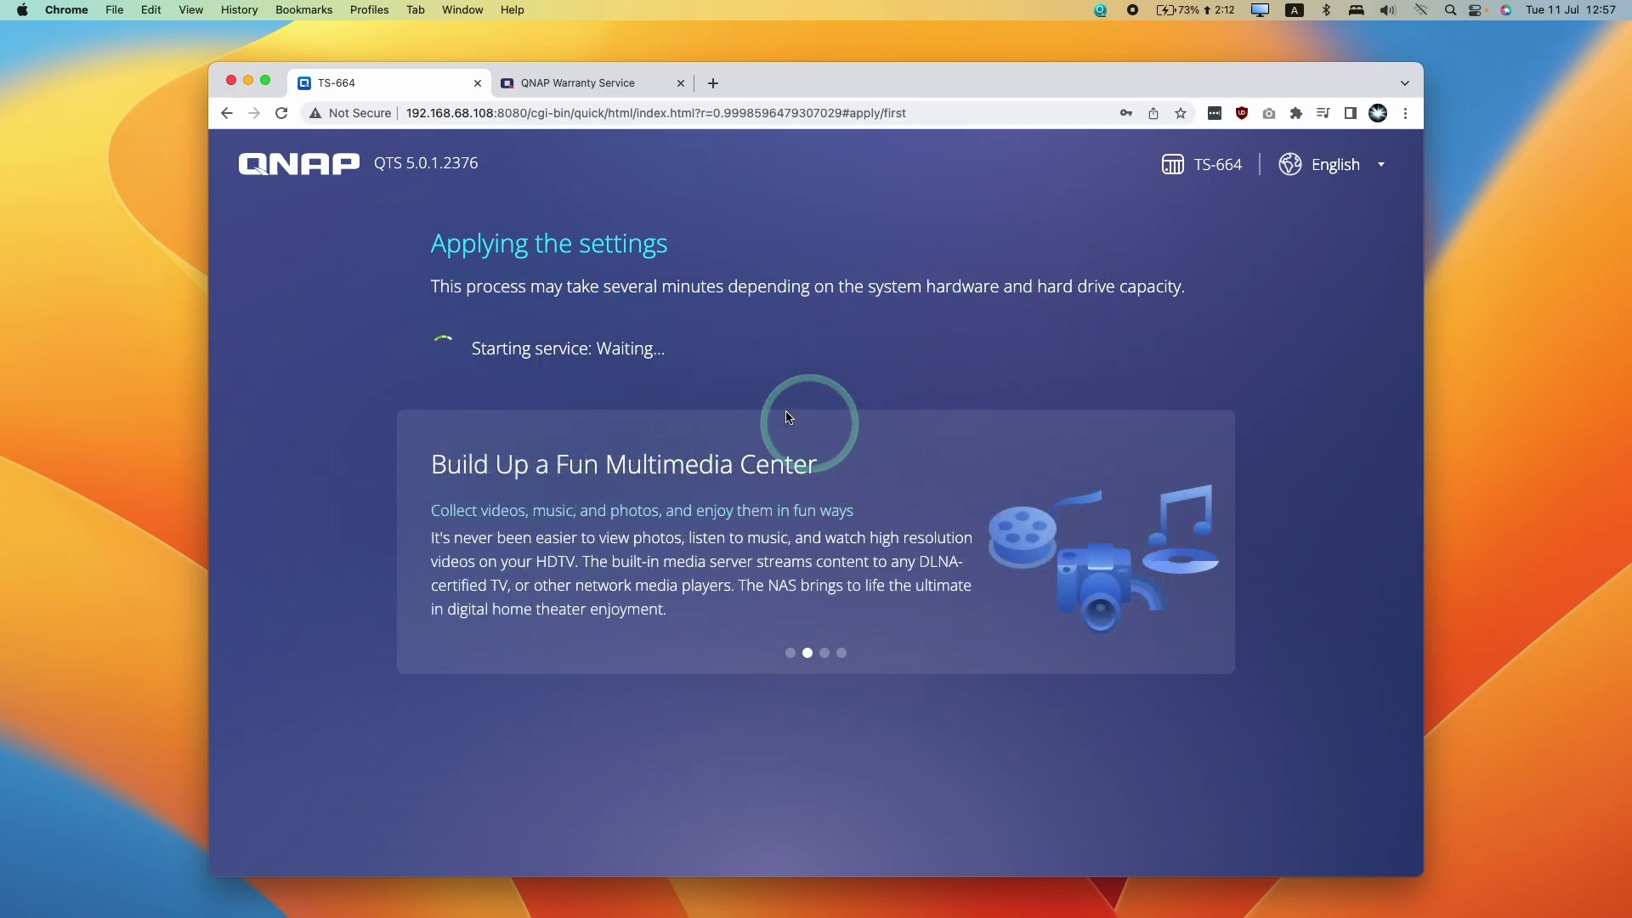
{"action": "left_click_drag", "start_coordinate": [462, 348], "coordinate": [685, 350]}
{"action": "left_click", "coordinate": [693, 352]}
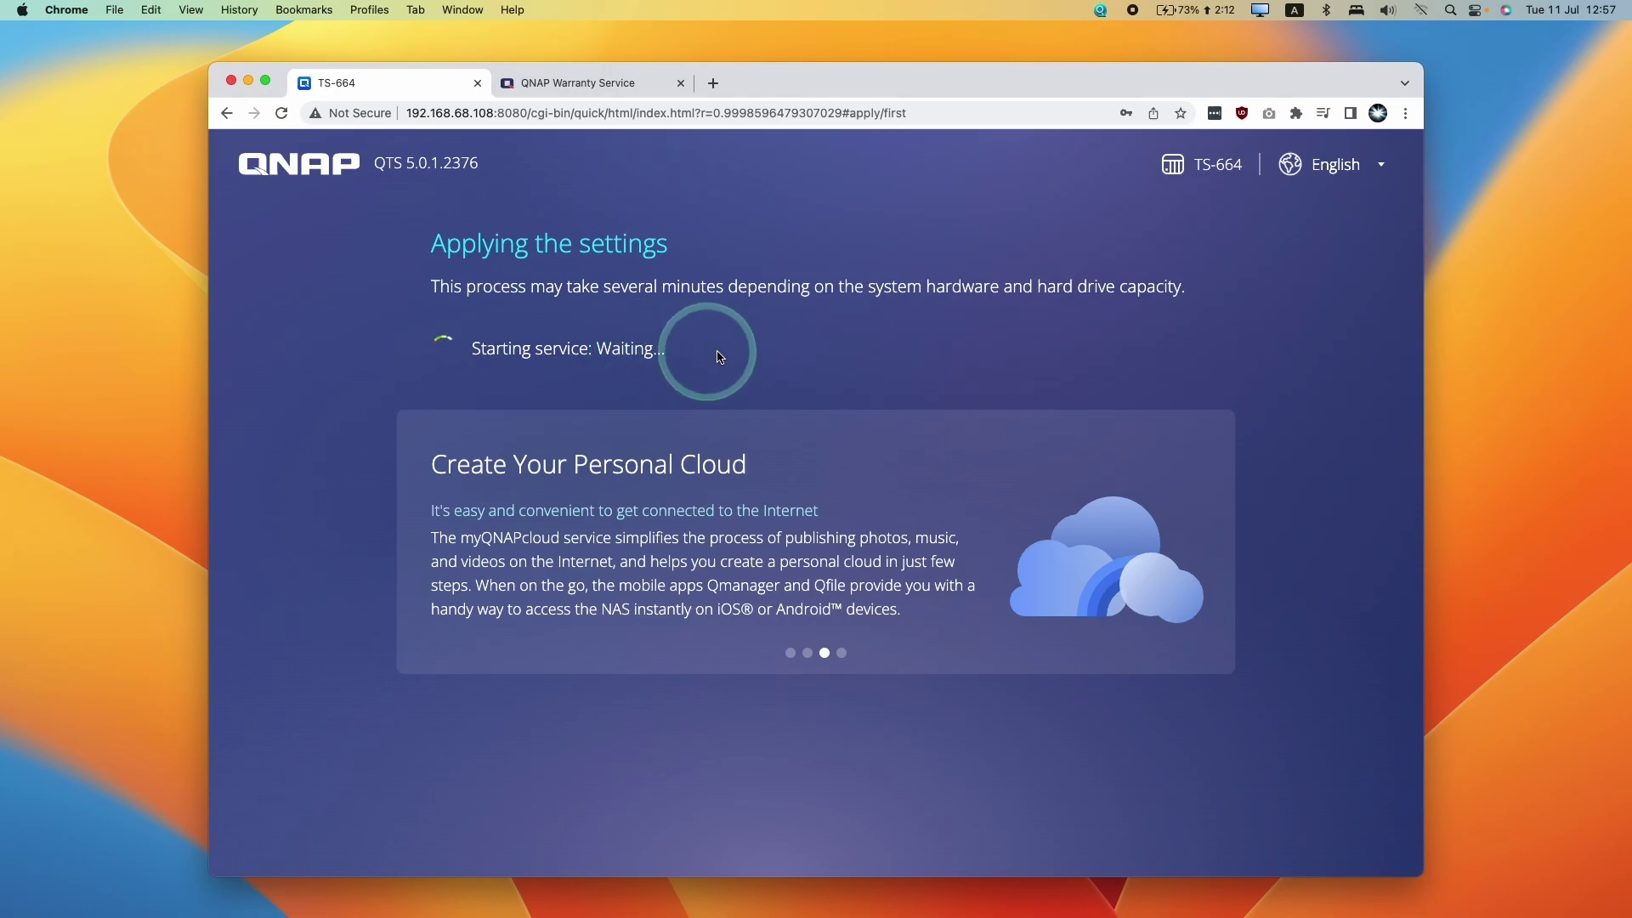
{"action": "left_click", "coordinate": [434, 113]}
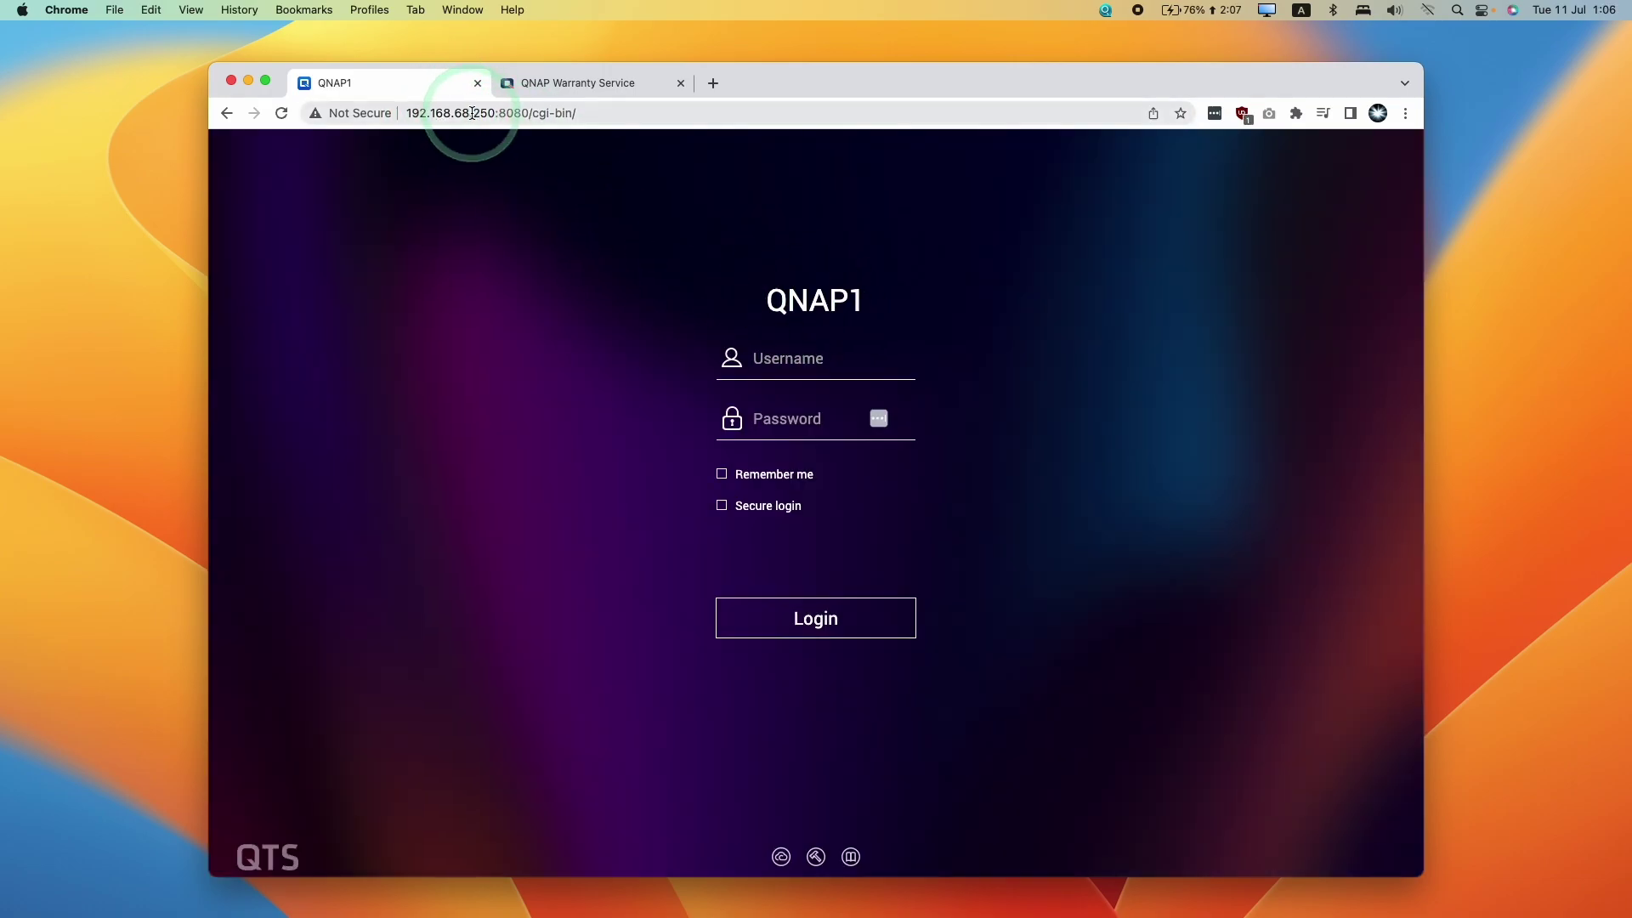
Log in with the admin username and password, then accept the data privacy notice
{"action": "left_click", "coordinate": [774, 355]}
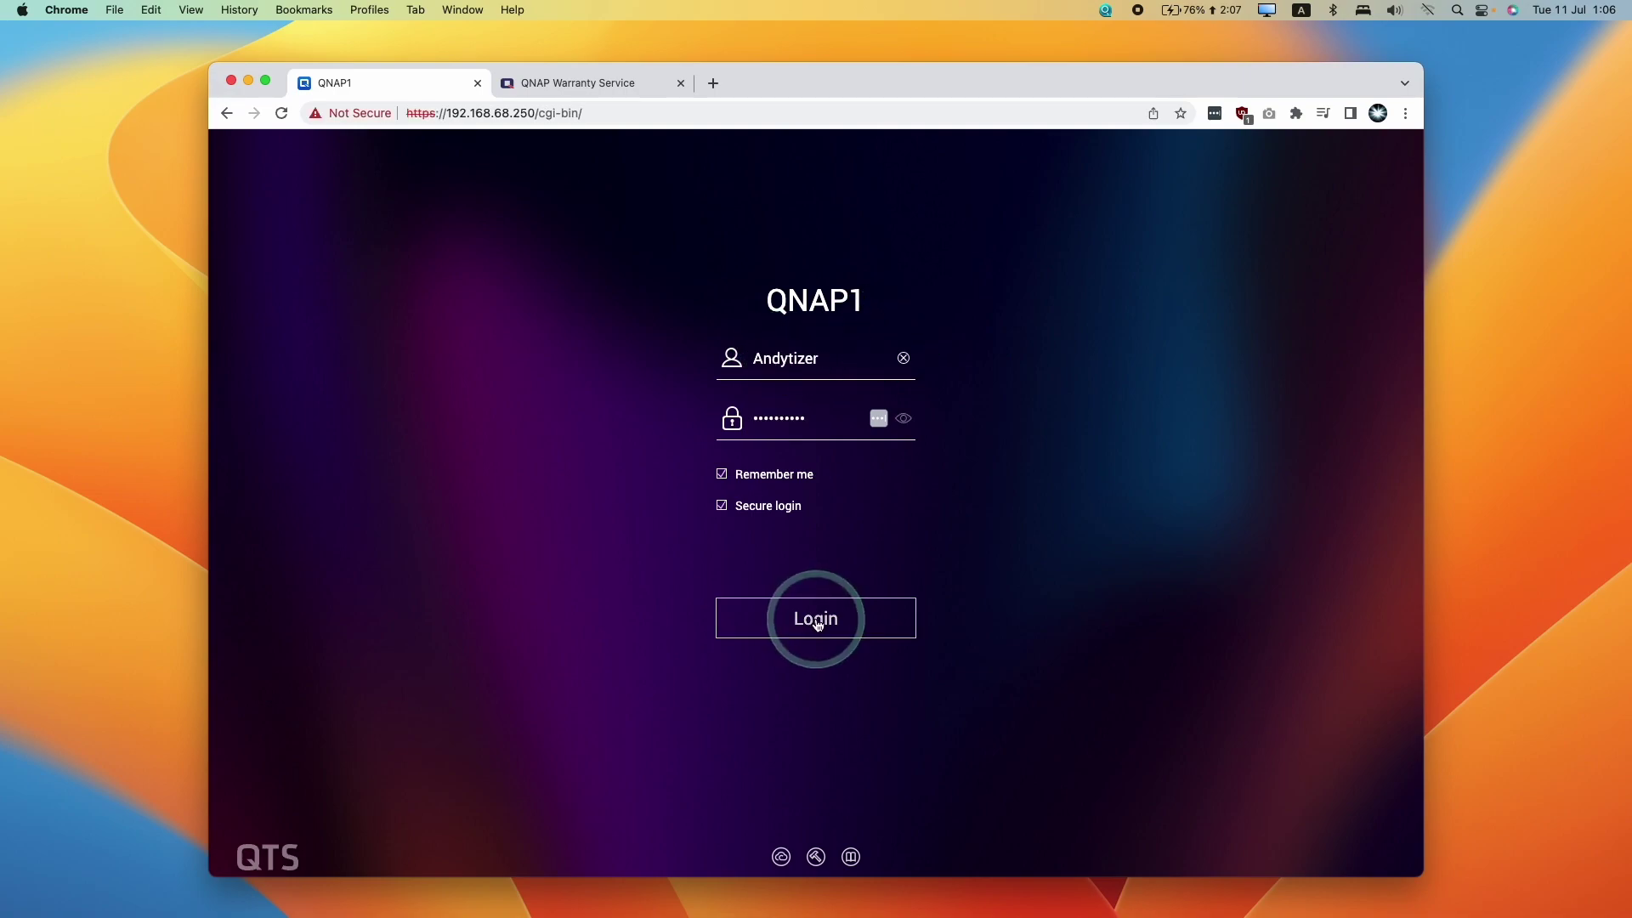
{"action": "left_click", "coordinate": [817, 623]}
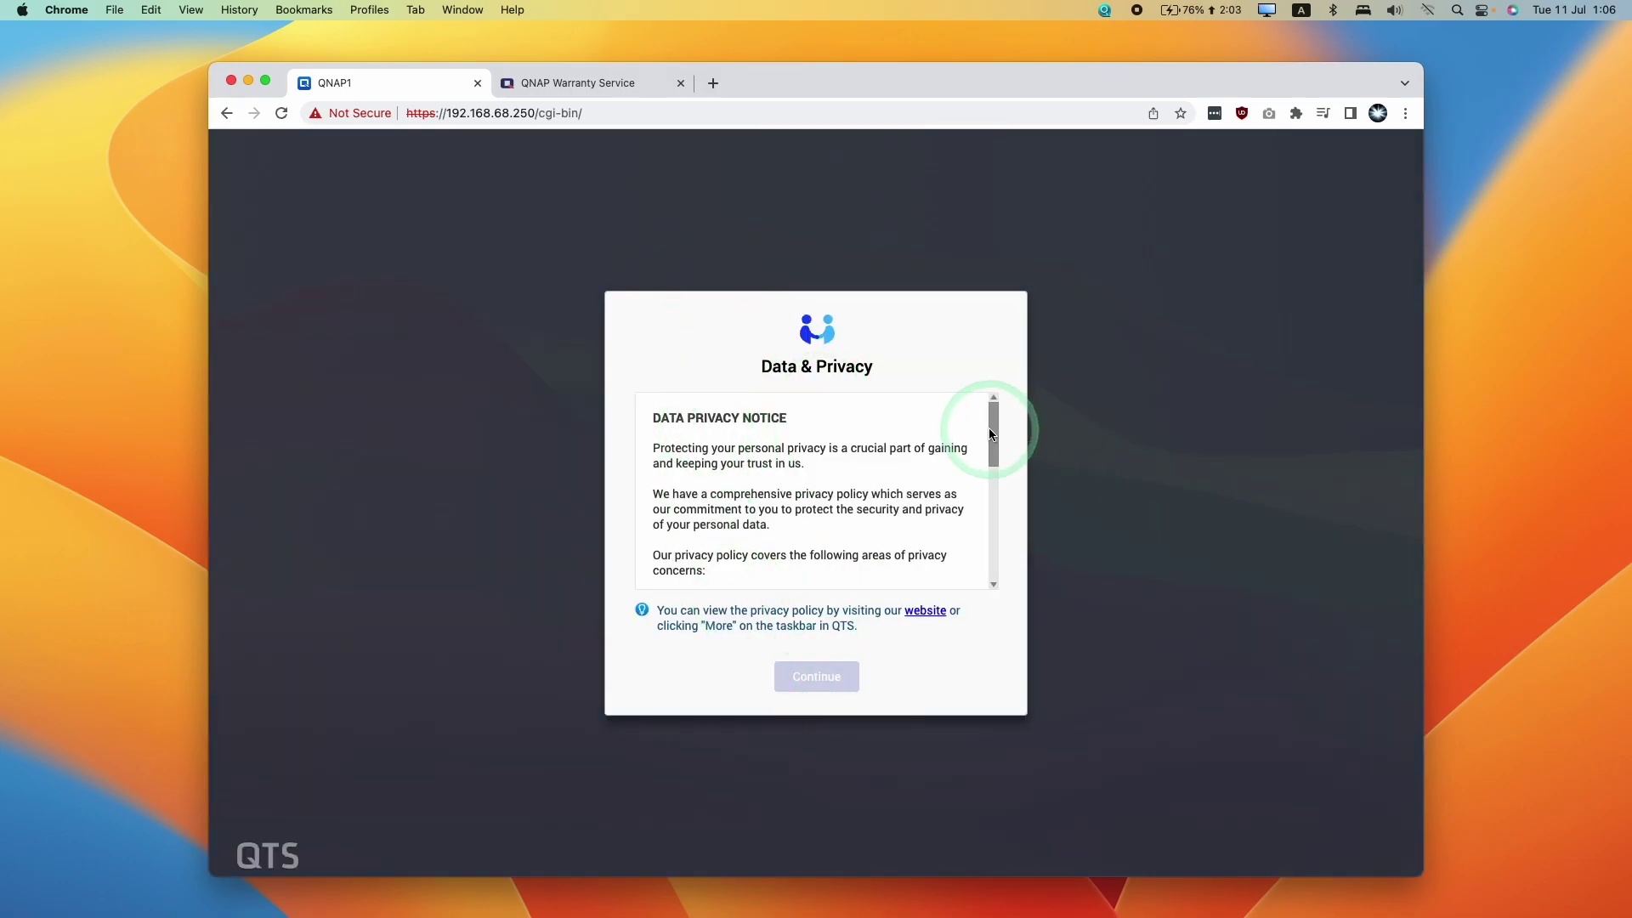
{"action": "left_click_drag", "start_coordinate": [989, 433], "coordinate": [992, 596]}
{"action": "left_click", "coordinate": [817, 677]}
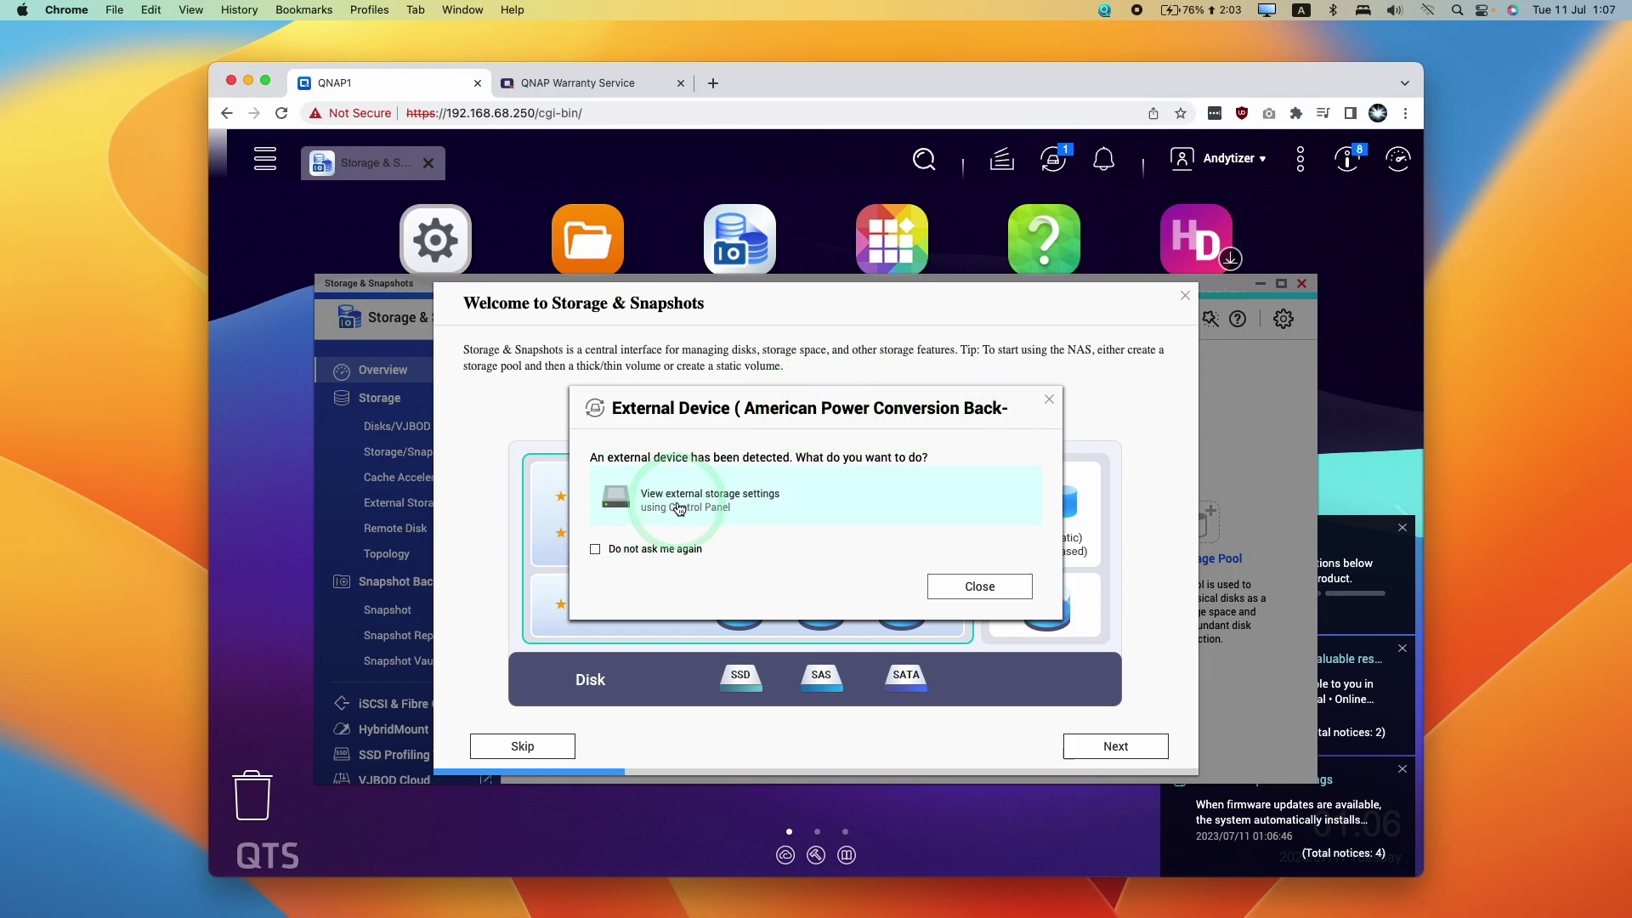
Review the UPS external storage settings, then close them
{"action": "left_click", "coordinate": [868, 508]}
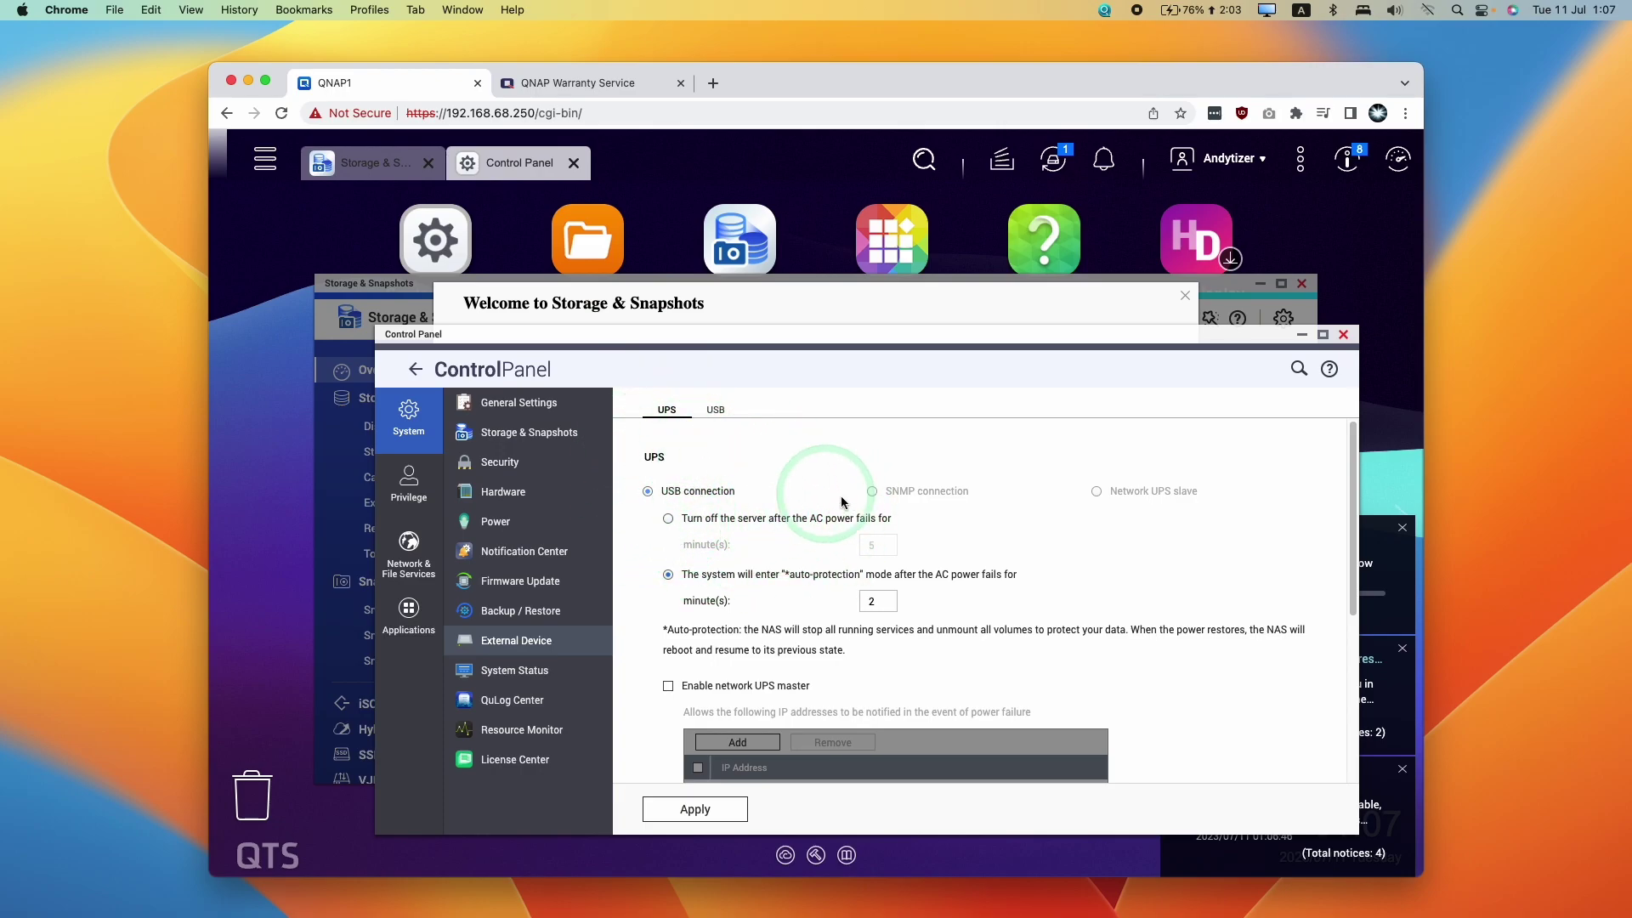
{"action": "scroll", "coordinate": [948, 583], "scroll_direction": "down", "scroll_amount": 3}
{"action": "left_click", "coordinate": [1344, 335]}
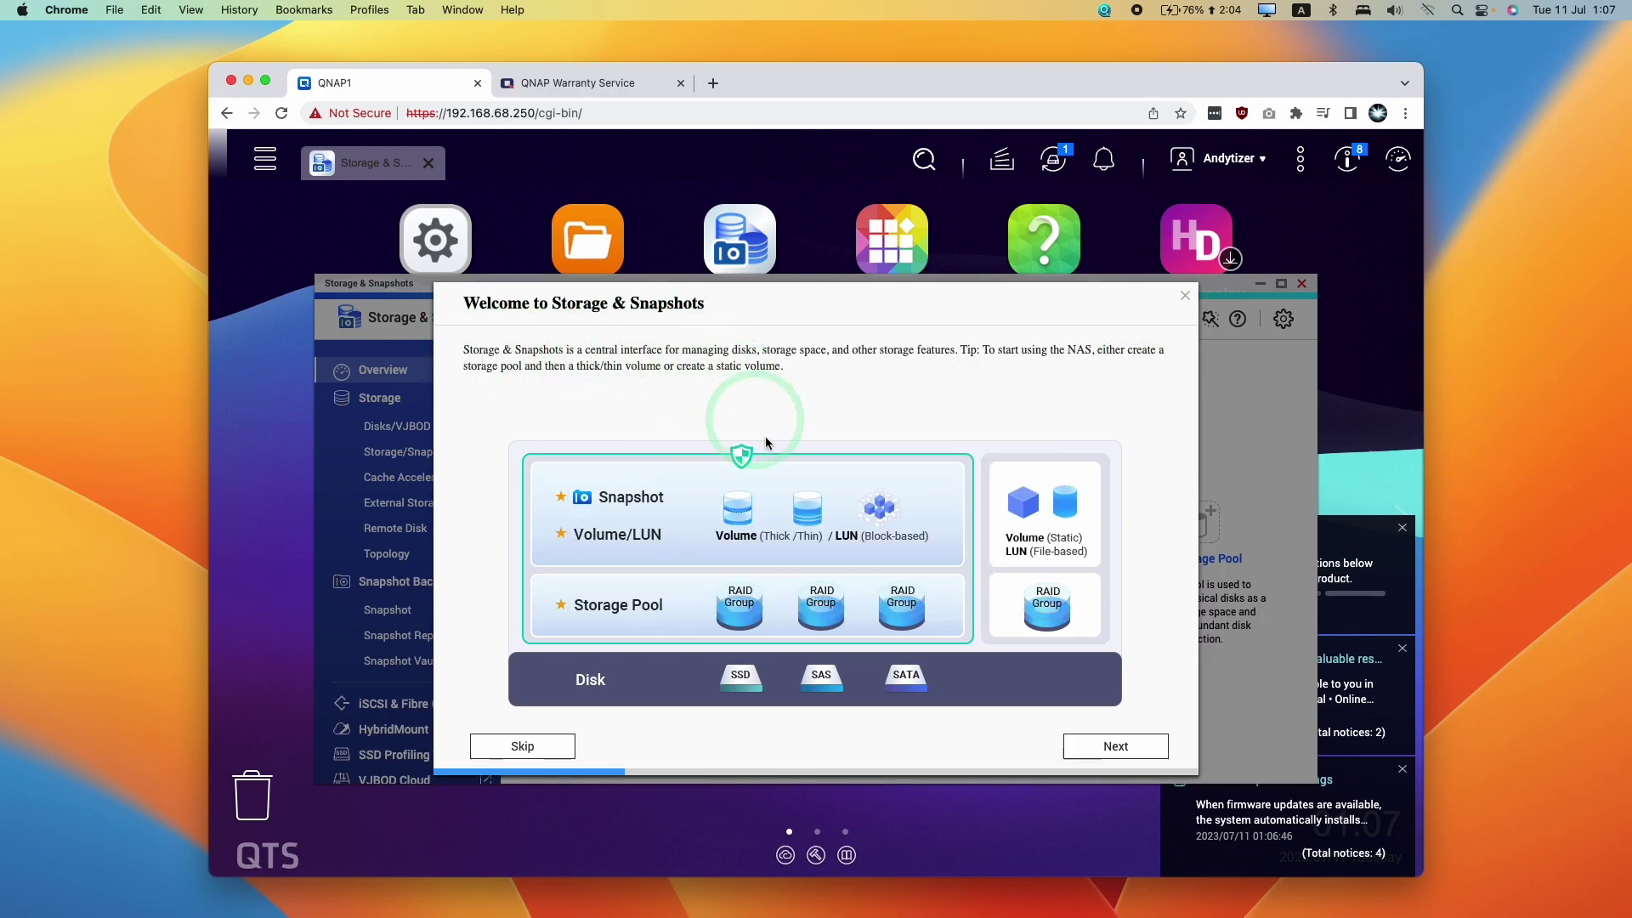
Page through the Storage & Snapshots introduction and start a New Storage Pool
{"action": "left_click", "coordinate": [1081, 750]}
{"action": "left_click", "coordinate": [1084, 747]}
{"action": "left_click", "coordinate": [1098, 747]}
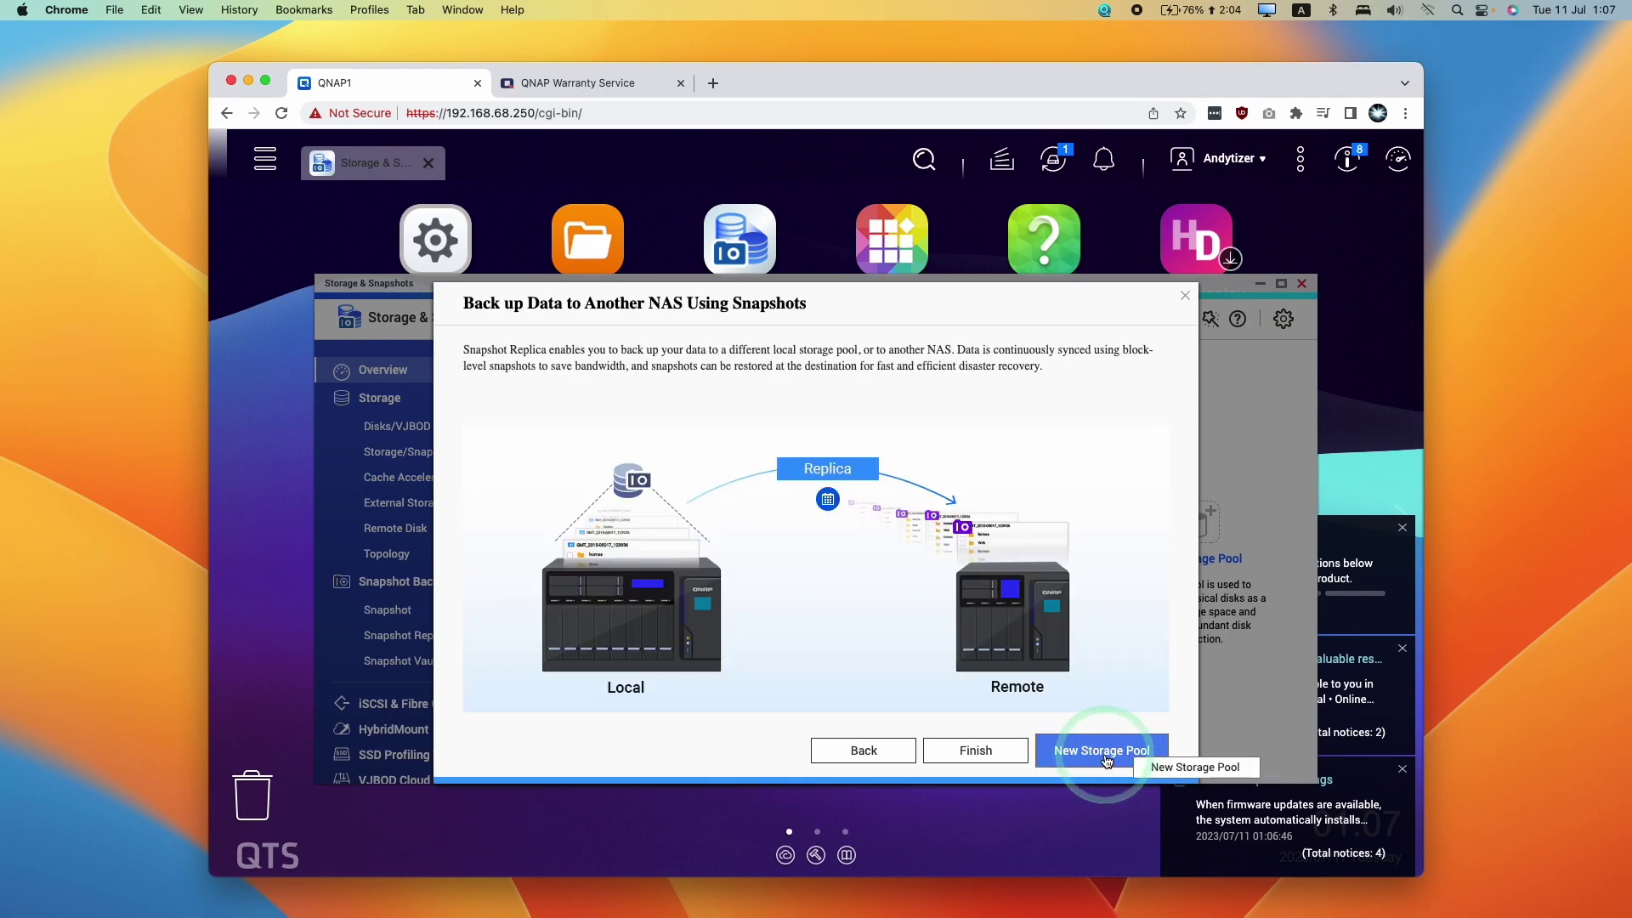
{"action": "left_click", "coordinate": [1105, 757]}
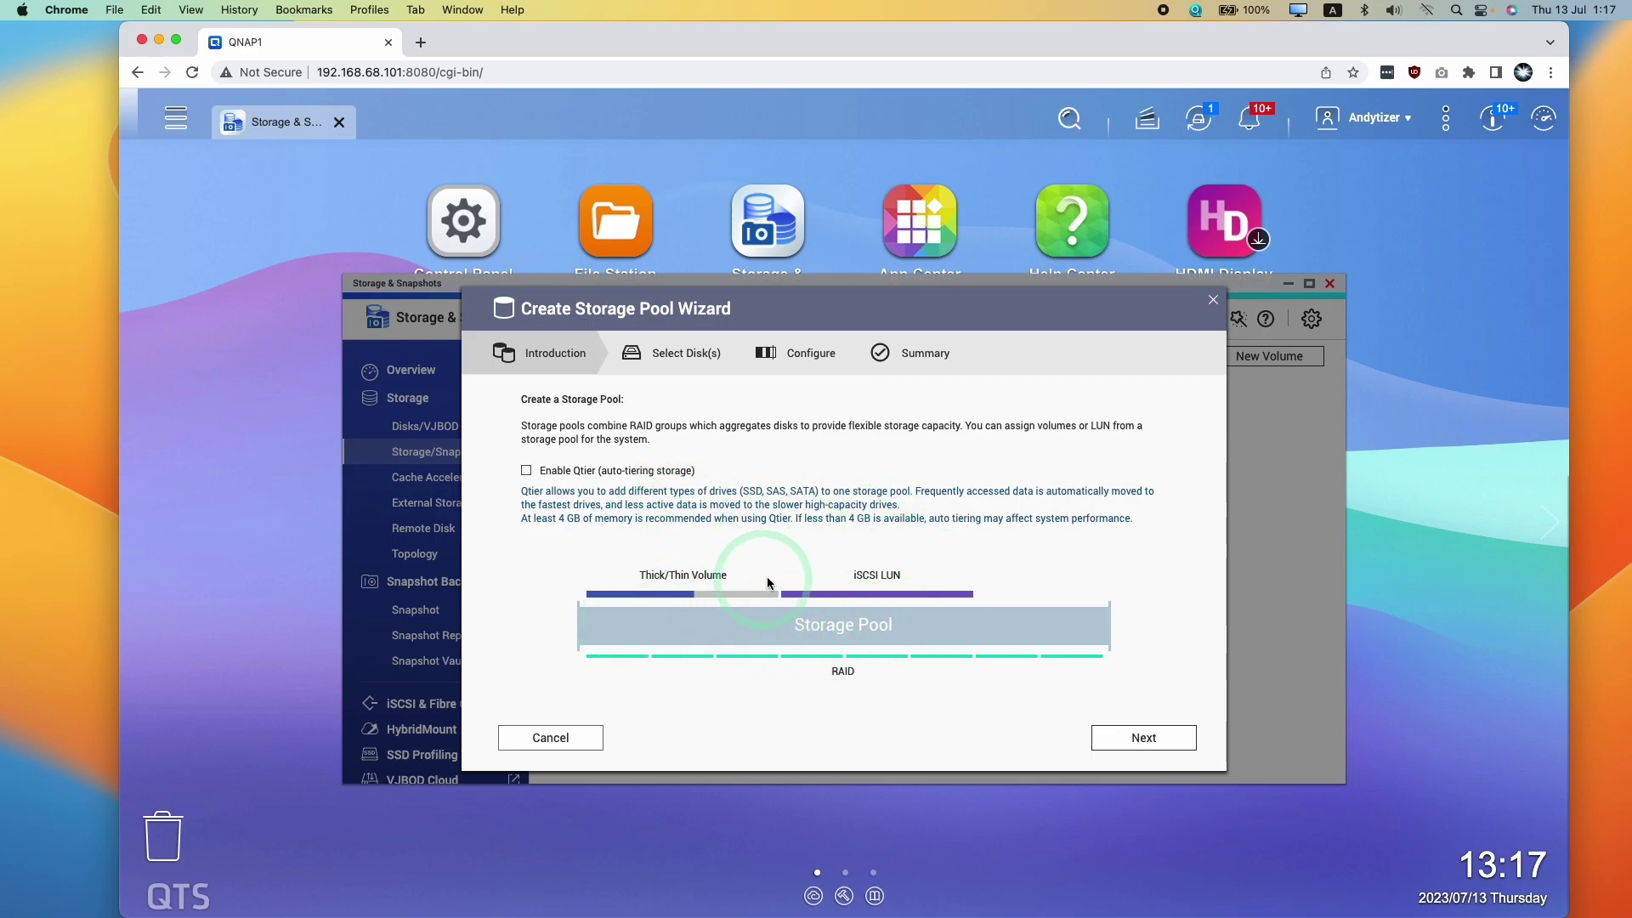
Enable Qtier and put both M.2 SSDs into a RAID 1 group for the SSD tier
{"action": "left_click", "coordinate": [527, 472]}
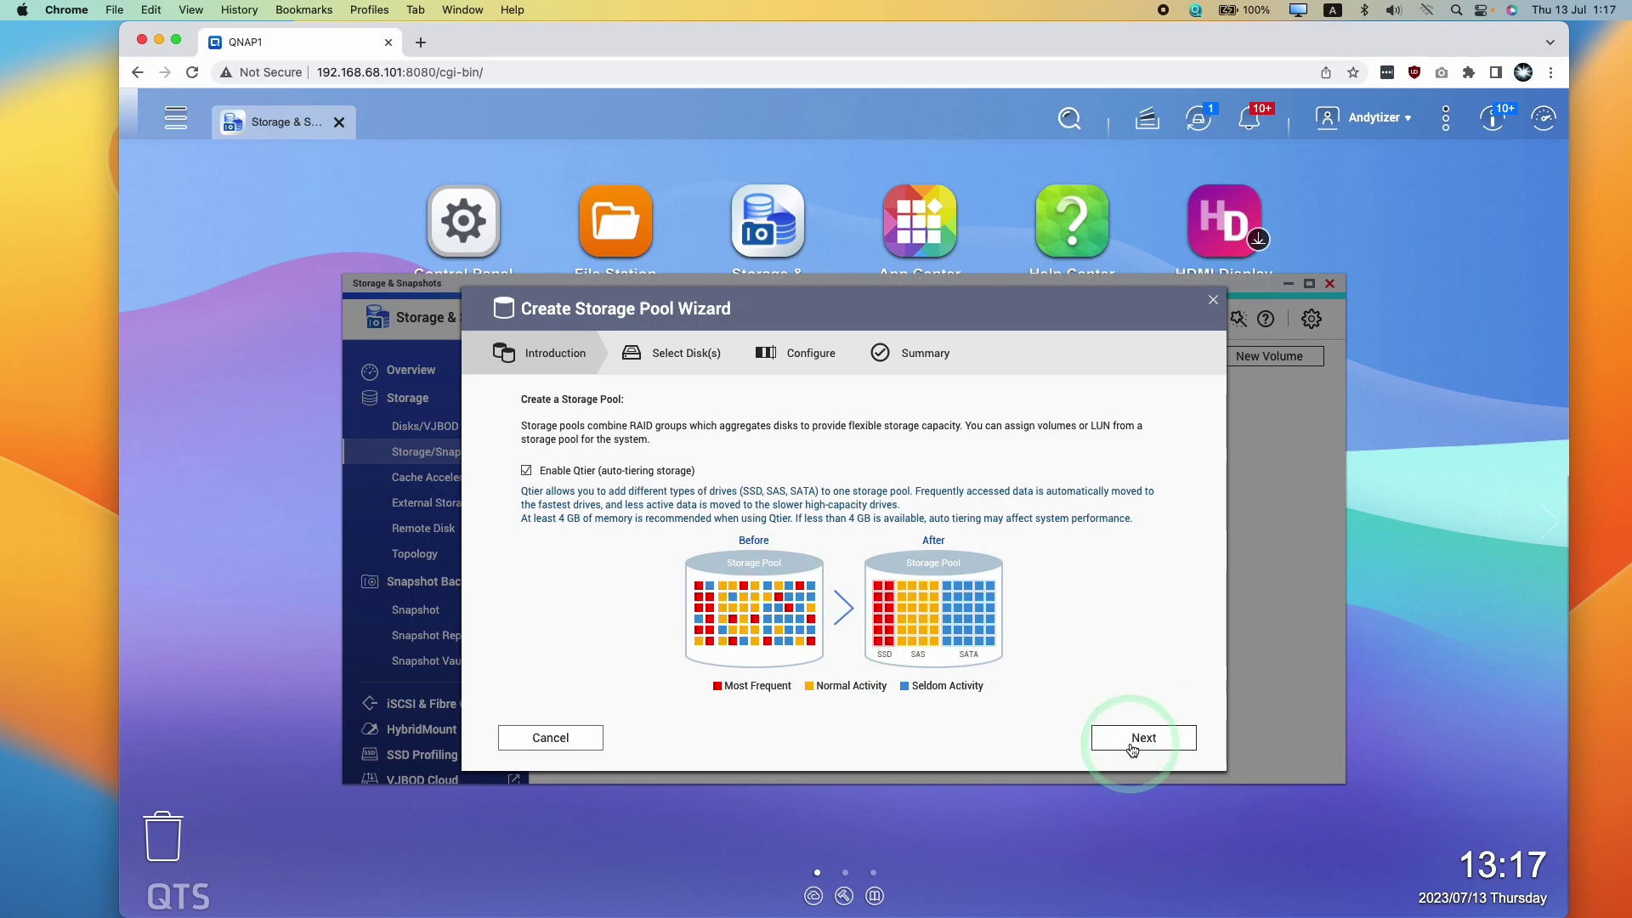
{"action": "left_click", "coordinate": [1127, 745]}
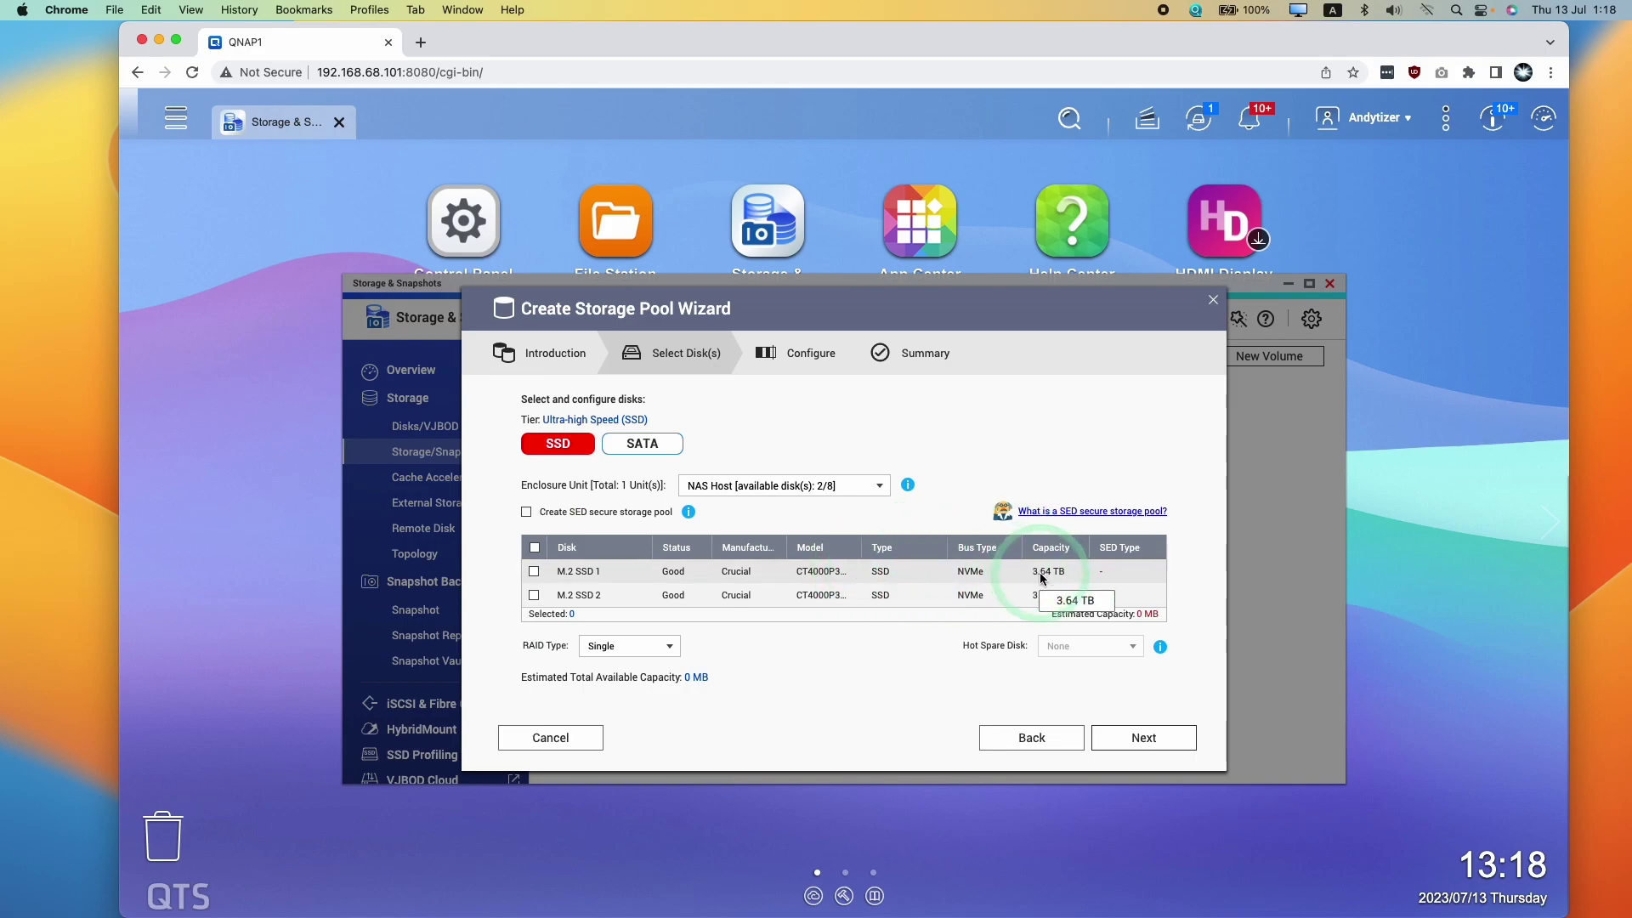
{"action": "left_click", "coordinate": [533, 513]}
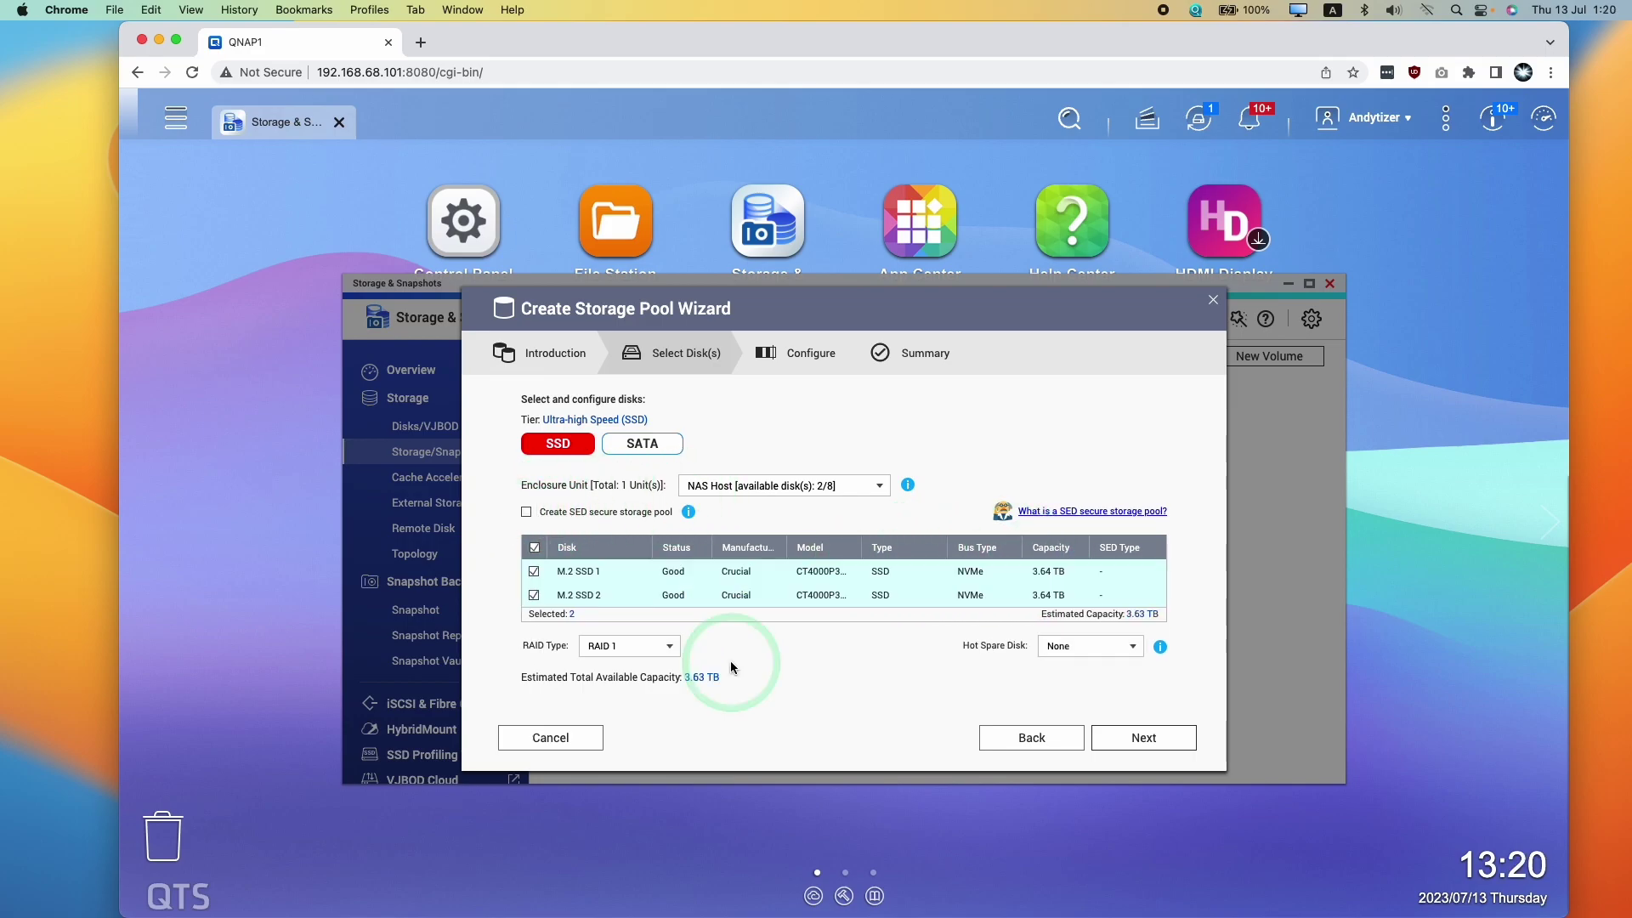
{"action": "left_click", "coordinate": [534, 571]}
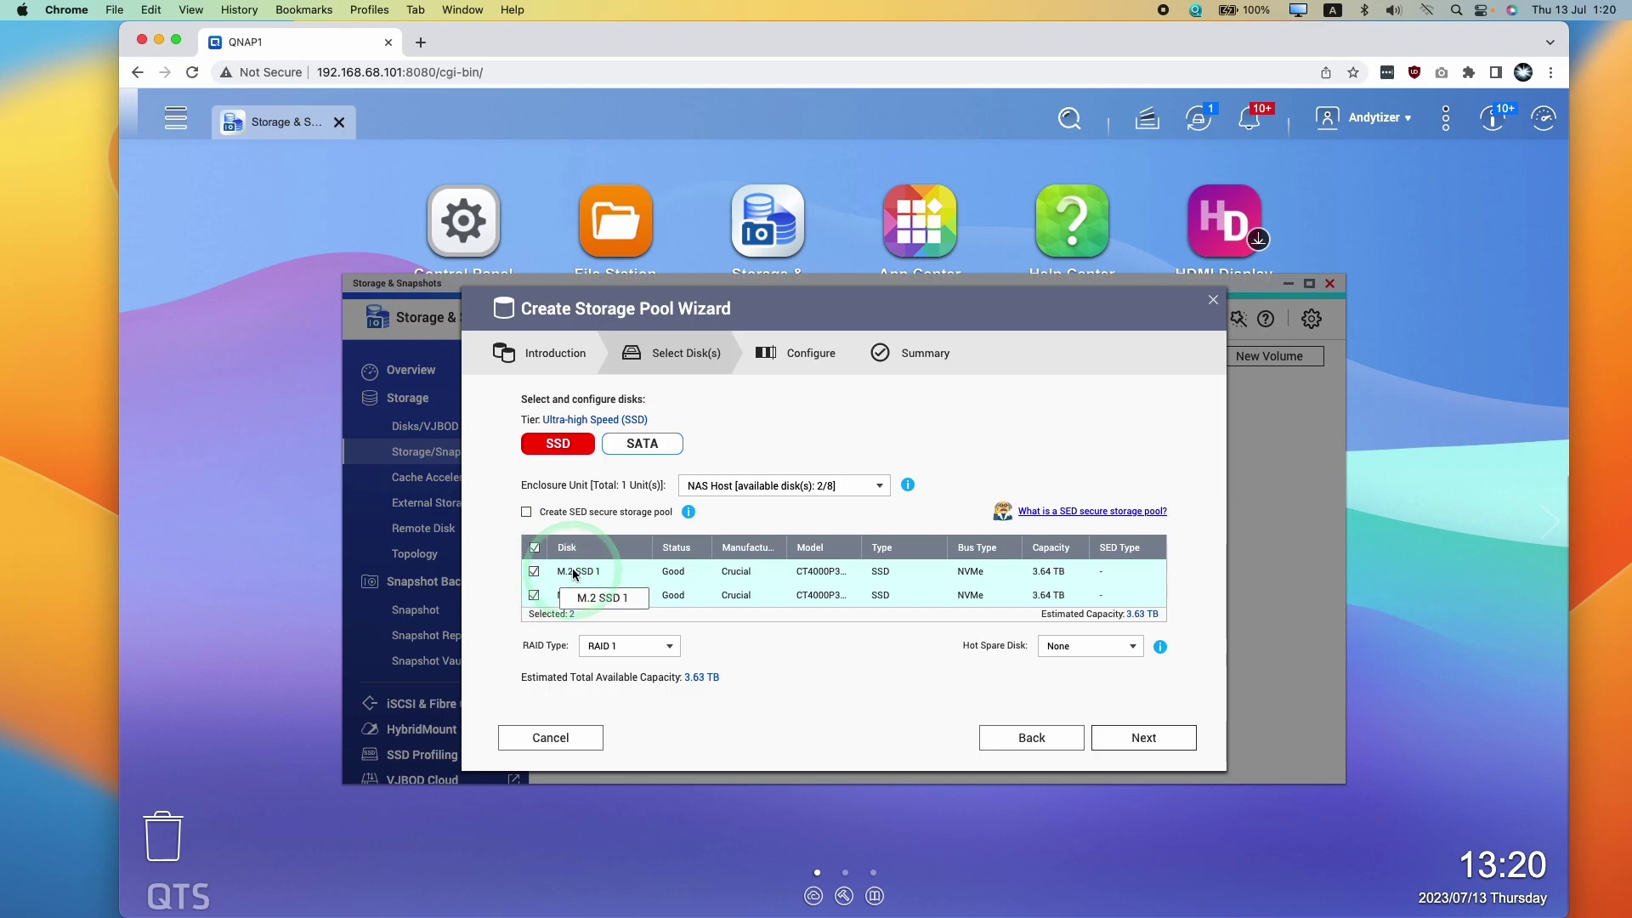
{"action": "left_click", "coordinate": [608, 629]}
{"action": "left_click", "coordinate": [635, 655]}
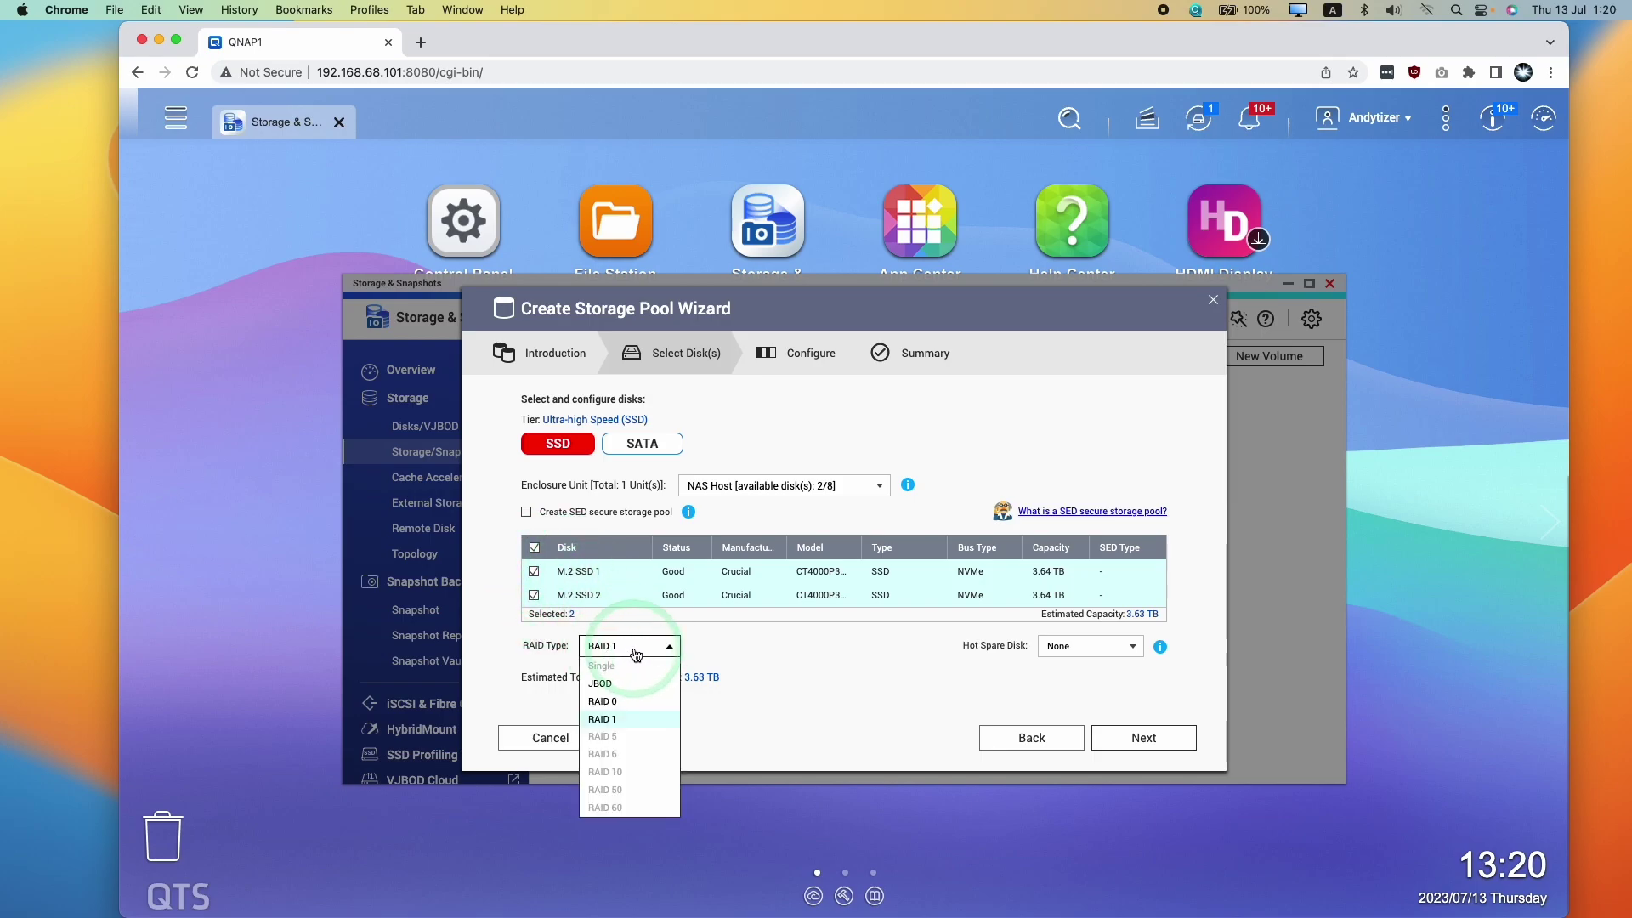
{"action": "left_click", "coordinate": [578, 648]}
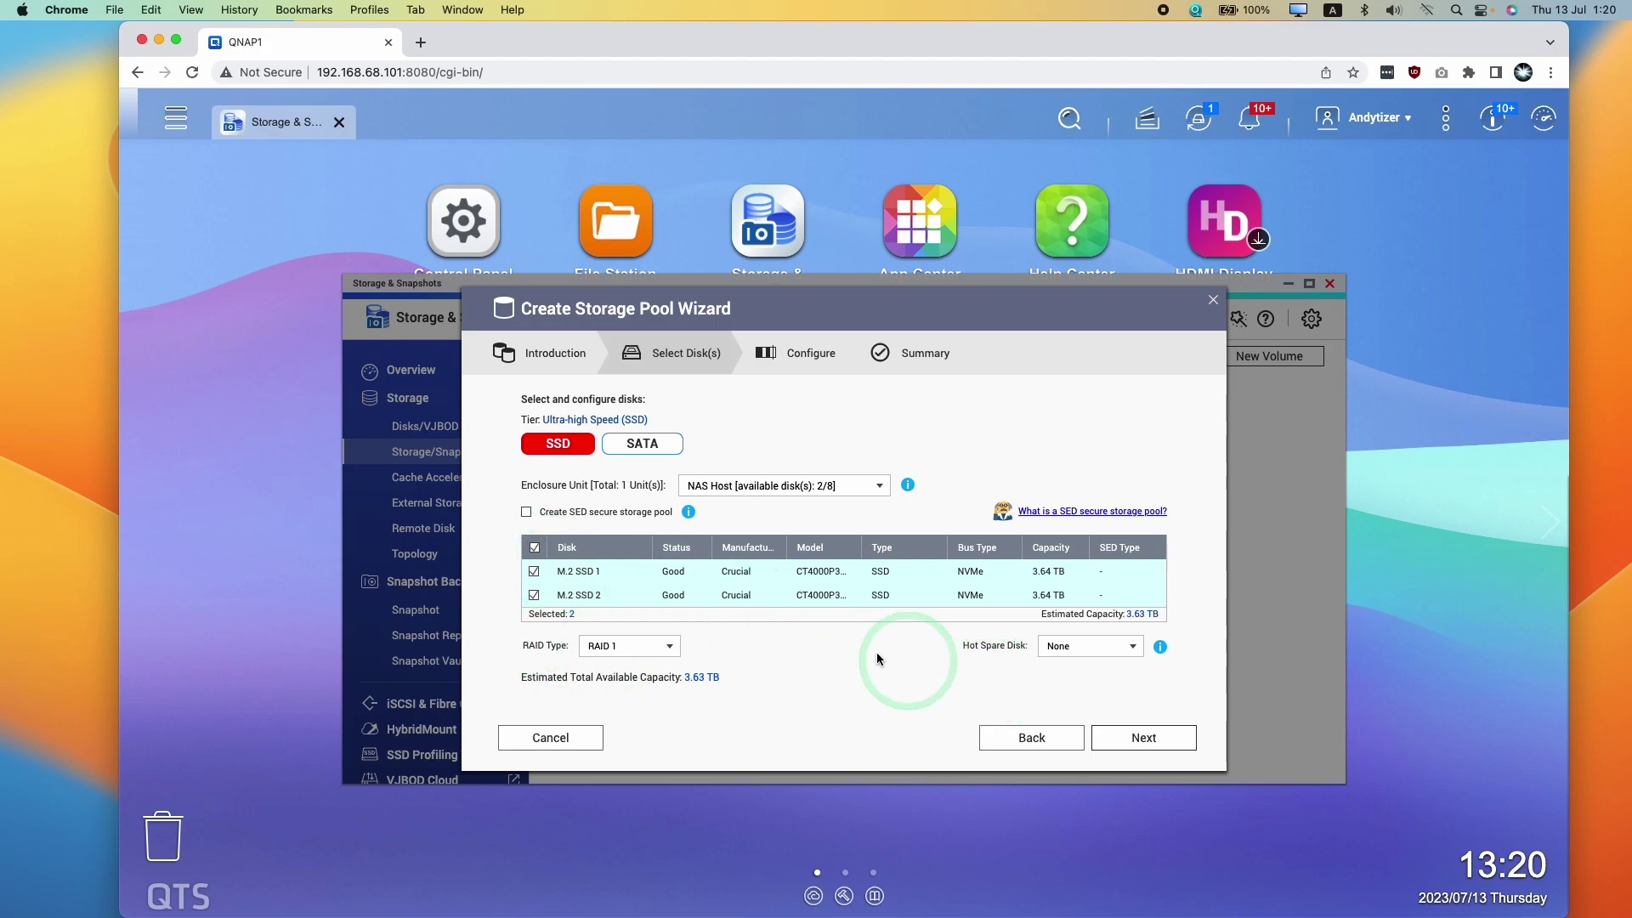
{"action": "left_click", "coordinate": [565, 577]}
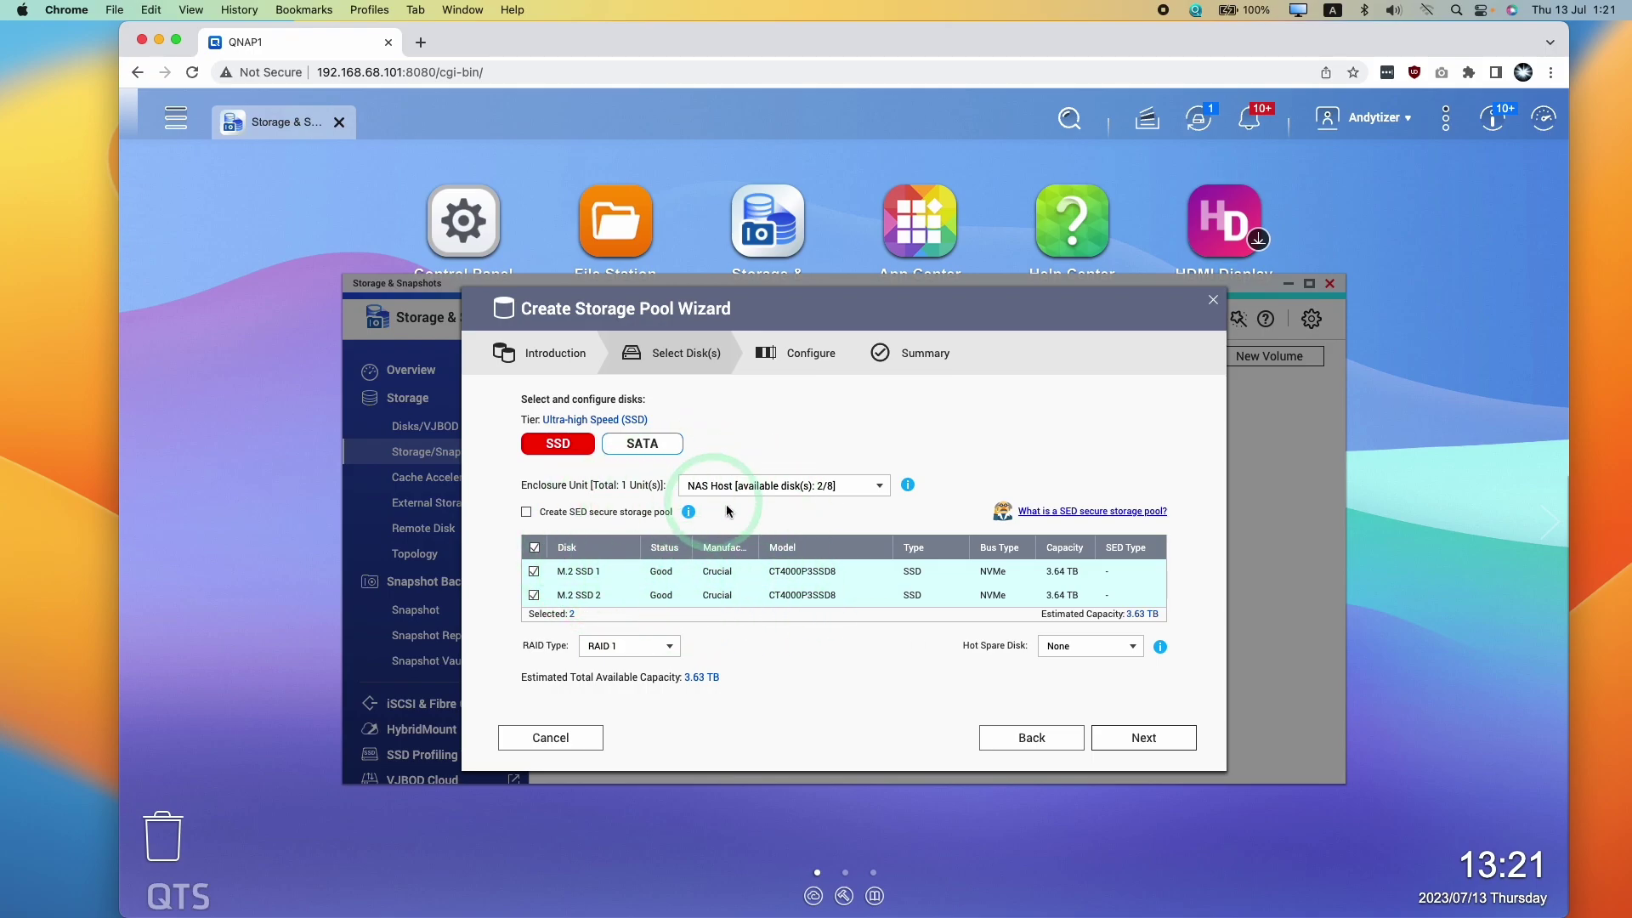
{"action": "left_click", "coordinate": [1117, 741]}
{"action": "left_click", "coordinate": [913, 637]}
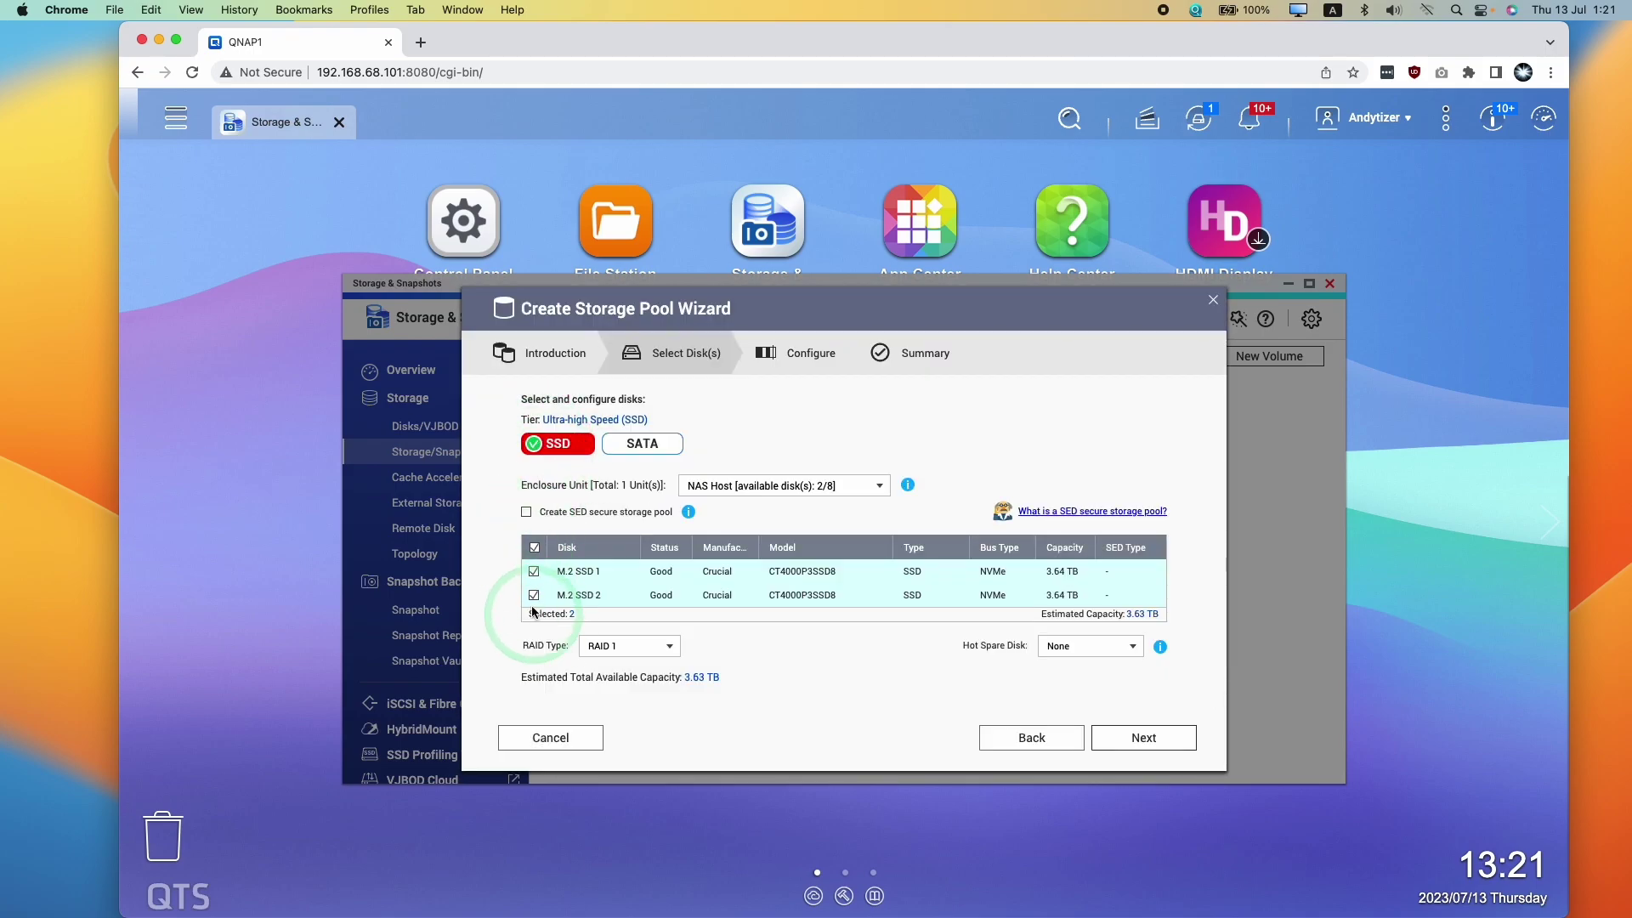
Select all six 10.91 TB SATA disks for the capacity tier
{"action": "left_click", "coordinate": [626, 447]}
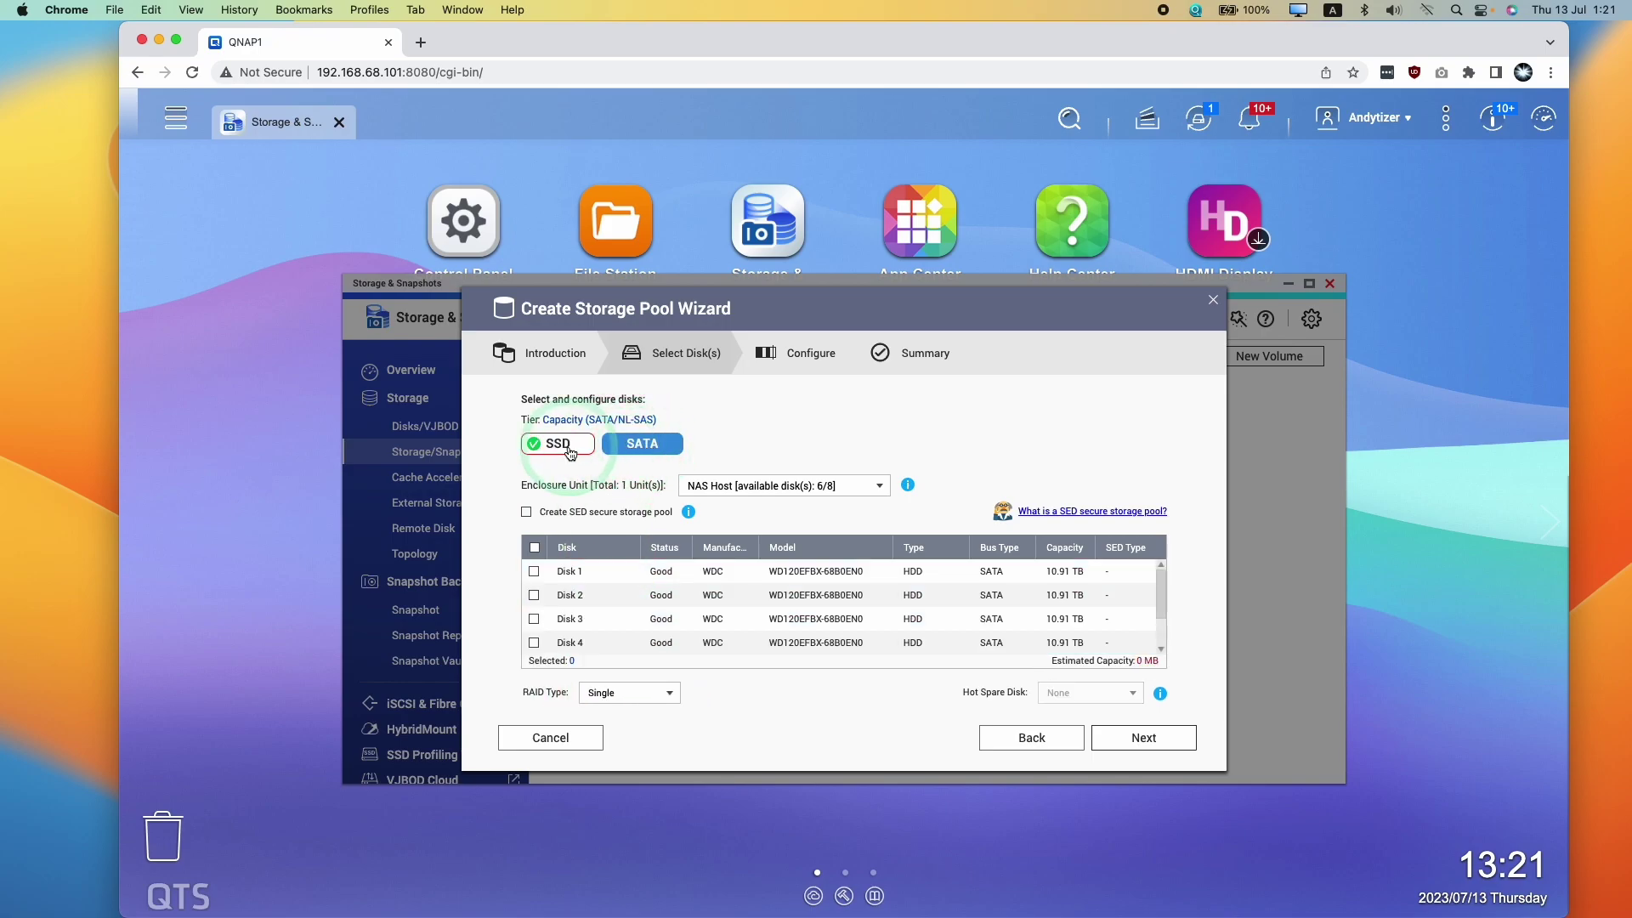
{"action": "left_click", "coordinate": [534, 548]}
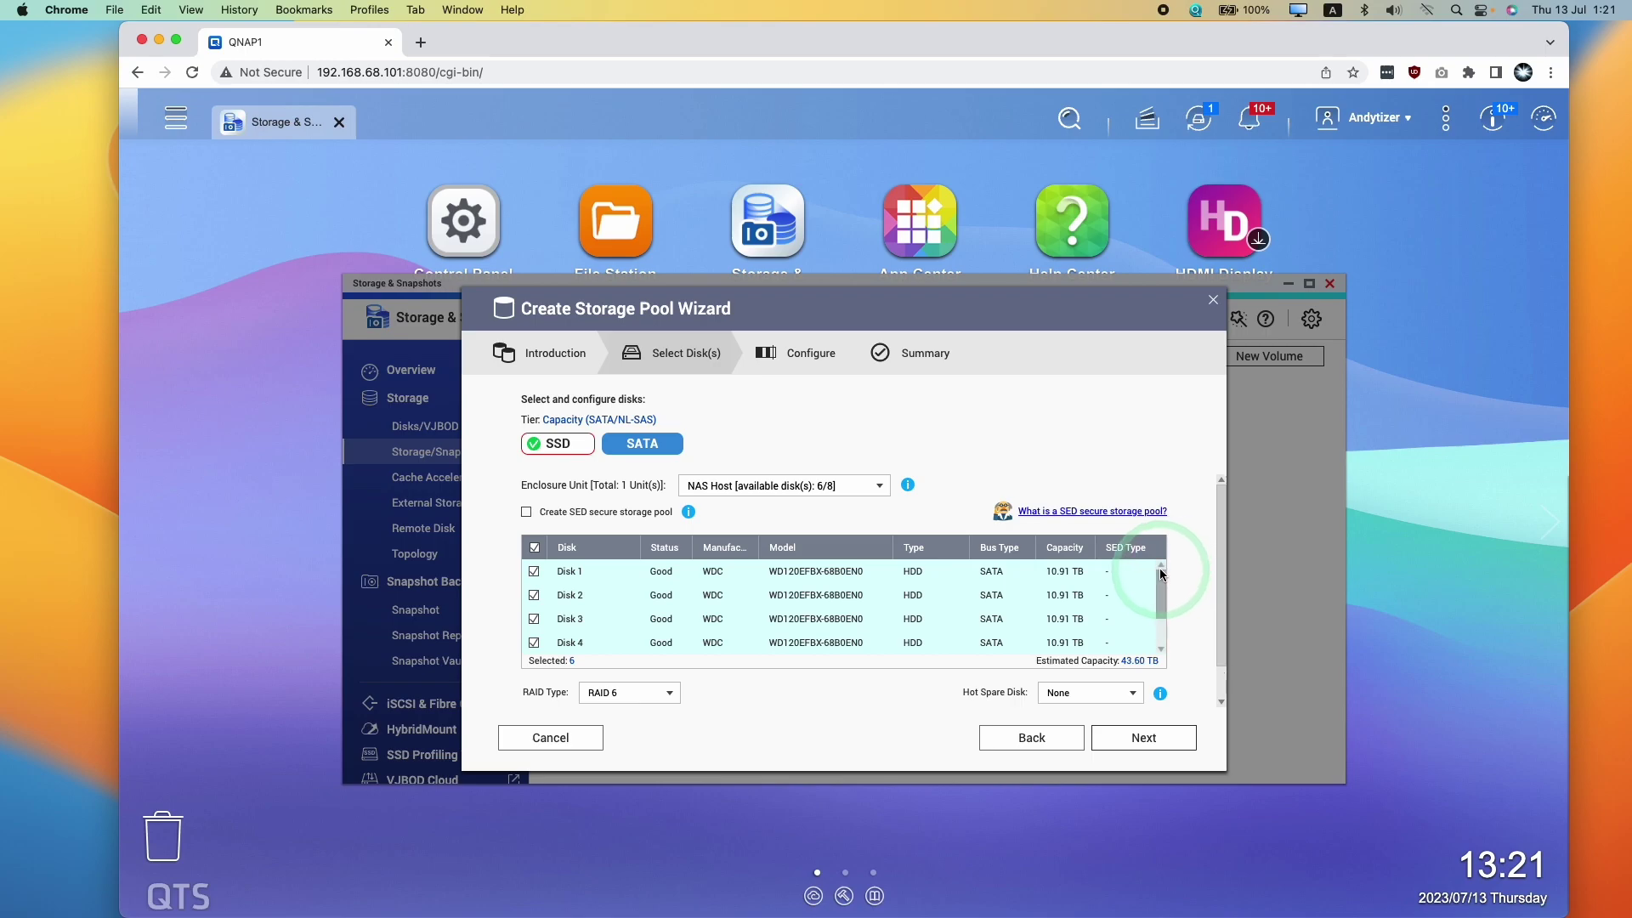
{"action": "left_click_drag", "start_coordinate": [1160, 587], "coordinate": [1160, 612]}
{"action": "left_click", "coordinate": [662, 599]}
Set the SATA disk group to RAID 6 and proceed to the Configure step
{"action": "left_click", "coordinate": [623, 694]}
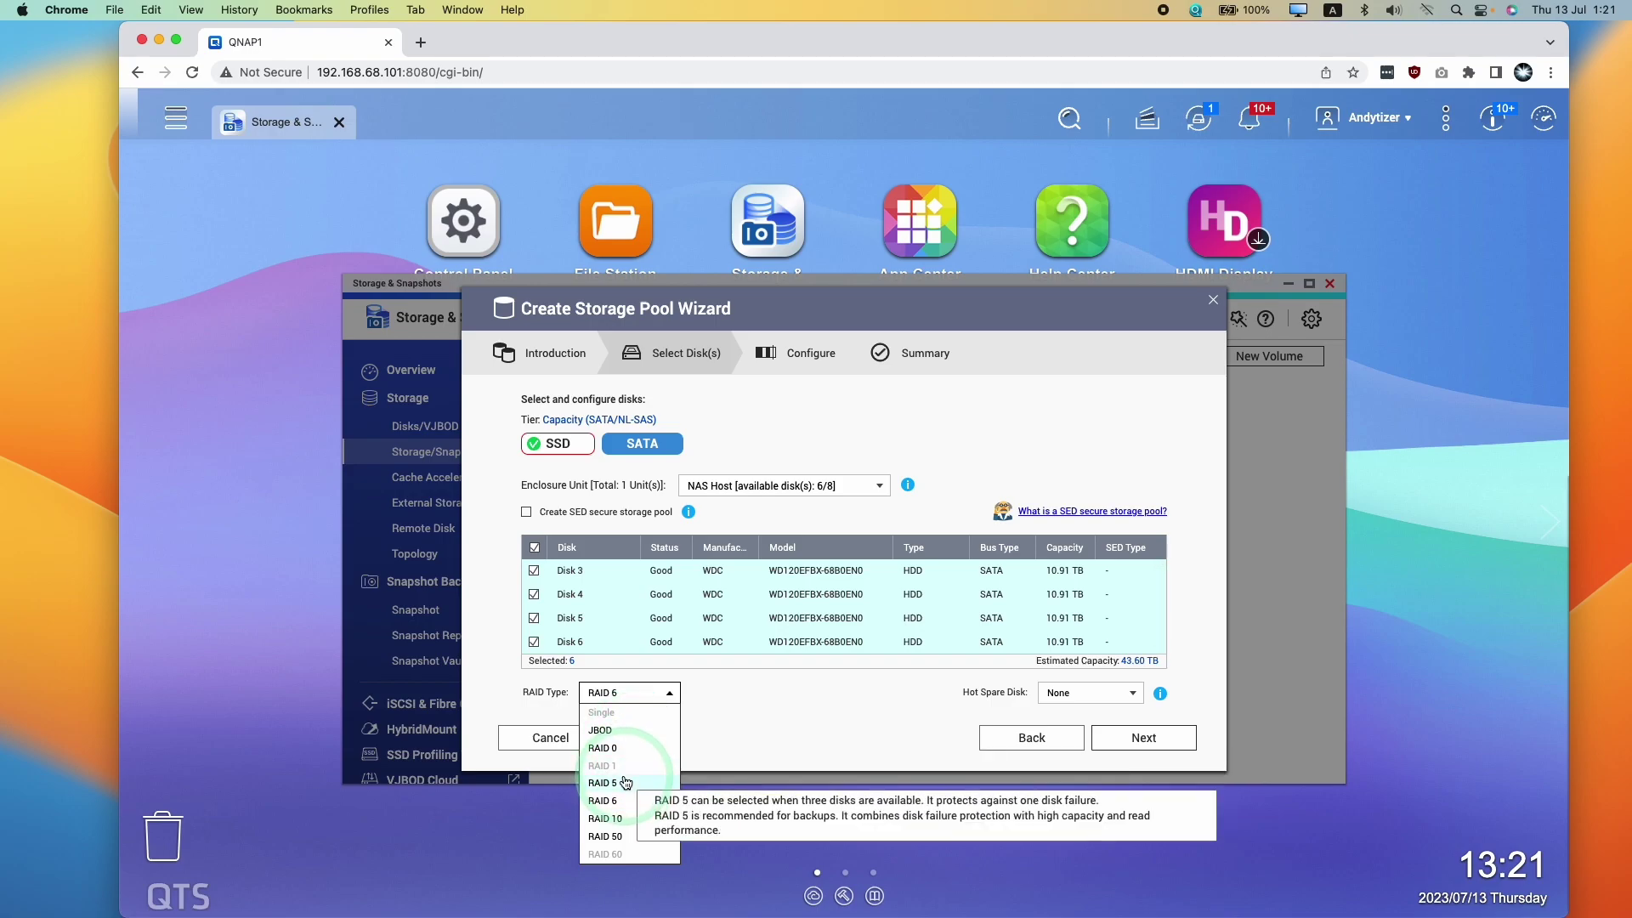
{"action": "left_click", "coordinate": [620, 782]}
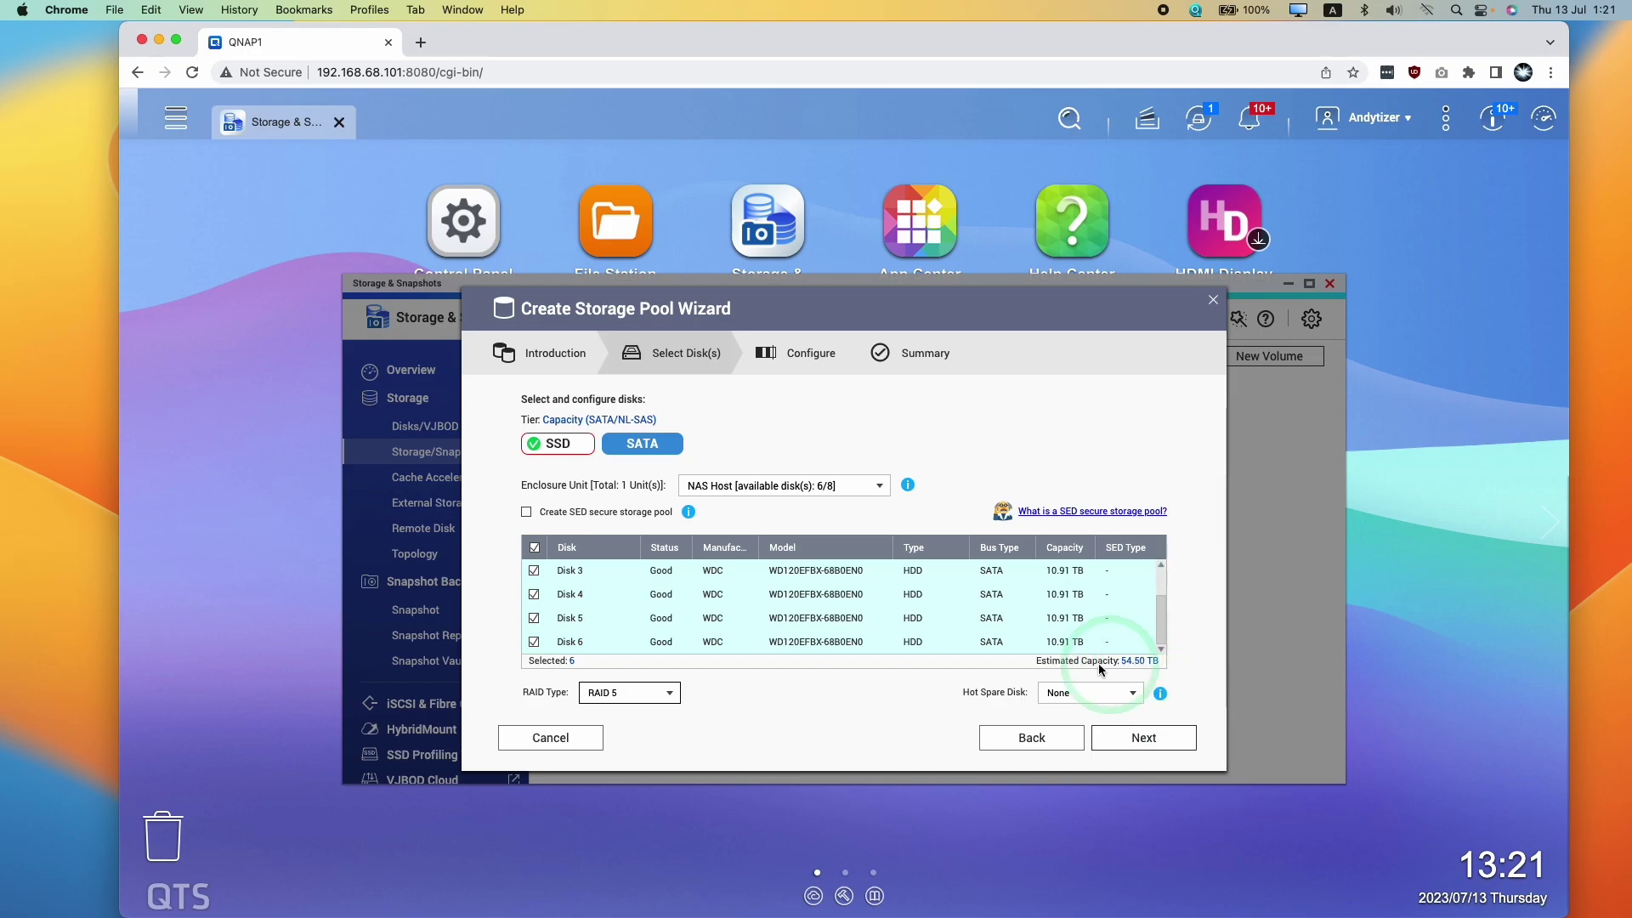
{"action": "left_click", "coordinate": [655, 684]}
{"action": "left_click", "coordinate": [616, 804]}
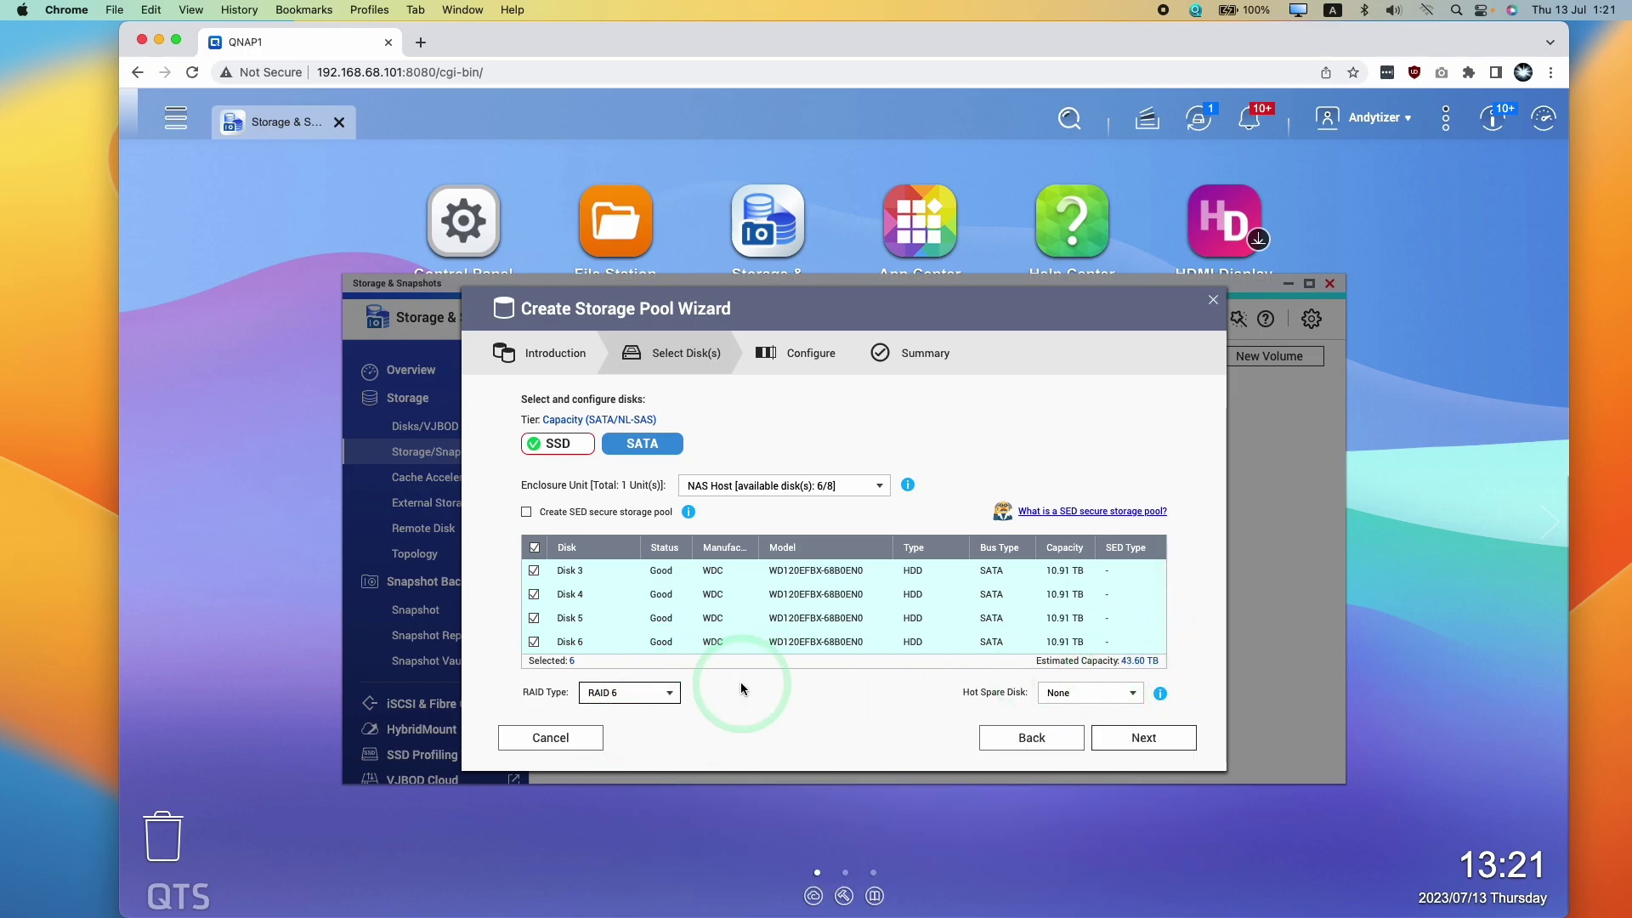
{"action": "left_click", "coordinate": [659, 693]}
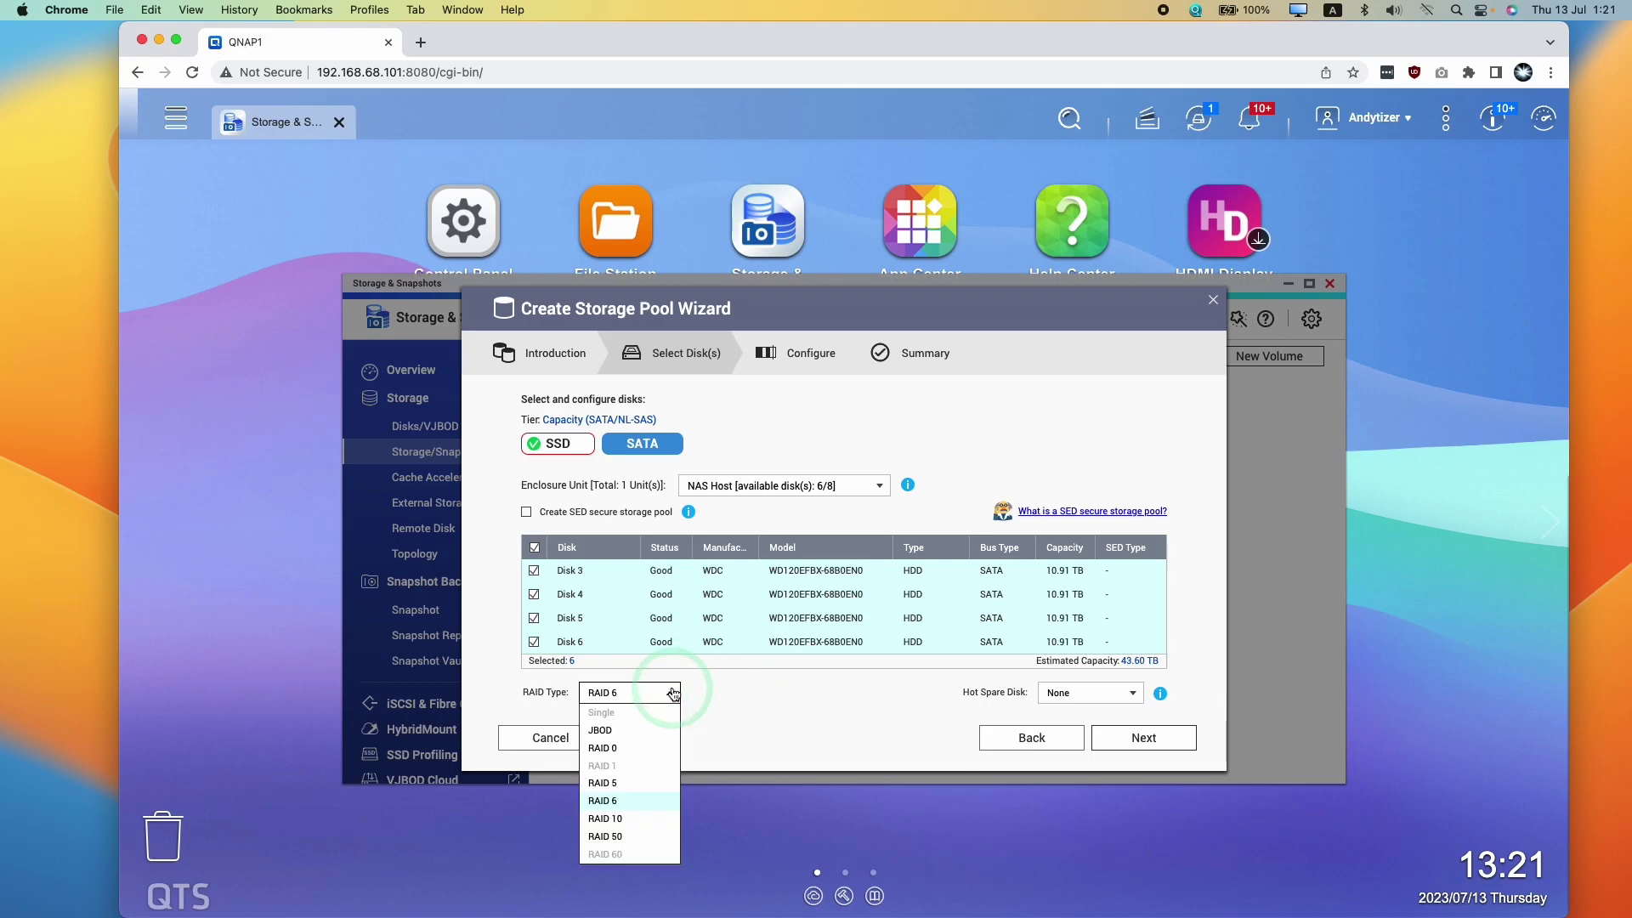
{"action": "left_click", "coordinate": [619, 803]}
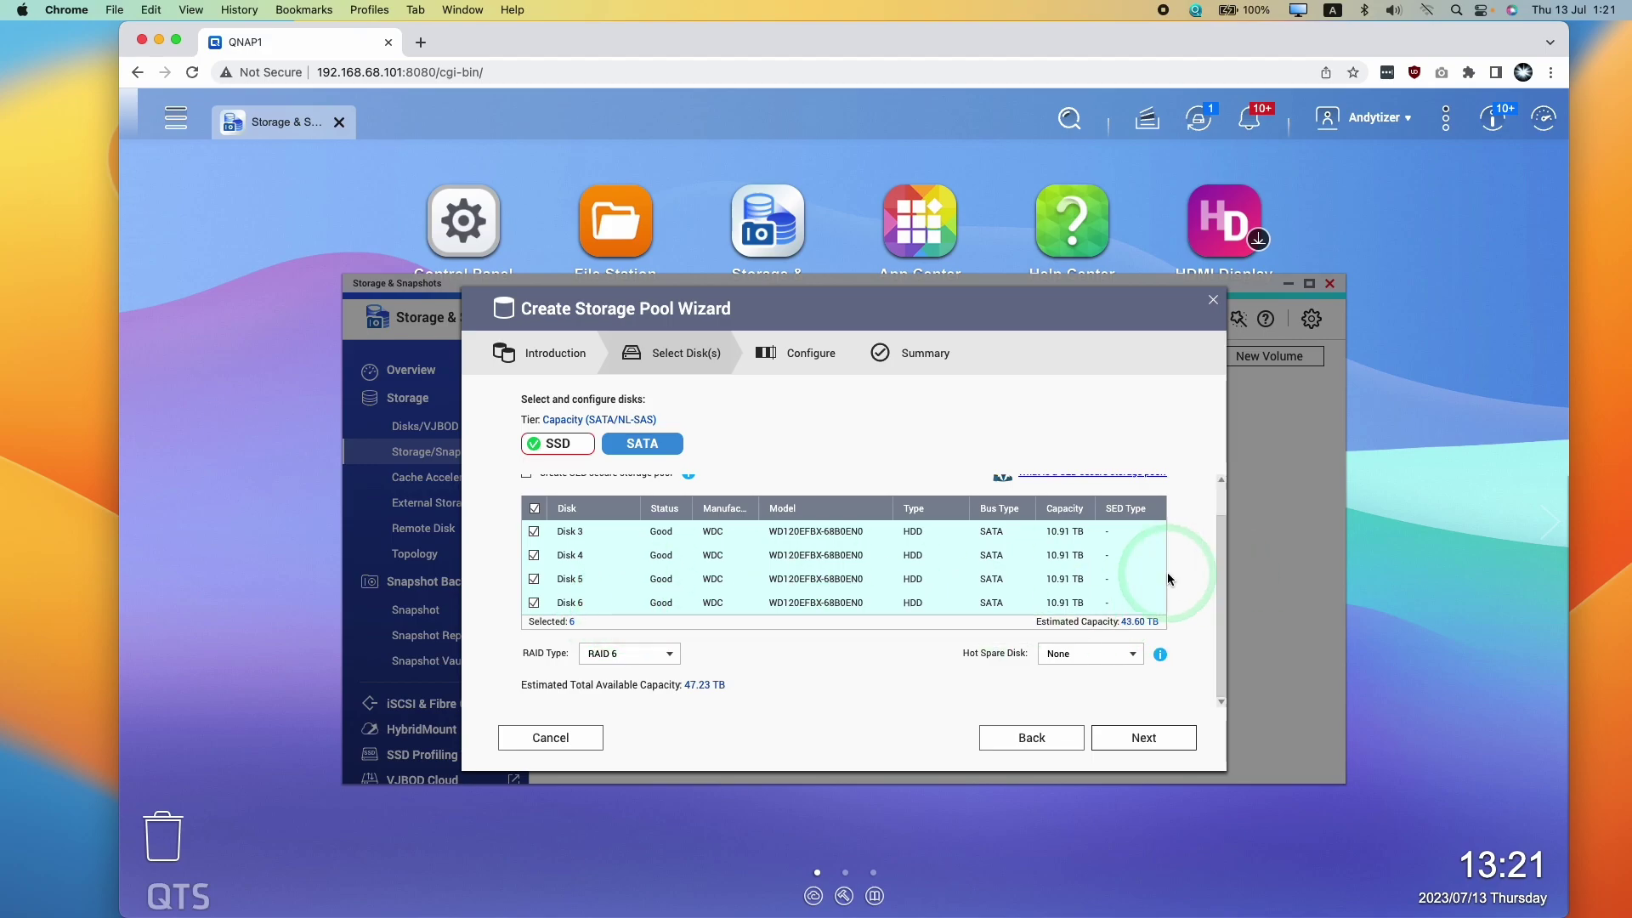
{"action": "scroll", "coordinate": [1164, 574], "scroll_direction": "up", "scroll_amount": 2}
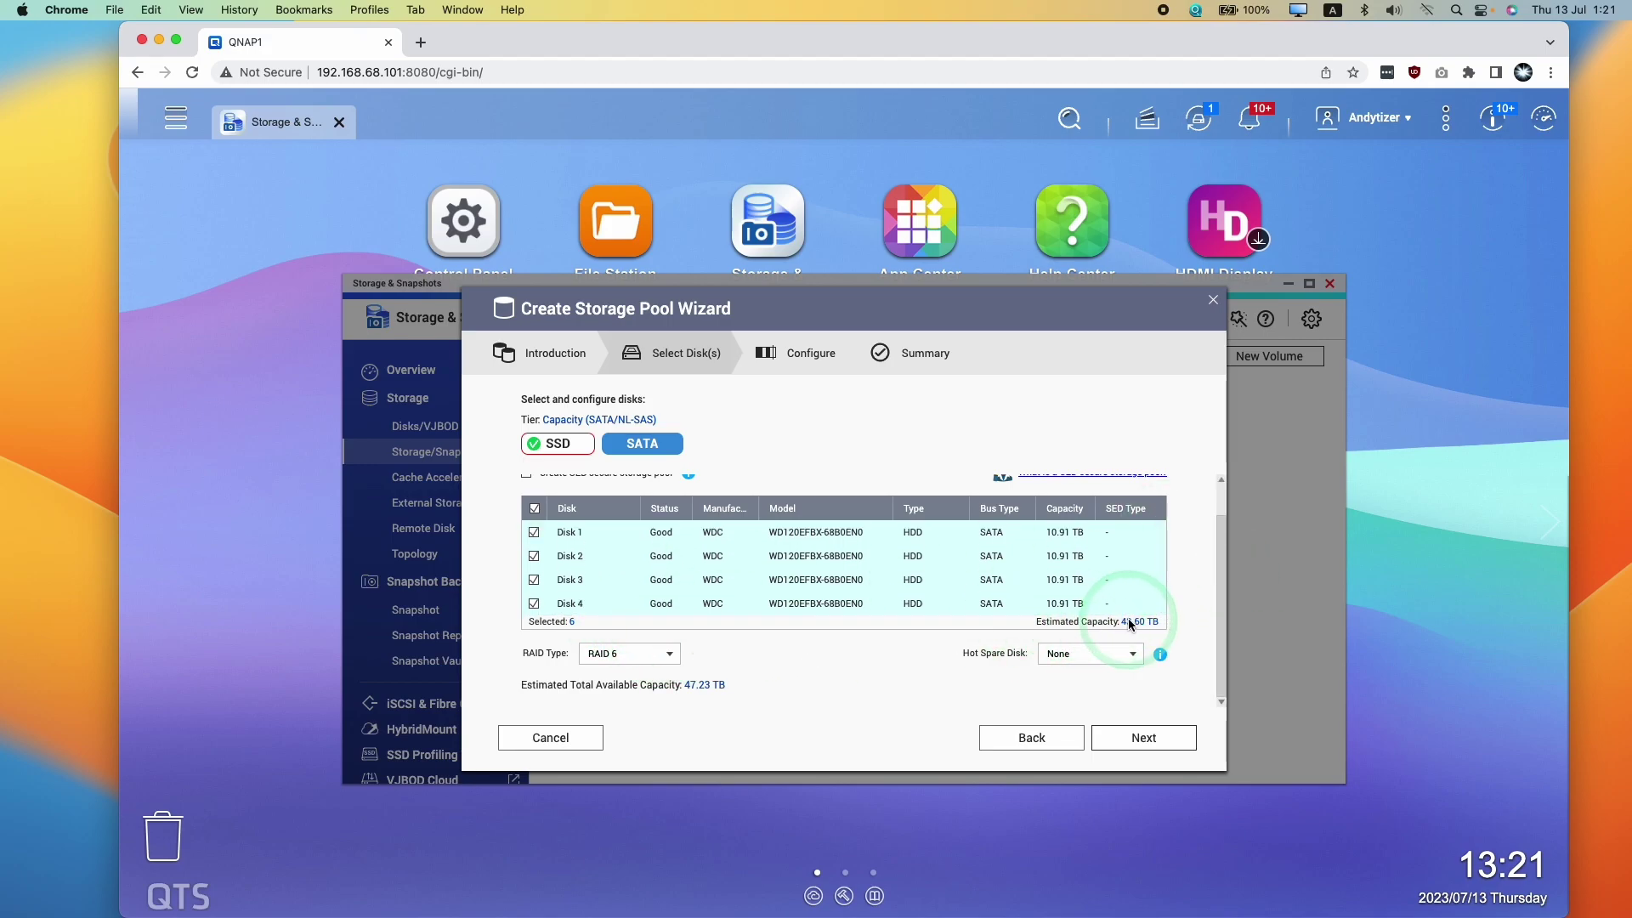
{"action": "left_click", "coordinate": [670, 654]}
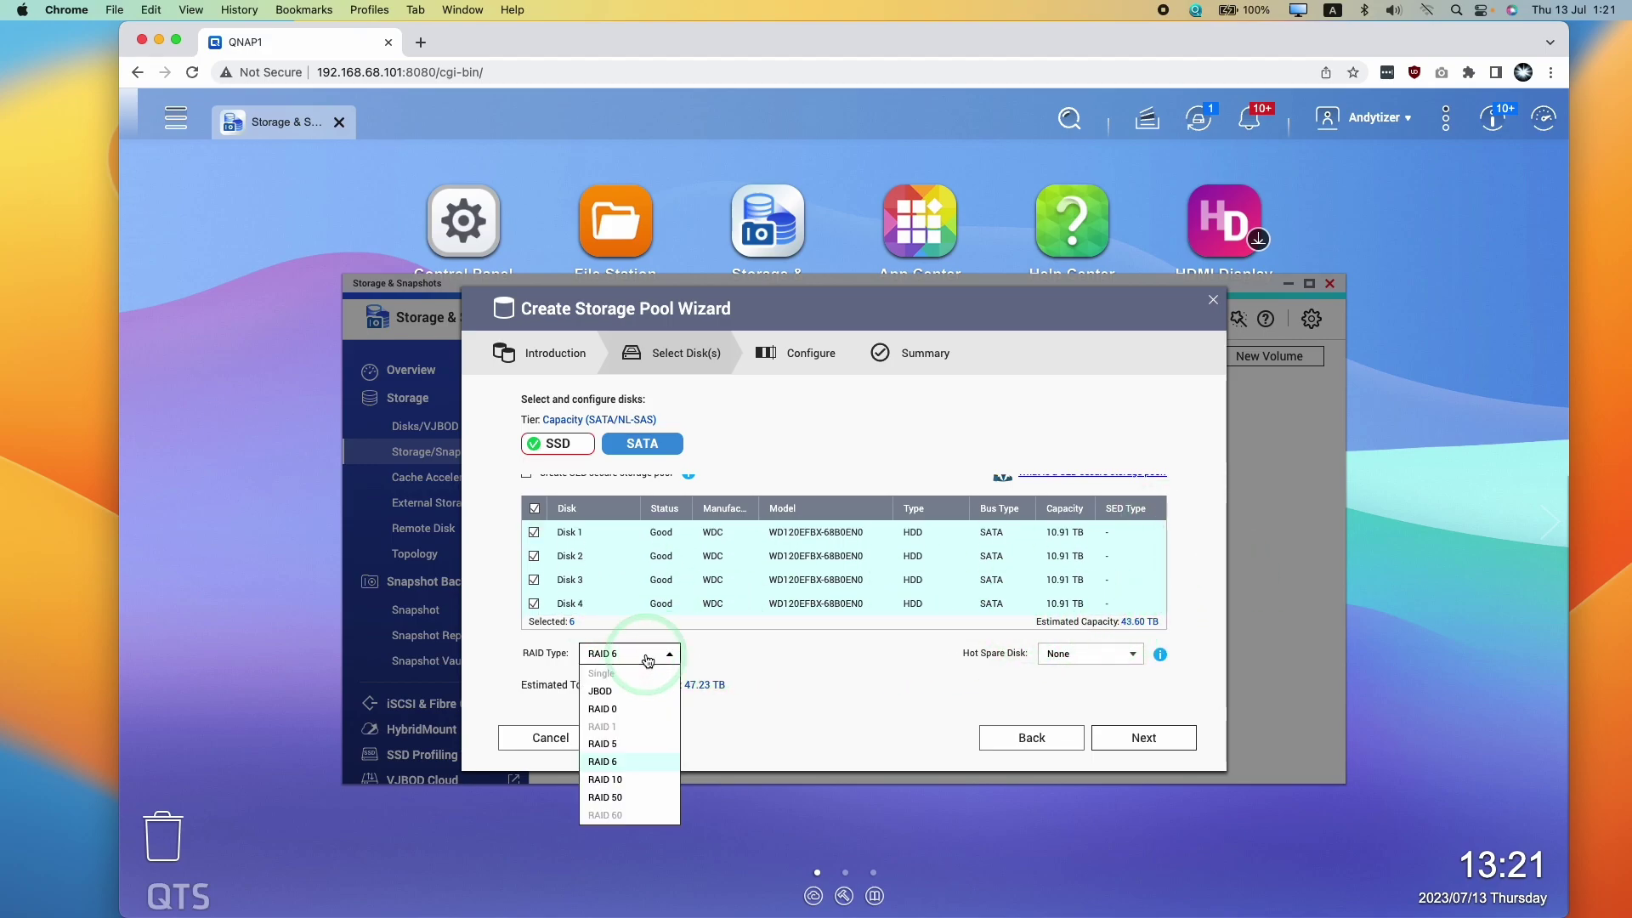
{"action": "left_click", "coordinate": [621, 767]}
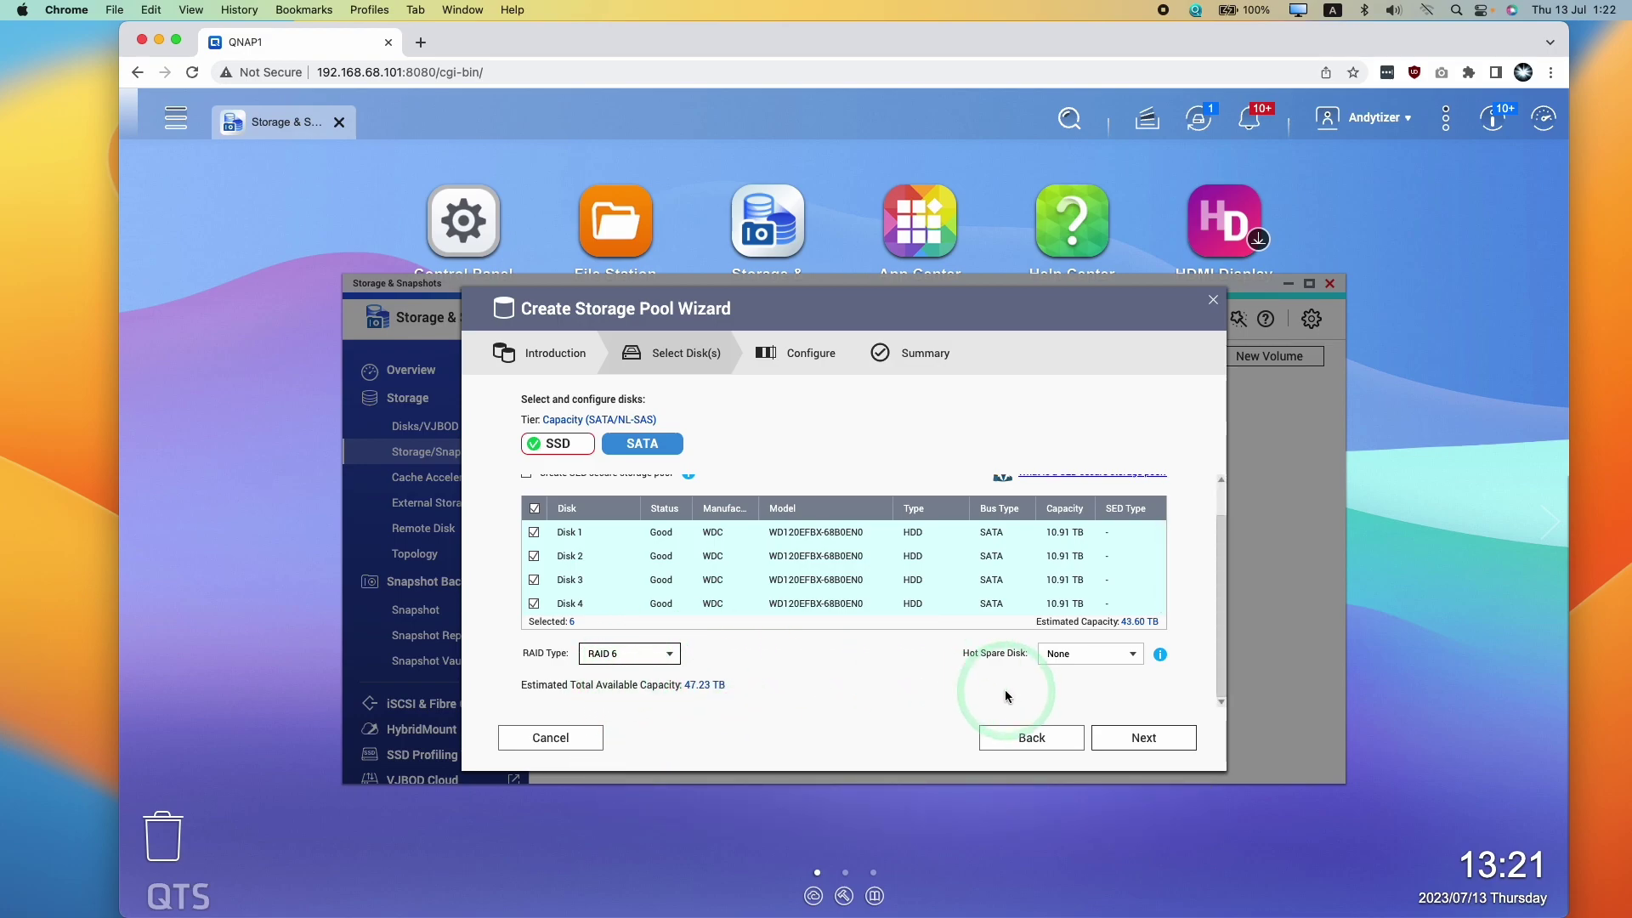
{"action": "scroll", "coordinate": [1006, 697], "scroll_direction": "up", "scroll_amount": 2}
{"action": "scroll", "coordinate": [1148, 612], "scroll_direction": "down", "scroll_amount": 2}
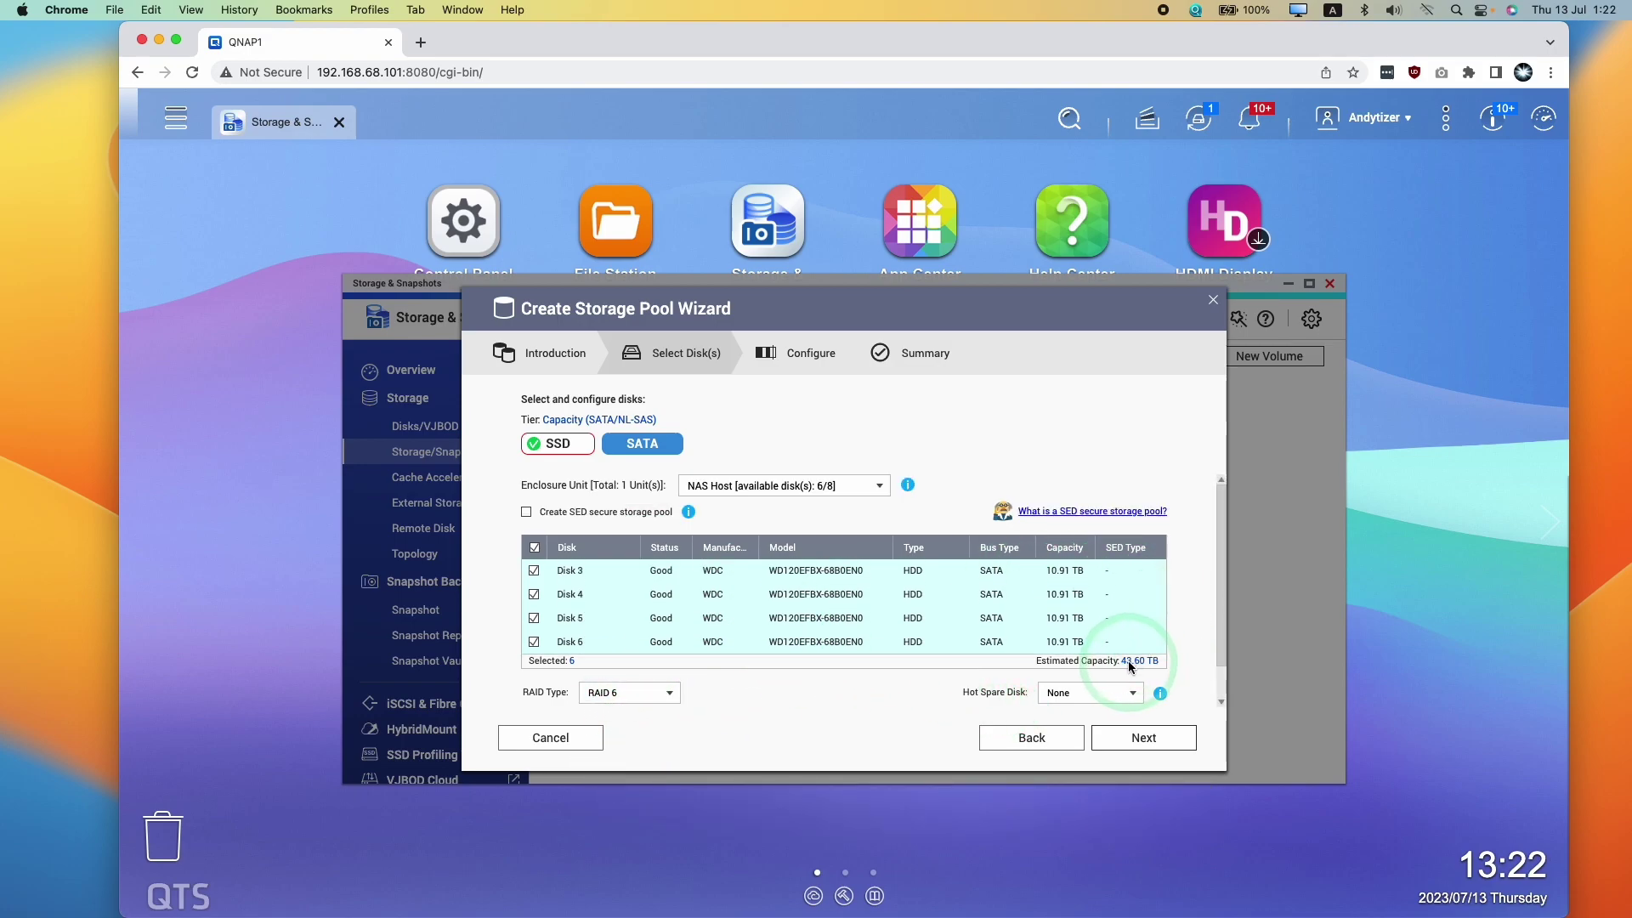
{"action": "scroll", "coordinate": [1162, 610], "scroll_direction": "up", "scroll_amount": 2}
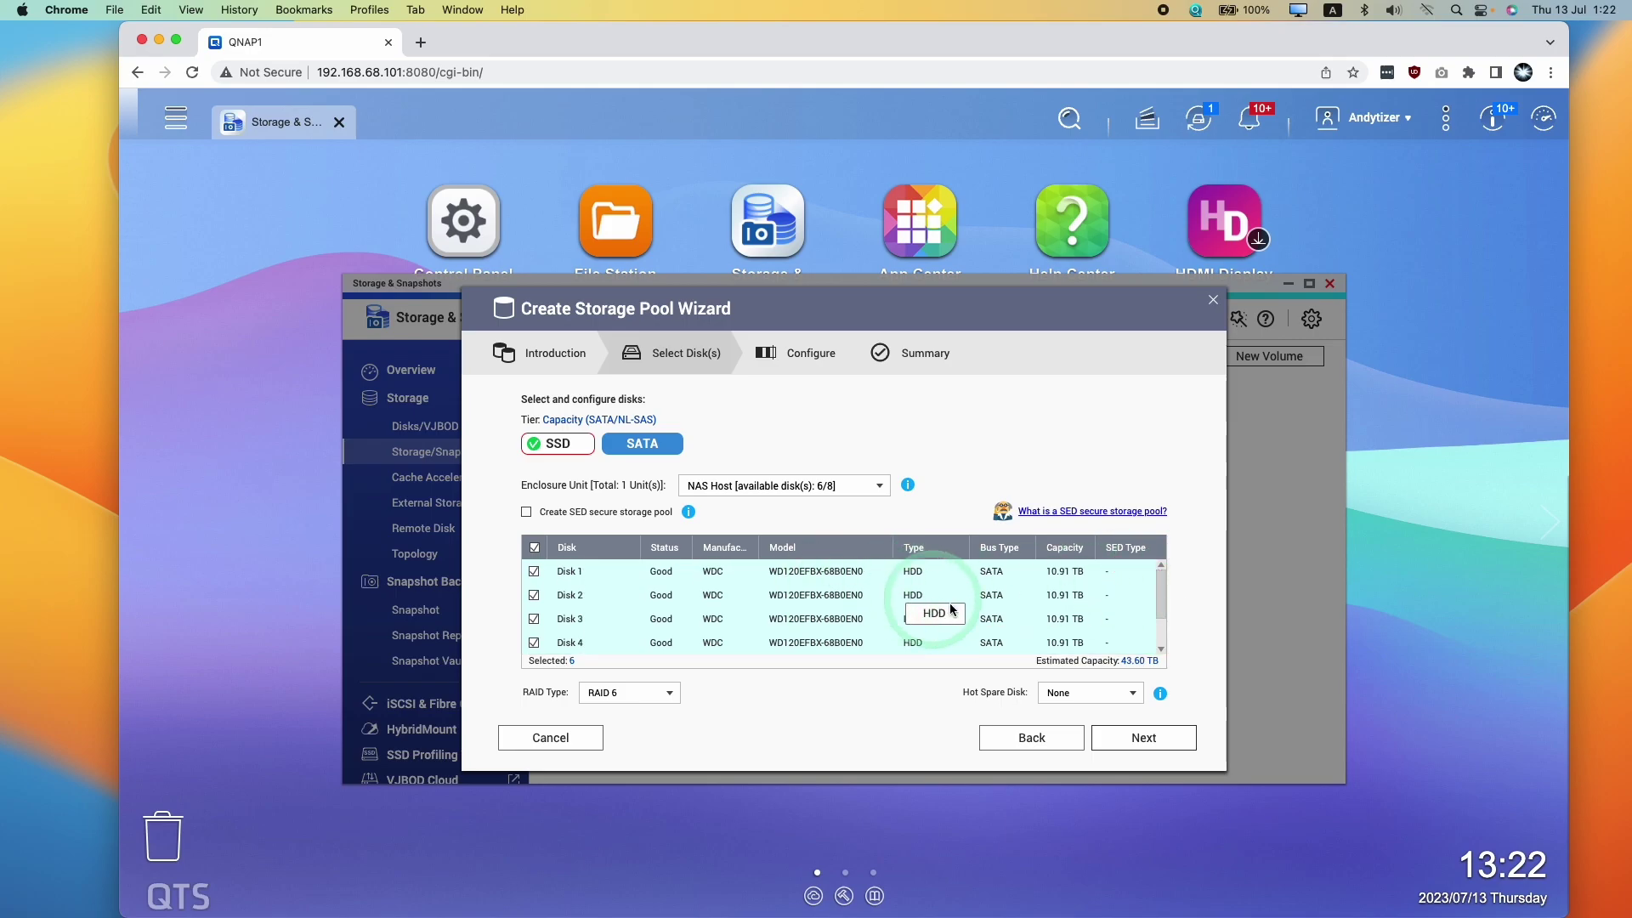
{"action": "scroll", "coordinate": [859, 616], "scroll_direction": "down", "scroll_amount": 2}
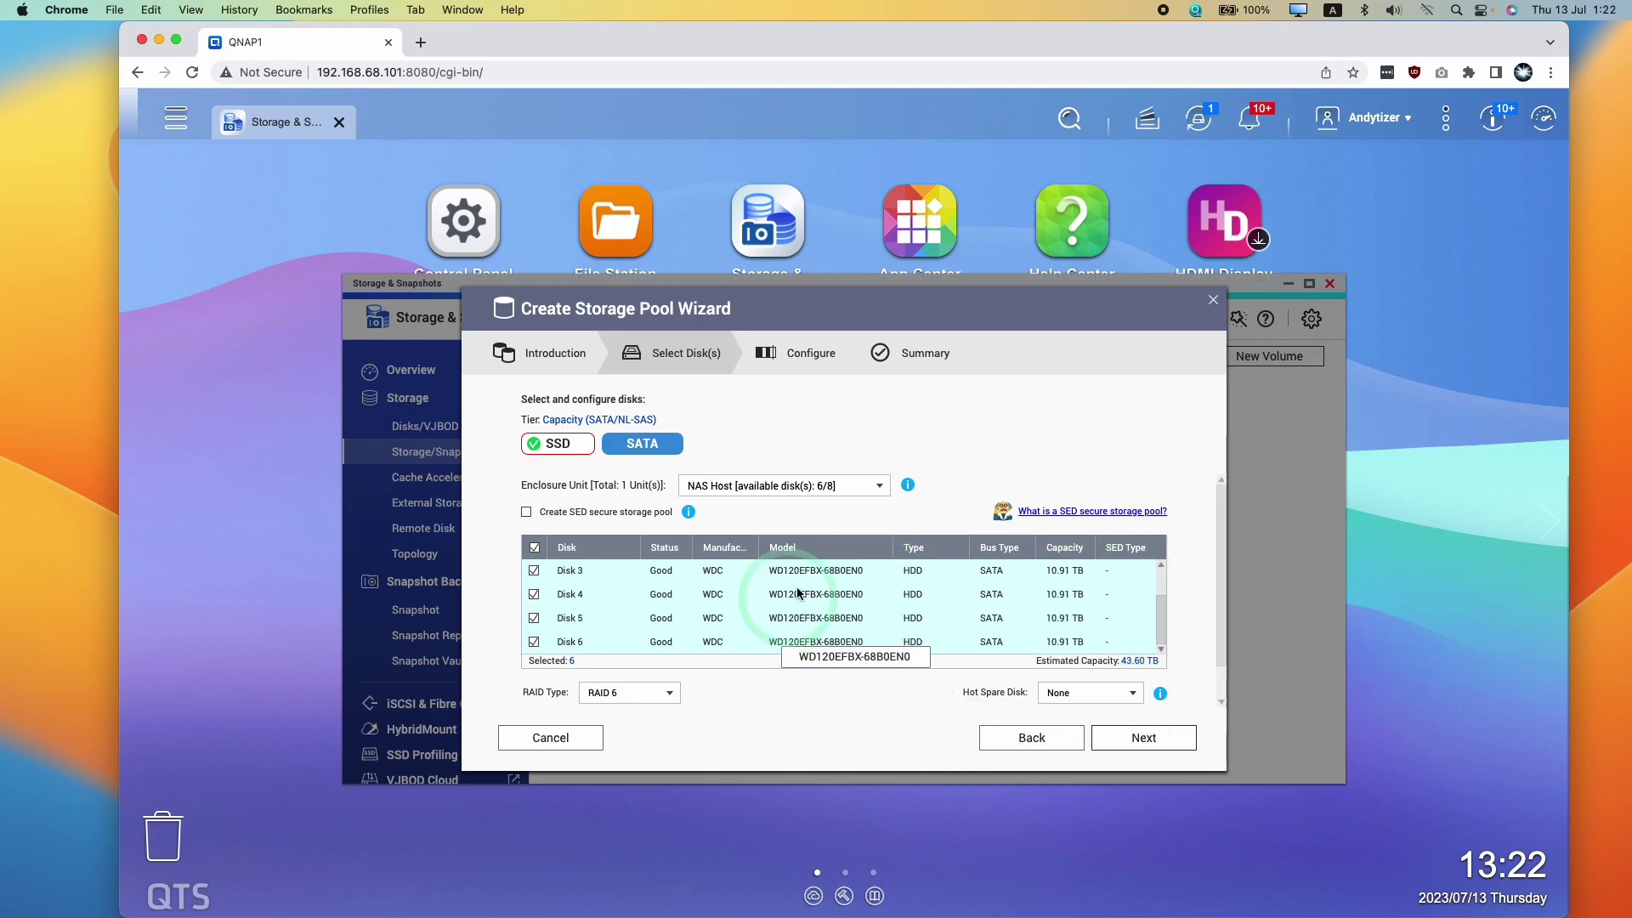
{"action": "left_click", "coordinate": [1129, 739]}
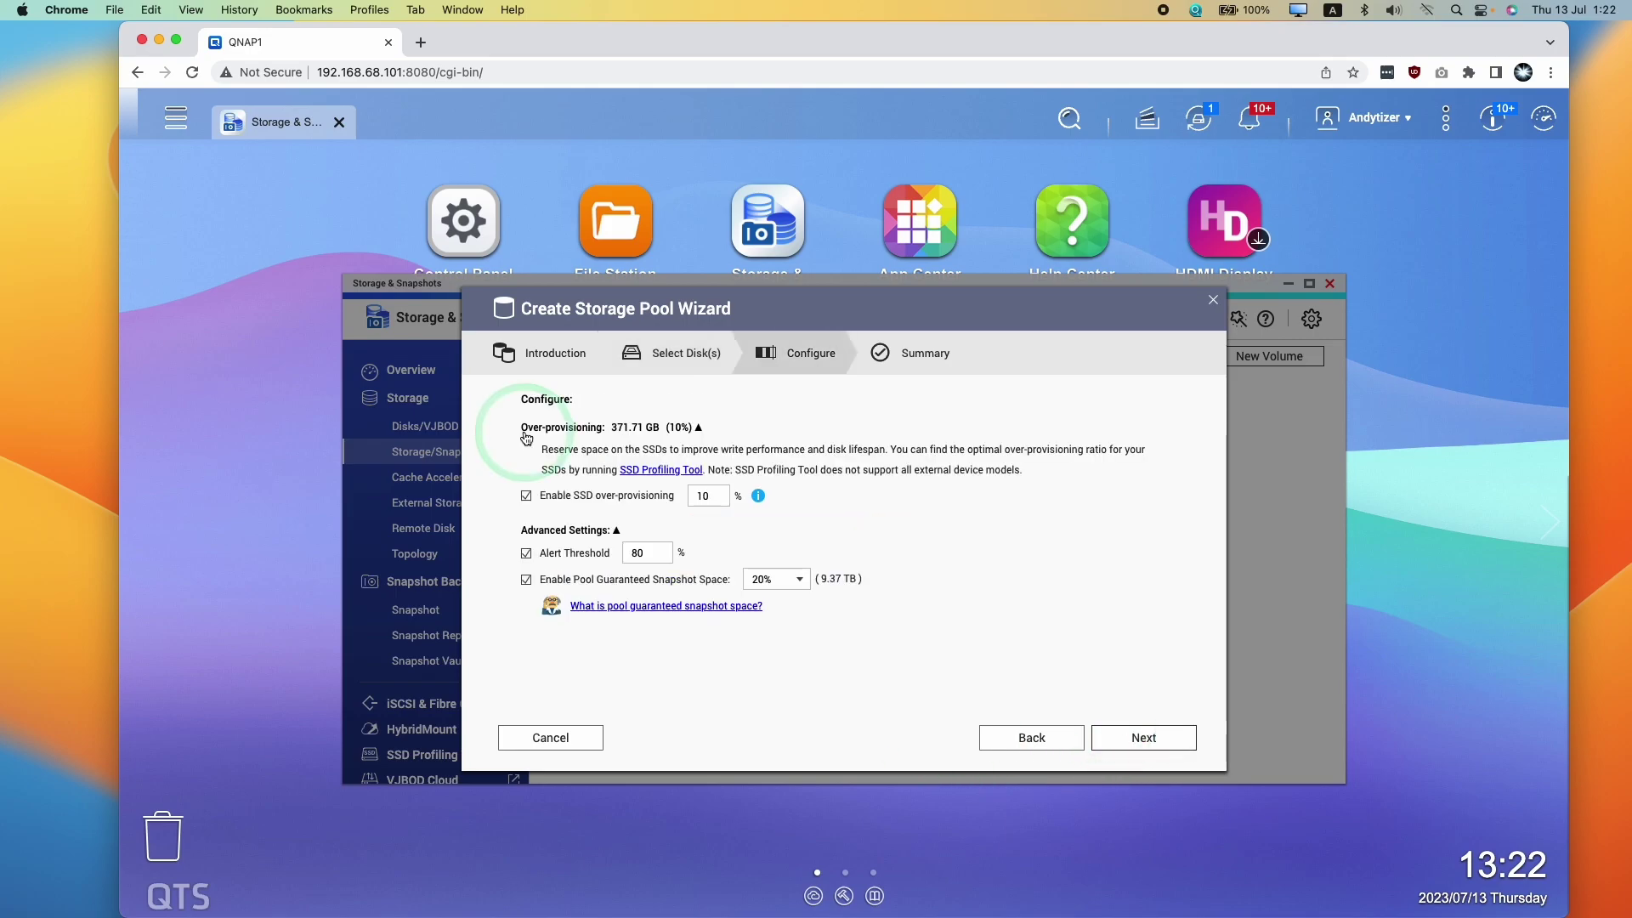
Leave SSD over-provisioning at 10% and the alert threshold at 80%, then view the Summary
{"action": "left_click", "coordinate": [536, 460]}
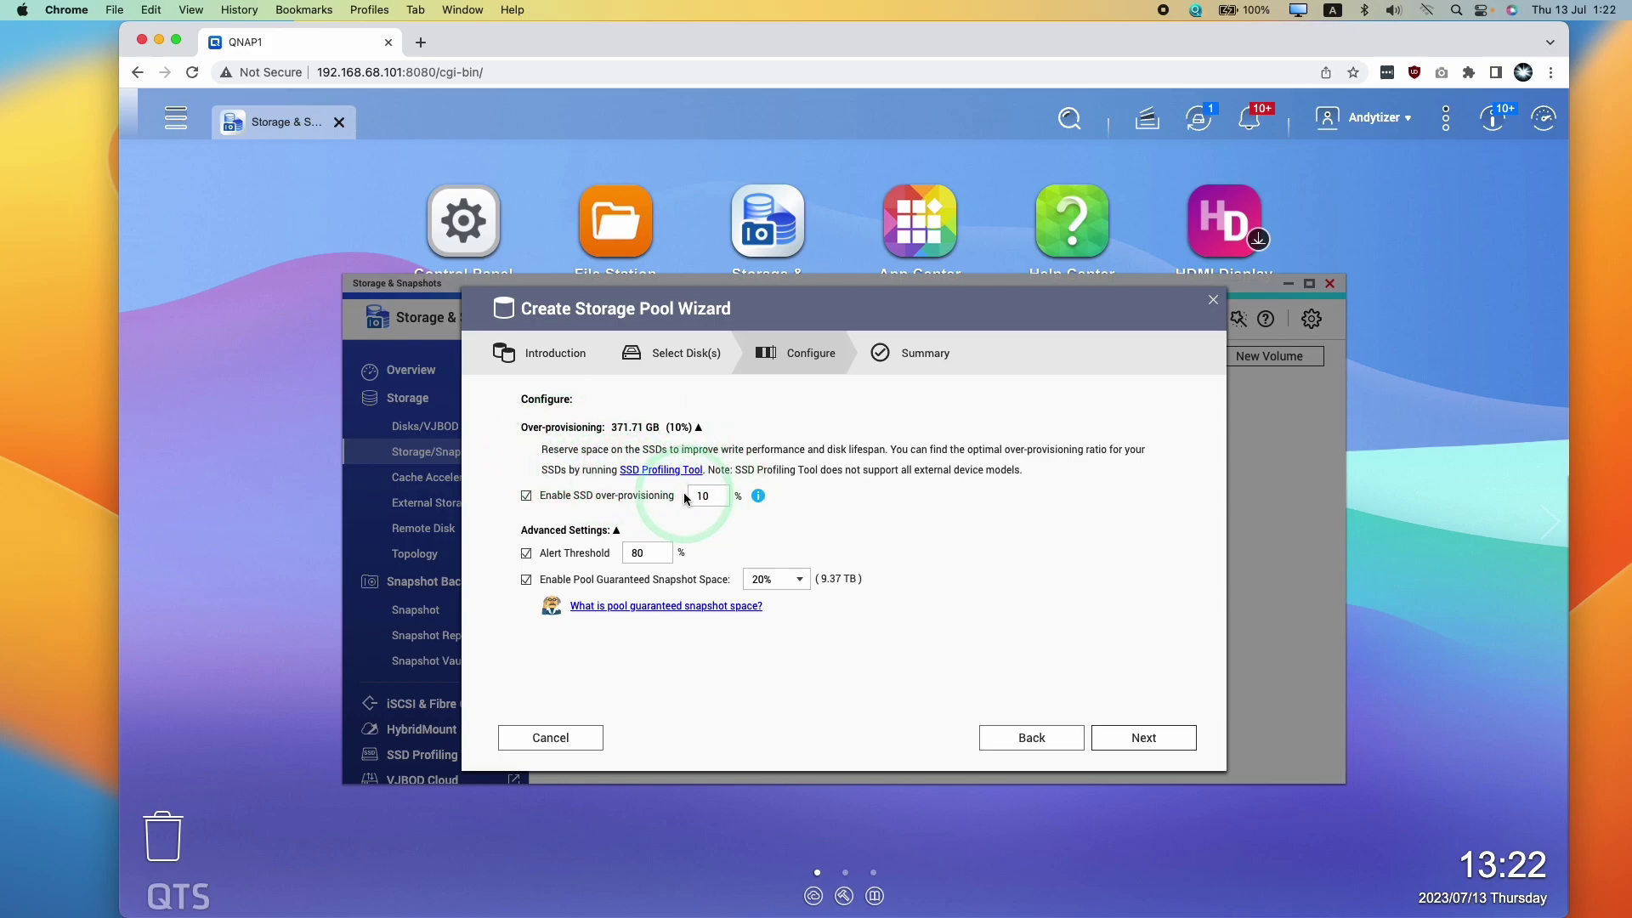
{"action": "left_click", "coordinate": [763, 498]}
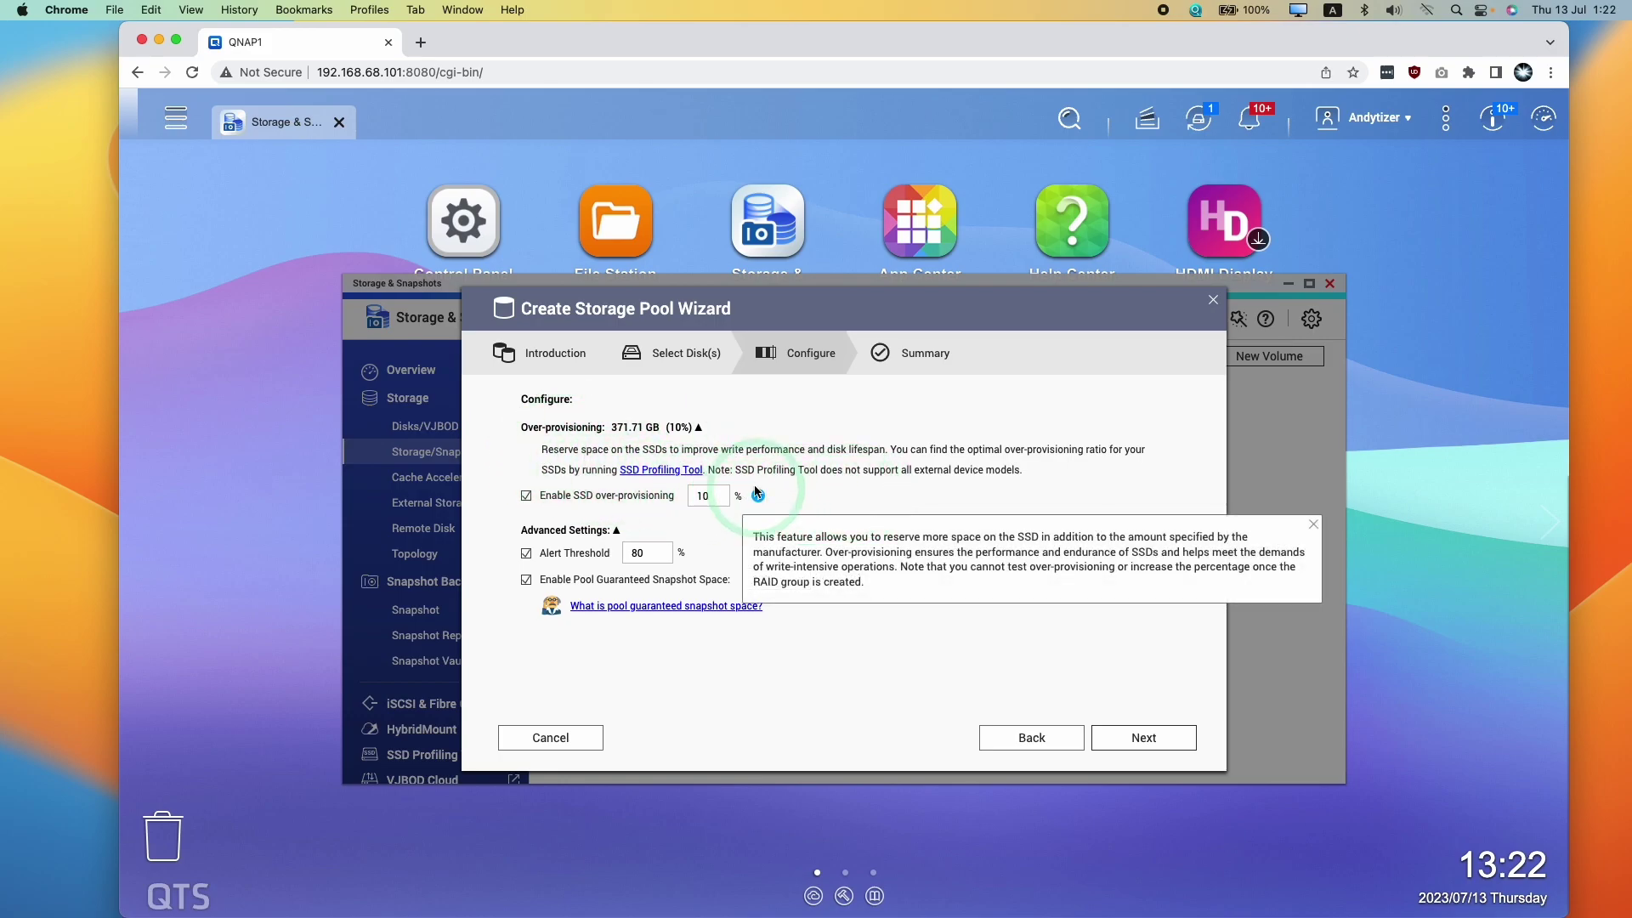
{"action": "left_click", "coordinate": [631, 503]}
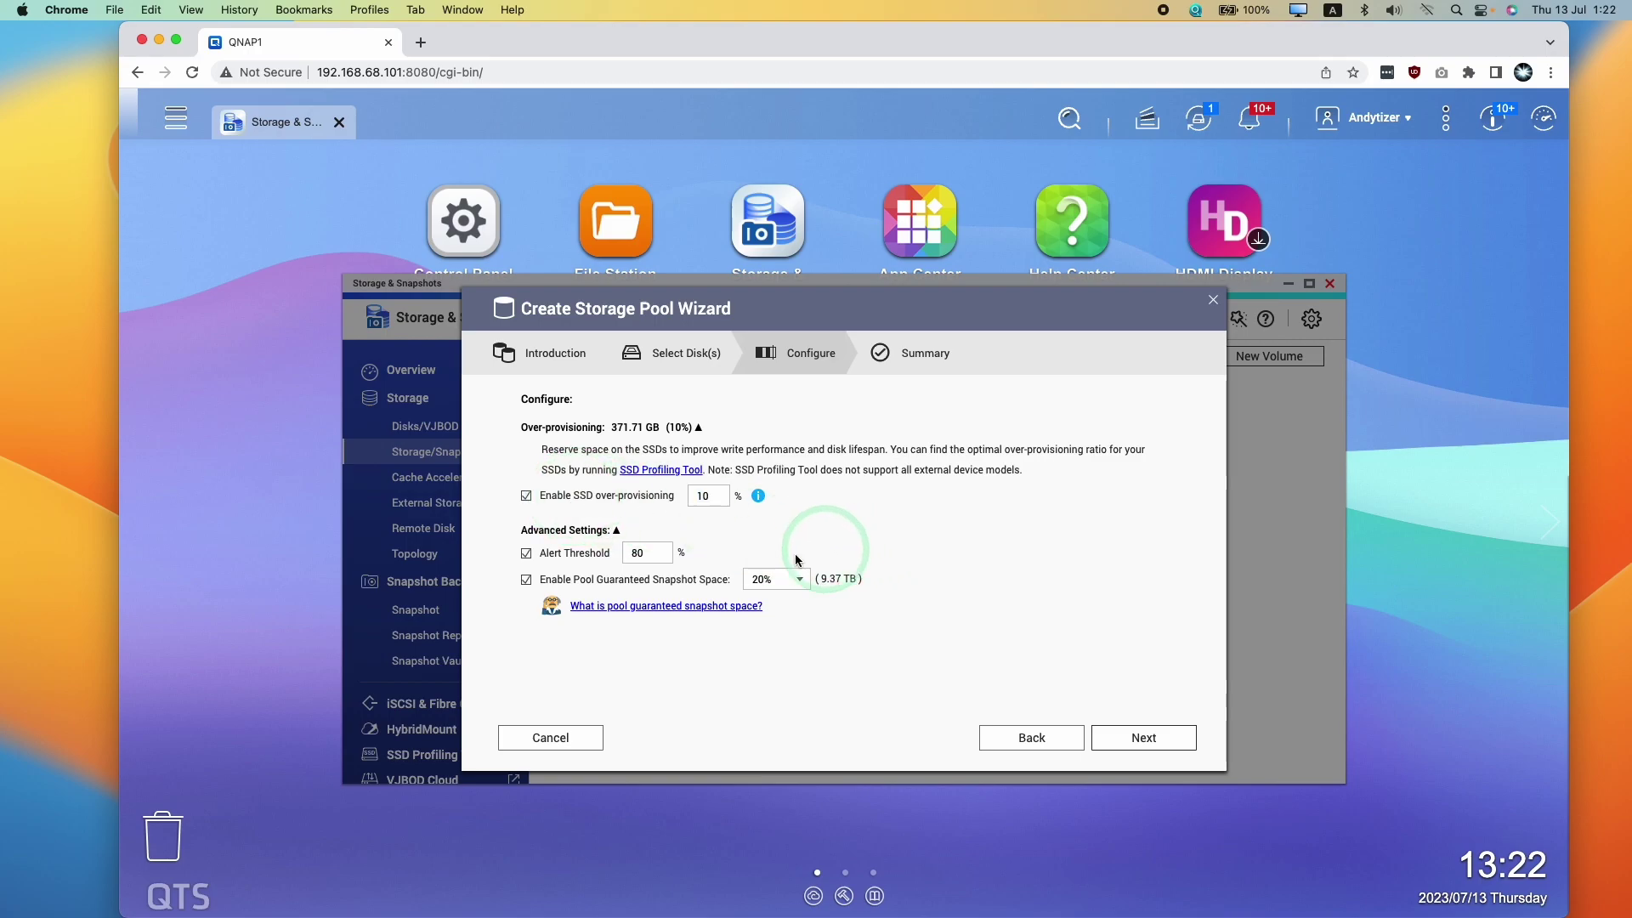
{"action": "left_click", "coordinate": [668, 590]}
{"action": "left_click", "coordinate": [1119, 740]}
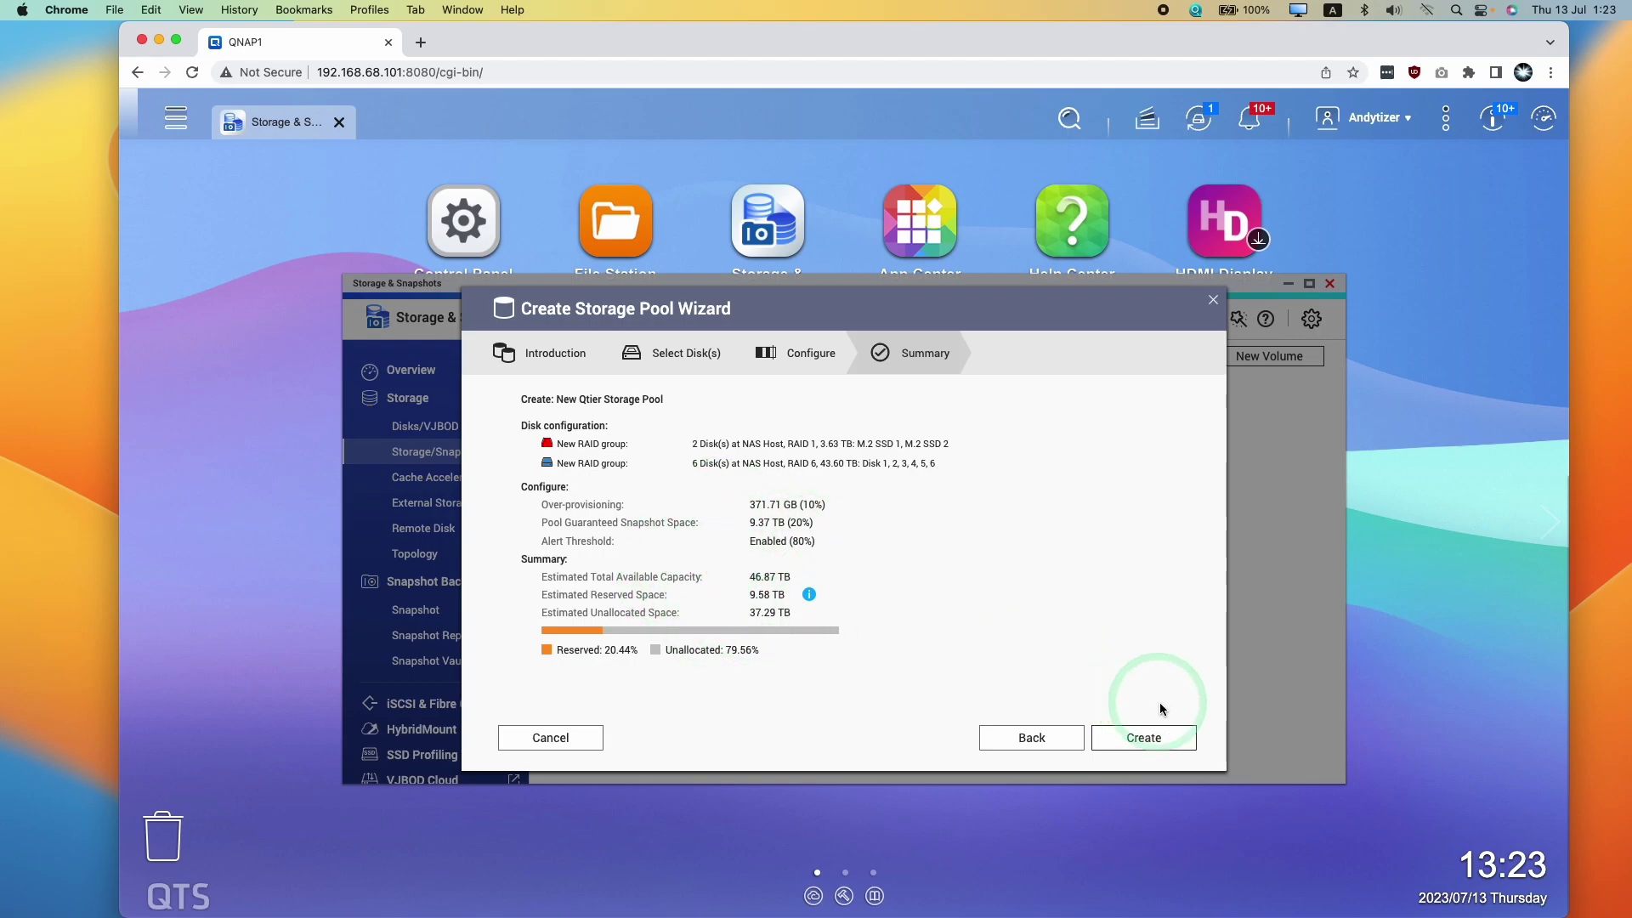
Create the pool and confirm erasing the selected disks
{"action": "left_click", "coordinate": [1143, 738]}
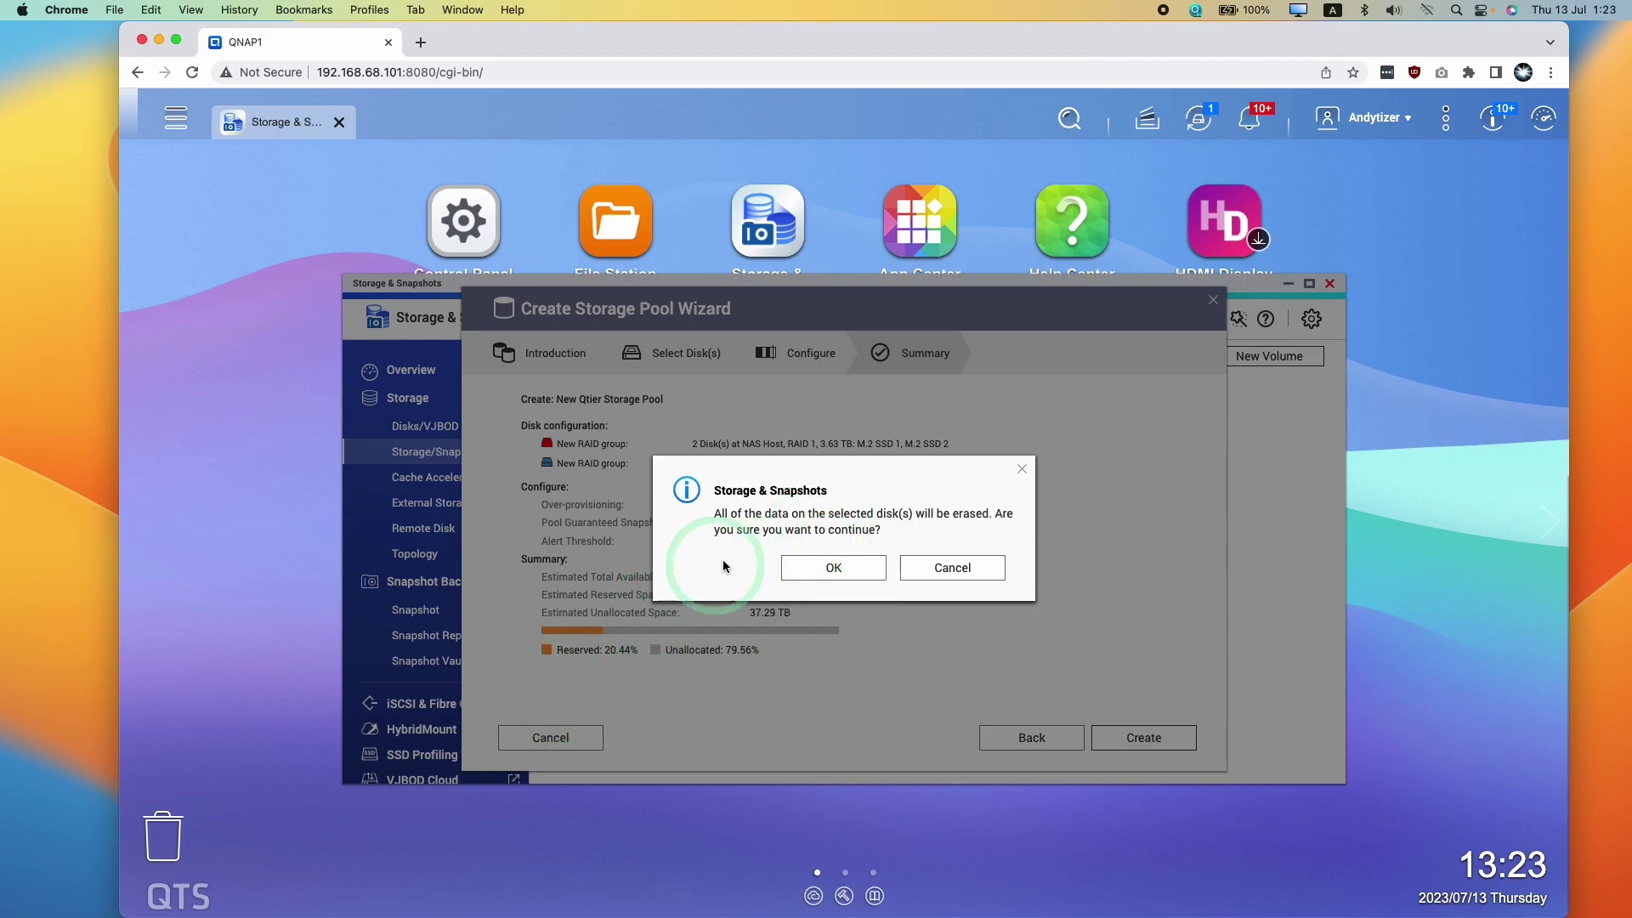
{"action": "left_click", "coordinate": [836, 570]}
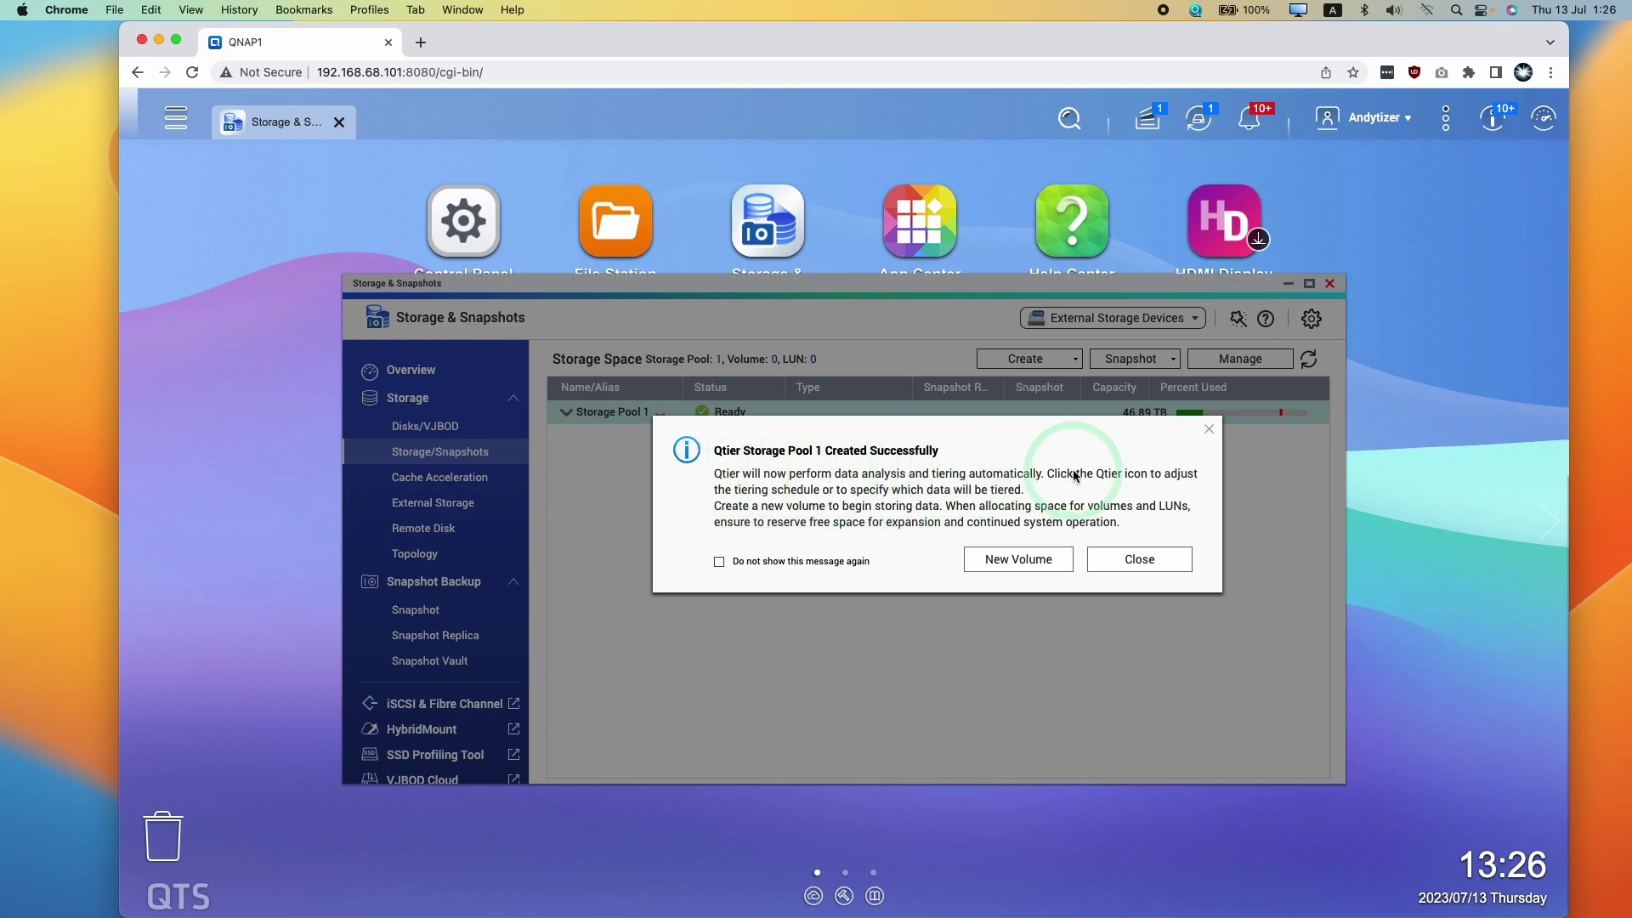
Start a new thin volume on Storage Pool 1 after reviewing the thick and static volume comparison
{"action": "left_click", "coordinate": [1018, 558]}
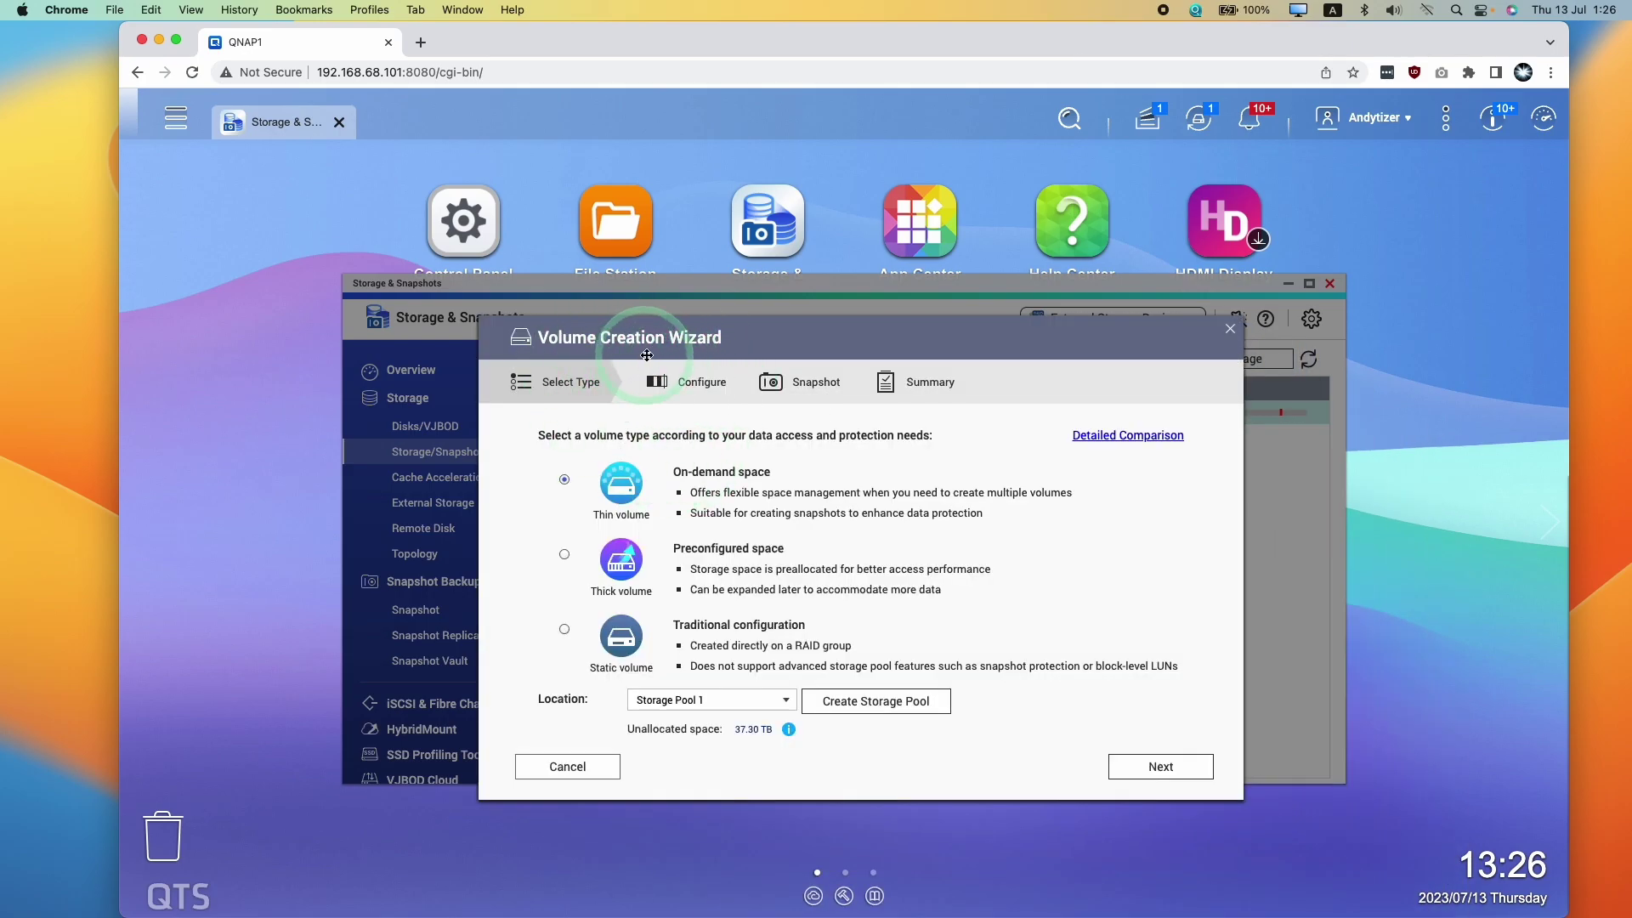
{"action": "left_click_drag", "start_coordinate": [652, 355], "coordinate": [896, 490]}
{"action": "left_click", "coordinate": [1371, 570]}
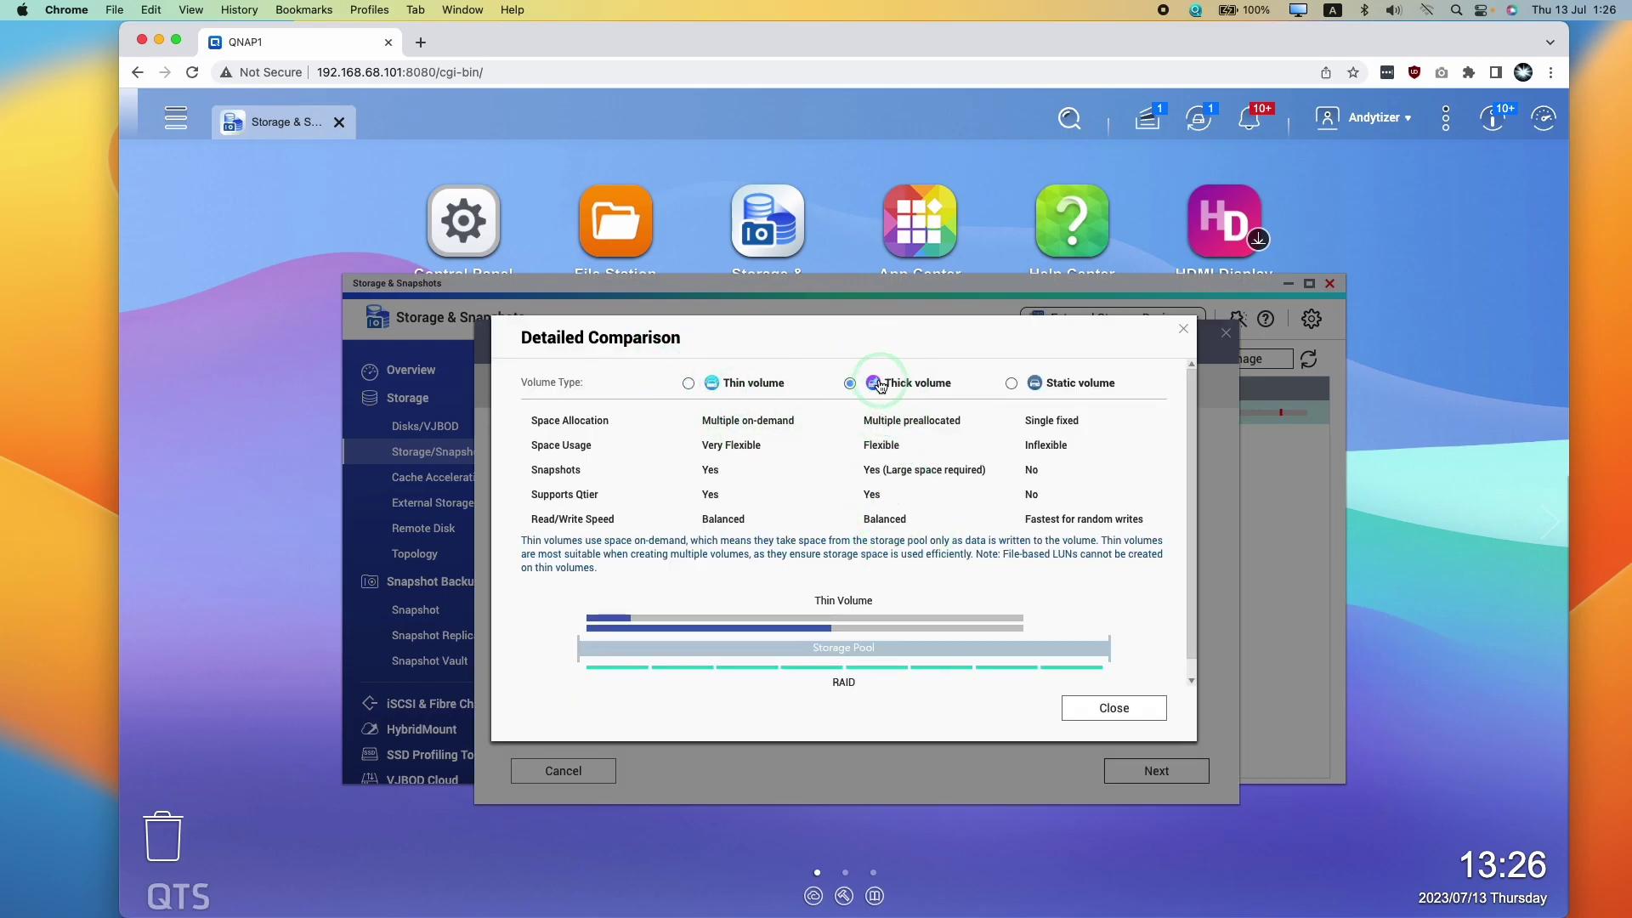
{"action": "left_click", "coordinate": [1012, 383]}
{"action": "left_click", "coordinate": [1183, 329]}
{"action": "left_click", "coordinate": [617, 493]}
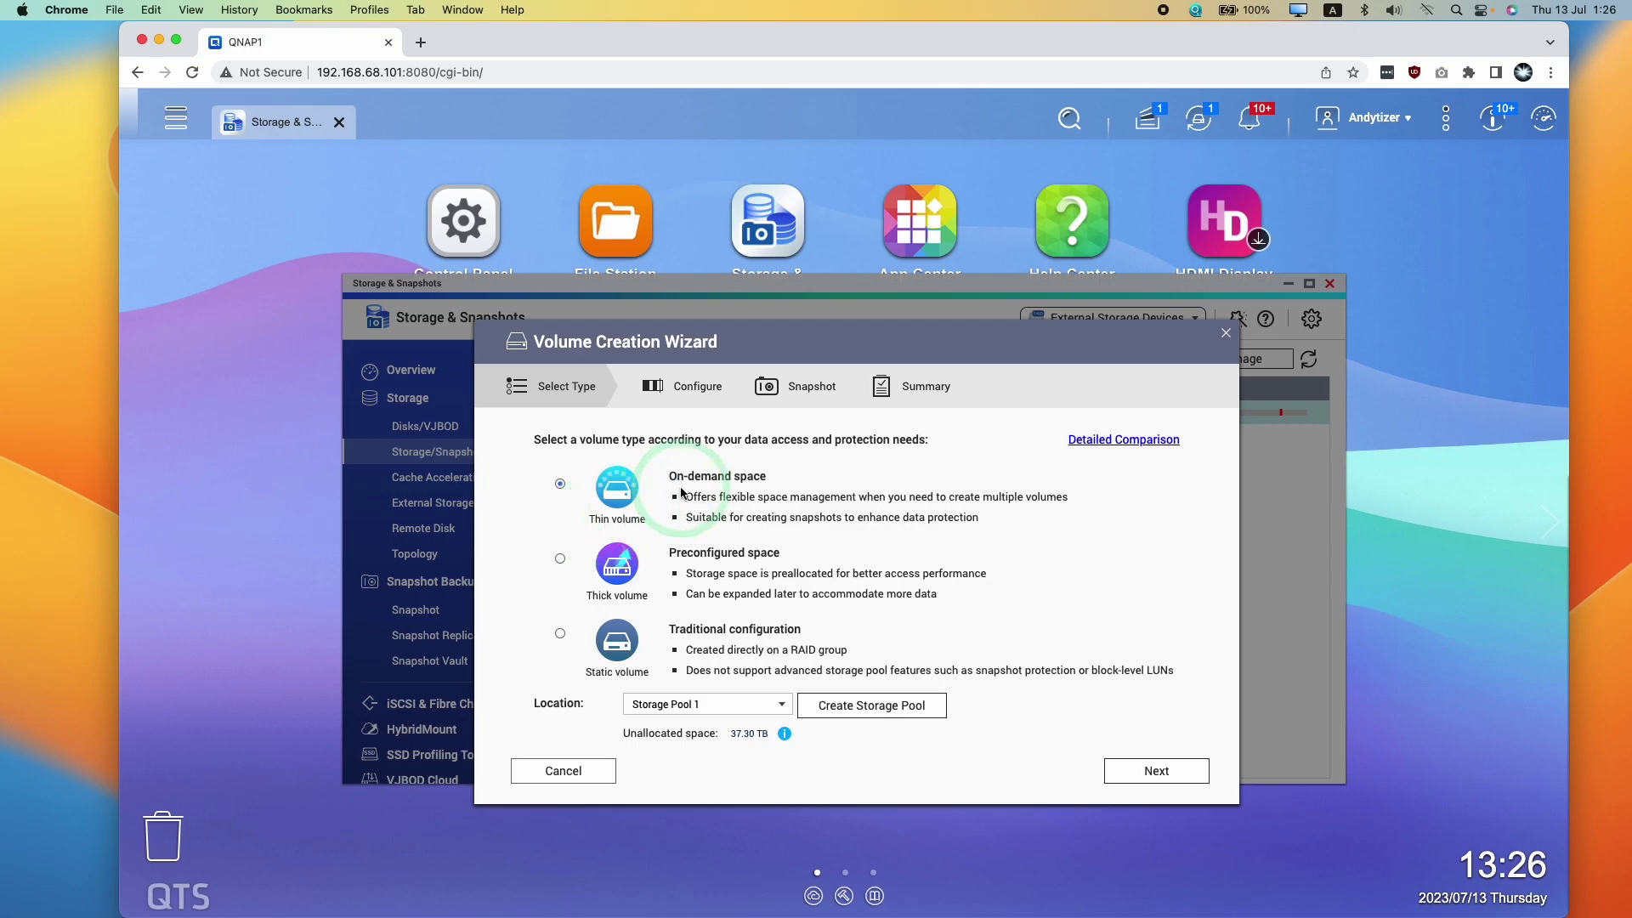
{"action": "left_click", "coordinate": [781, 704]}
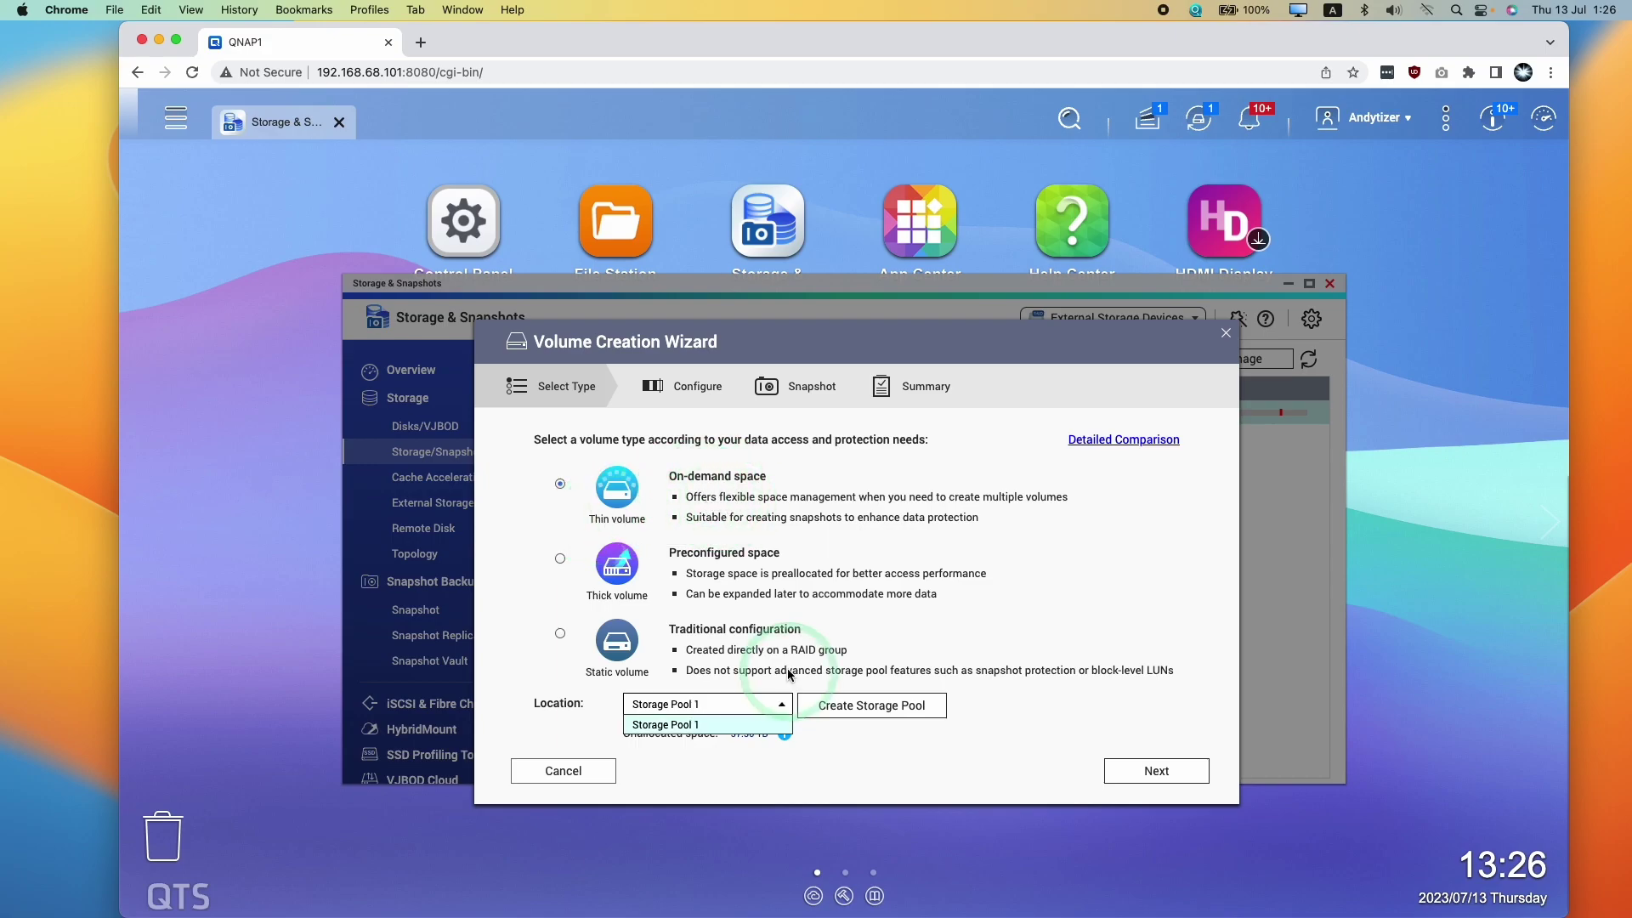
{"action": "left_click", "coordinate": [671, 724]}
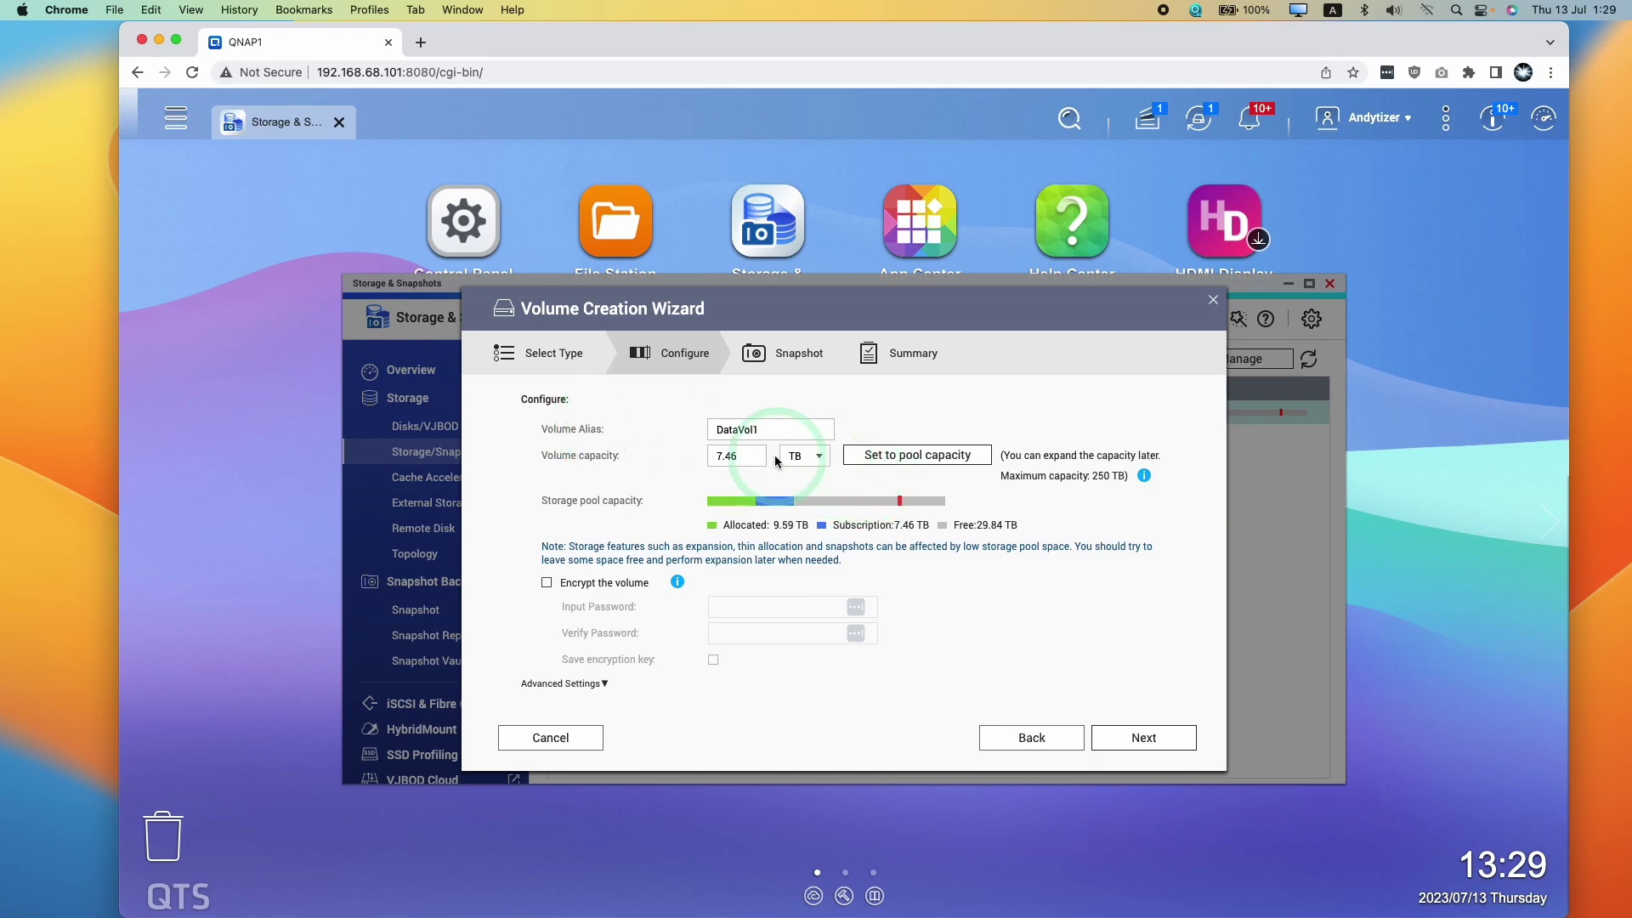
Give DataVol1 a capacity of 37.29 TB and continue to the snapshot settings
{"action": "left_click", "coordinate": [756, 429]}
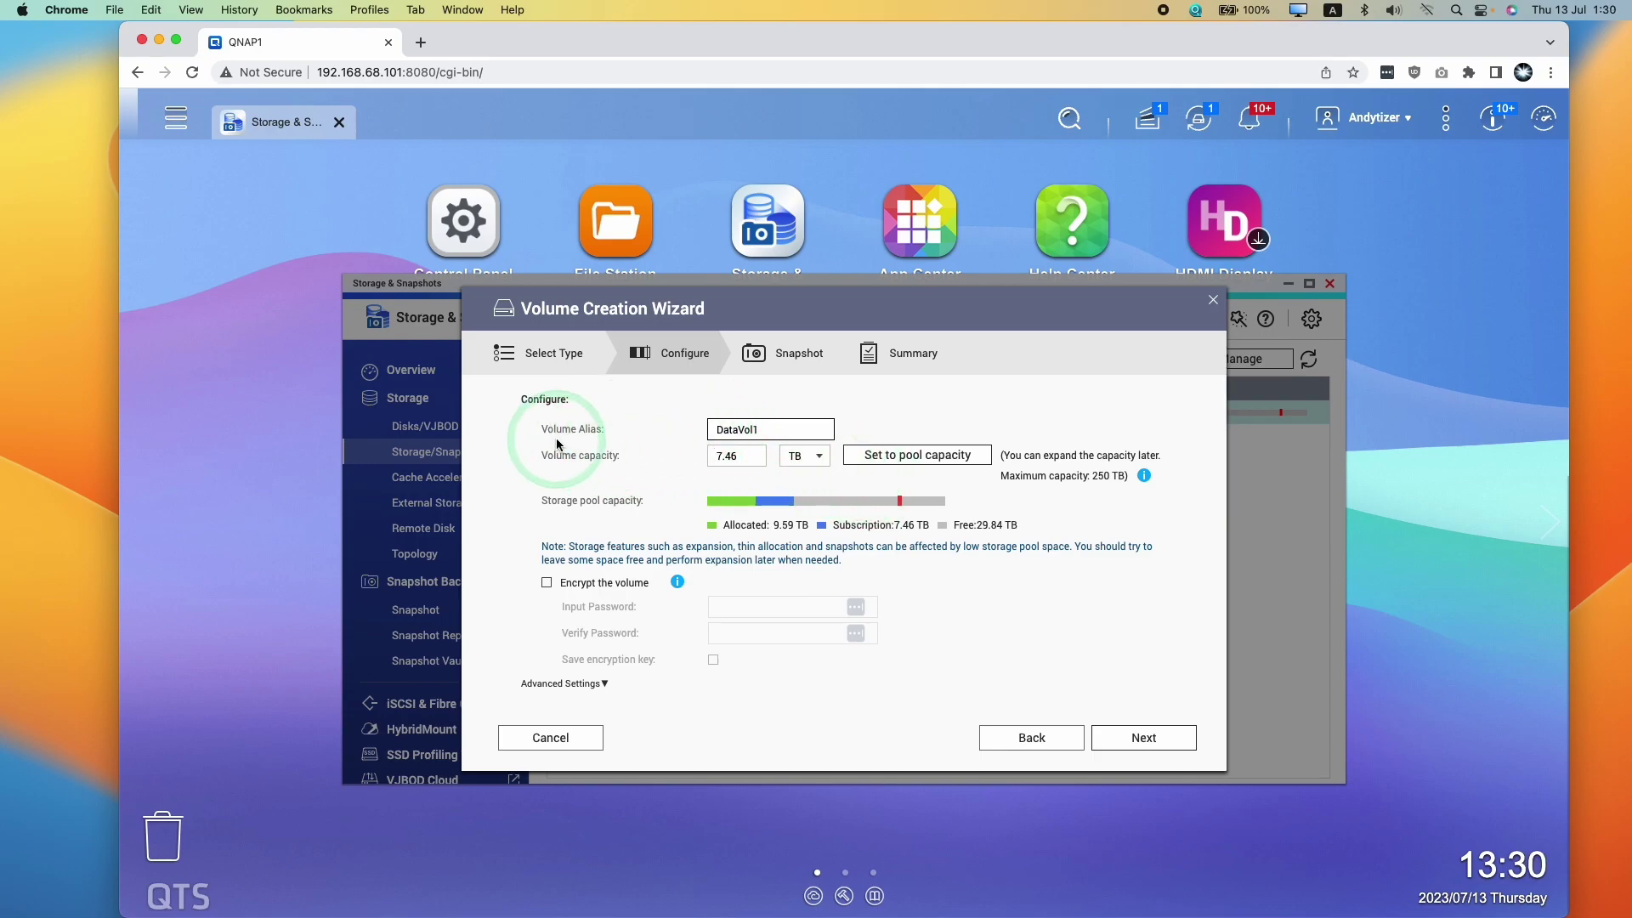
{"action": "left_click", "coordinate": [888, 459]}
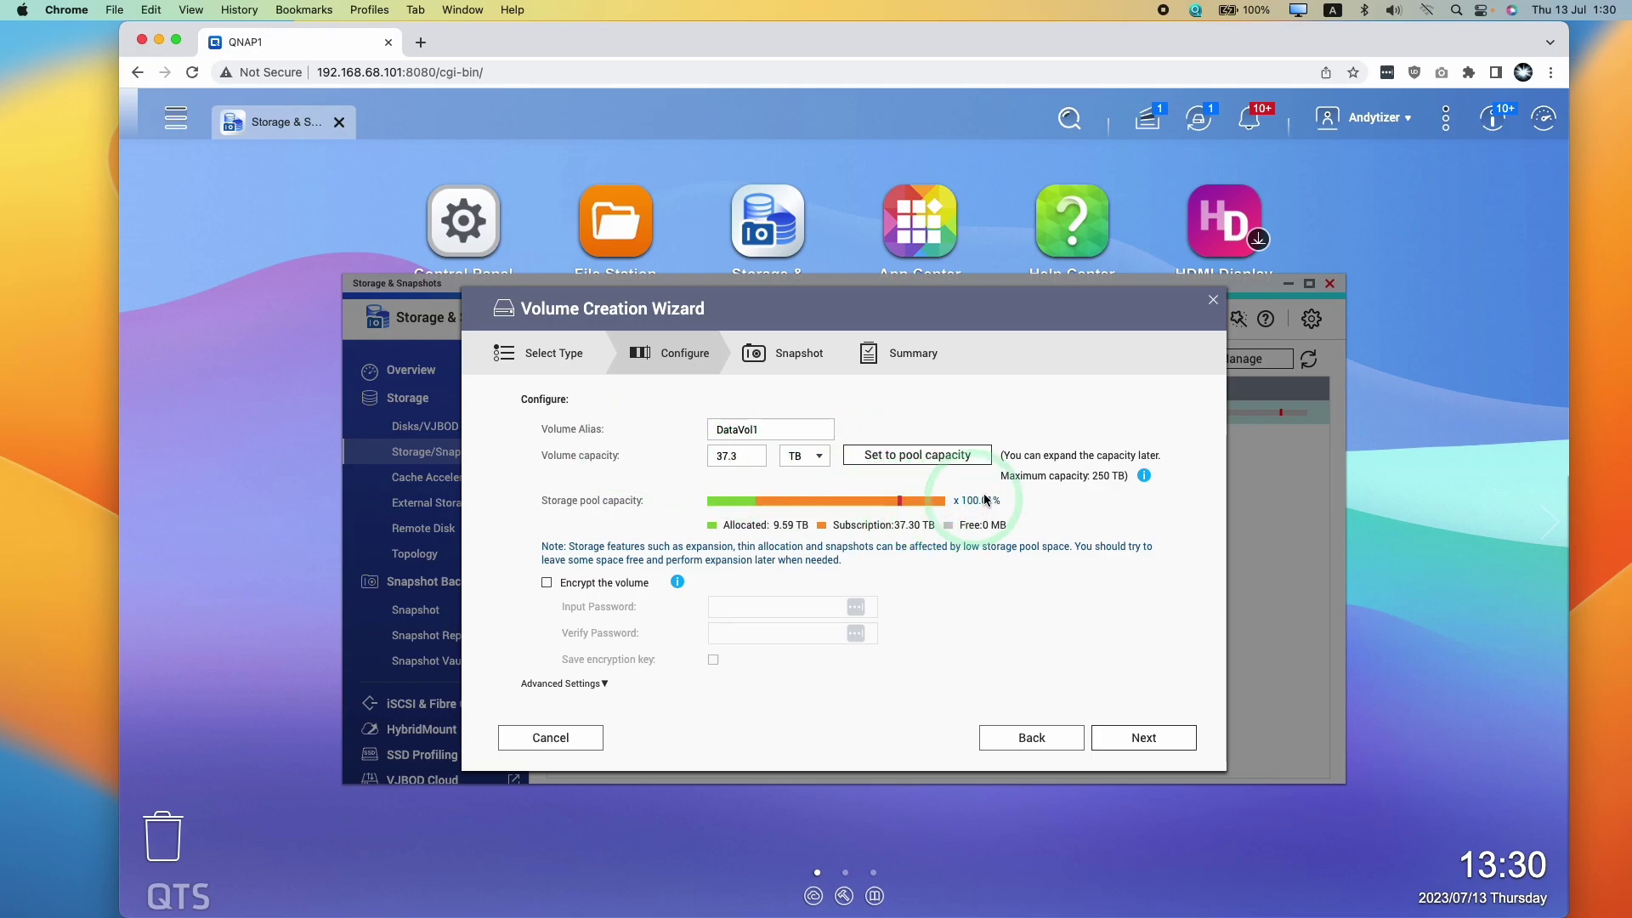
{"action": "double_click", "coordinate": [761, 428]}
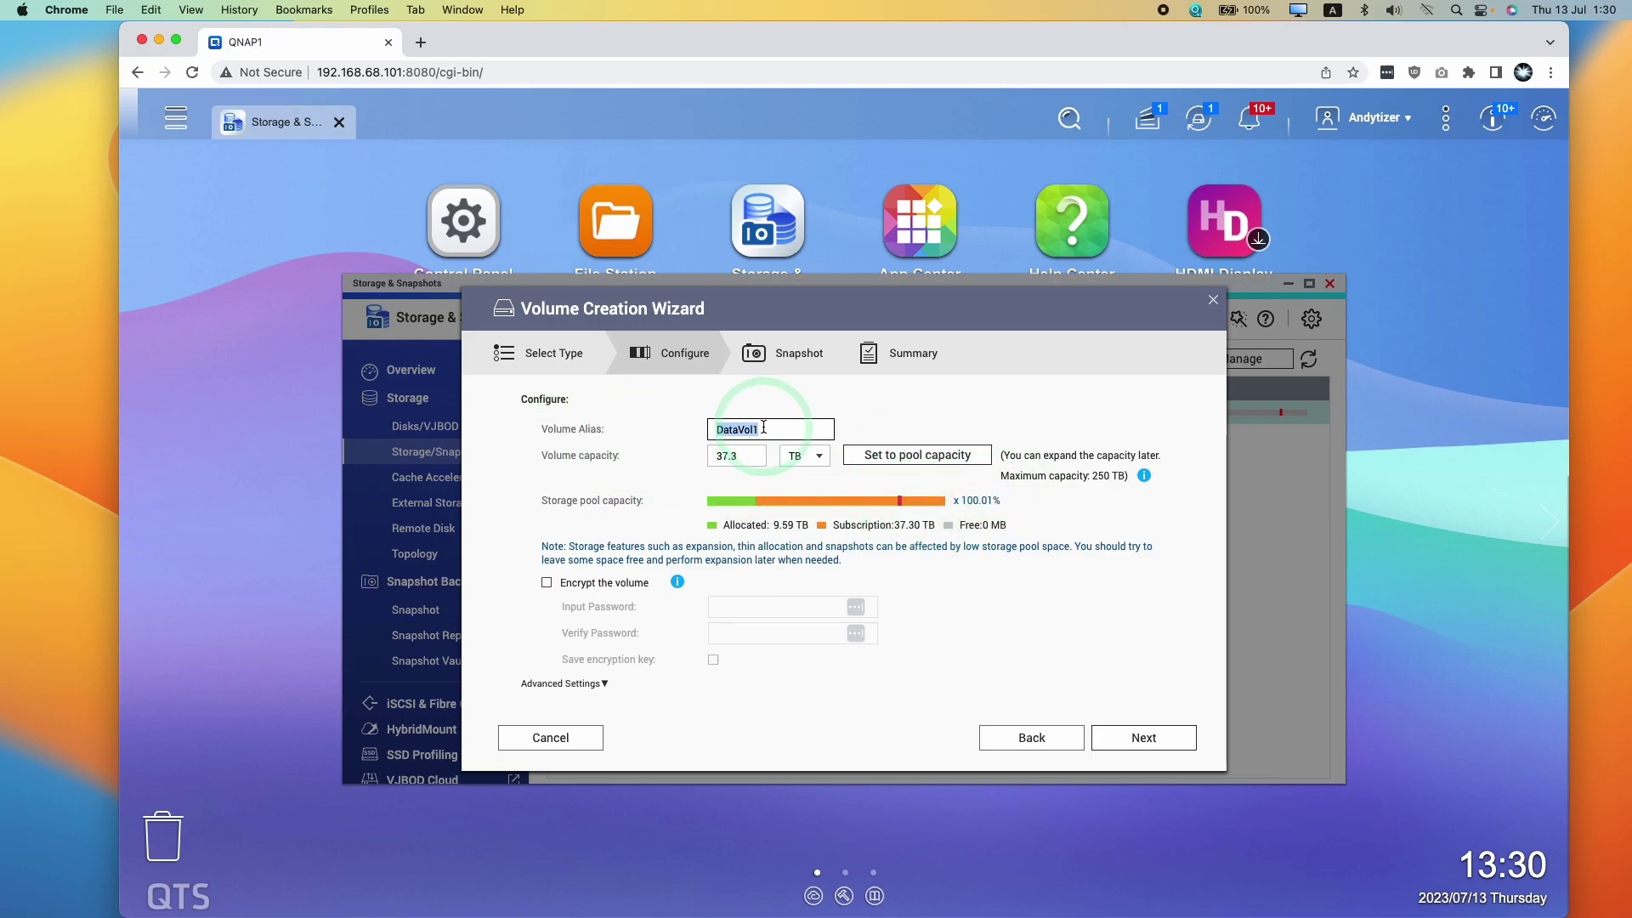
{"action": "key", "text": "Tab"}
{"action": "left_click", "coordinate": [1124, 755]}
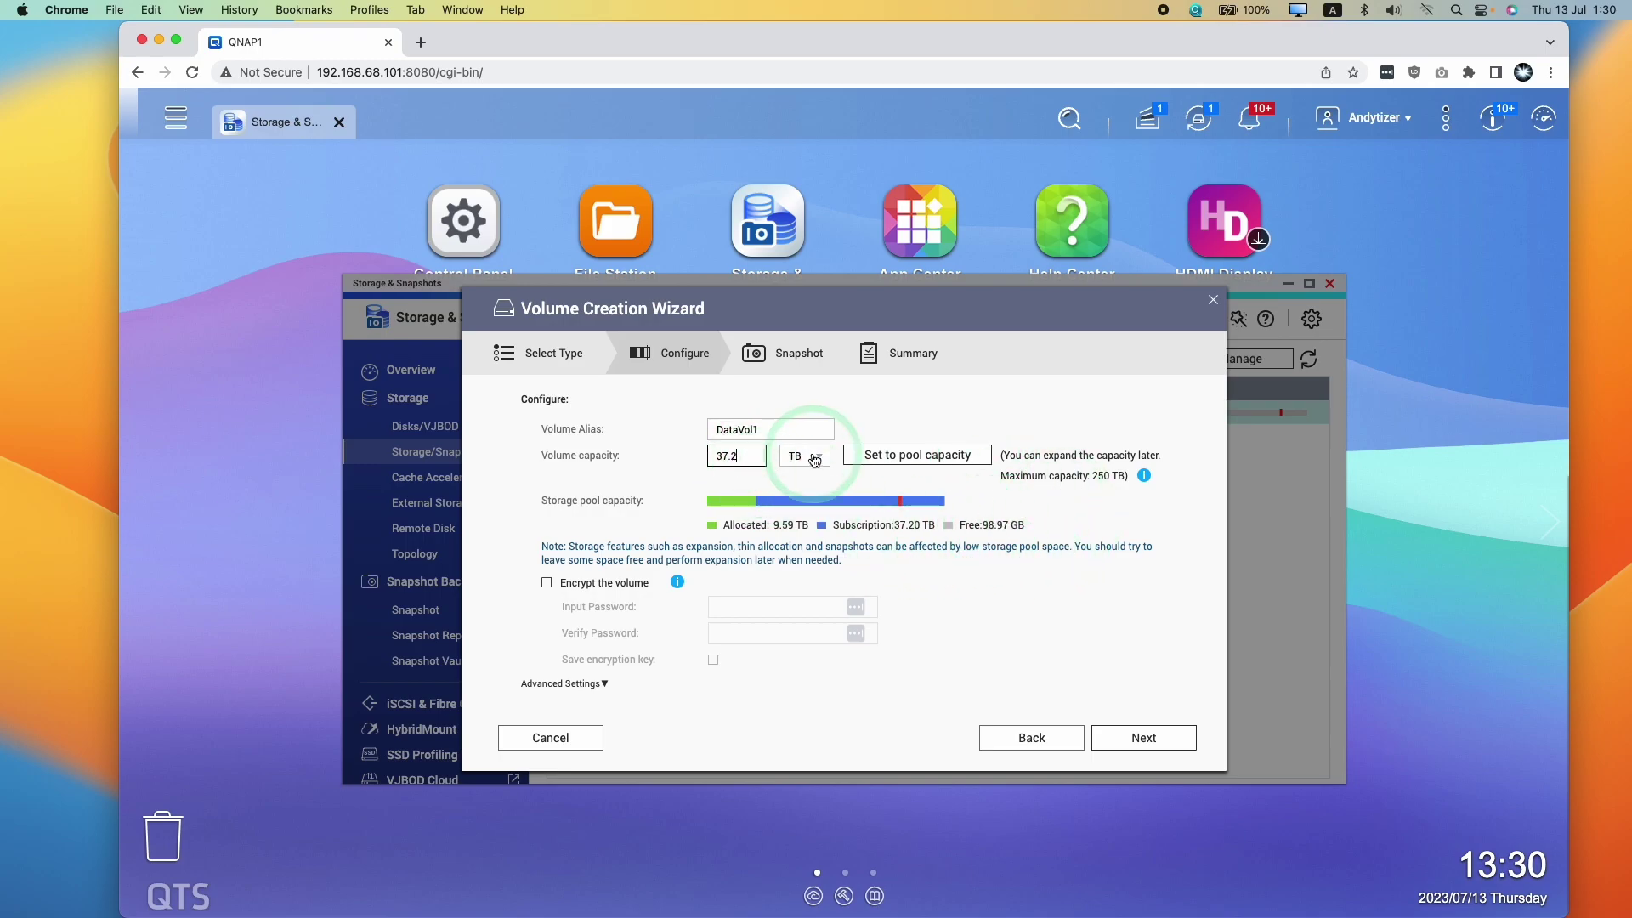
{"action": "key", "text": "Tab"}
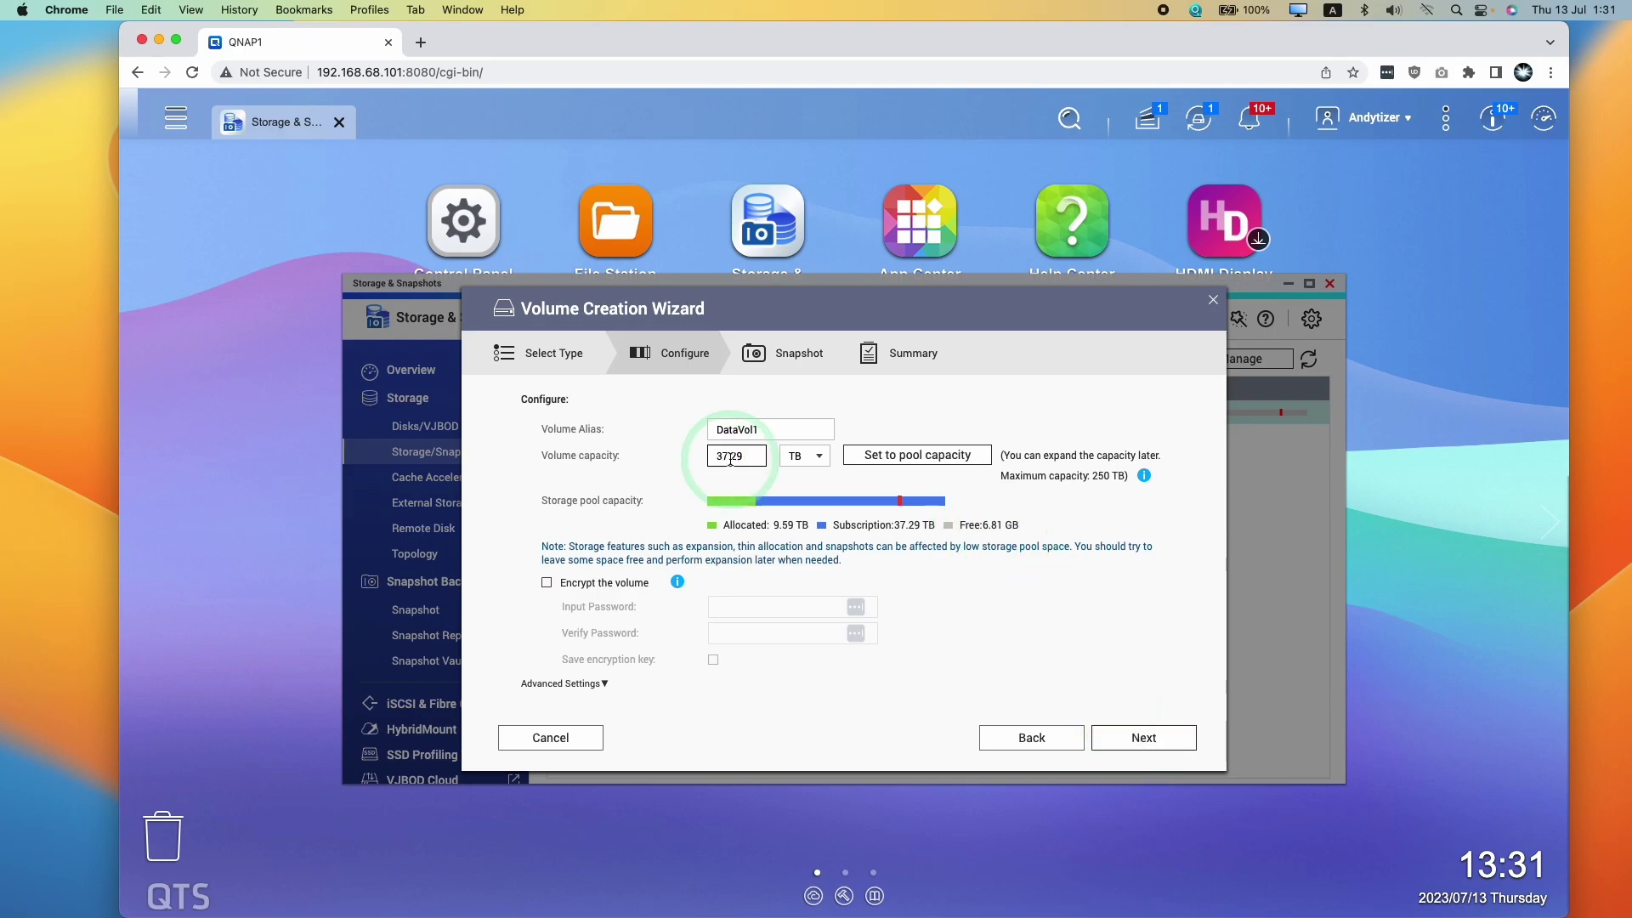
{"action": "left_click", "coordinate": [1143, 737]}
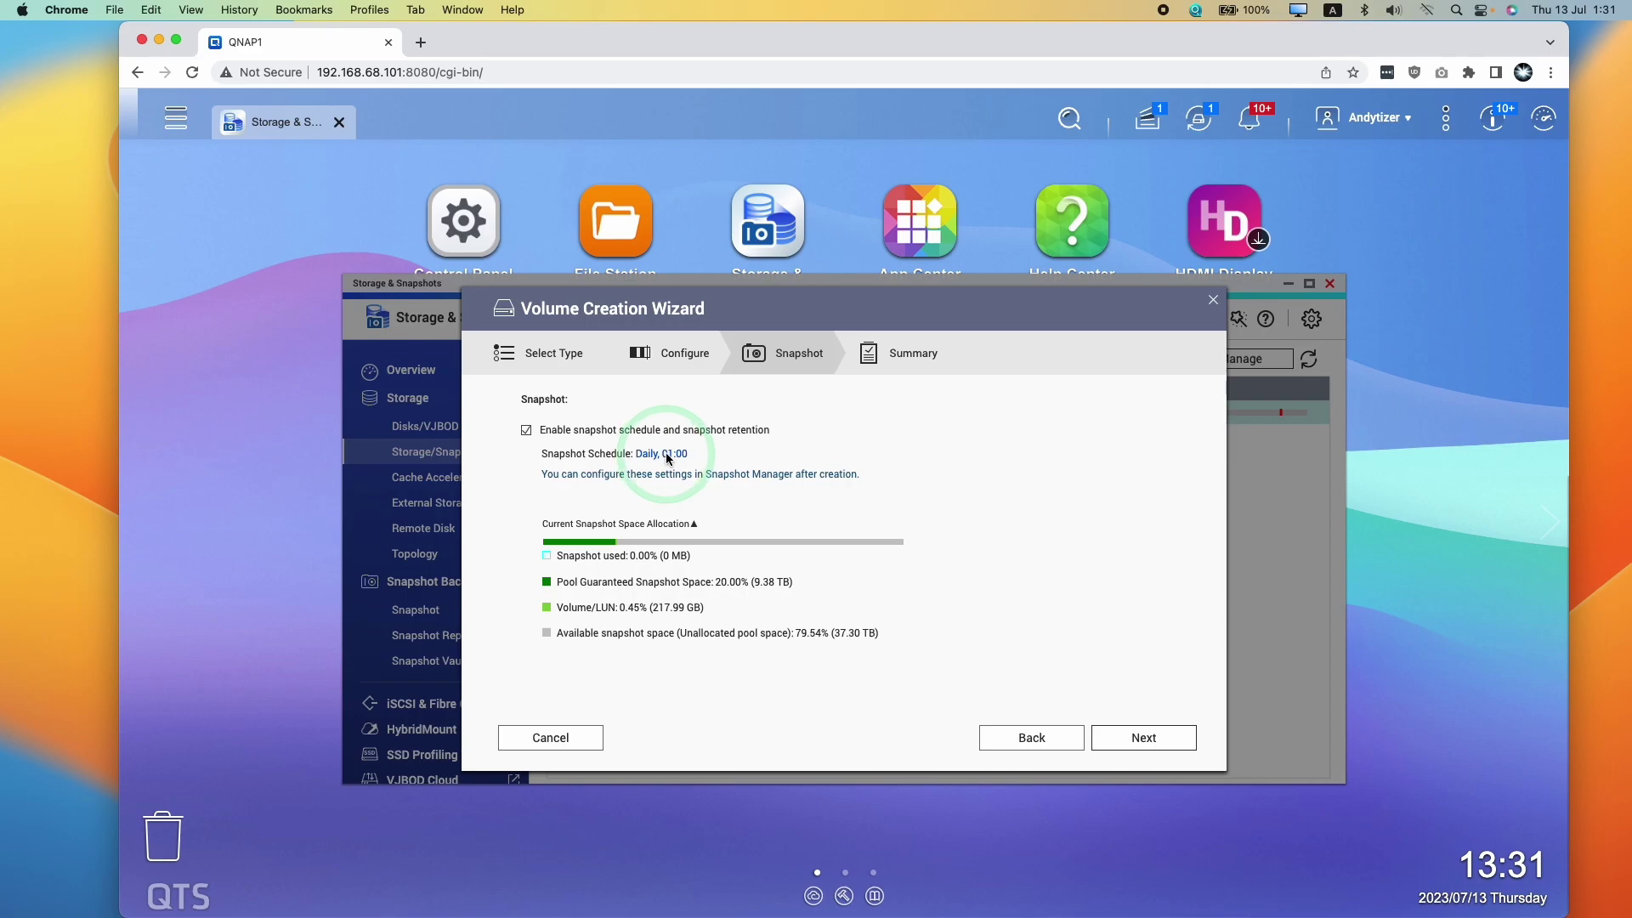
Pass the summary, create the DataVol1 volume, and close the creation notice
{"action": "left_click", "coordinate": [1141, 739]}
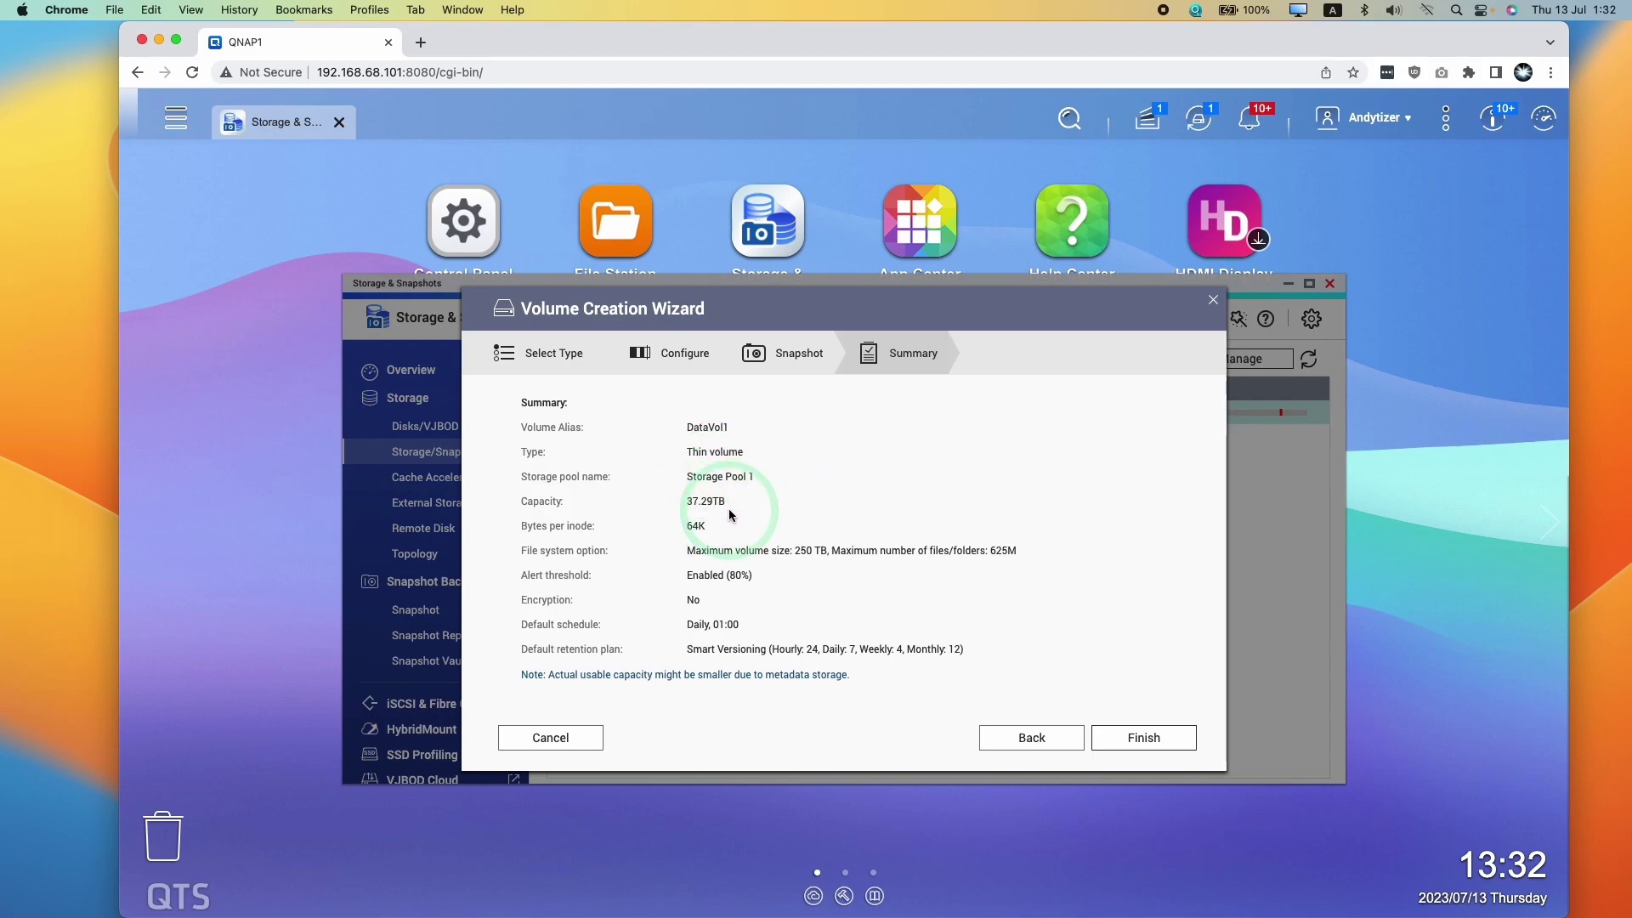
{"action": "left_click", "coordinate": [1154, 739]}
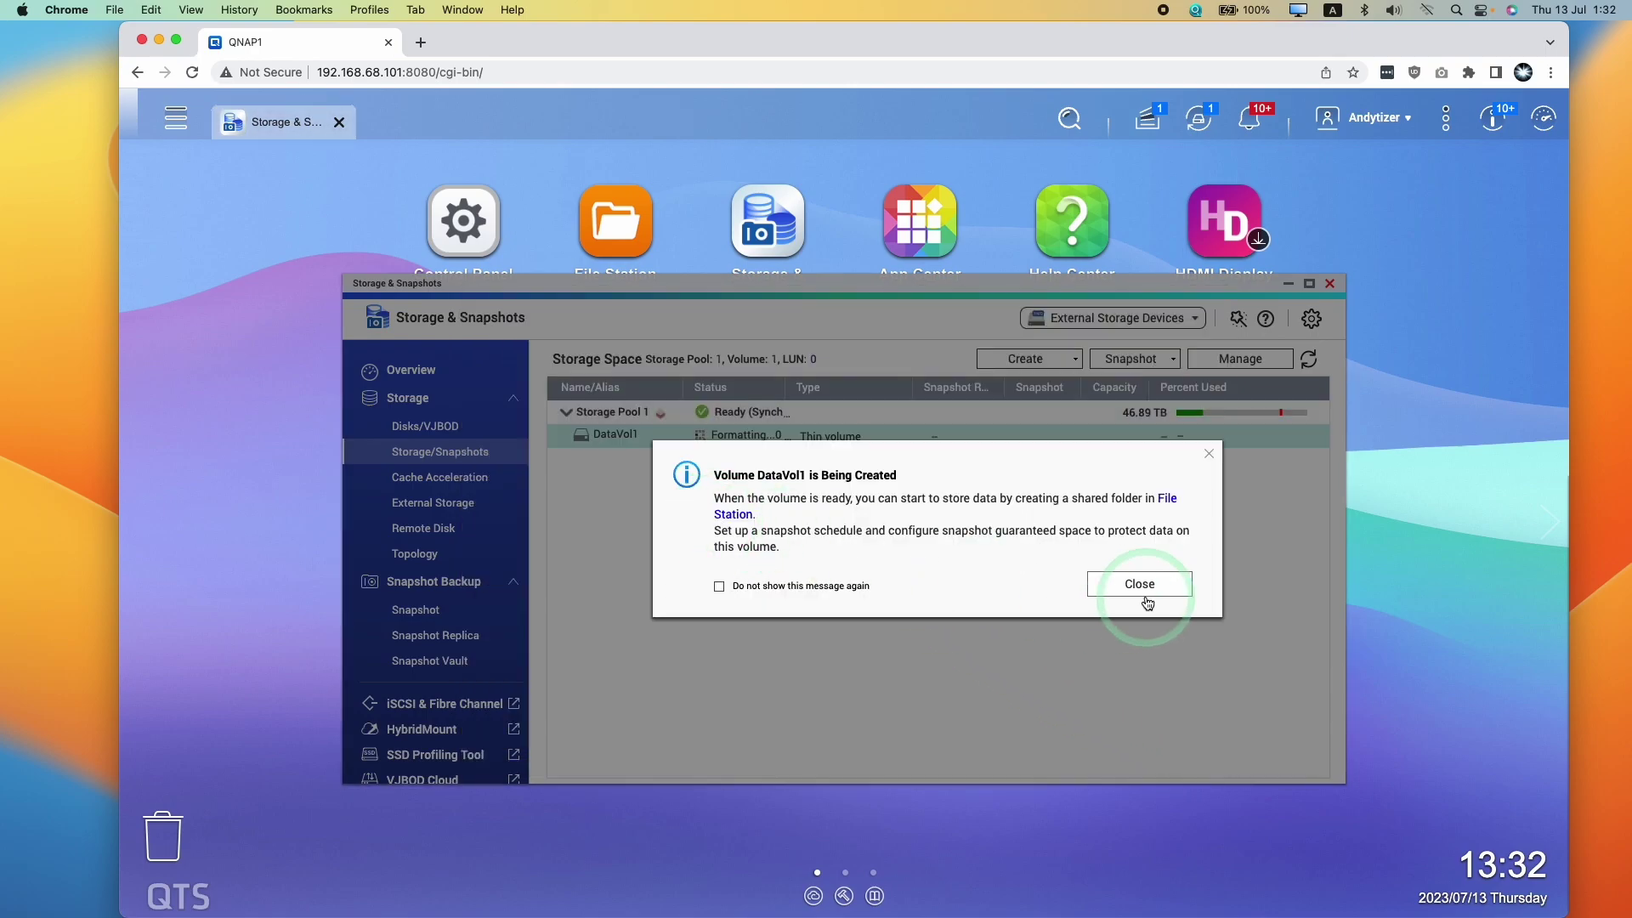
{"action": "left_click", "coordinate": [1124, 585]}
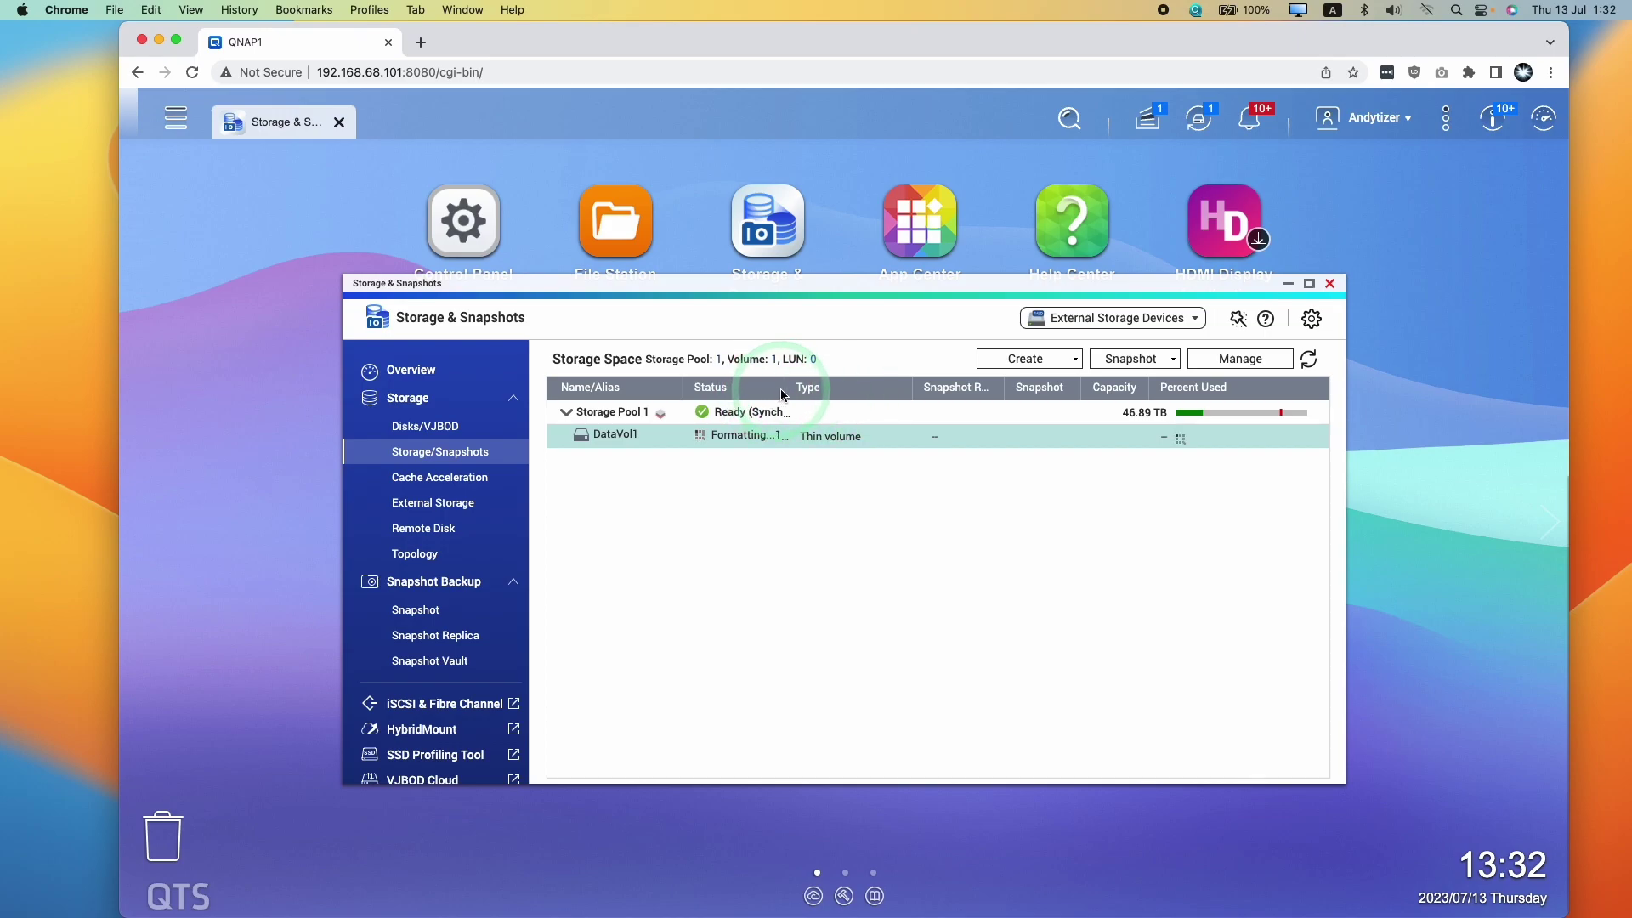
Maximize Storage & Snapshots to confirm DataVol1 is Ready, then minimize the browser
{"action": "left_click", "coordinate": [1309, 283]}
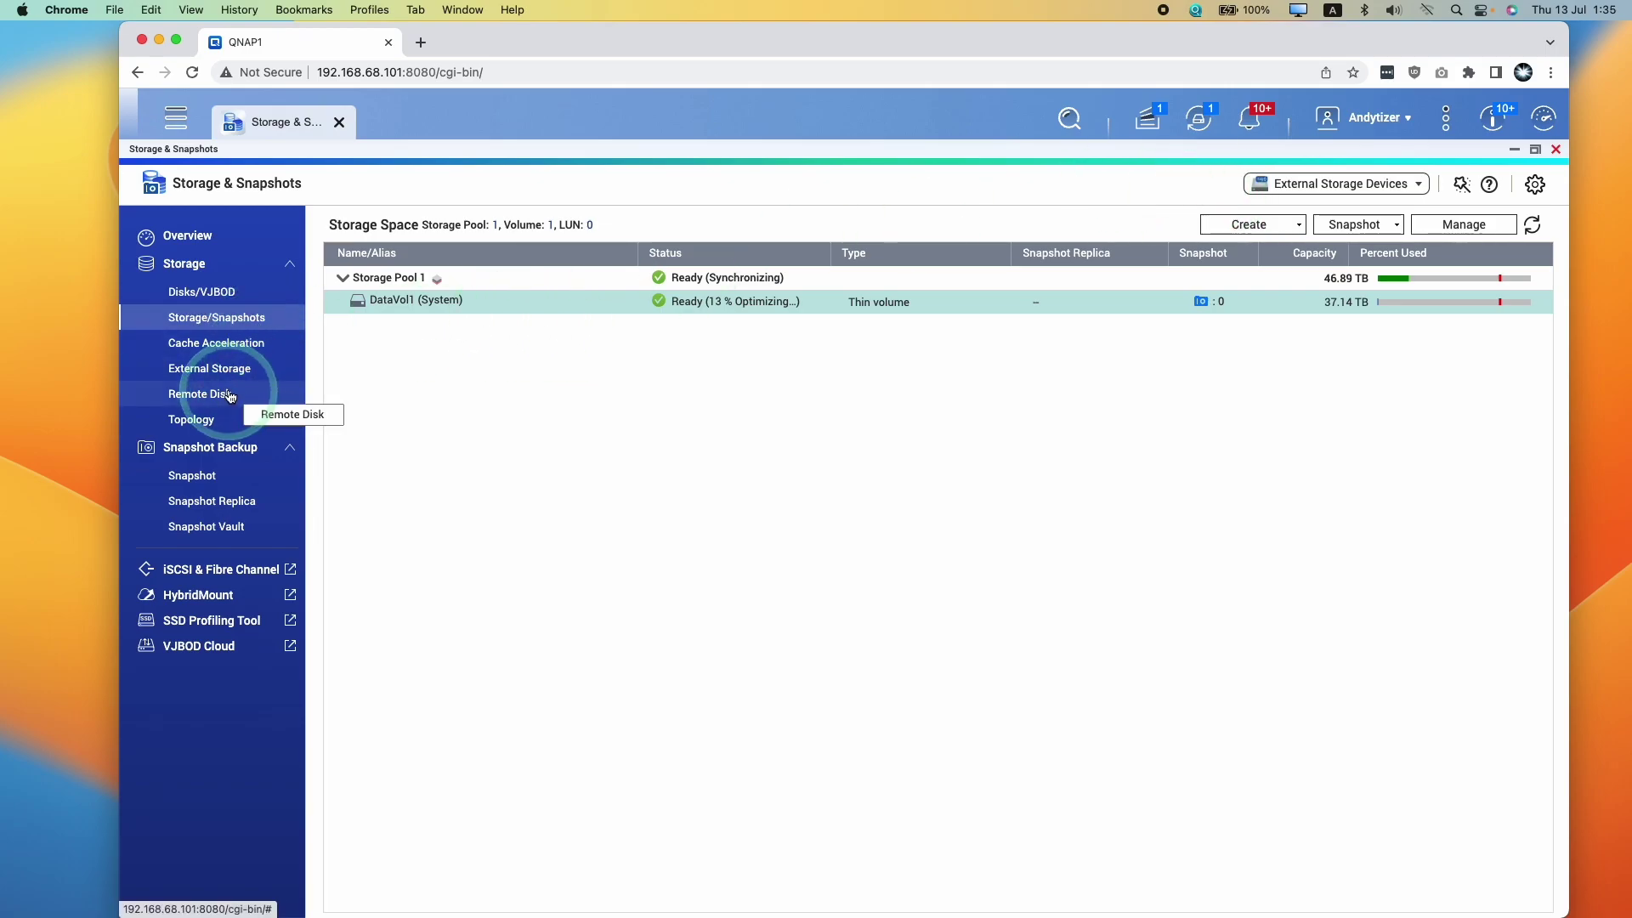
{"action": "left_click", "coordinate": [162, 41]}
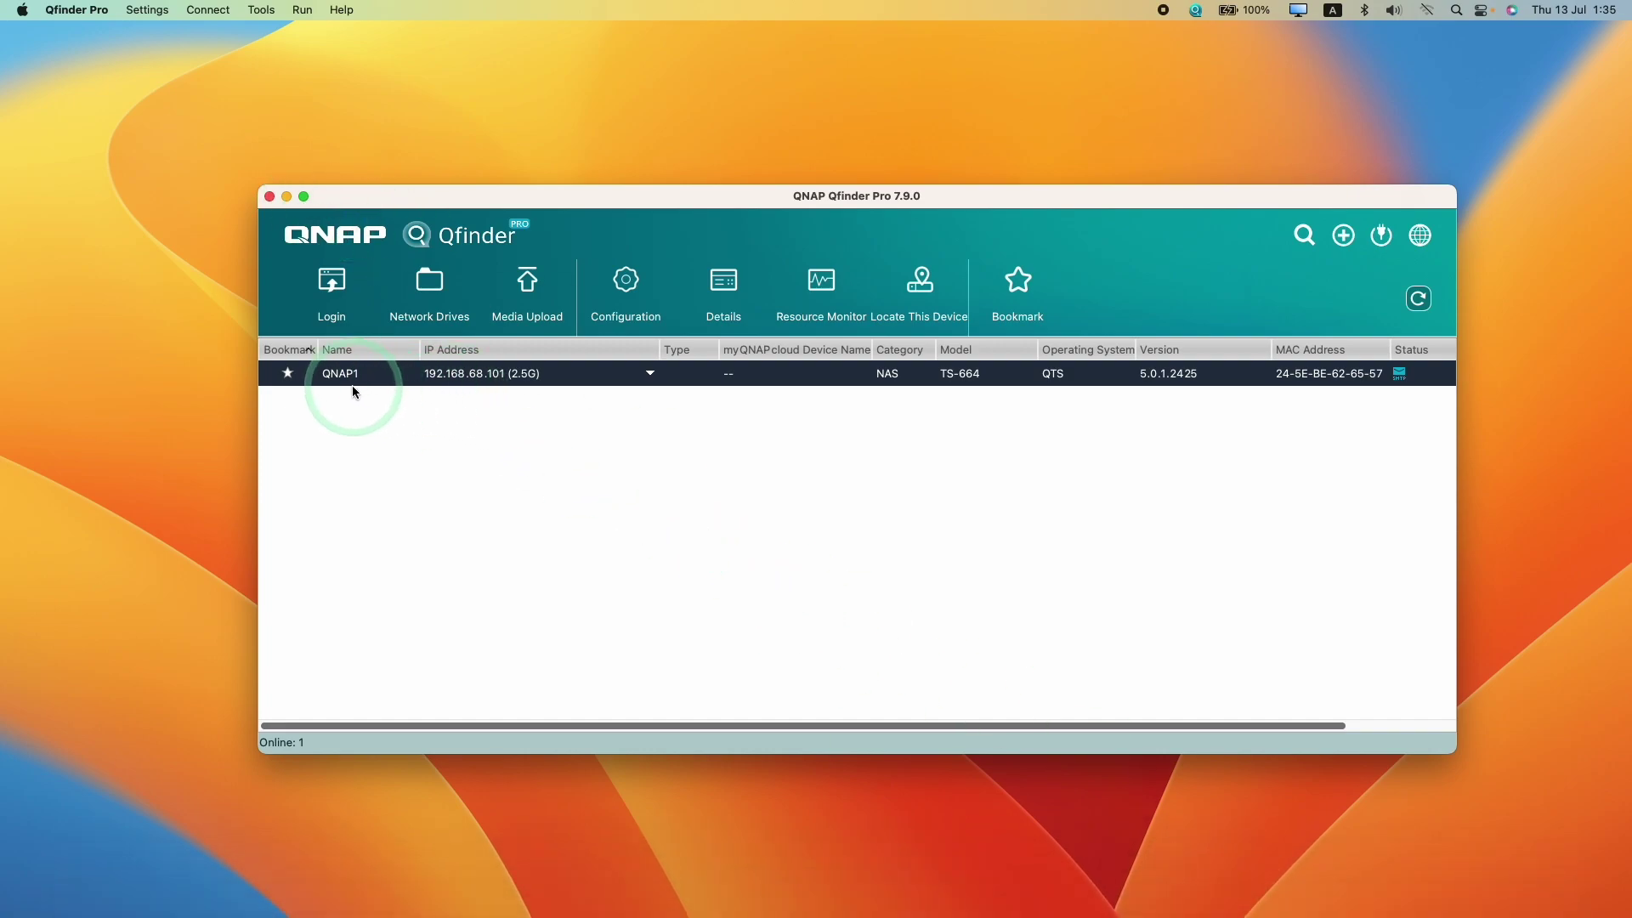
Set up network drives on 192.168.68.101 over SMB/CIFS, adding mounted folders to Finder favorites
{"action": "left_click", "coordinate": [434, 294]}
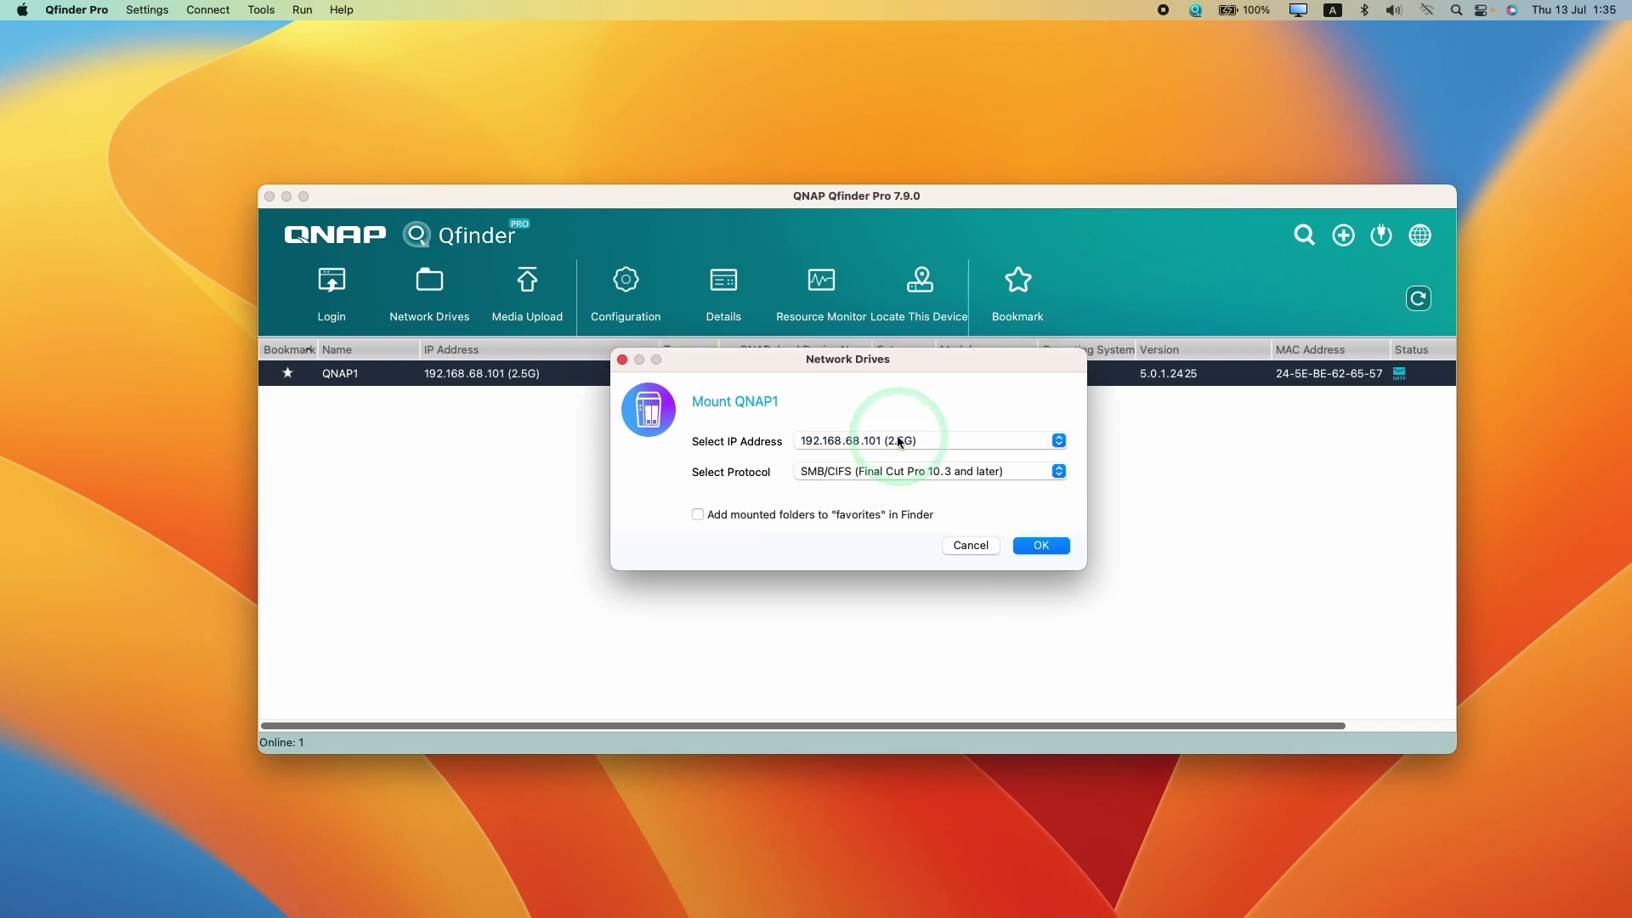
{"action": "left_click", "coordinate": [842, 440]}
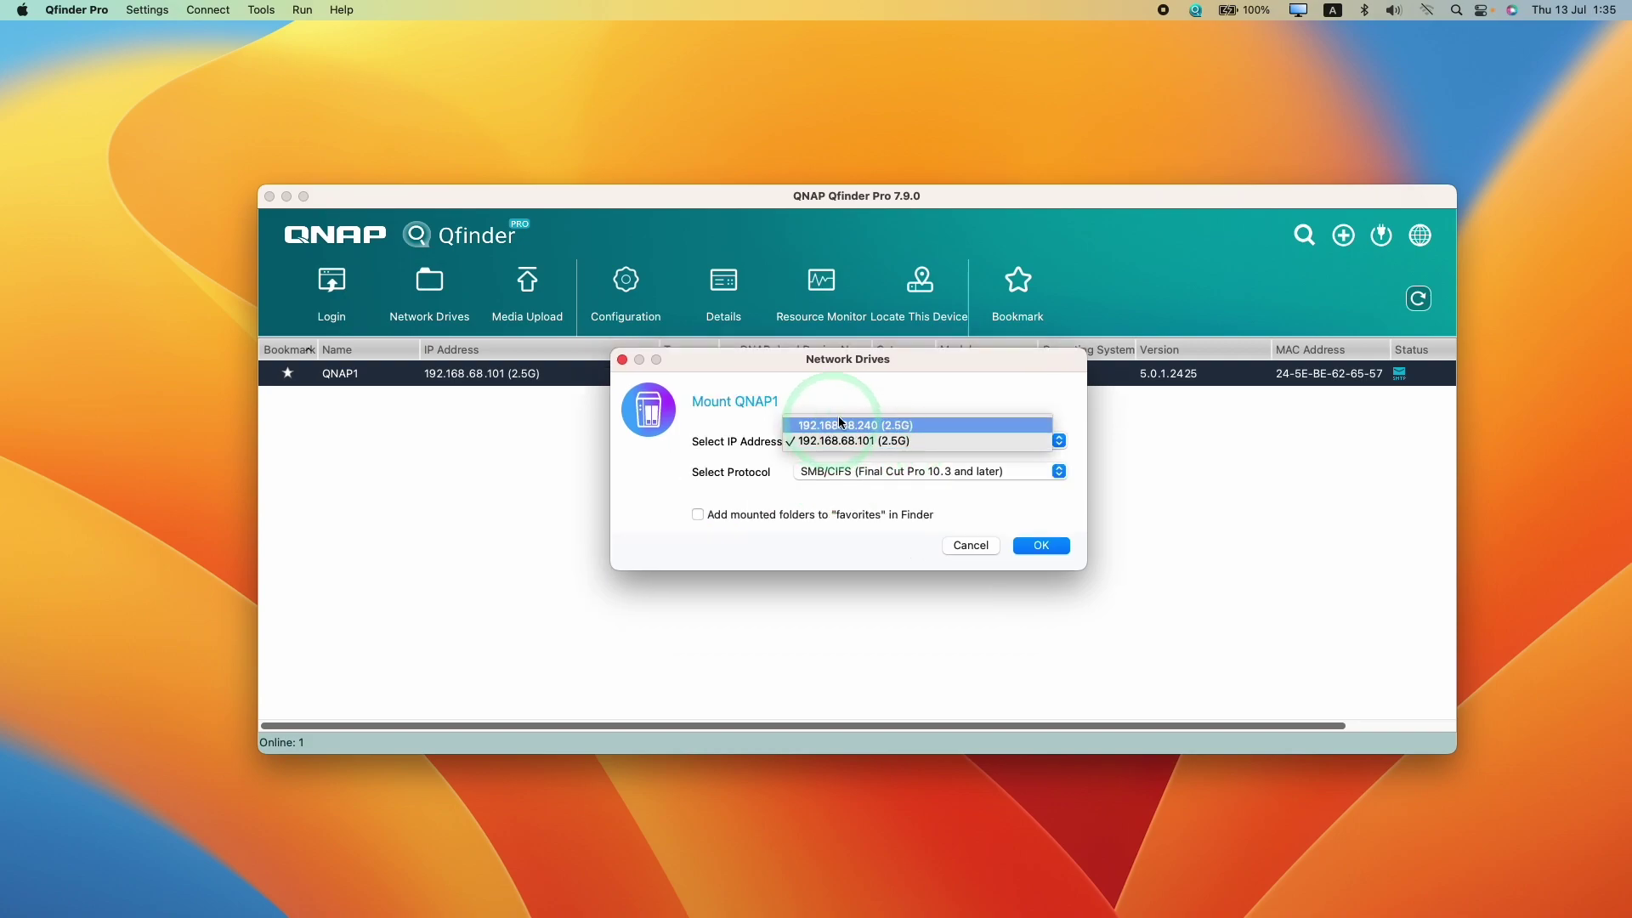
{"action": "left_click", "coordinate": [747, 476]}
{"action": "left_click", "coordinate": [866, 444]}
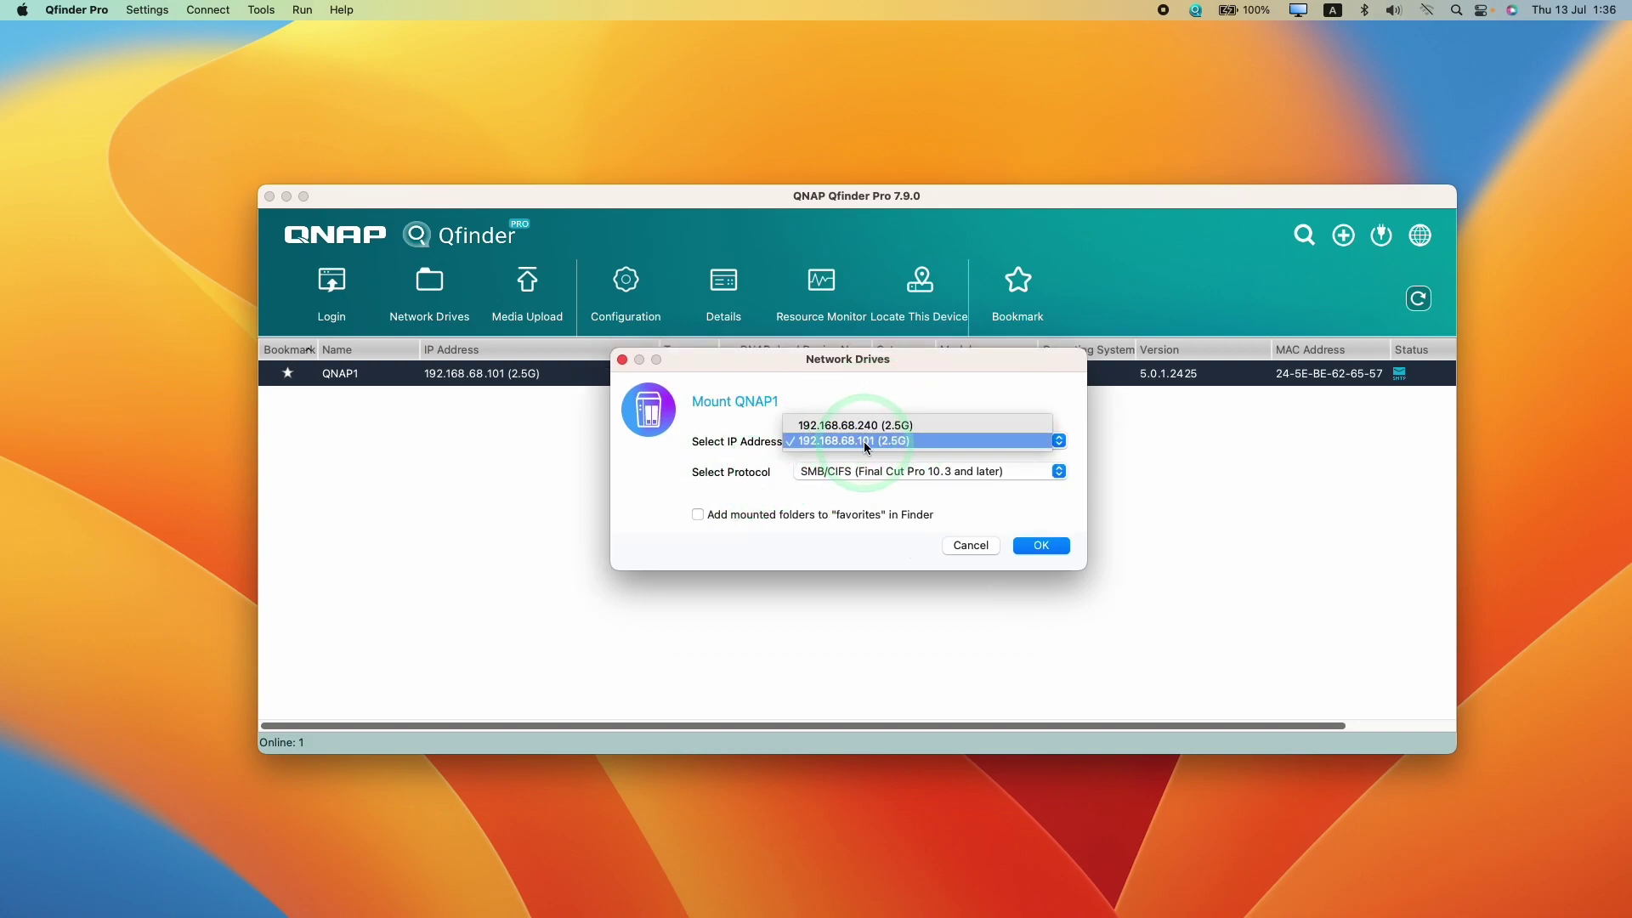
{"action": "left_click", "coordinate": [877, 465]}
{"action": "left_click", "coordinate": [808, 471]}
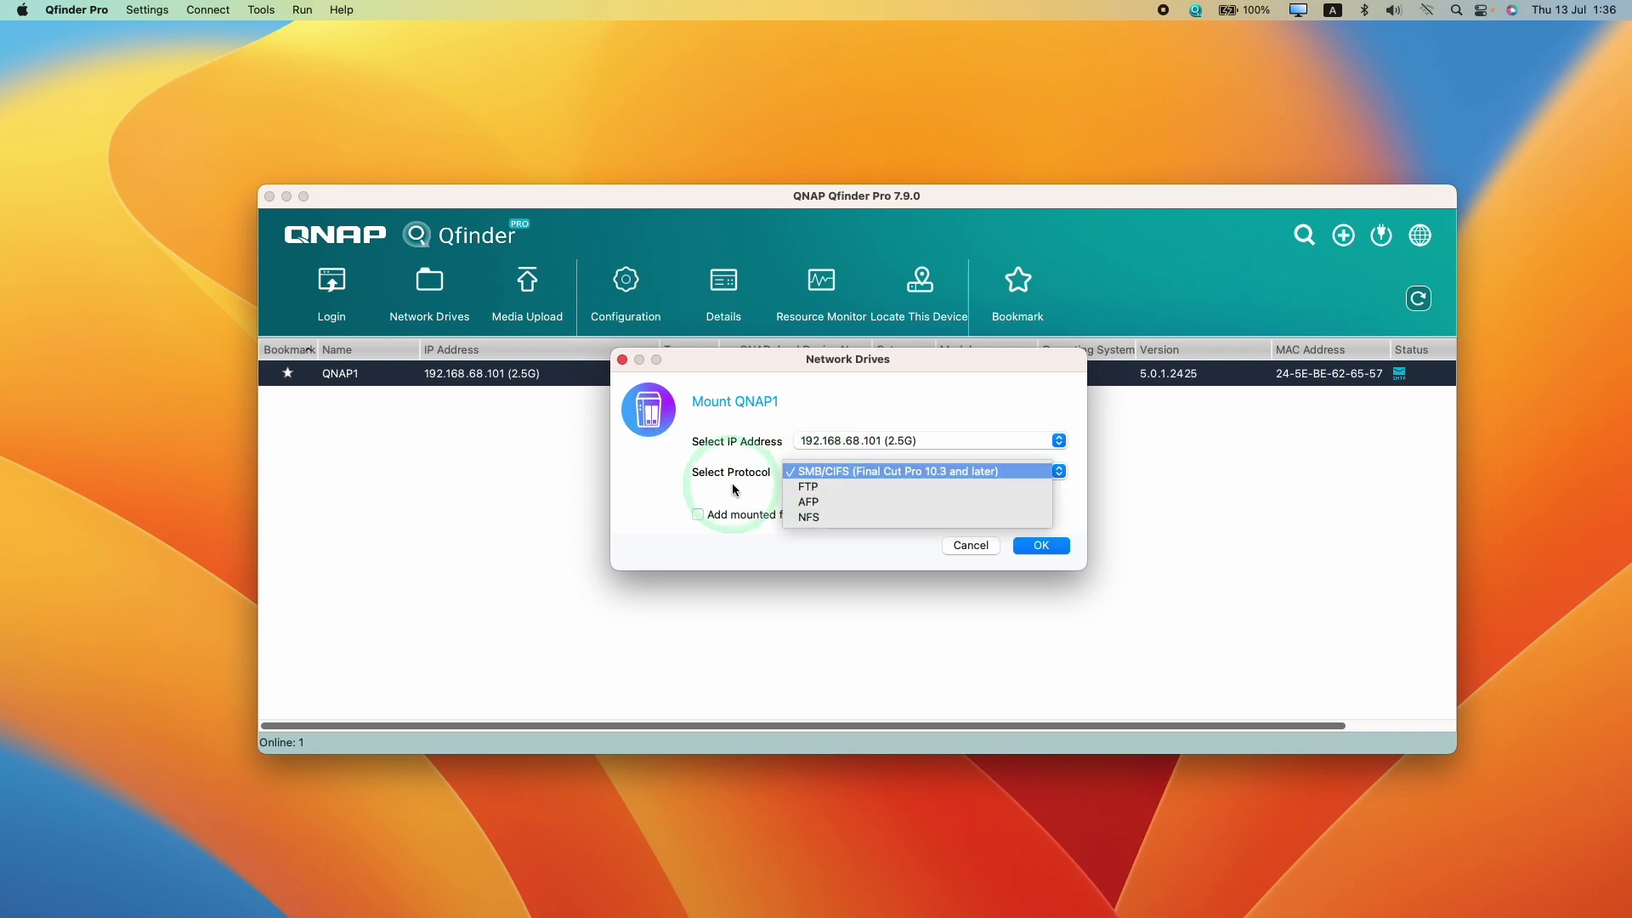
{"action": "left_click", "coordinate": [714, 492]}
{"action": "left_click", "coordinate": [711, 515]}
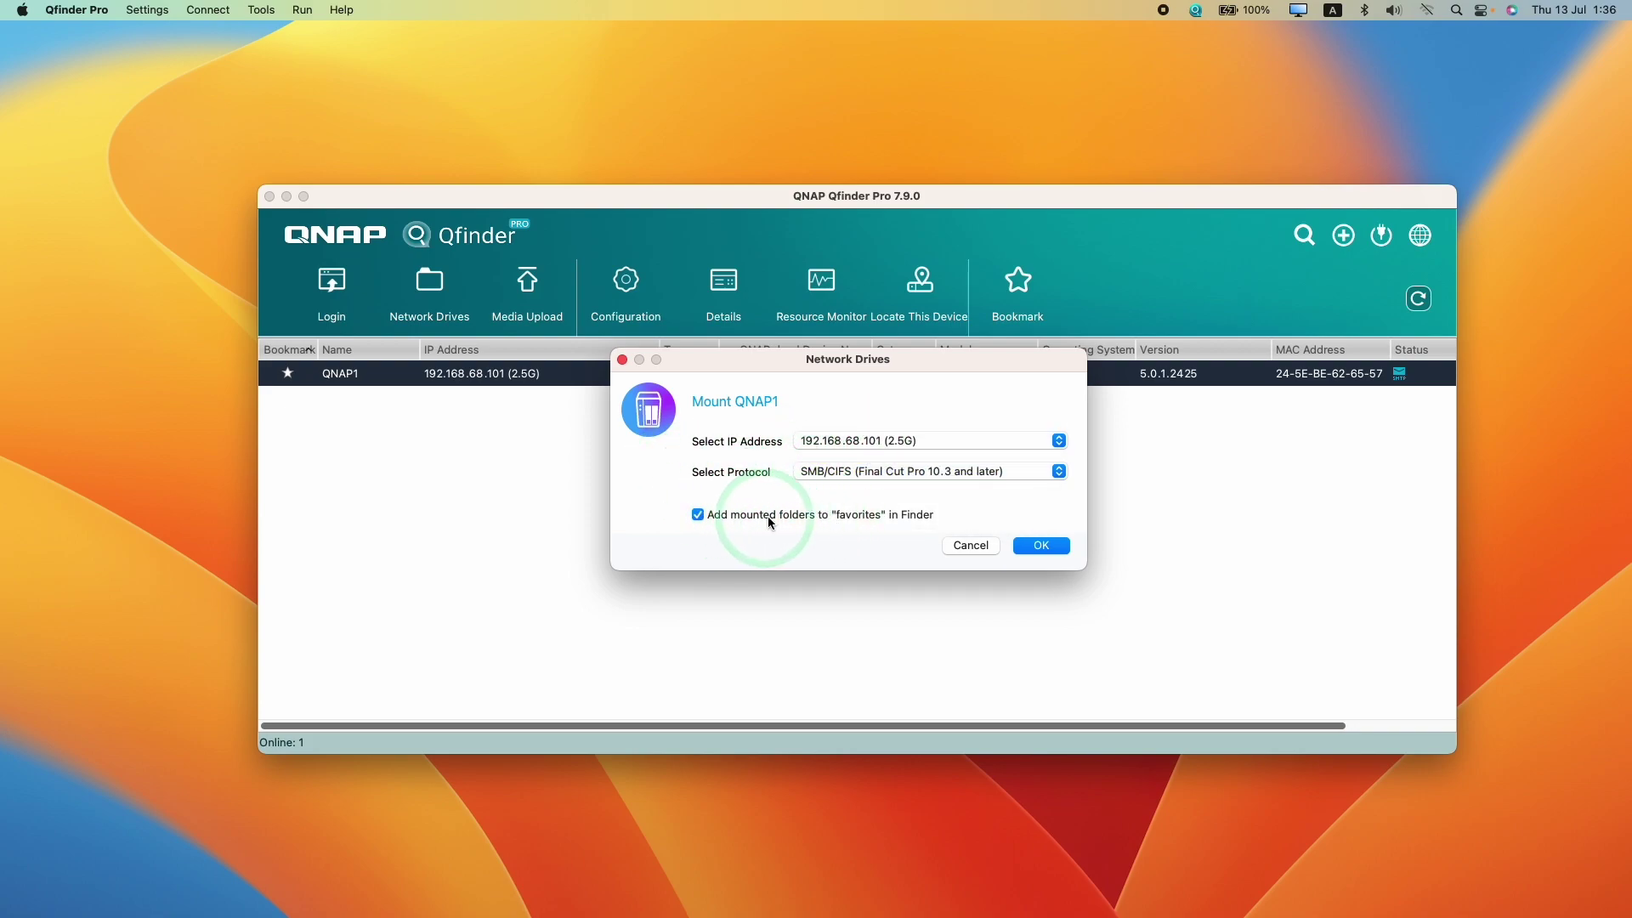
{"action": "left_click", "coordinate": [1020, 545]}
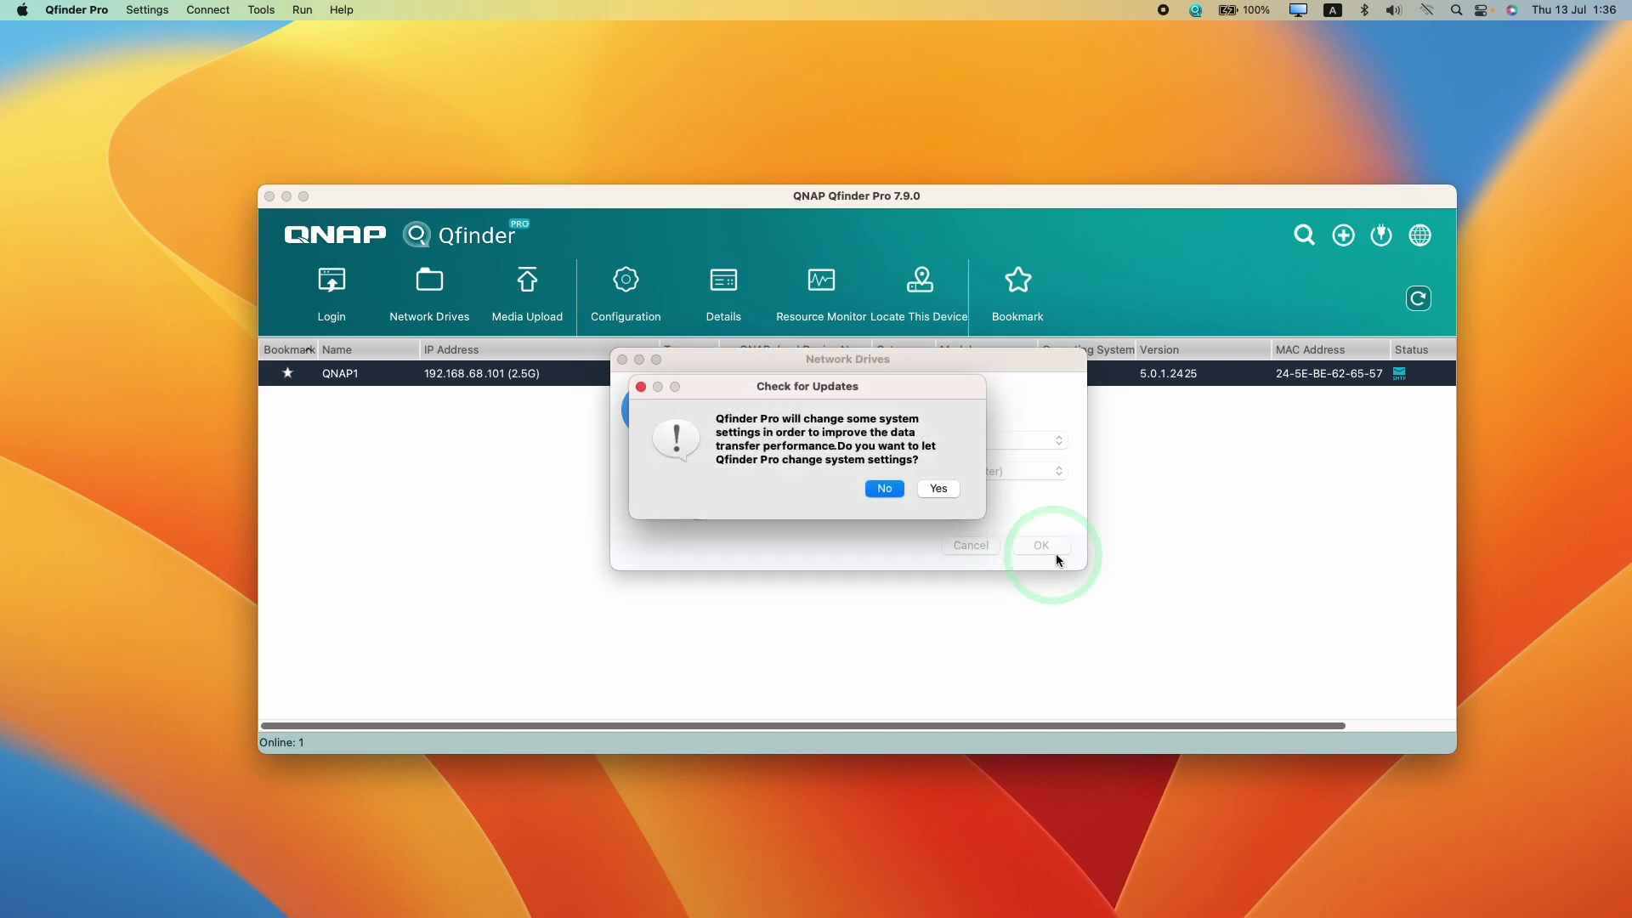
Approve the system change with the Mac account password and connect to the NAS server
{"action": "left_click", "coordinate": [745, 425]}
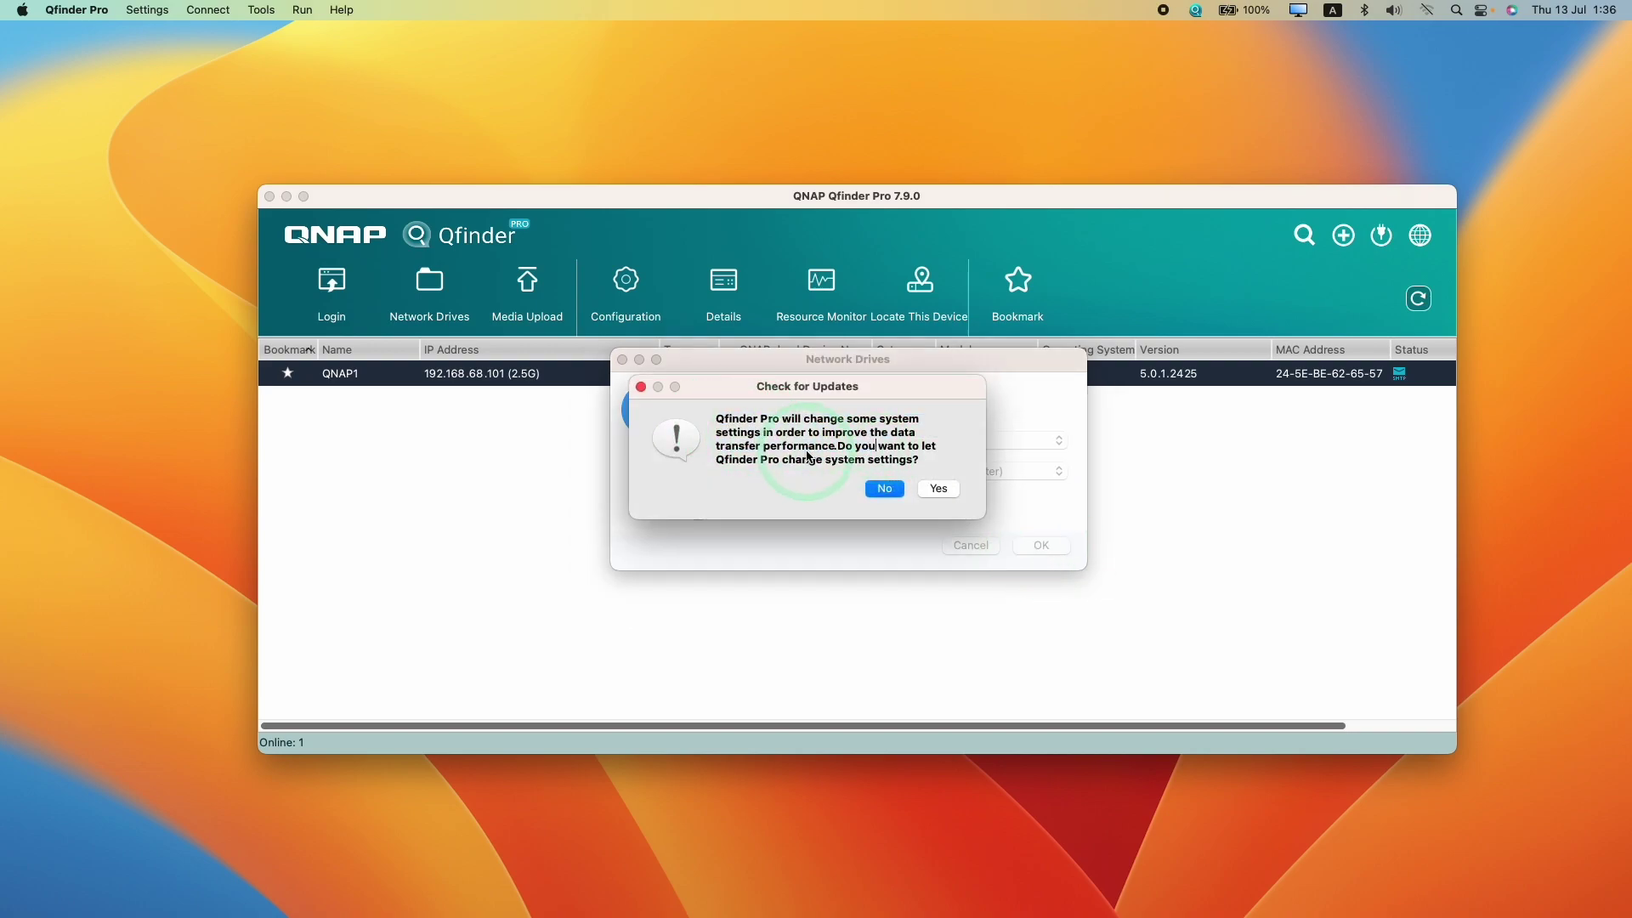
{"action": "left_click", "coordinate": [755, 451]}
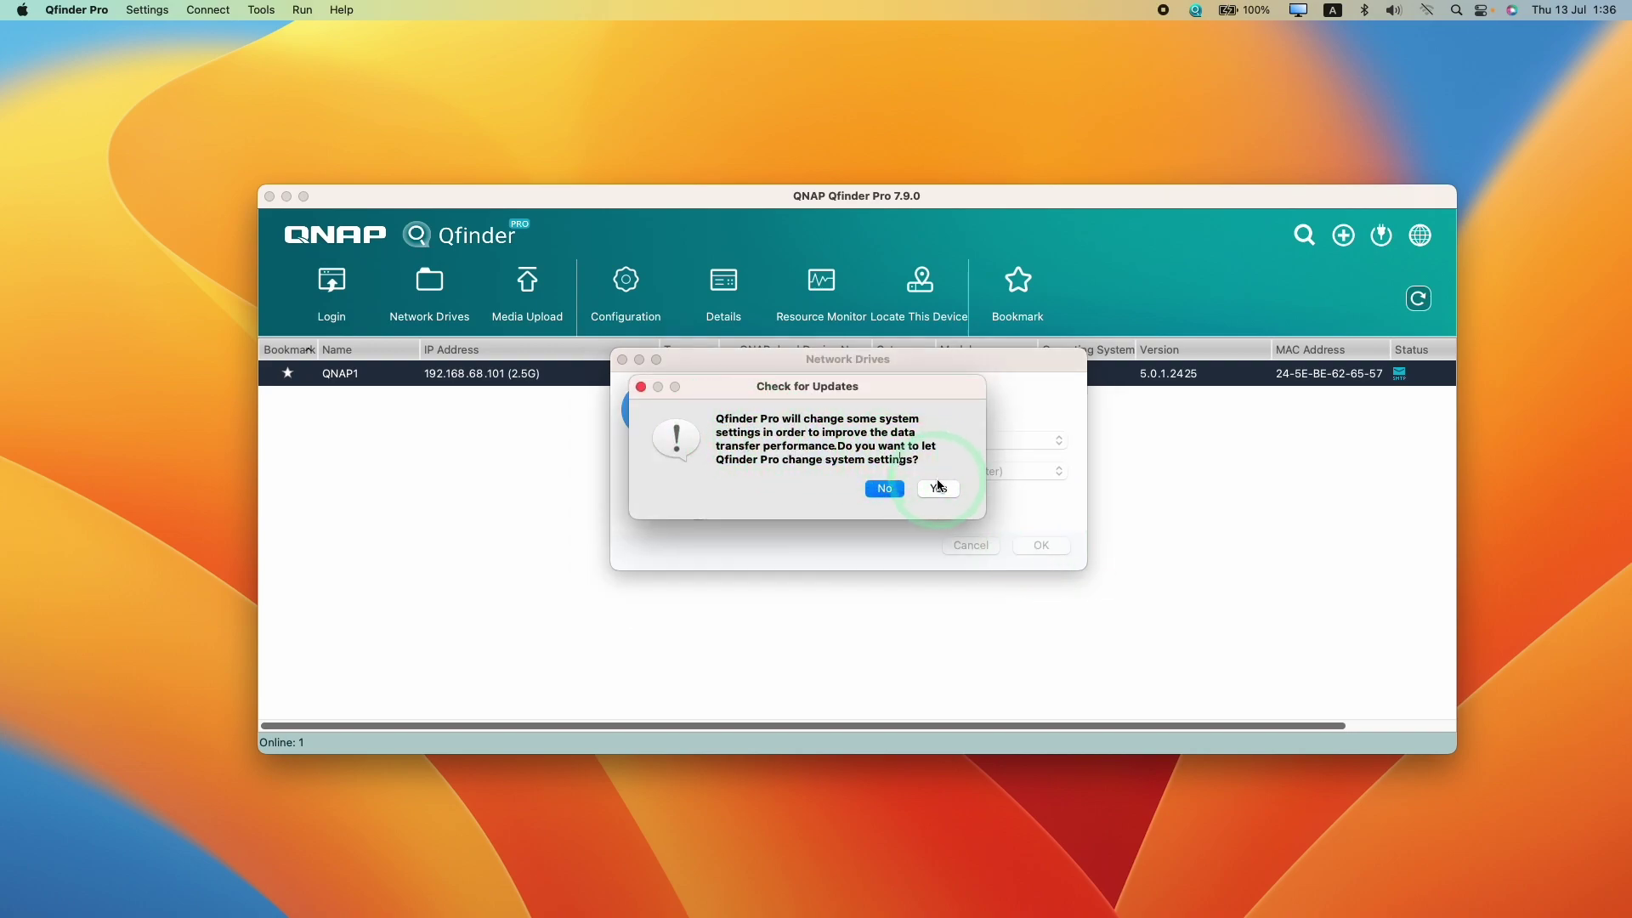
{"action": "left_click", "coordinate": [939, 487]}
{"action": "key", "text": "super+v"}
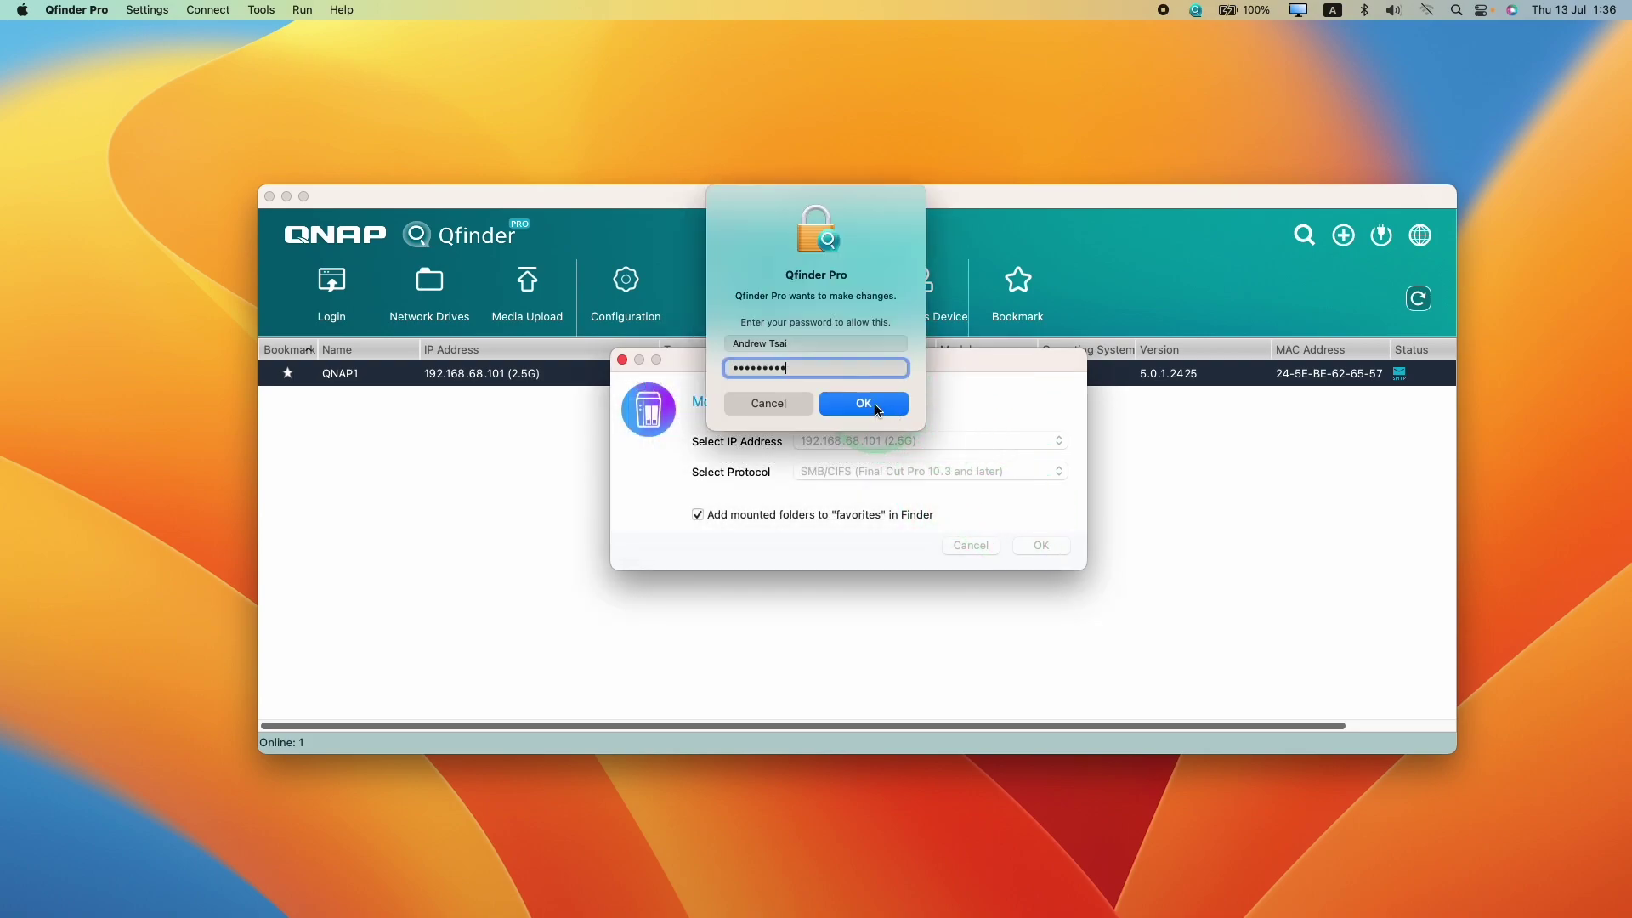
{"action": "left_click", "coordinate": [884, 415]}
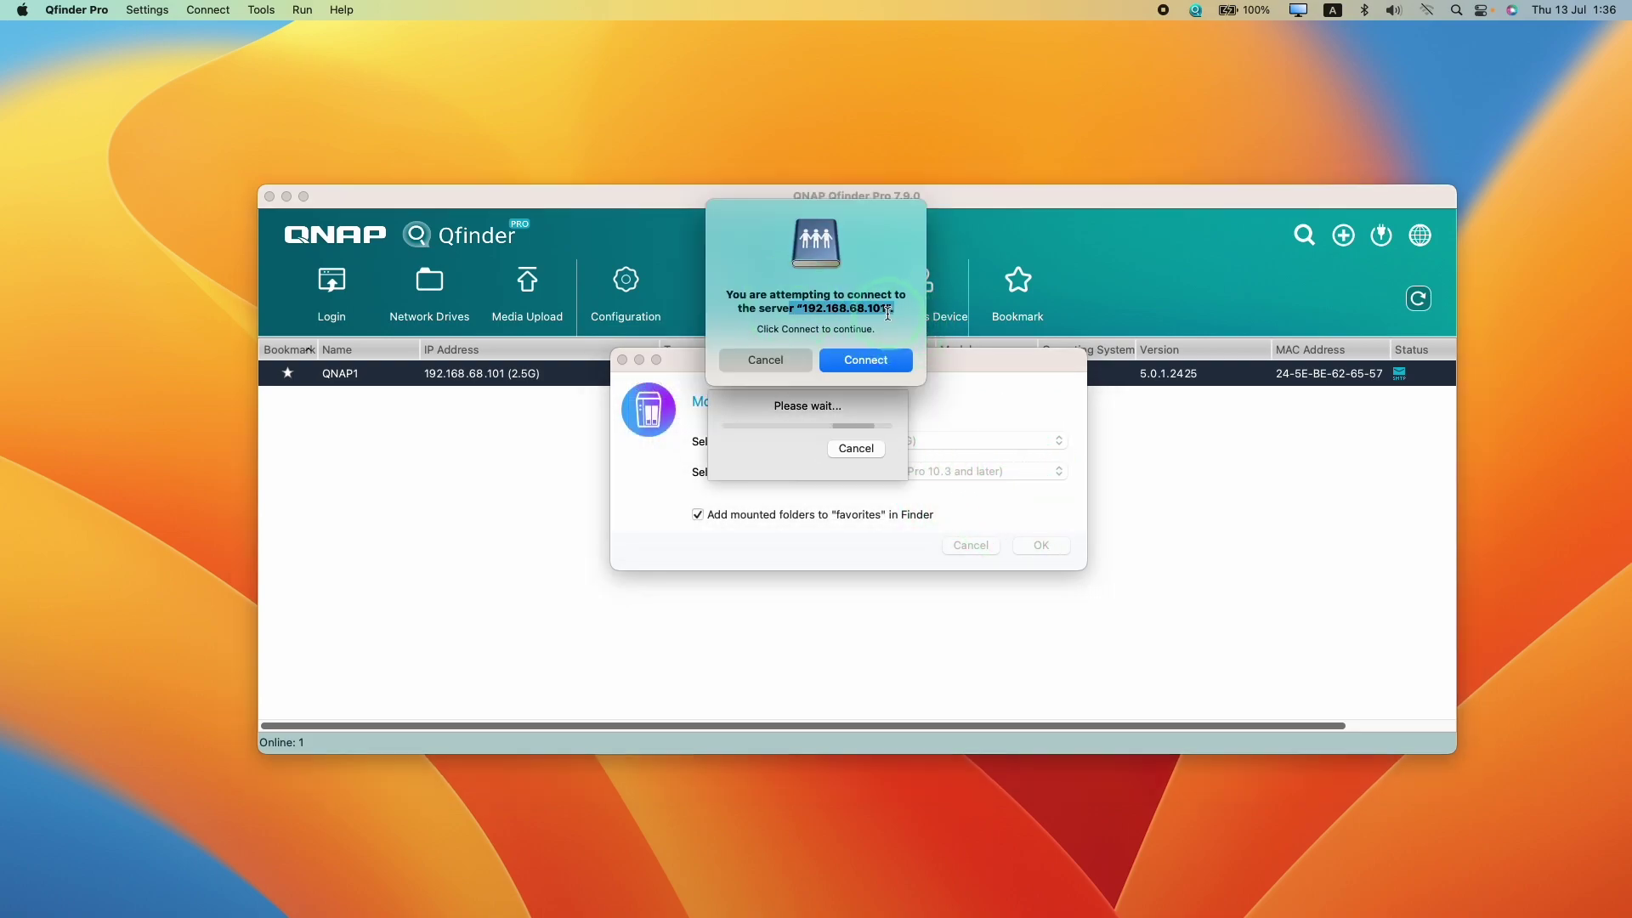
{"action": "left_click", "coordinate": [867, 364]}
{"action": "left_click", "coordinate": [1051, 441]}
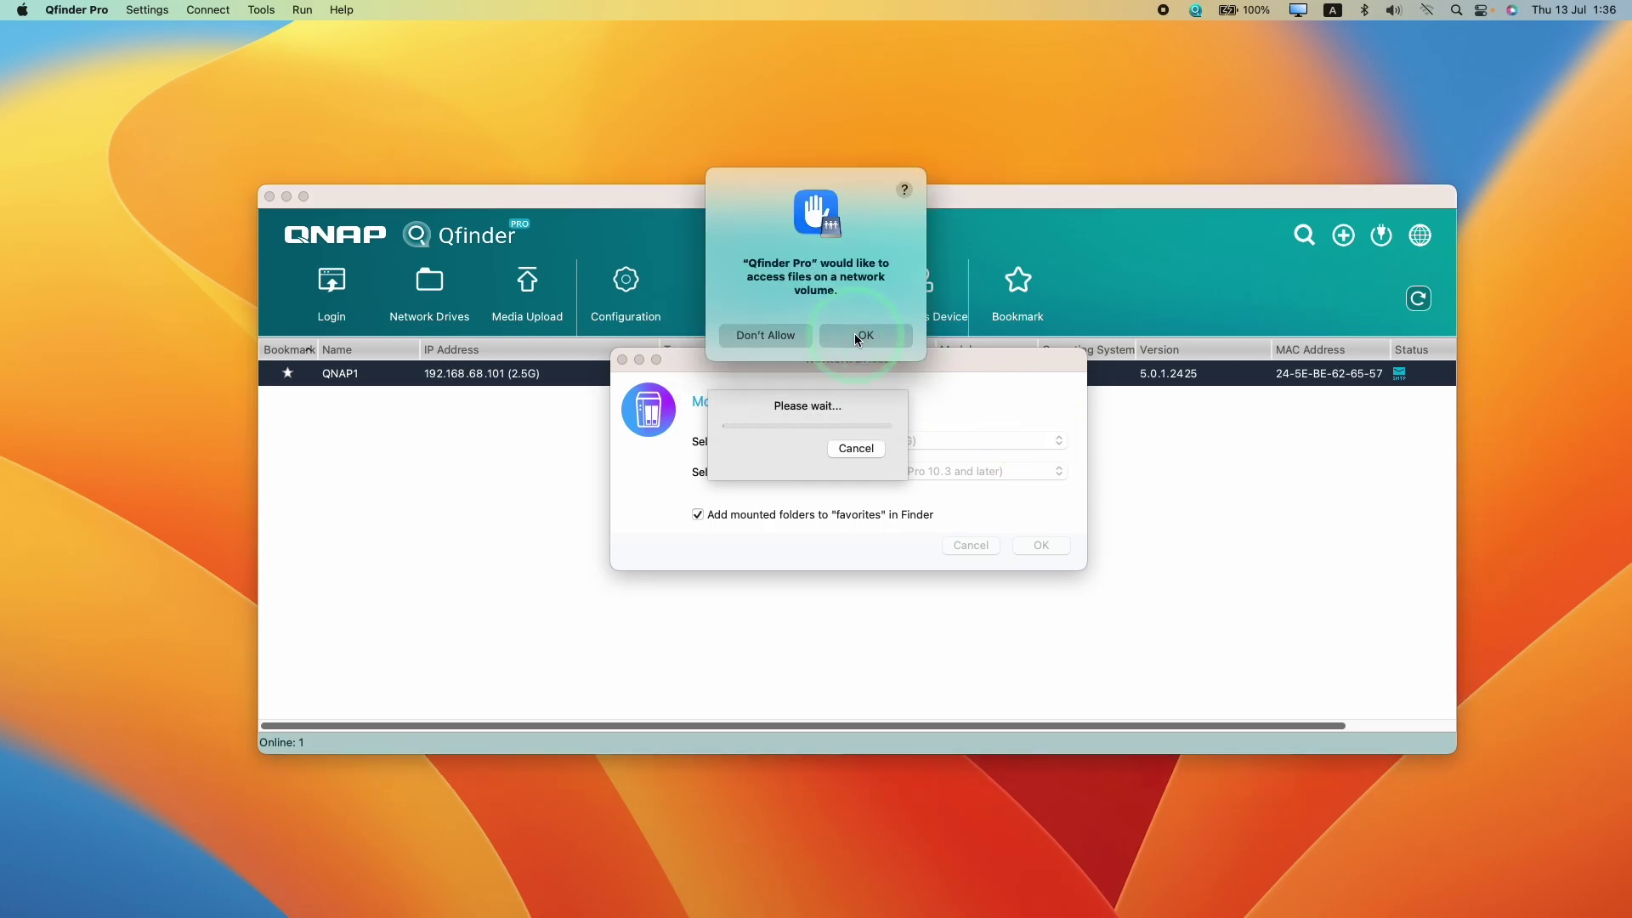
{"action": "mouse_move", "coordinate": [1288, 906]}
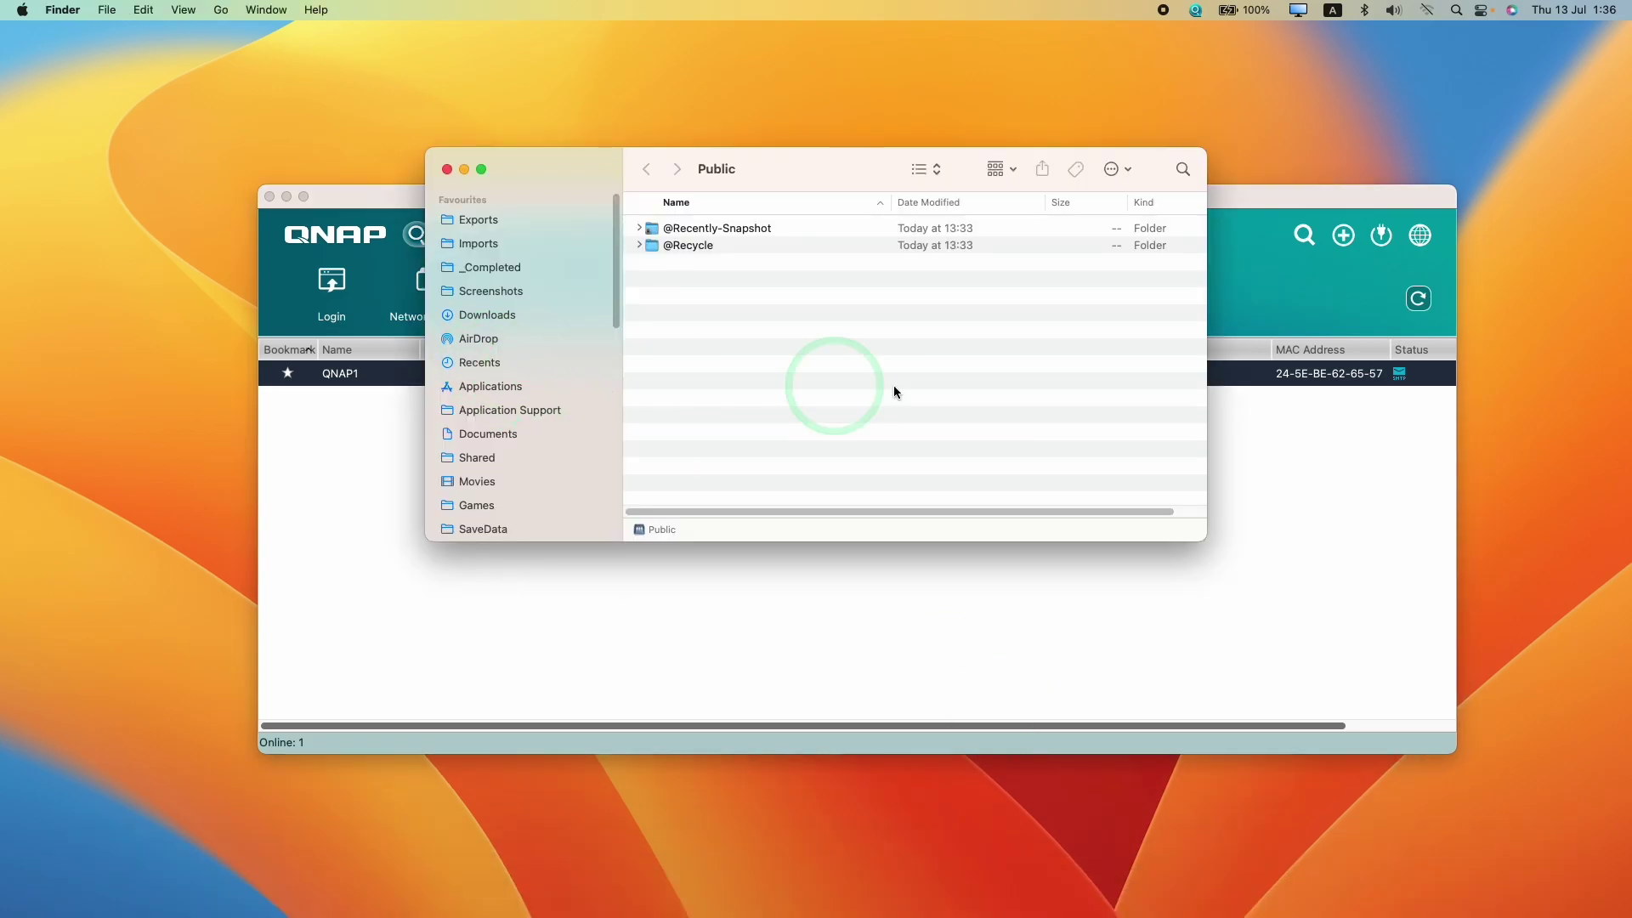
Create a new folder named Test inside the Public share
{"action": "left_click_drag", "start_coordinate": [1228, 558], "coordinate": [1336, 682]}
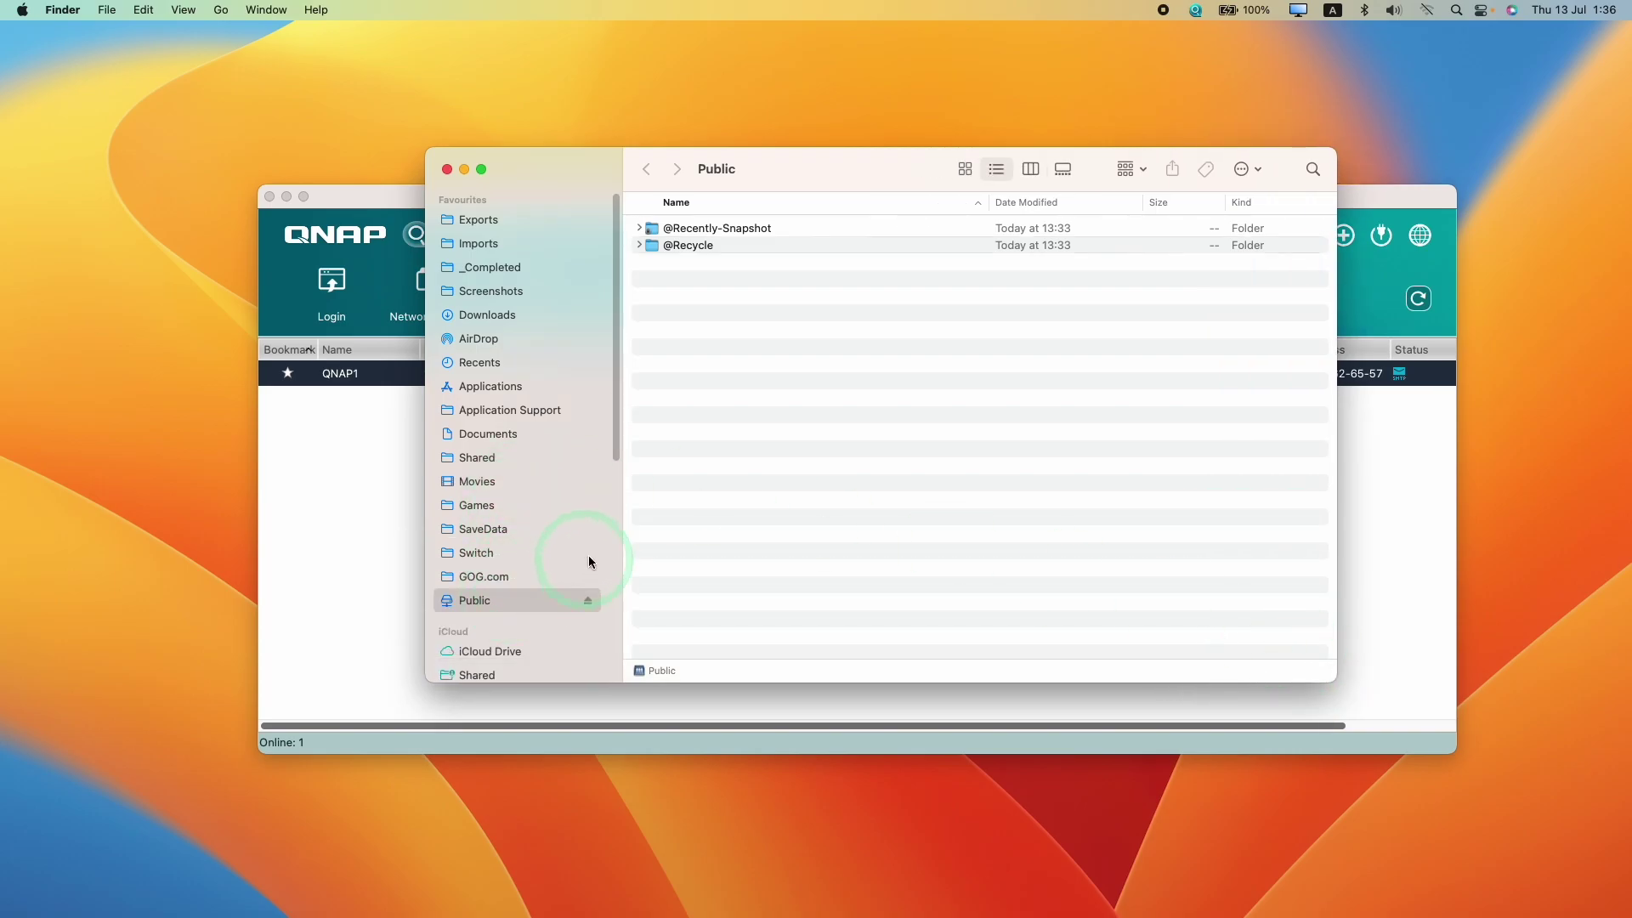
{"action": "left_click_drag", "start_coordinate": [742, 166], "coordinate": [716, 237]}
{"action": "right_click", "coordinate": [788, 420]}
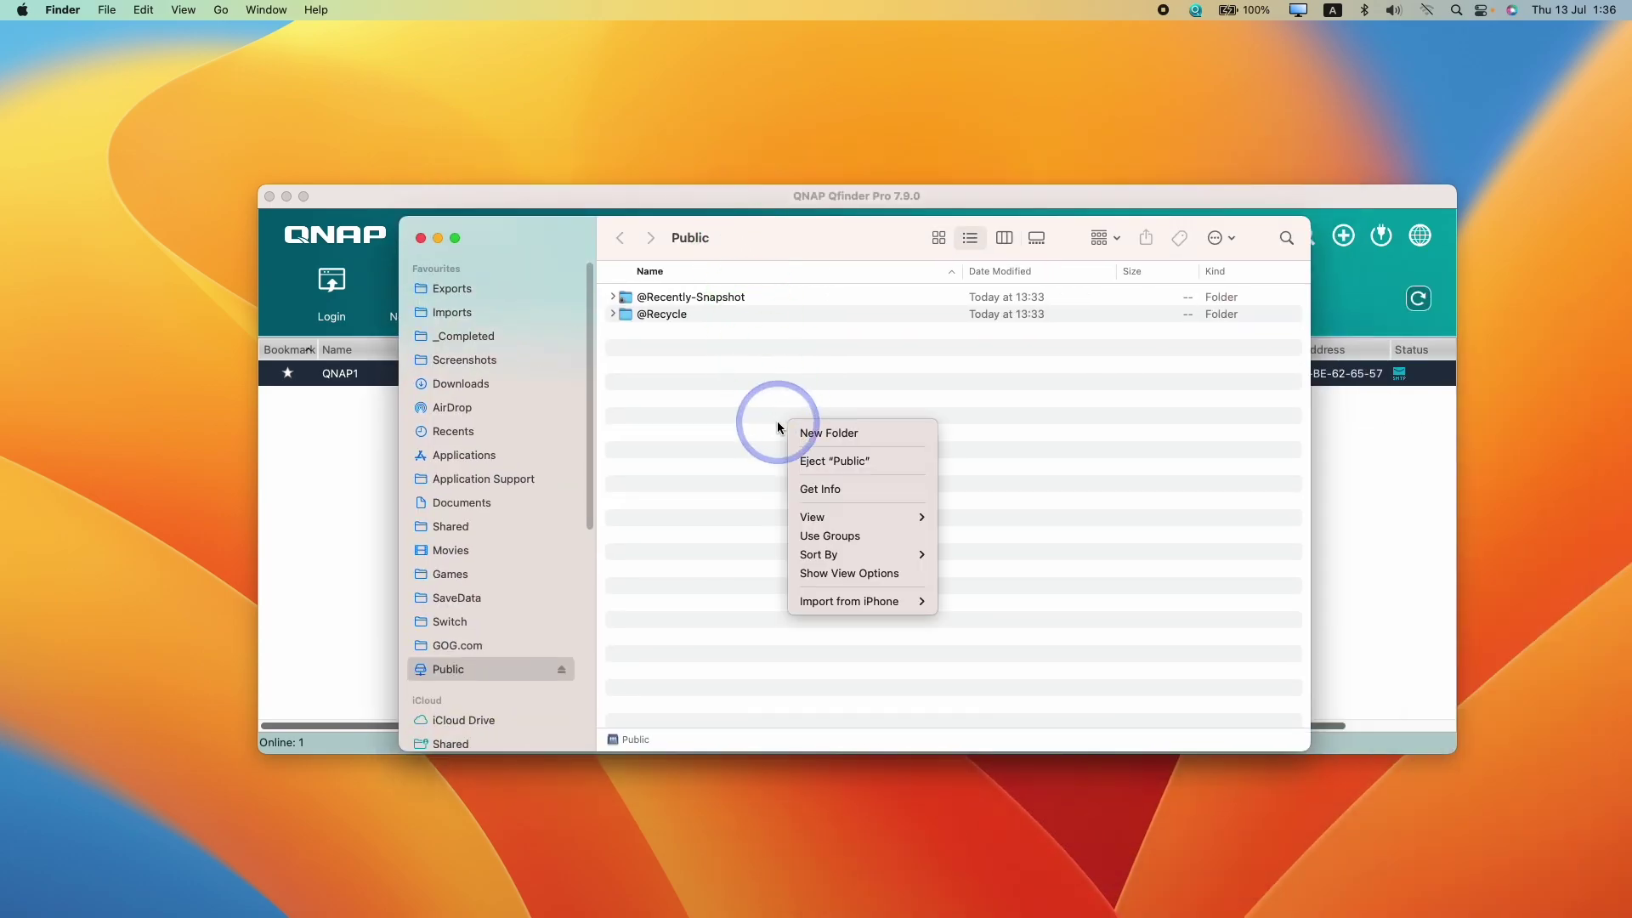
{"action": "left_click", "coordinate": [825, 434]}
{"action": "type", "text": "Test"}
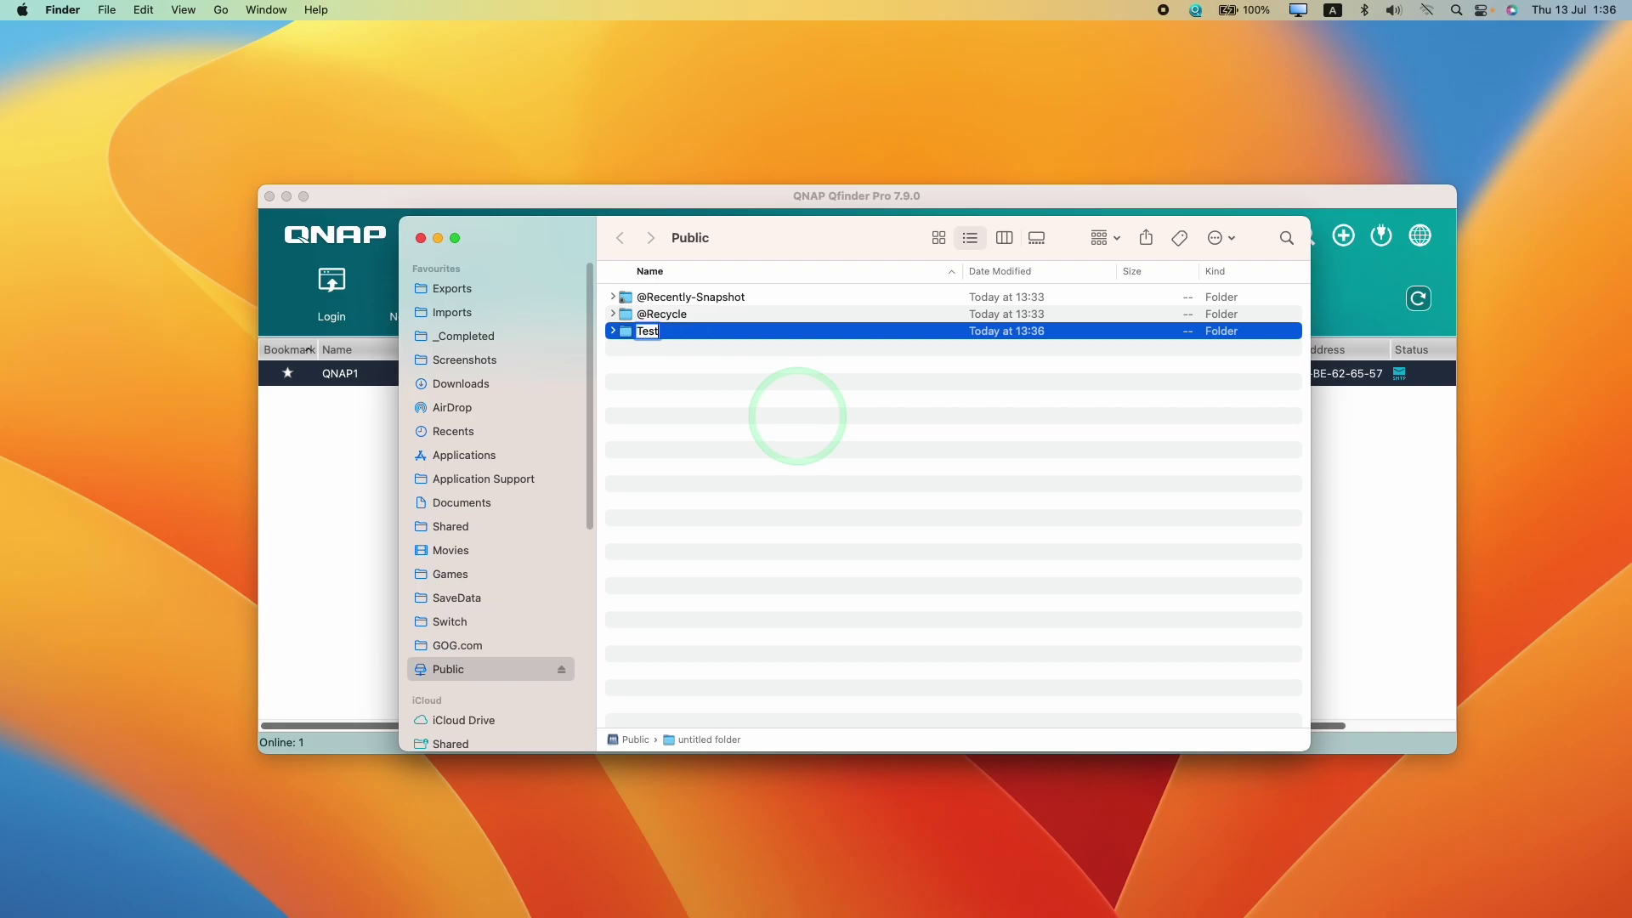
{"action": "key", "text": "Return"}
{"action": "left_click", "coordinate": [760, 434]}
Check the Public volume's info showing 40.84 TB capacity, then close it
{"action": "right_click", "coordinate": [521, 666]}
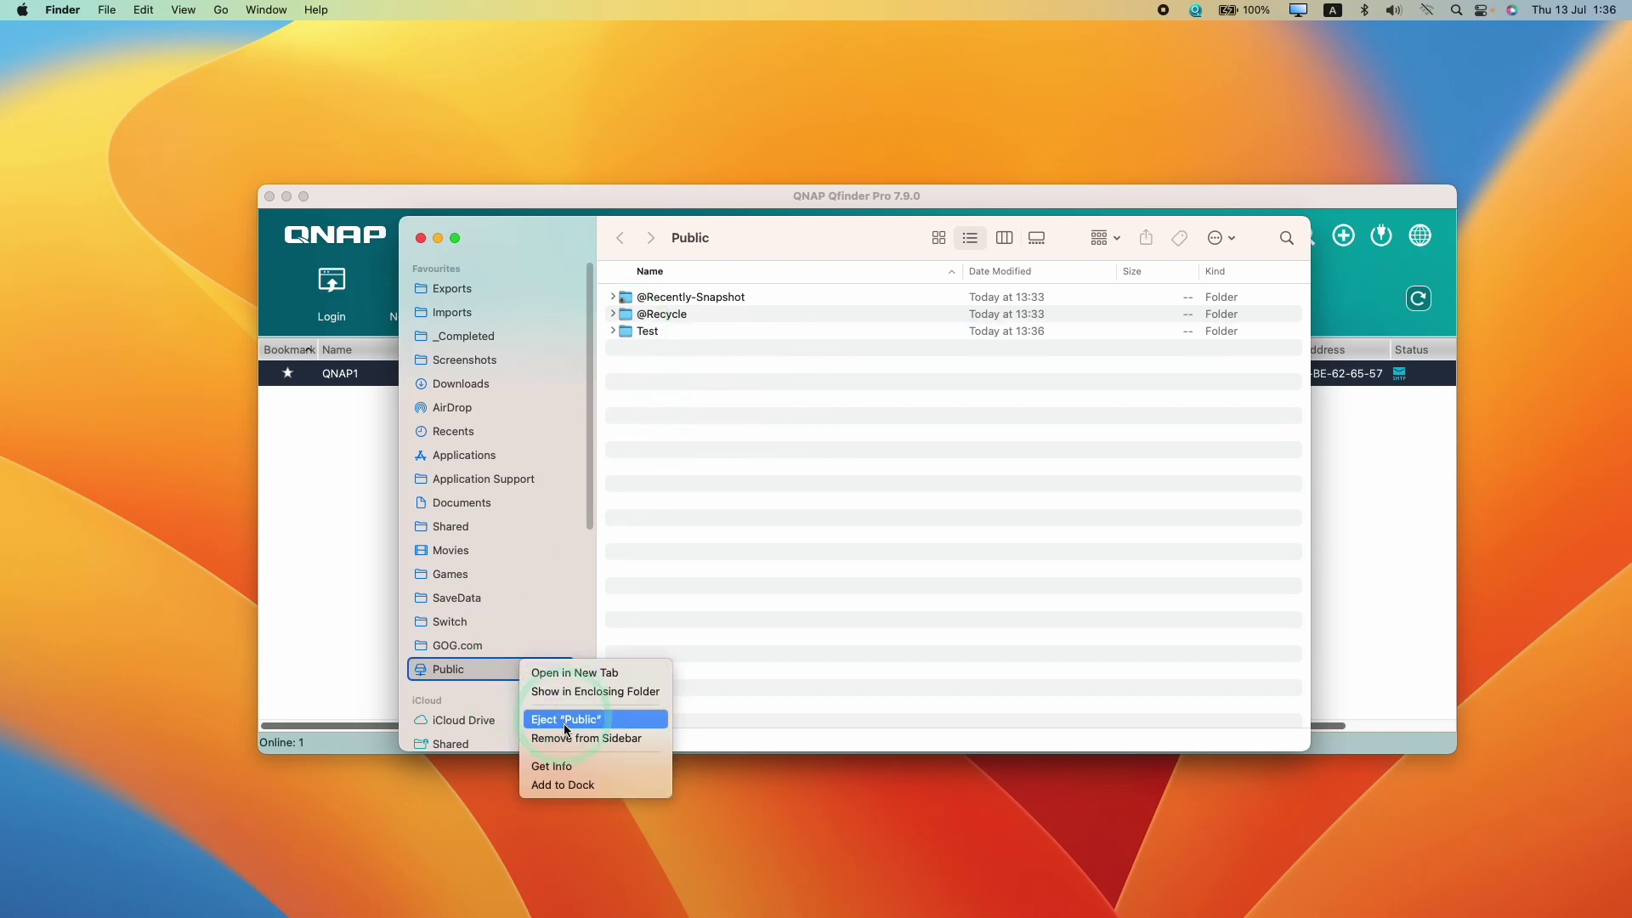
{"action": "left_click", "coordinate": [571, 763]}
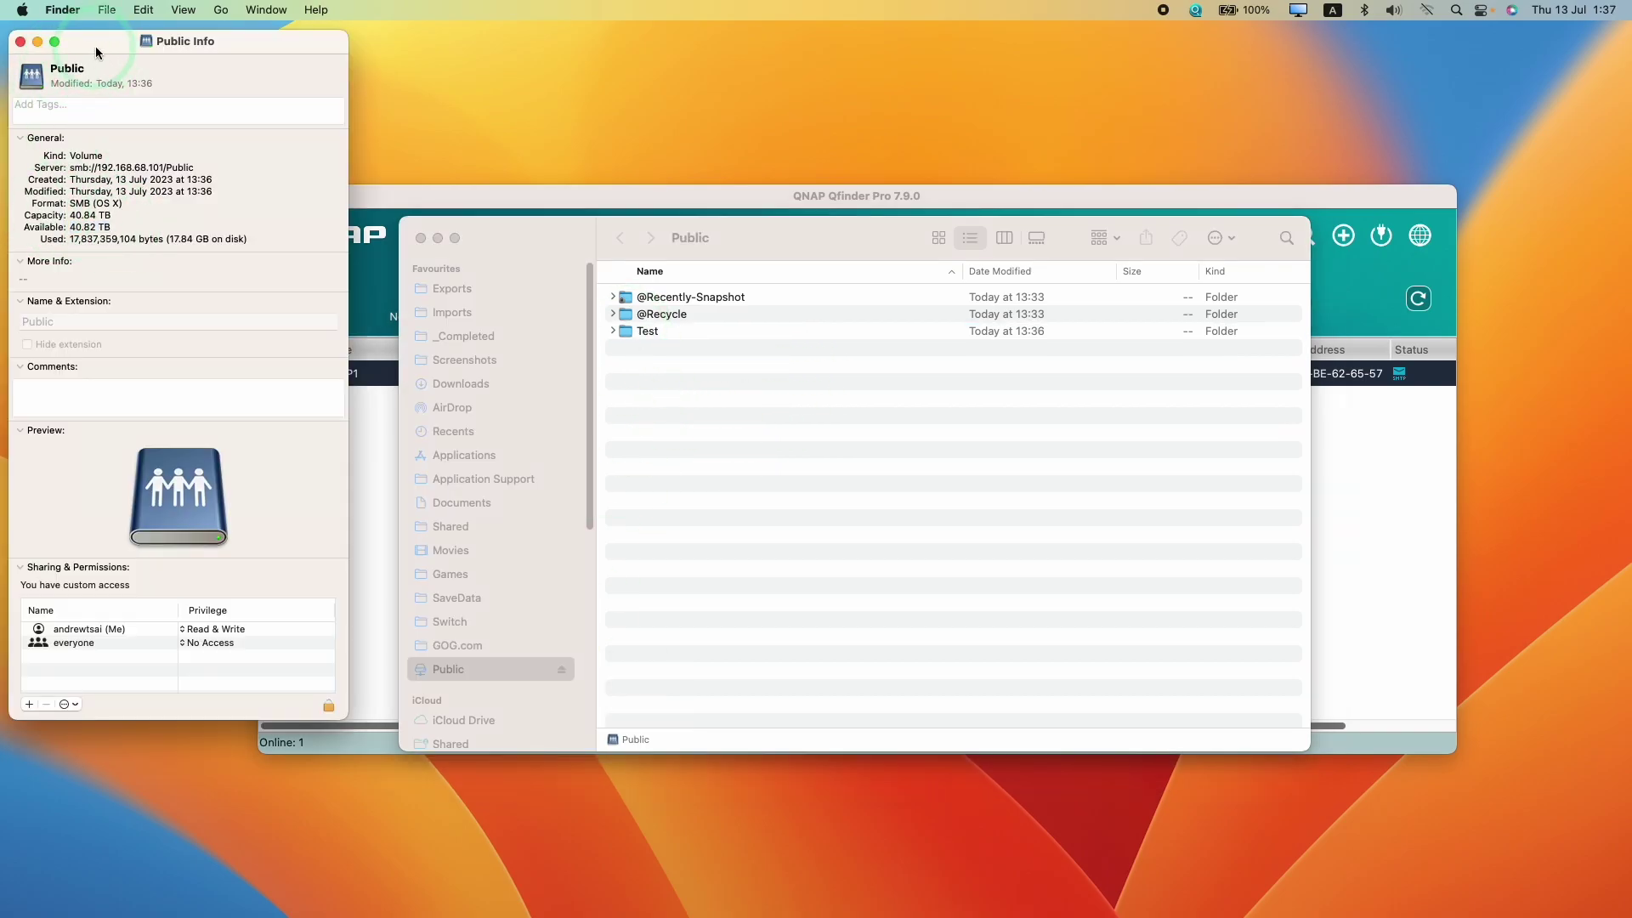
{"action": "left_click_drag", "start_coordinate": [96, 42], "coordinate": [240, 104]}
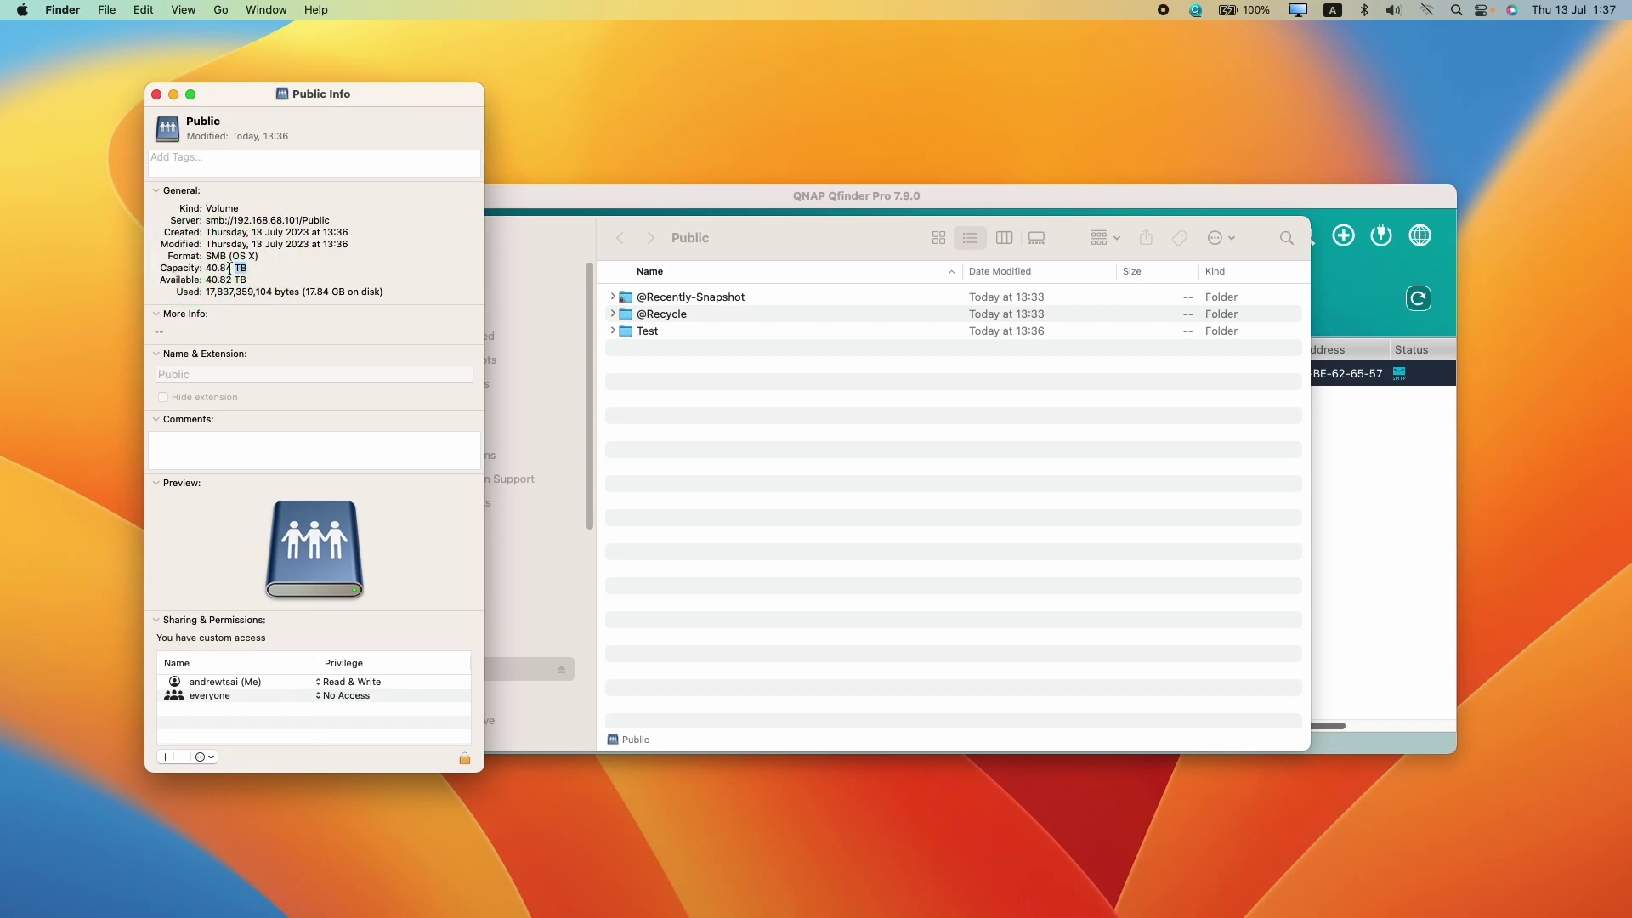
{"action": "left_click", "coordinate": [157, 93]}
Move the Test folder to the Bin and return to Qfinder Pro
{"action": "right_click", "coordinate": [671, 330]}
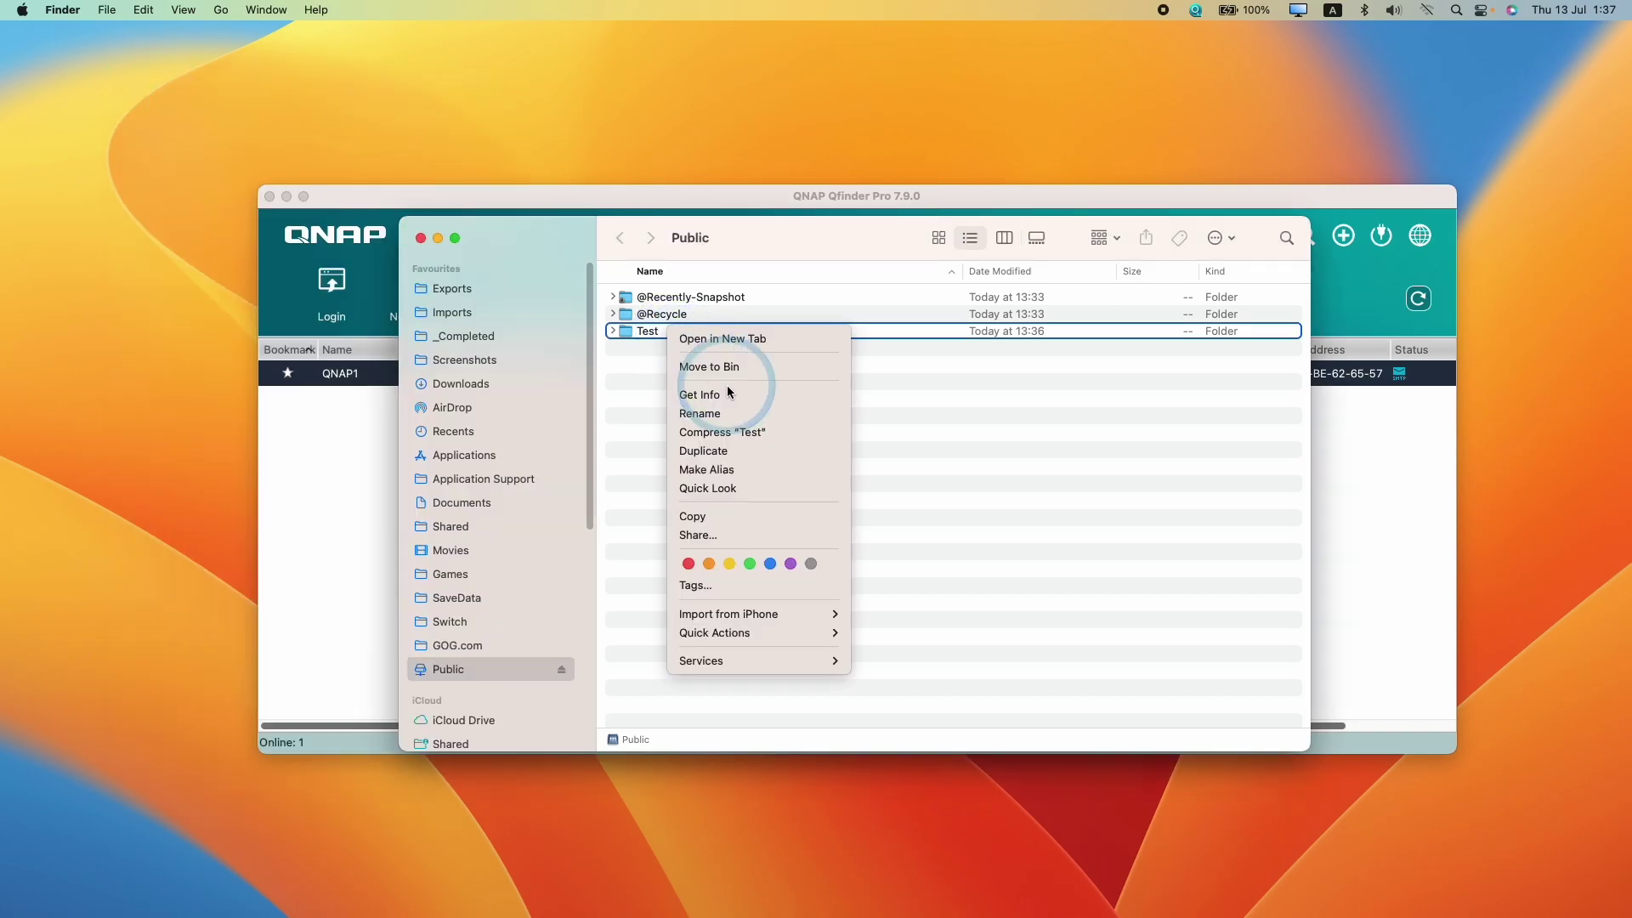
{"action": "left_click", "coordinate": [727, 375]}
{"action": "left_click", "coordinate": [867, 368]}
{"action": "left_click_drag", "start_coordinate": [716, 238], "coordinate": [872, 346]}
{"action": "left_click", "coordinate": [423, 481]}
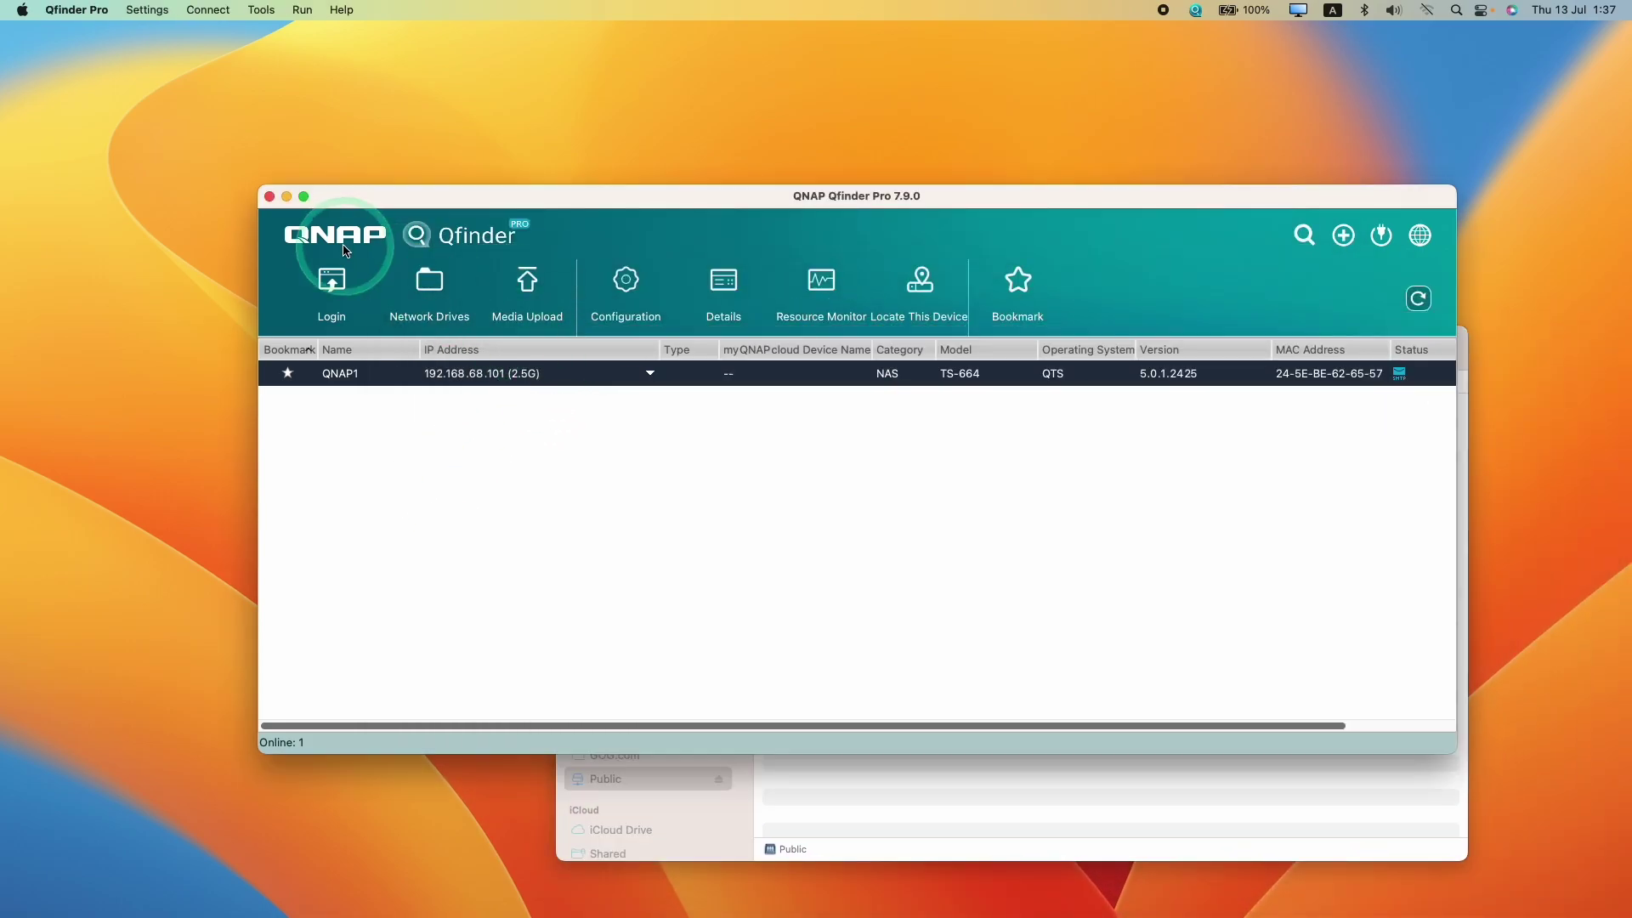